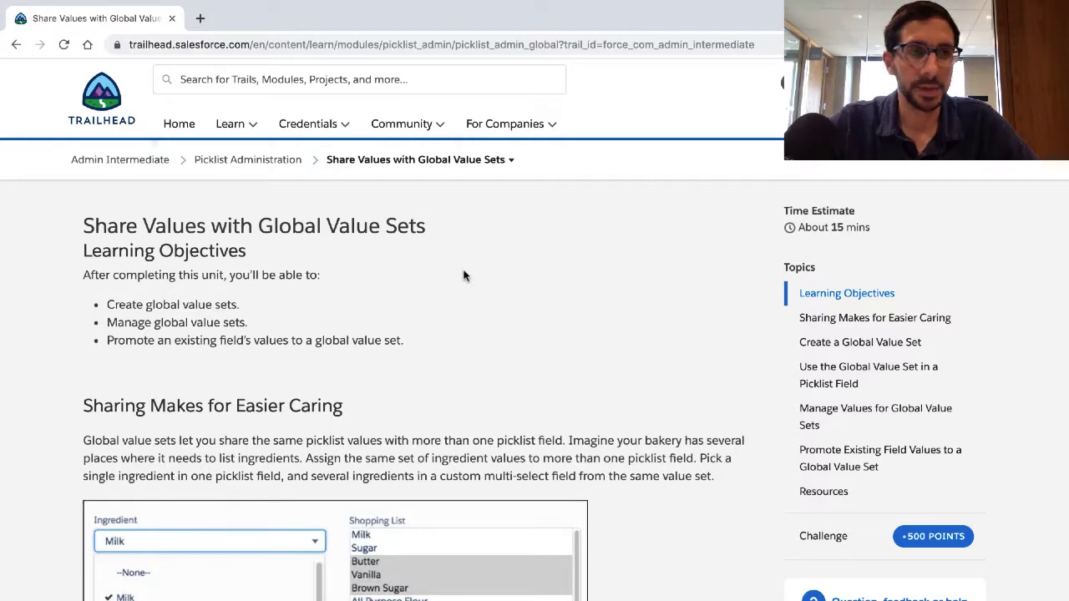
# Step: Return from the Share Values with Global Value Sets unit to the Build Your Admin Career on Salesforce trailmix
pyautogui.click(153, 164)
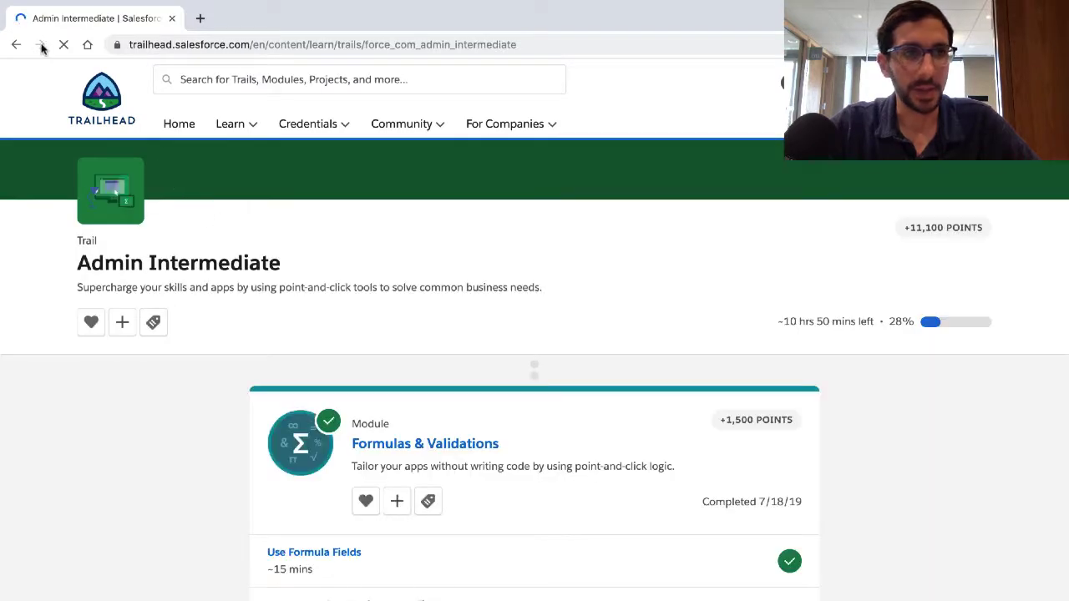
pyautogui.click(14, 43)
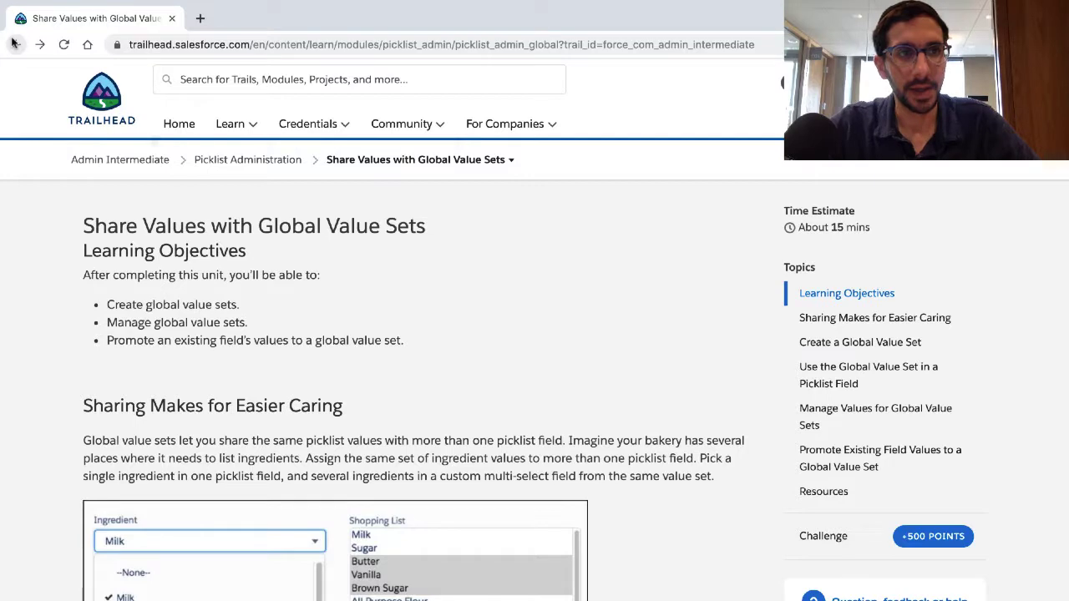
pyautogui.click(15, 44)
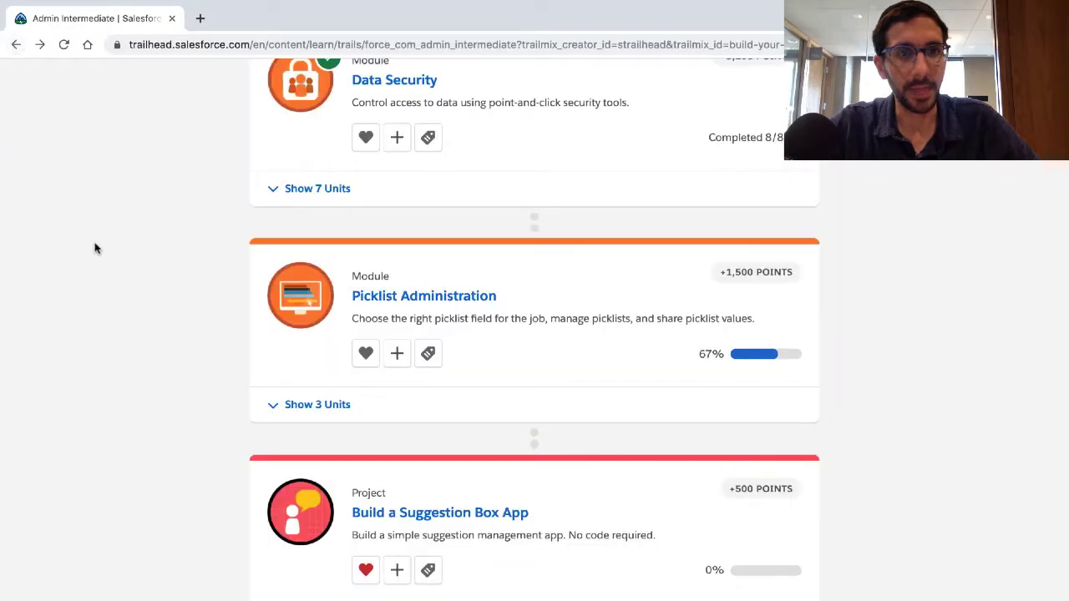
pyautogui.scroll(5, 95, 248)
pyautogui.scroll(7, 93, 213)
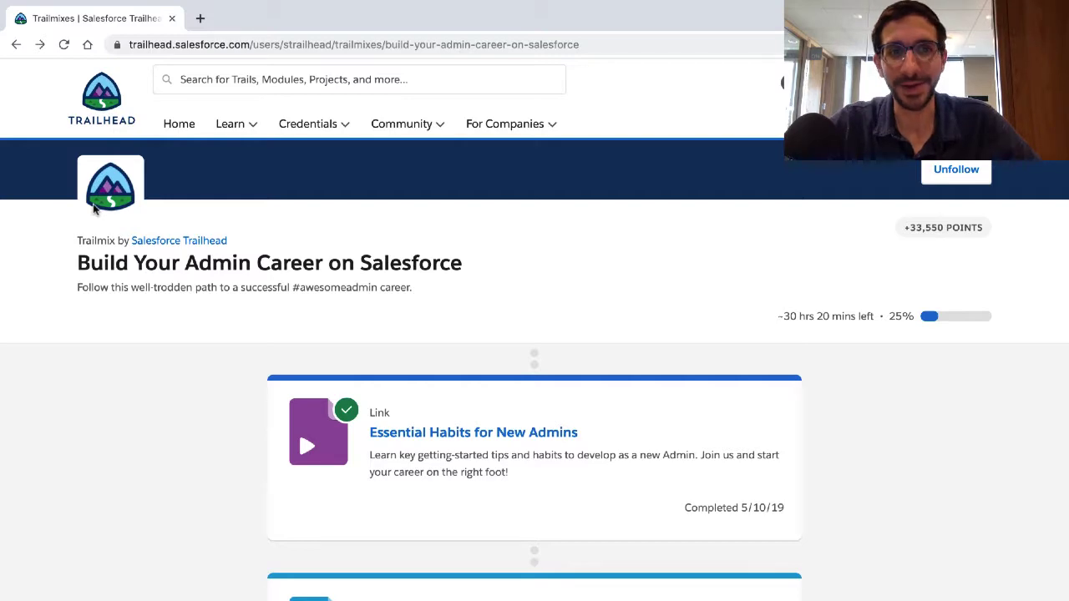
# Step: Find the Admin Intermediate trail in the Build Your Admin Career on Salesforce trailmix and open it
pyautogui.scroll(-10, 95, 209)
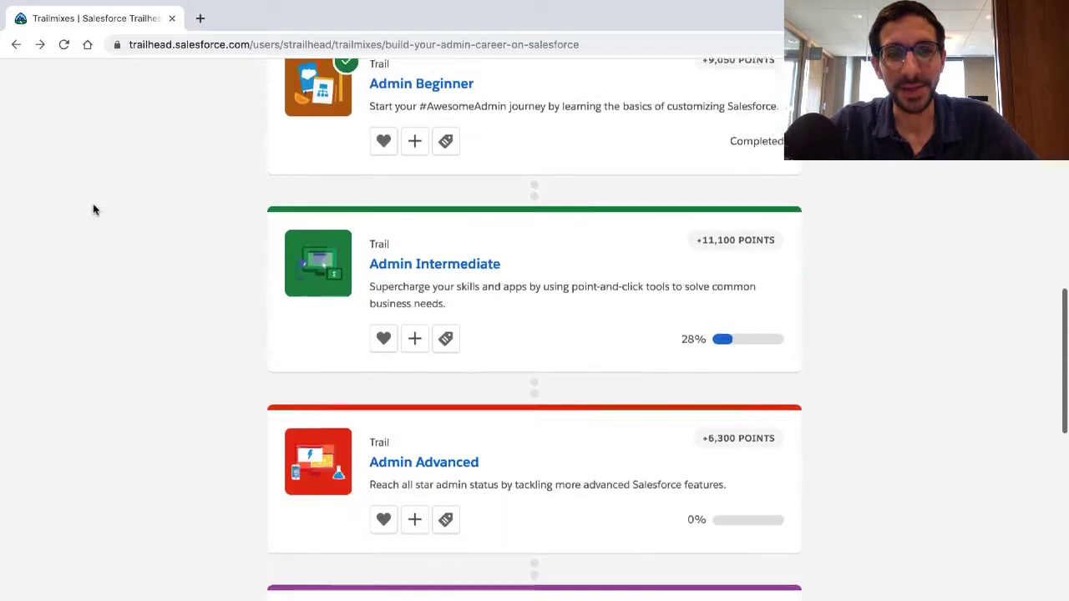
pyautogui.scroll(-3, 93, 210)
pyautogui.scroll(2, 93, 210)
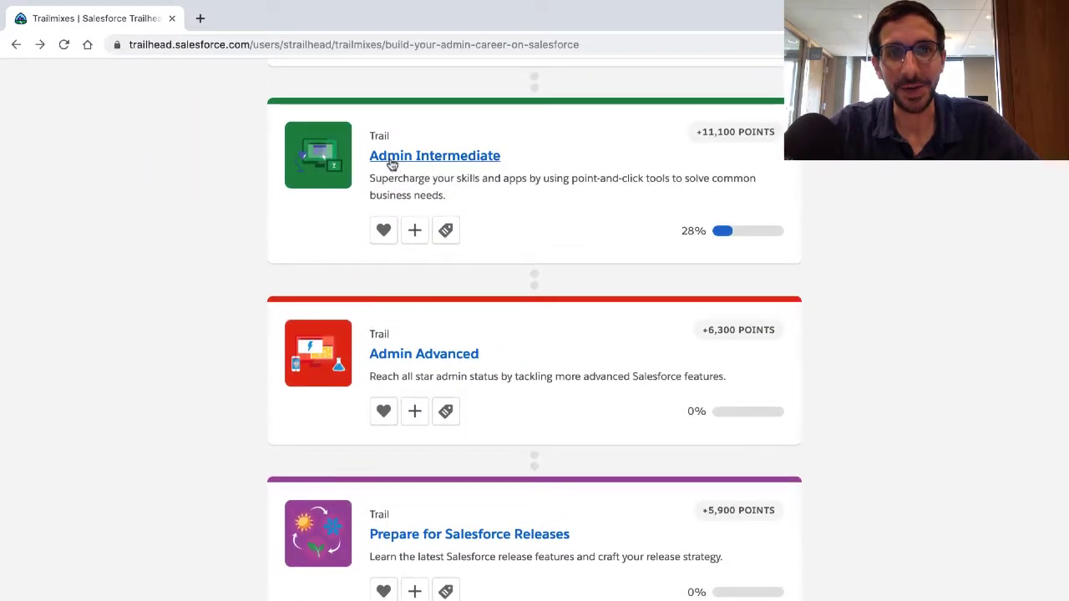
pyautogui.click(392, 164)
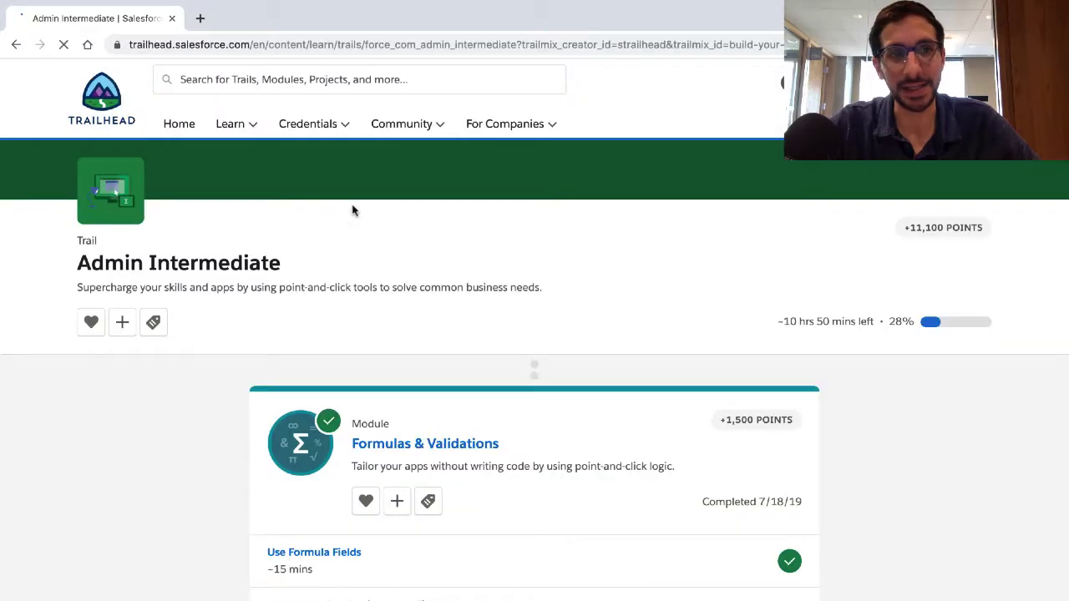
# Step: Expand the units of the Picklist Administration module and open the Share Values with Global Value Sets unit
pyautogui.scroll(-12, 353, 210)
pyautogui.scroll(1, 352, 206)
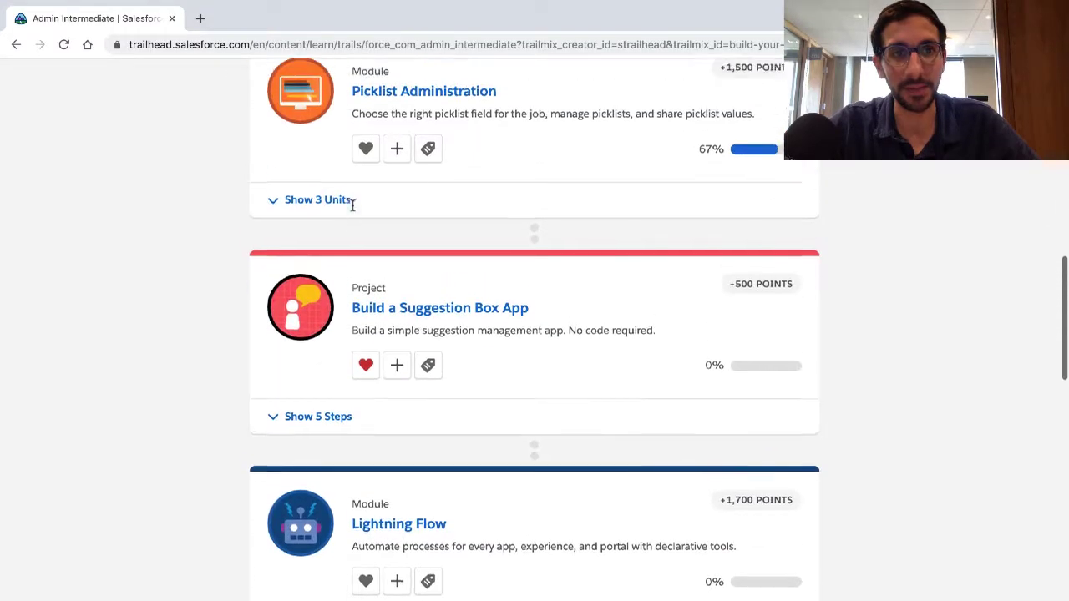
pyautogui.scroll(1, 347, 222)
pyautogui.click(341, 252)
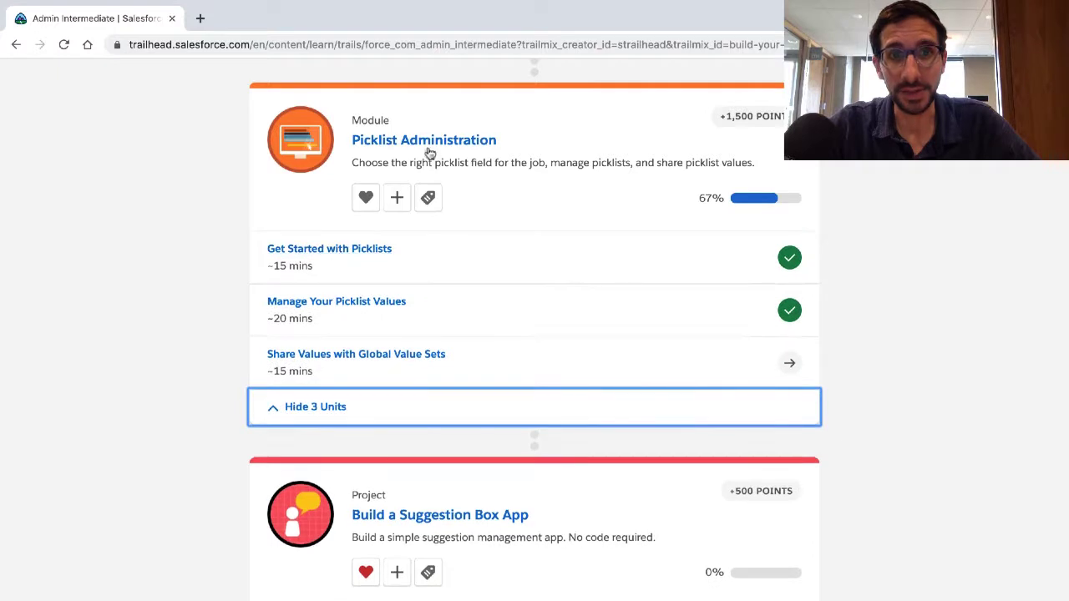
pyautogui.click(333, 361)
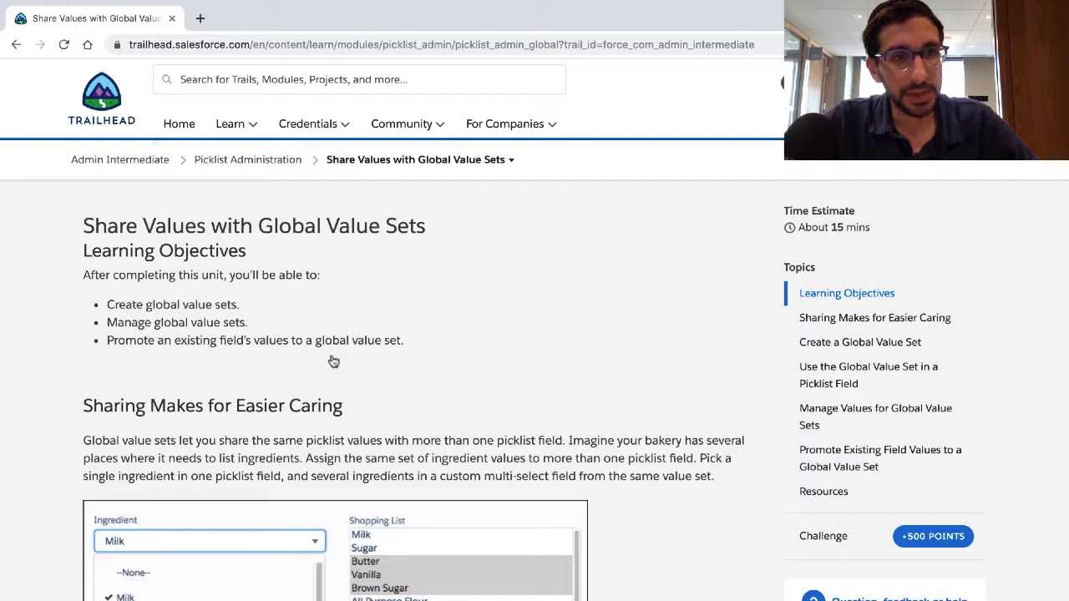
# Step: Read the unit's three learning objectives on creating, managing and promoting values to global value sets, highlighting each one
pyautogui.tripleClick(205, 317)
pyautogui.tripleClick(203, 305)
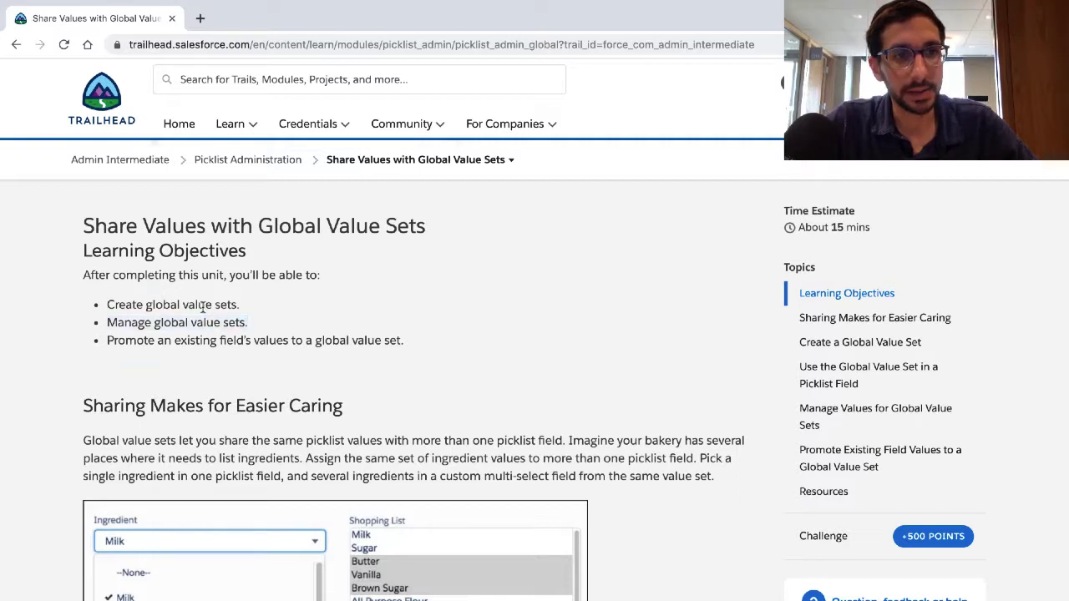
pyautogui.doubleClick(196, 323)
pyautogui.tripleClick(196, 323)
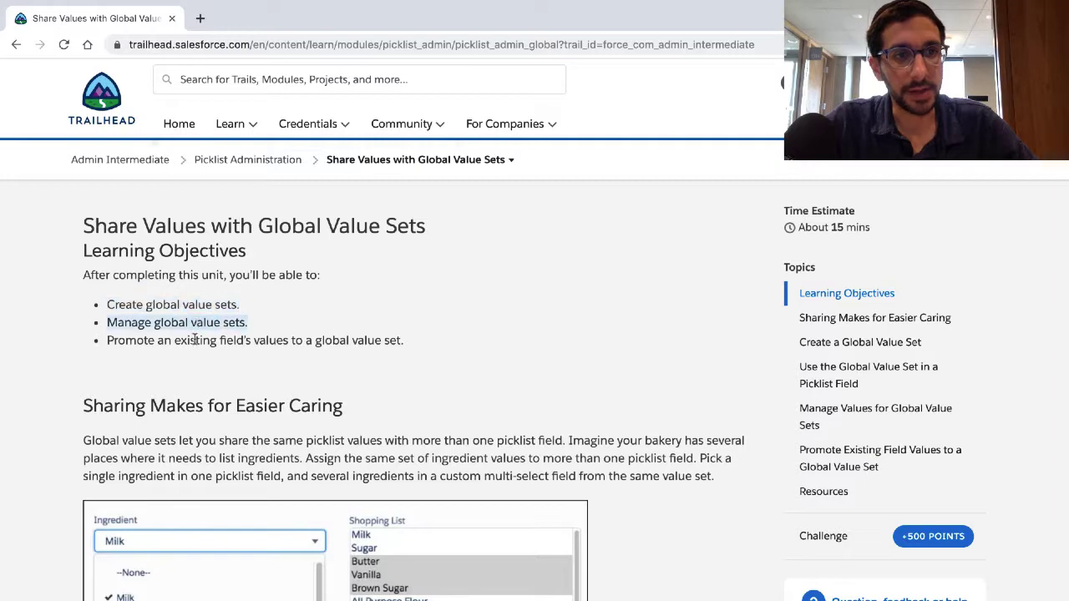
pyautogui.tripleClick(194, 340)
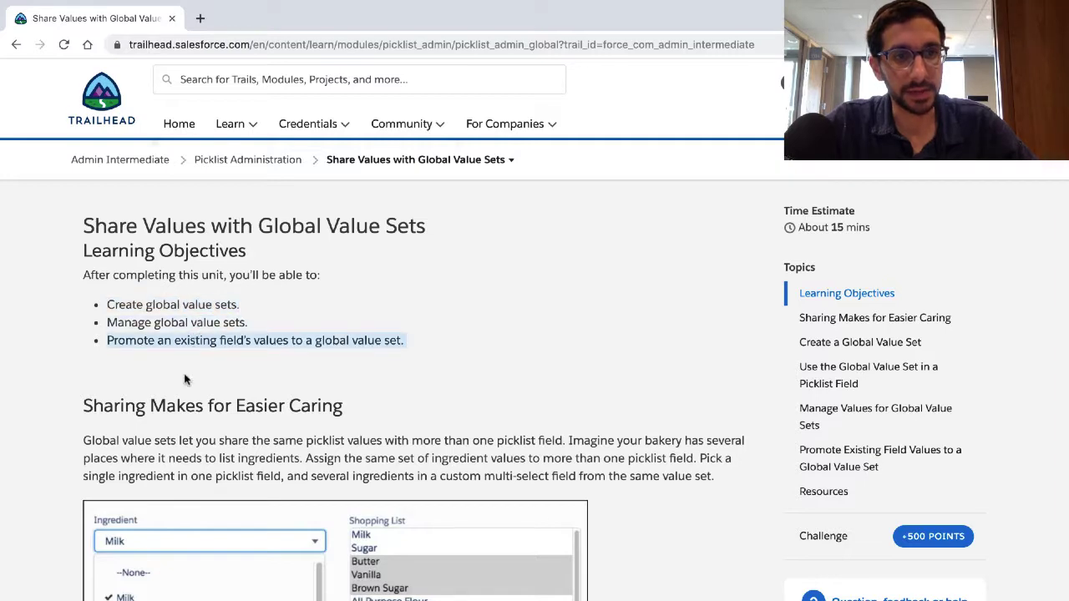
pyautogui.scroll(-1, 186, 380)
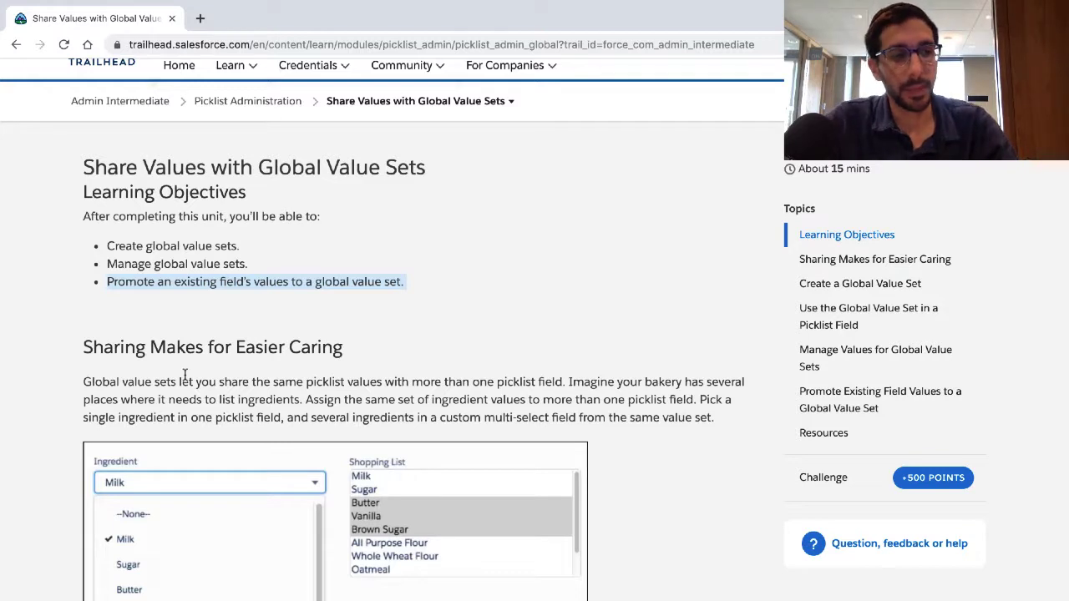
pyautogui.scroll(-1, 186, 374)
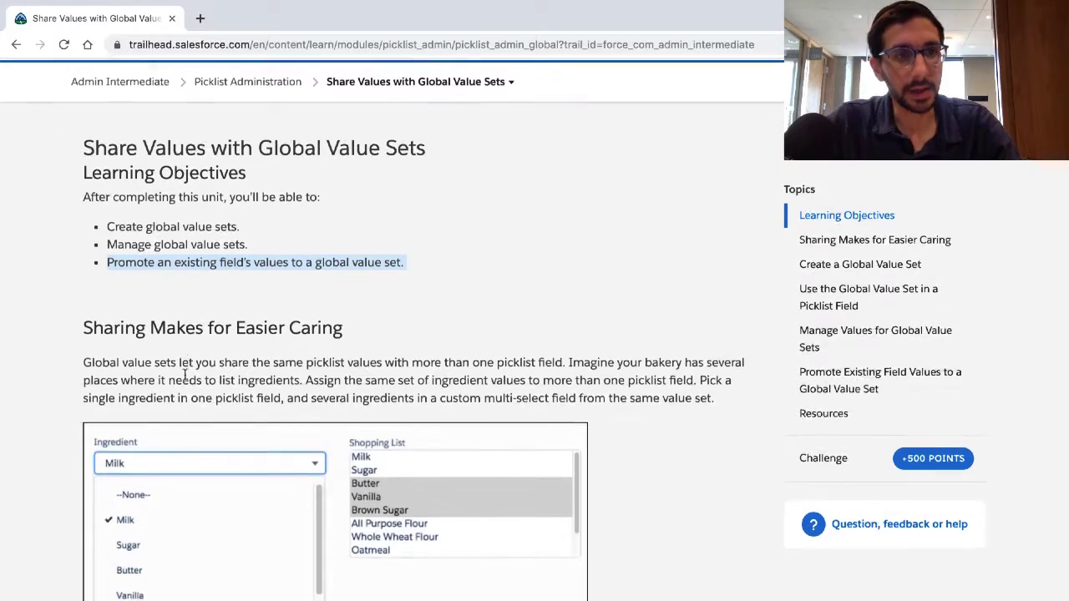
# Step: Read the opening paragraph of Sharing Makes for Easier Caring, highlighting its sentences on sharing ingredient values, and examine the picklist example below it
pyautogui.click(234, 282)
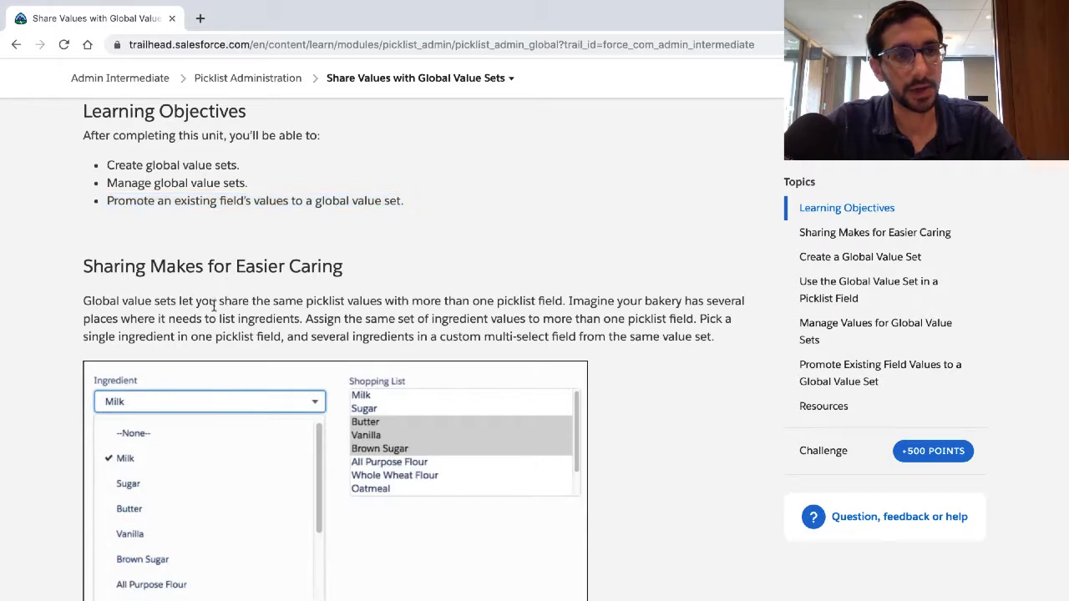
pyautogui.tripleClick(214, 306)
pyautogui.scroll(-2, 203, 403)
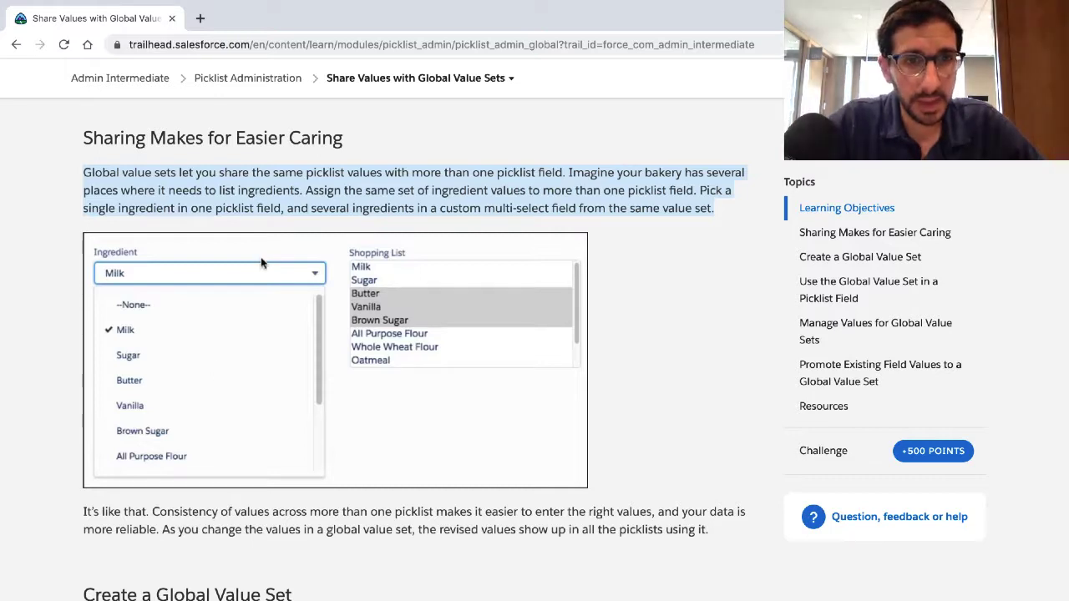
pyautogui.click(307, 215)
pyautogui.moveTo(308, 189); pyautogui.dragTo(580, 193)
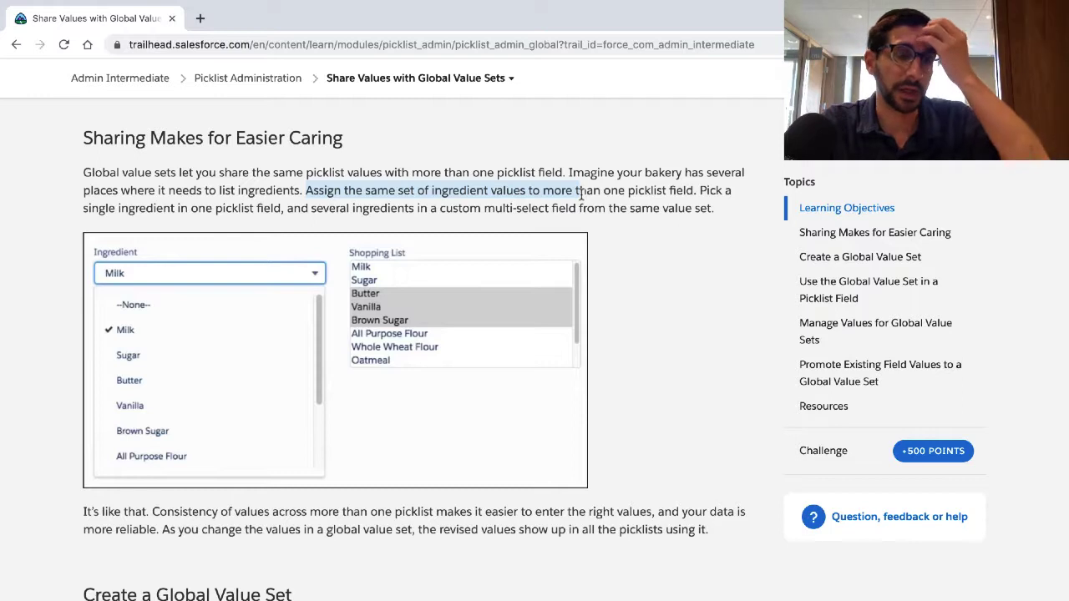
pyautogui.moveTo(583, 194); pyautogui.dragTo(699, 190)
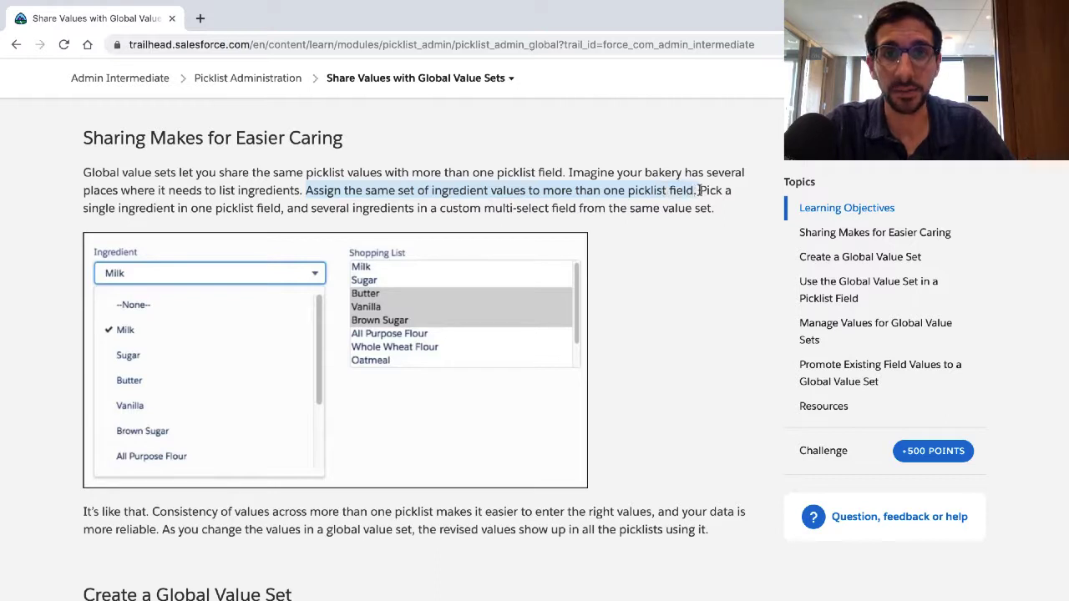
pyautogui.click(700, 190)
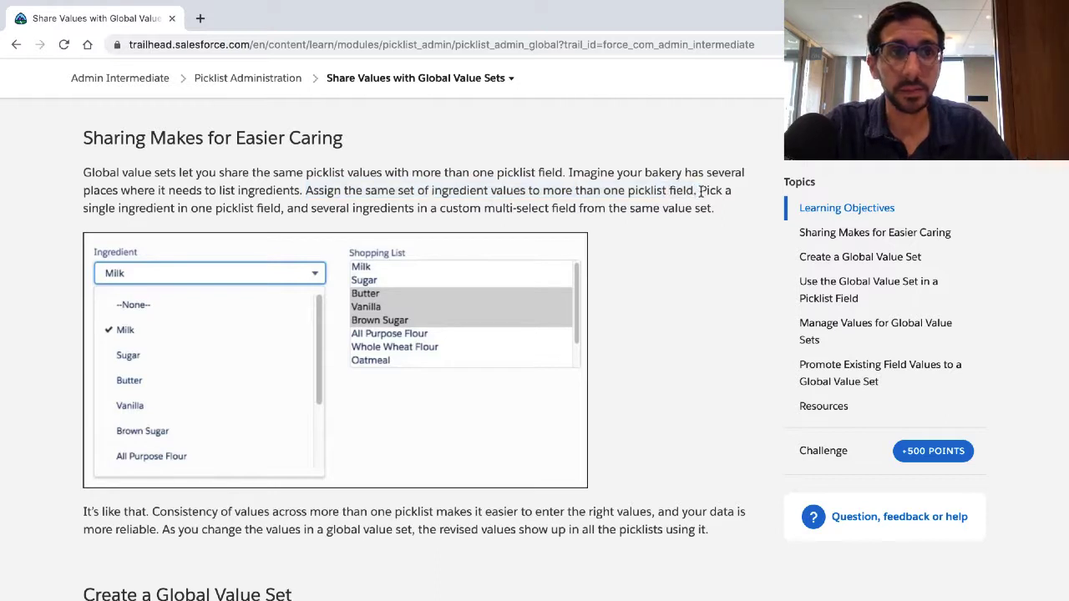
pyautogui.moveTo(700, 190); pyautogui.dragTo(715, 212)
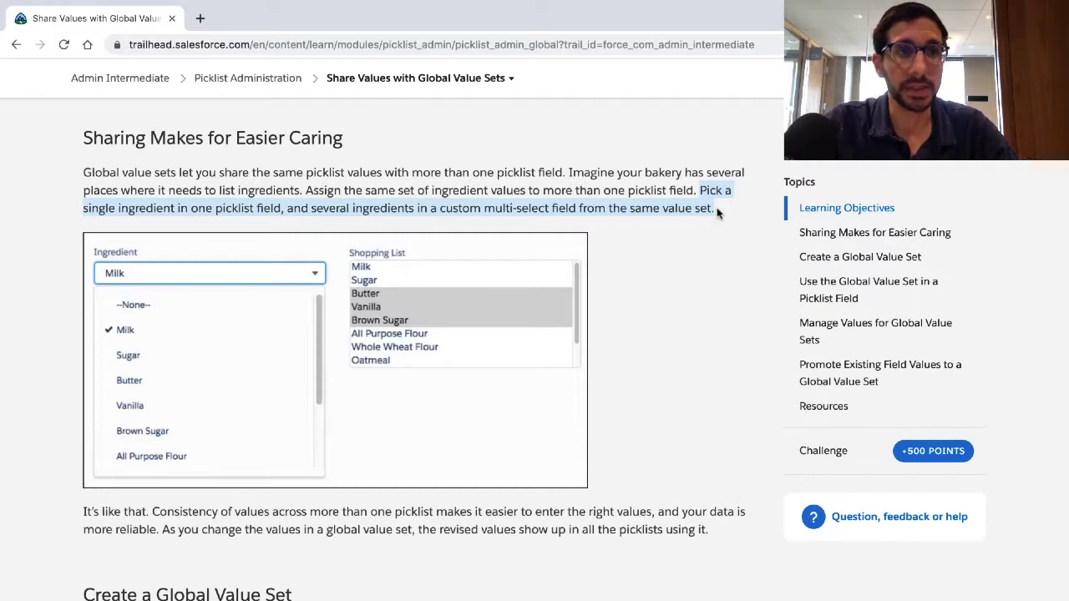
pyautogui.scroll(-2, 716, 213)
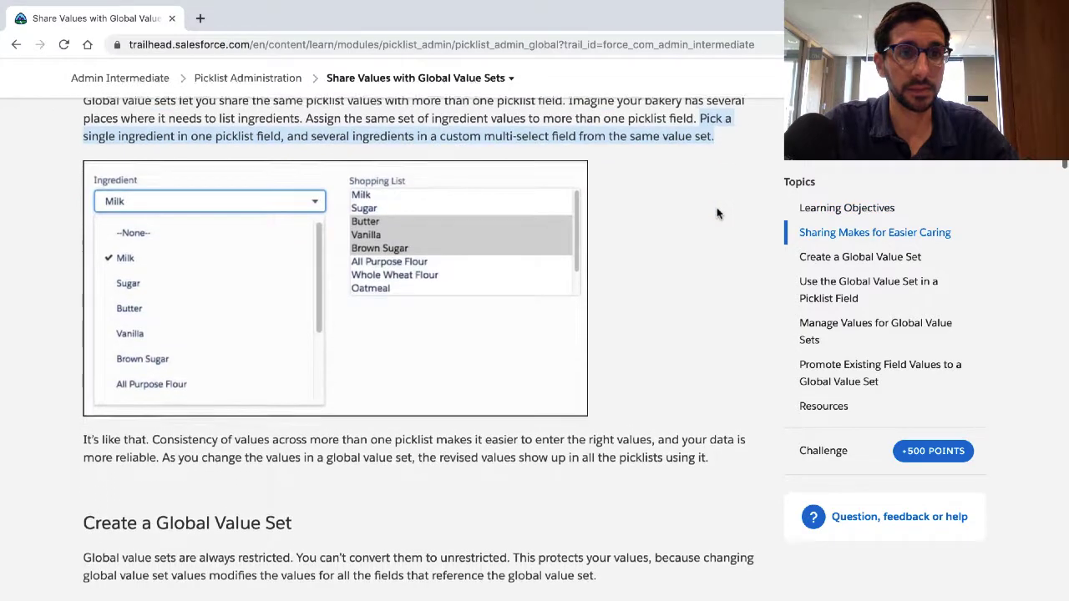
pyautogui.scroll(-3, 717, 213)
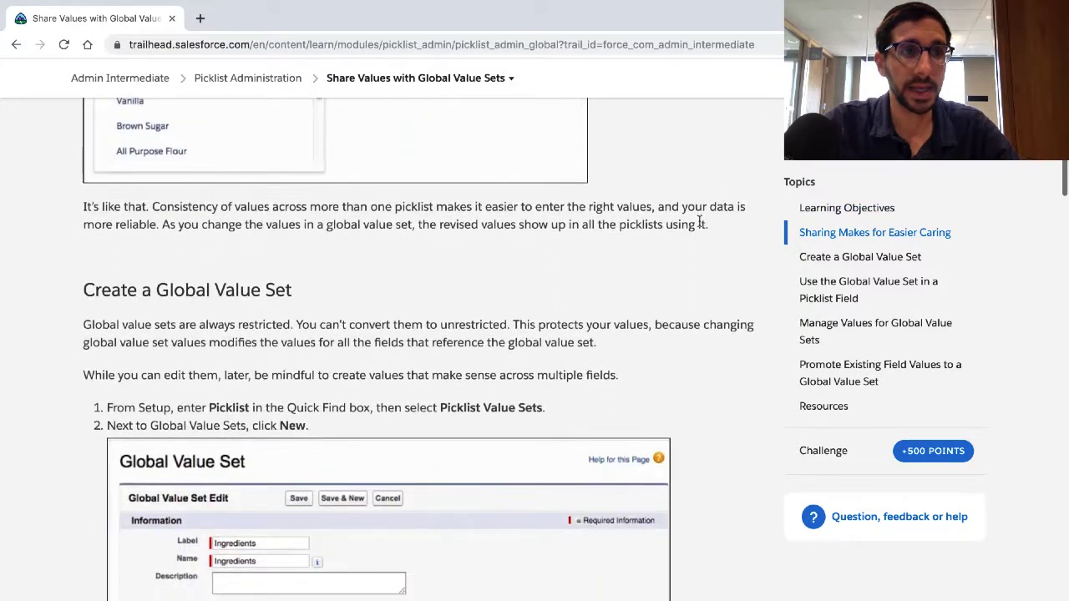
pyautogui.scroll(3, 680, 247)
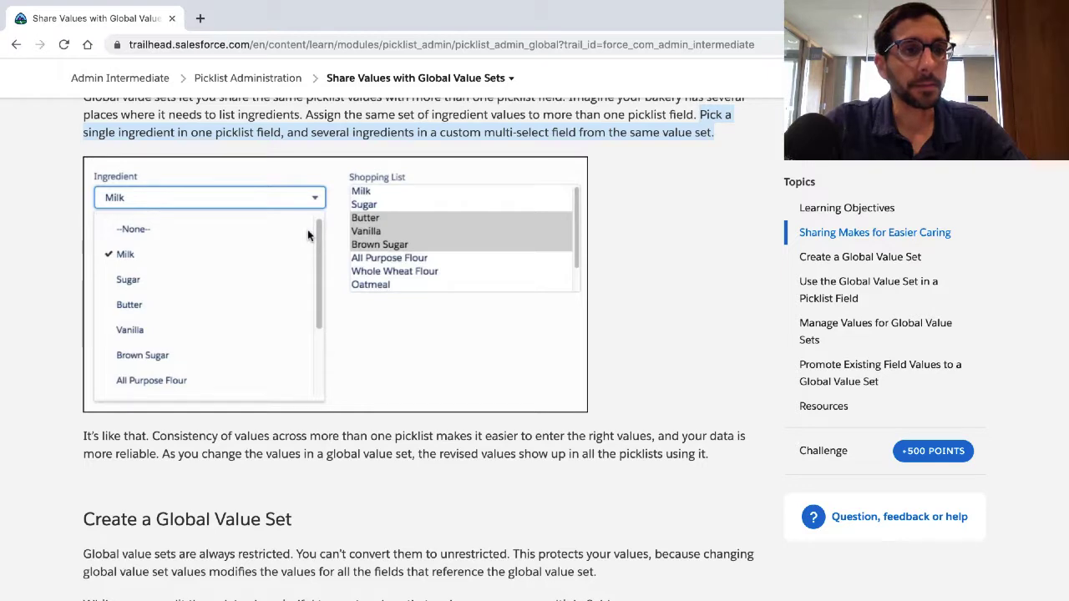
# Step: Highlight and read the paragraph below the Ingredient and Shopping List example about consistent values across picklists
pyautogui.click(117, 433)
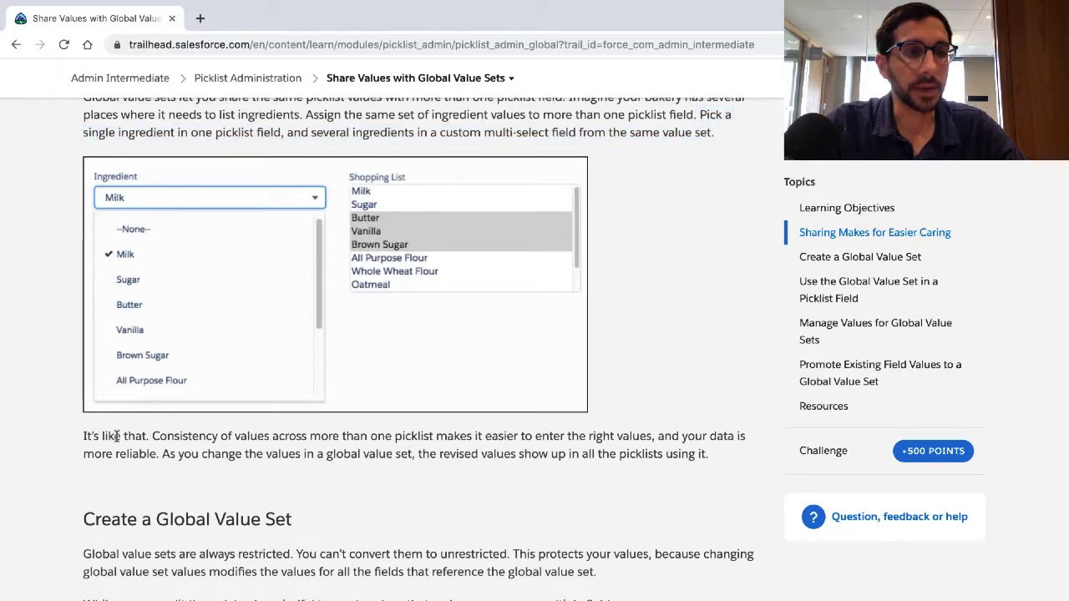
pyautogui.tripleClick(117, 436)
pyautogui.click(117, 435)
pyautogui.doubleClick(117, 435)
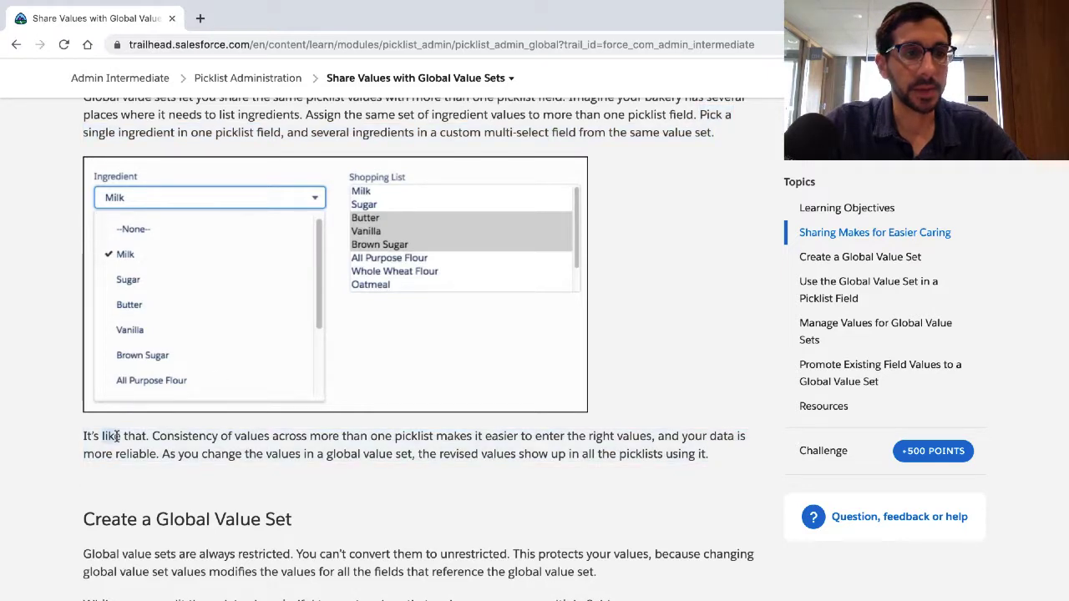
pyautogui.doubleClick(133, 436)
pyautogui.click(169, 429)
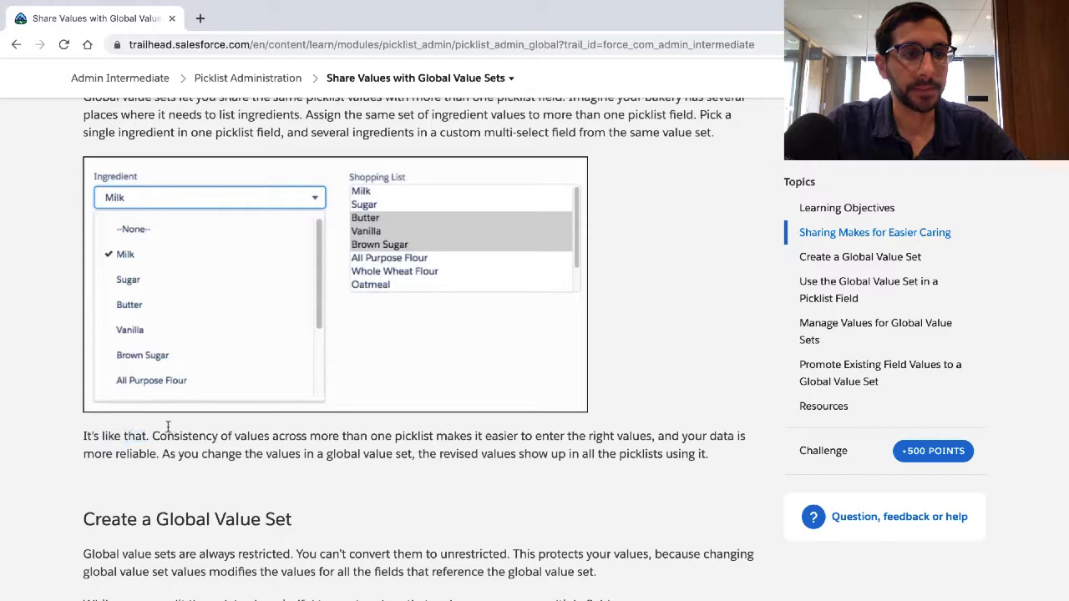
pyautogui.doubleClick(168, 429)
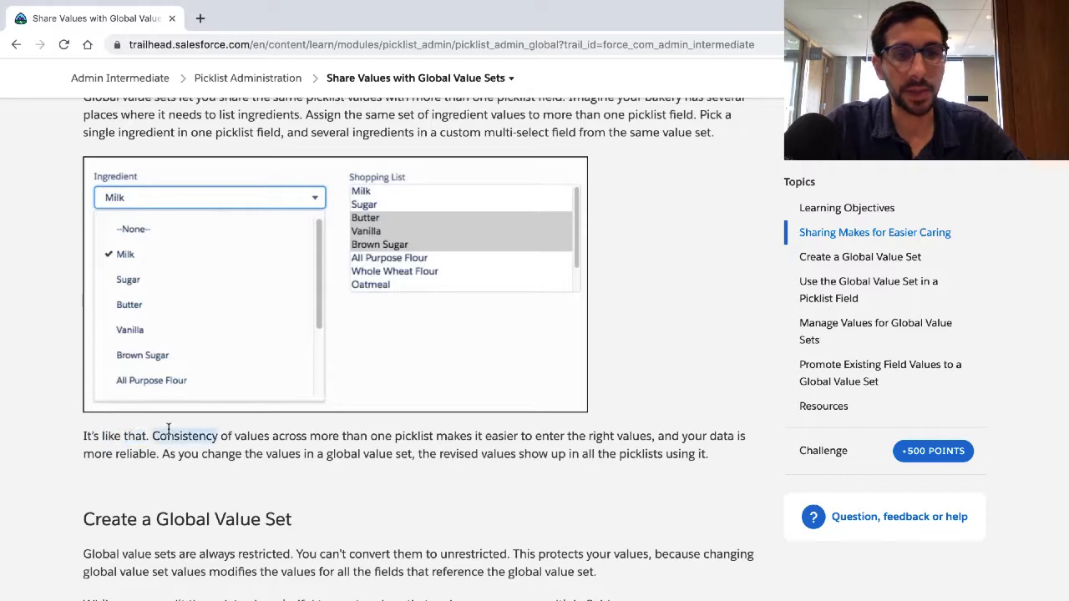
pyautogui.tripleClick(168, 429)
pyautogui.scroll(-1, 168, 430)
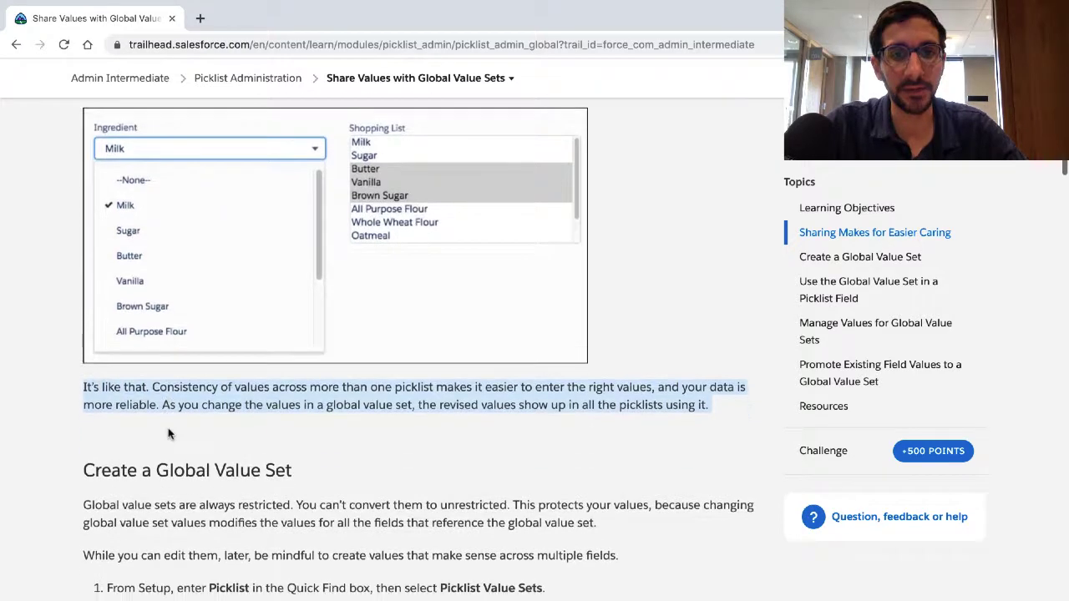
pyautogui.scroll(-1, 168, 433)
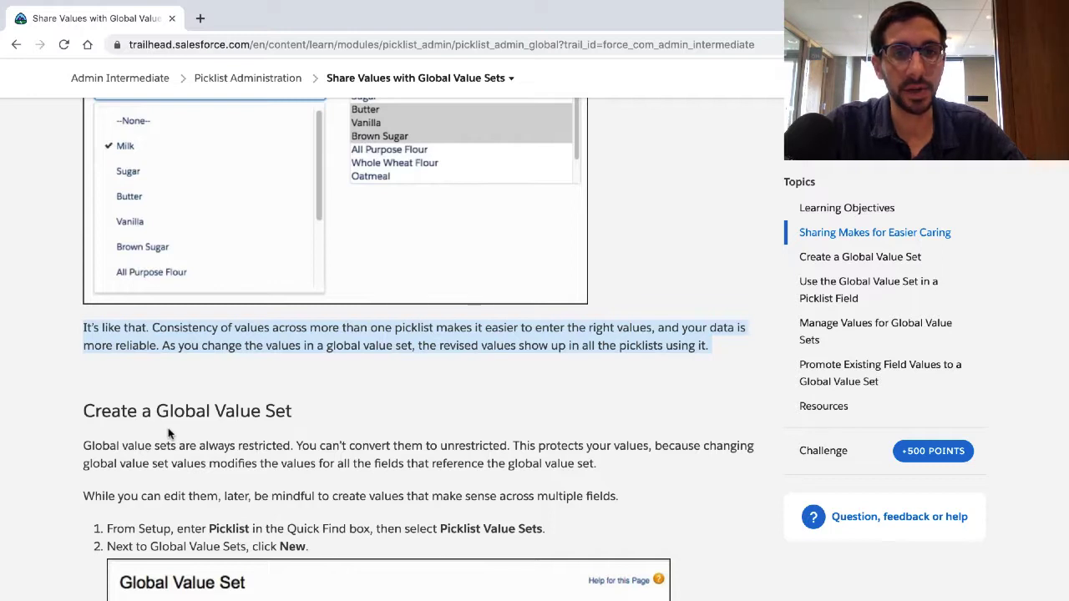
pyautogui.scroll(2, 167, 433)
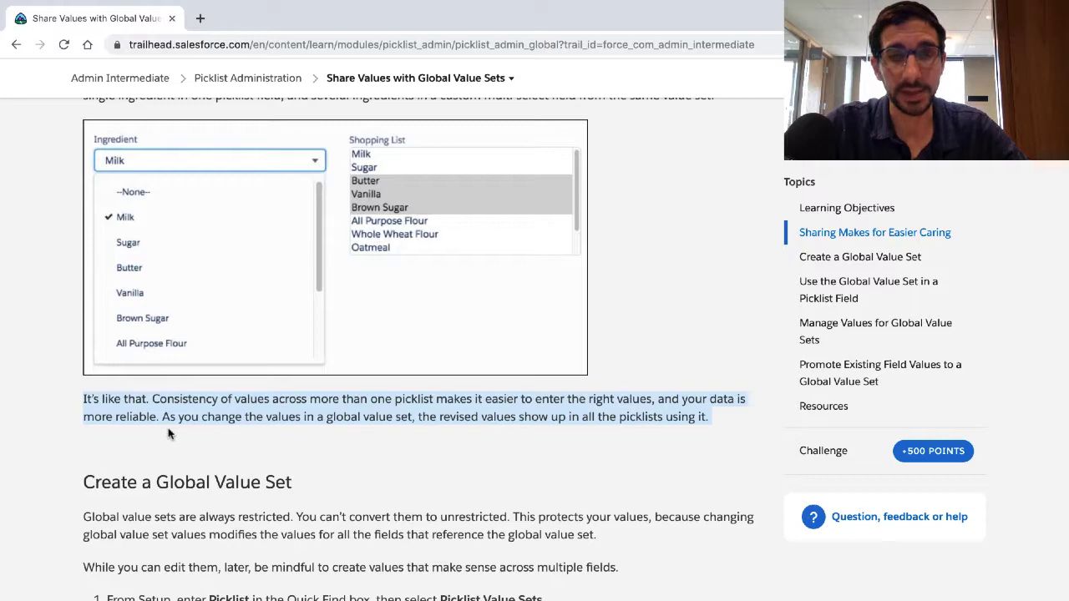
# Step: Move on to Create a Global Value Set and highlight its opening paragraph about global value sets being restricted
pyautogui.scroll(-4, 168, 433)
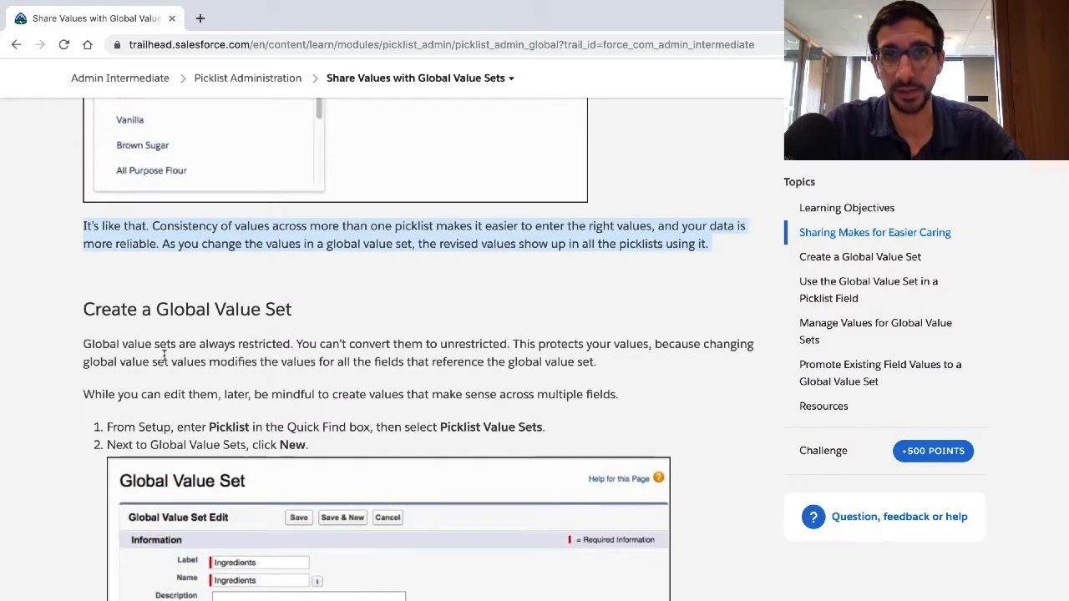
pyautogui.scroll(-2, 168, 423)
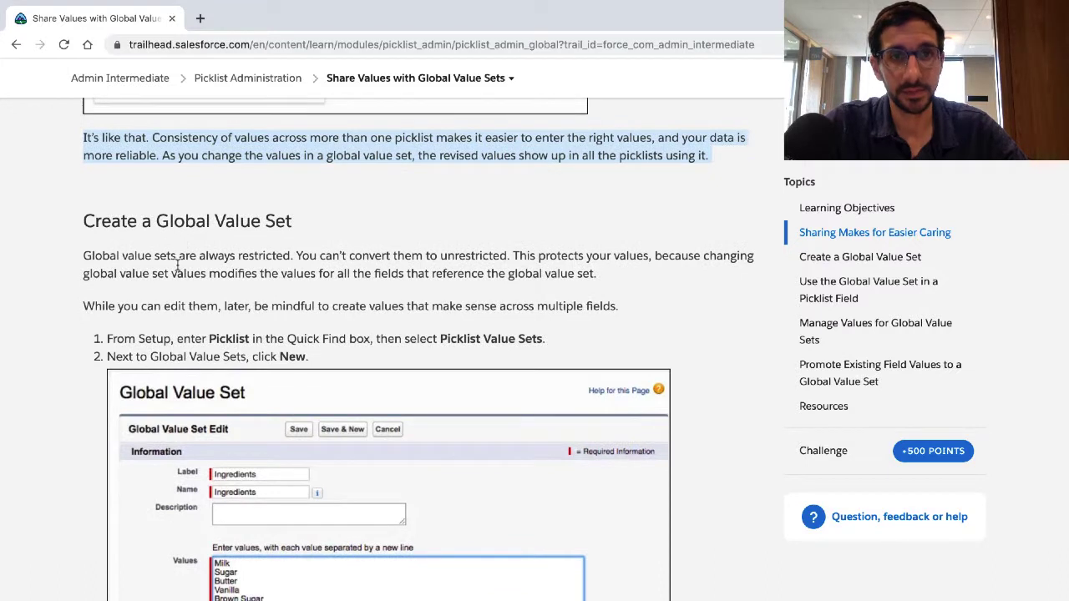
pyautogui.scroll(-2, 184, 225)
pyautogui.tripleClick(189, 209)
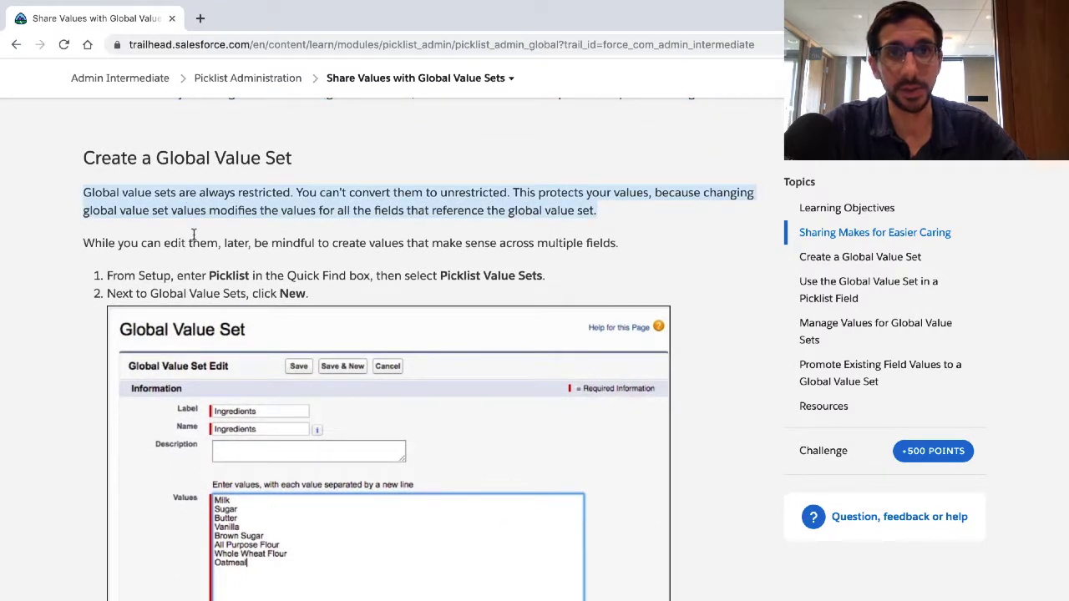
pyautogui.scroll(-1, 193, 235)
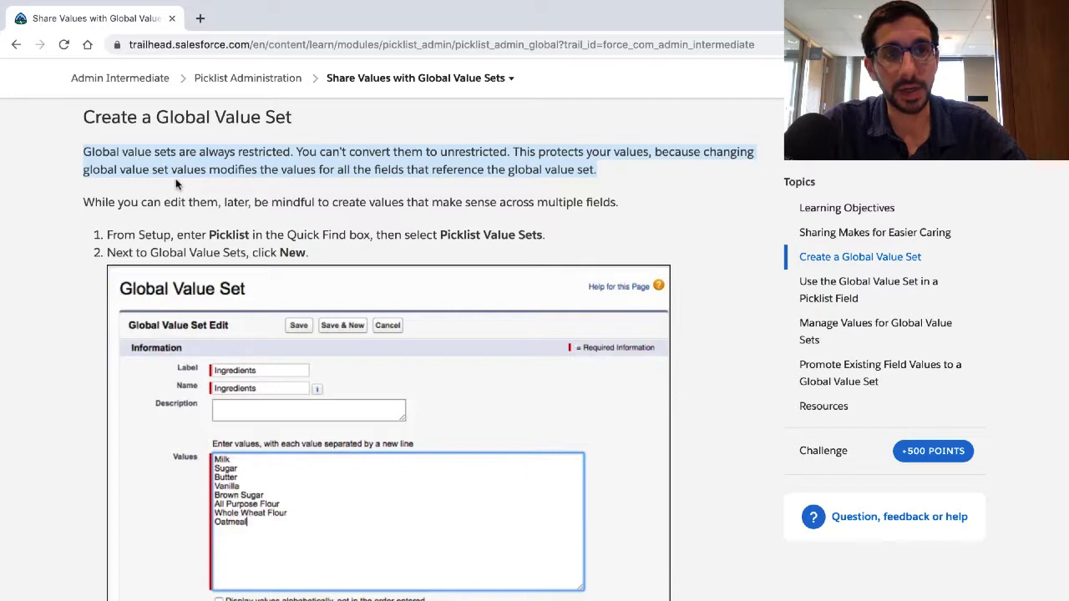
# Step: Highlight and read the sentence about creating values that make sense across multiple fields, continuing to the numbered setup instructions
pyautogui.scroll(1, 176, 183)
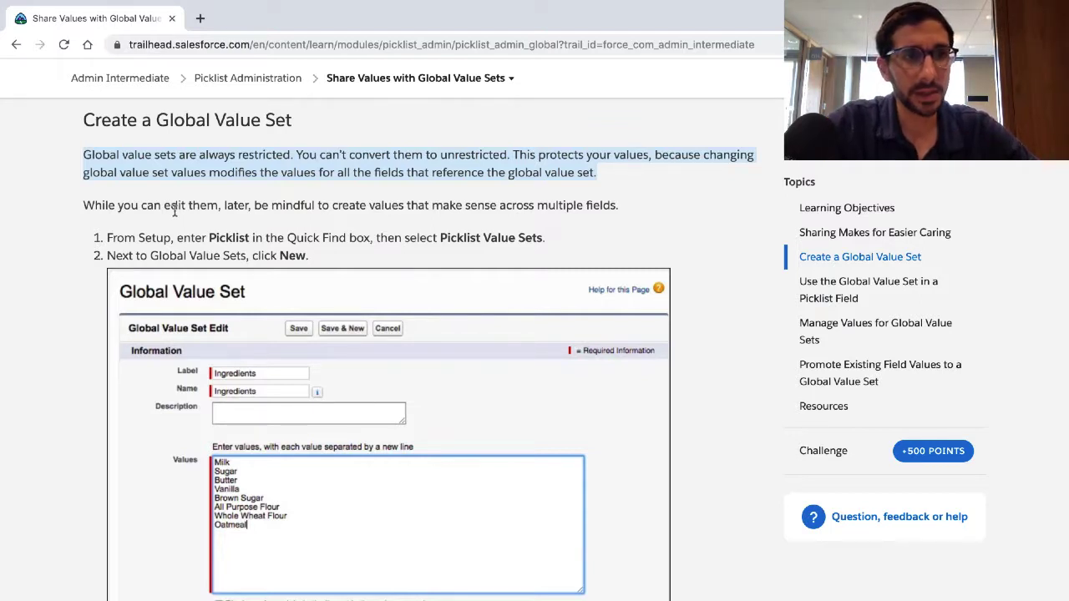
pyautogui.tripleClick(168, 205)
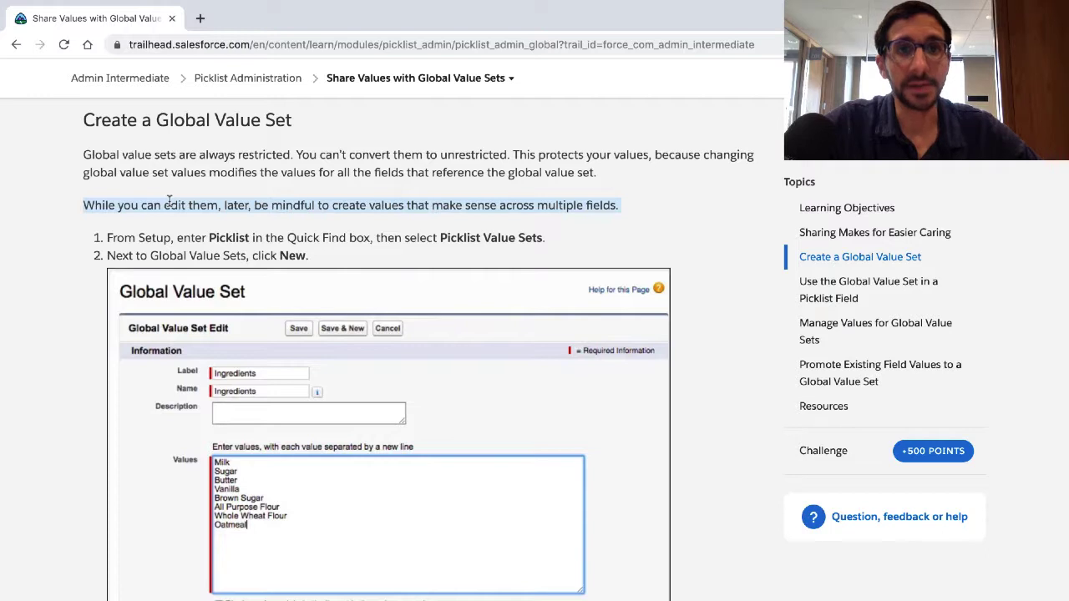
pyautogui.scroll(-1, 169, 201)
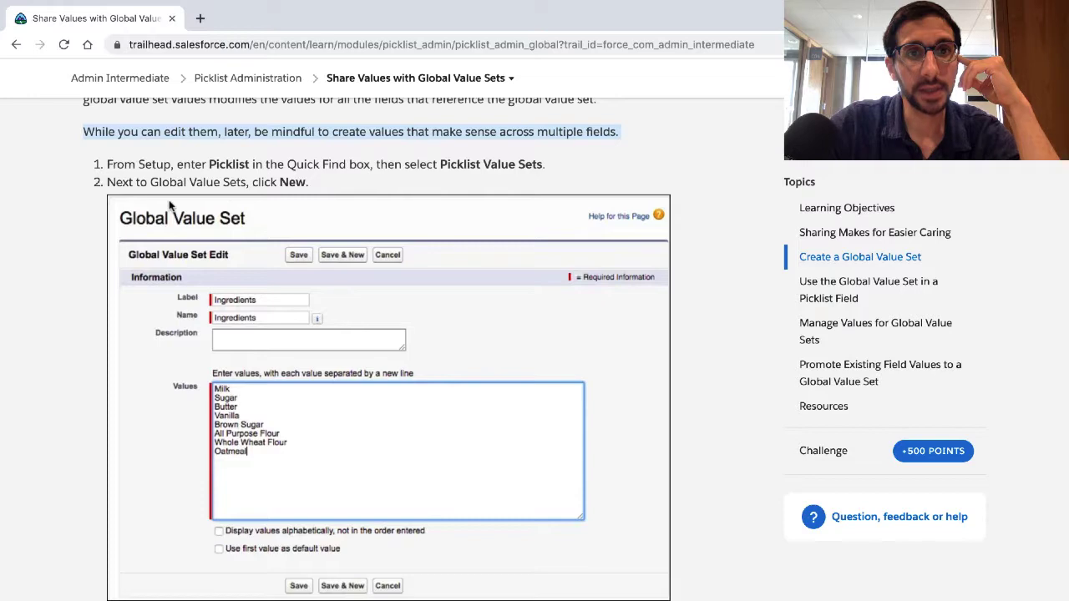
# Step: Switch to the Trailhead Playground org and open its Setup area
pyautogui.hotkey('ctrl', 'Right')
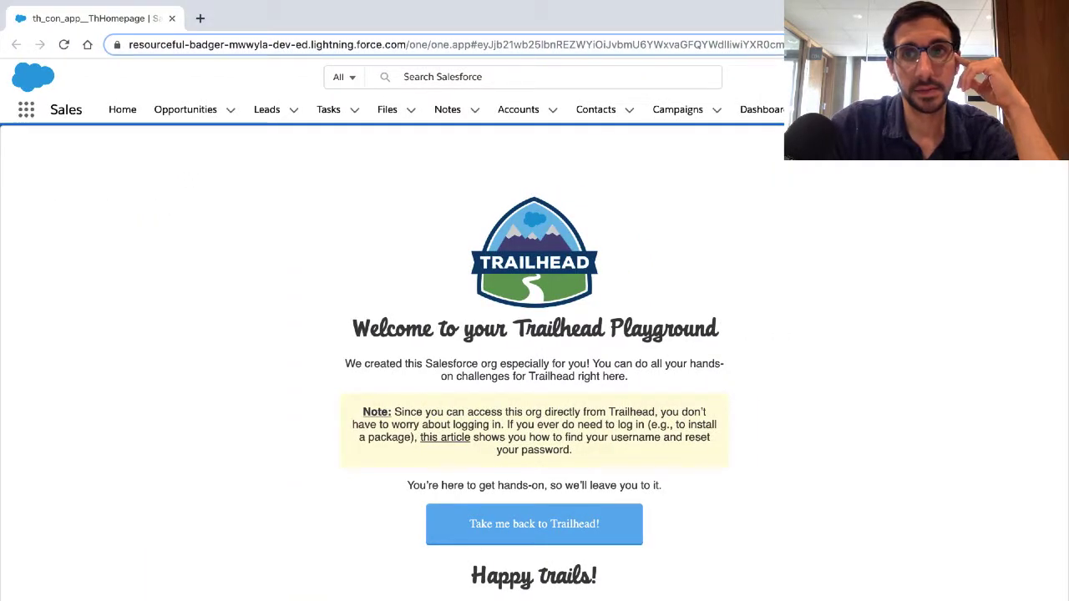
pyautogui.click(993, 77)
pyautogui.click(927, 142)
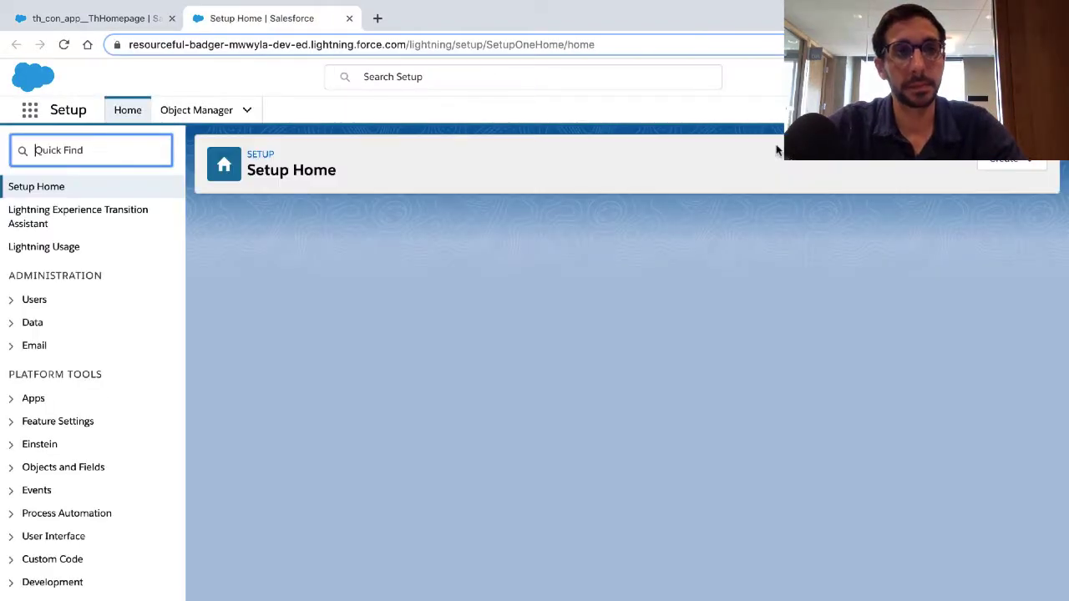
pyautogui.hotkey('ctrl', 'Left')
pyautogui.hotkey('ctrl', 'Right')
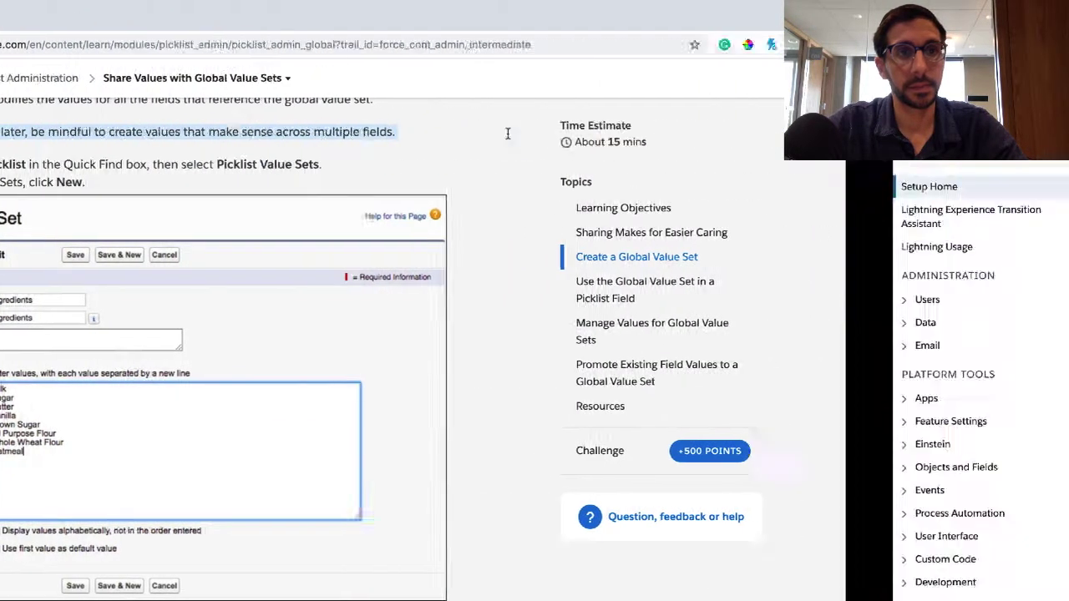
# Step: Find the Picklist Value Sets page in Setup and start a new global value set
pyautogui.click(122, 155)
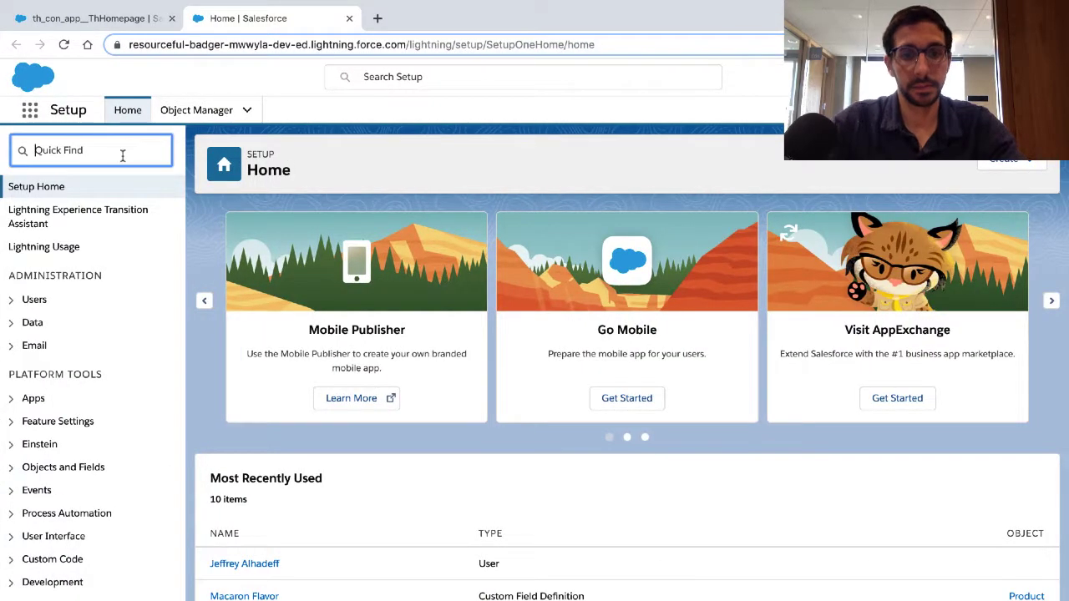
pyautogui.write('Picklis')
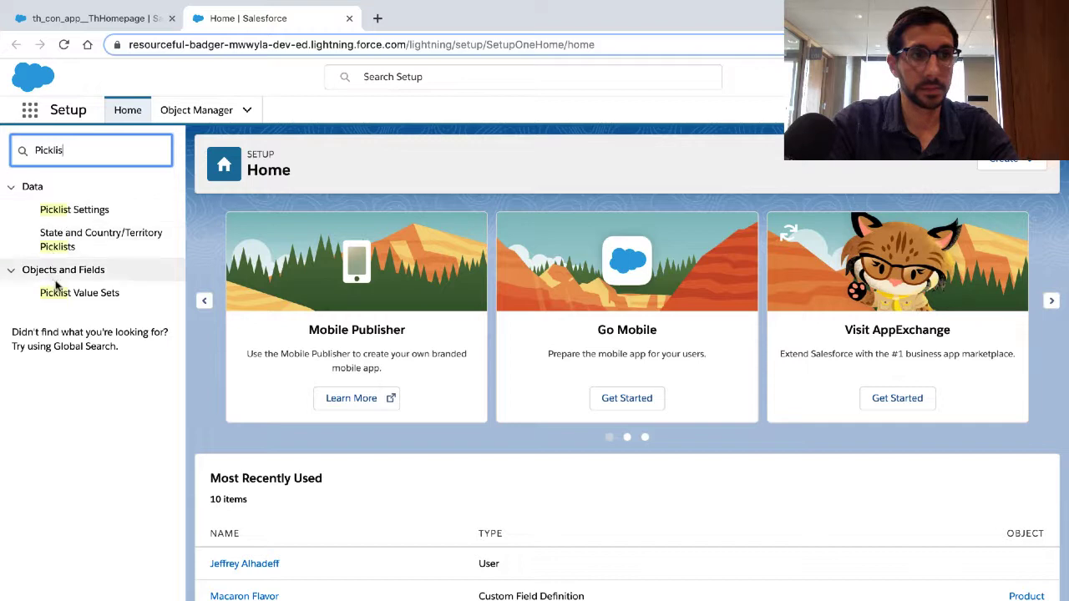
pyautogui.click(54, 293)
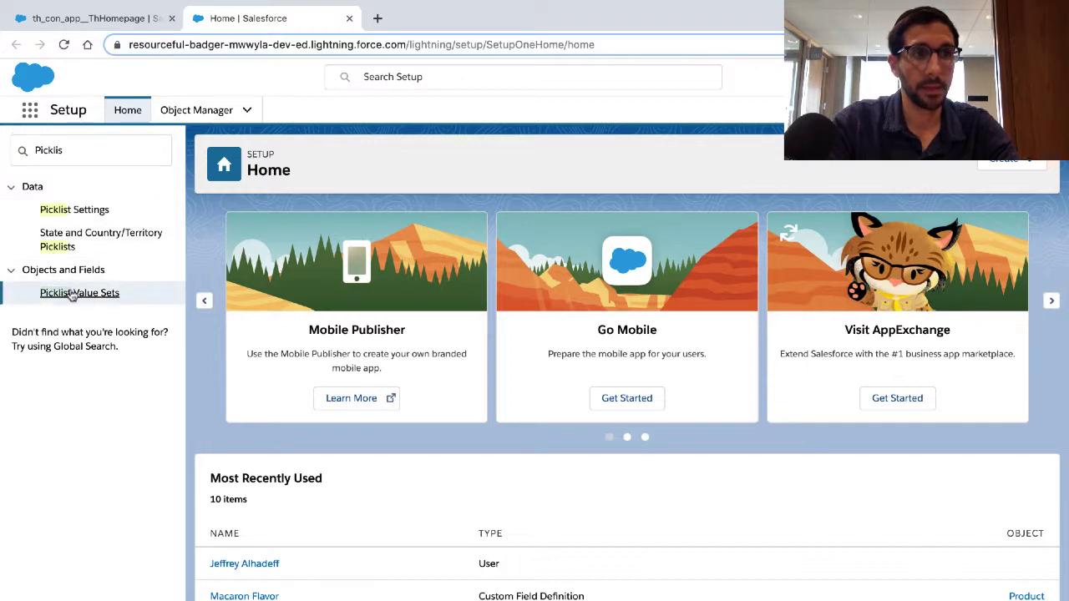
pyautogui.hotkey('ctrl', 'Left')
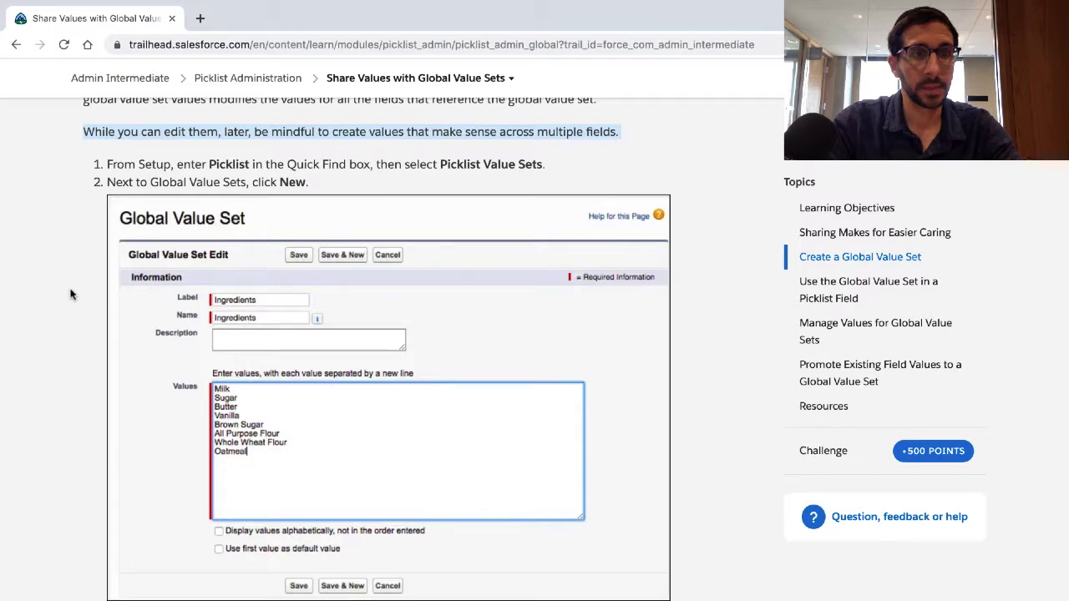
pyautogui.hotkey('ctrl', 'Right')
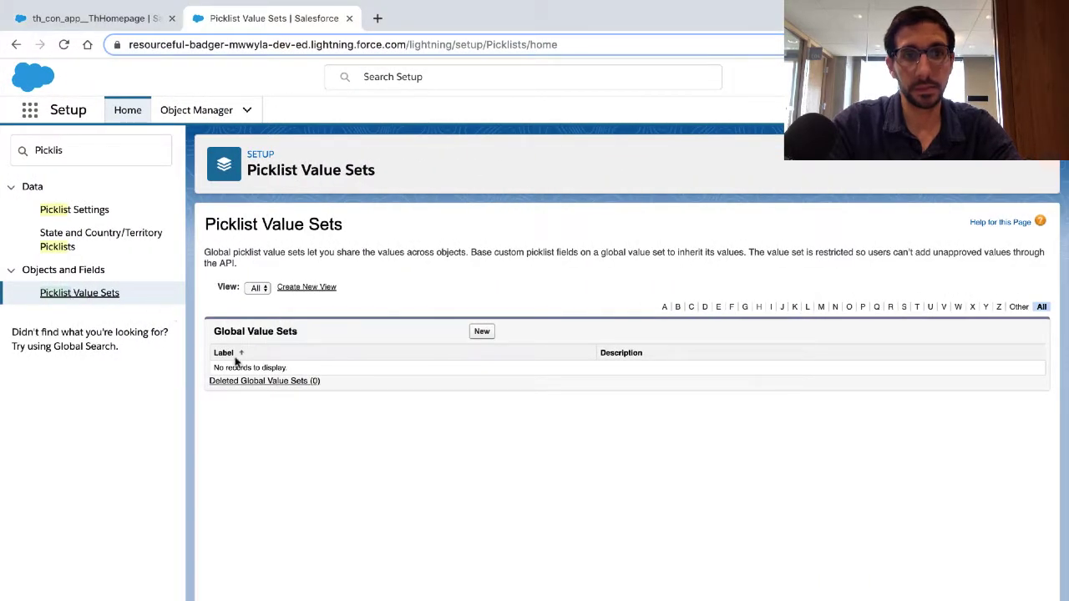
pyautogui.click(482, 332)
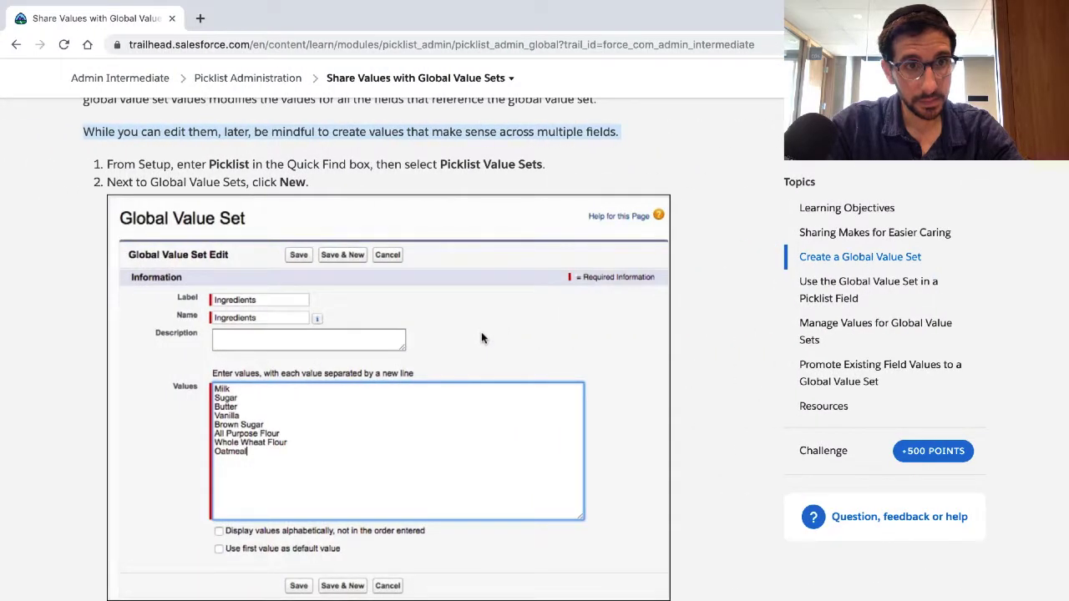
# Step: Examine the Trailhead example form and instructions for the label, description, values, sorting and default options of a global value set
pyautogui.scroll(-3, 482, 333)
pyautogui.scroll(-1, 481, 332)
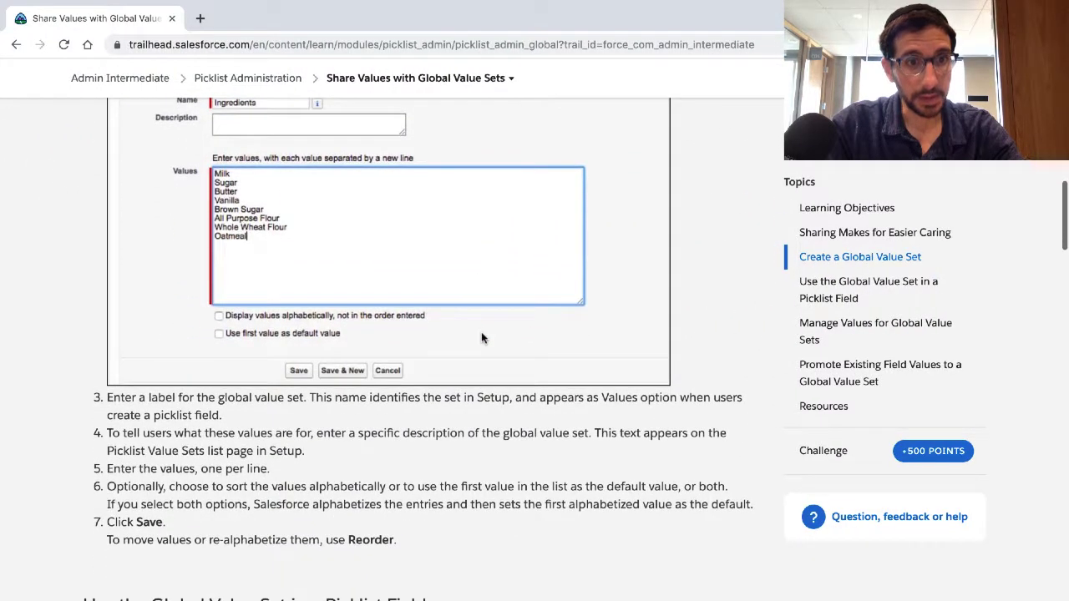
pyautogui.scroll(-1, 481, 331)
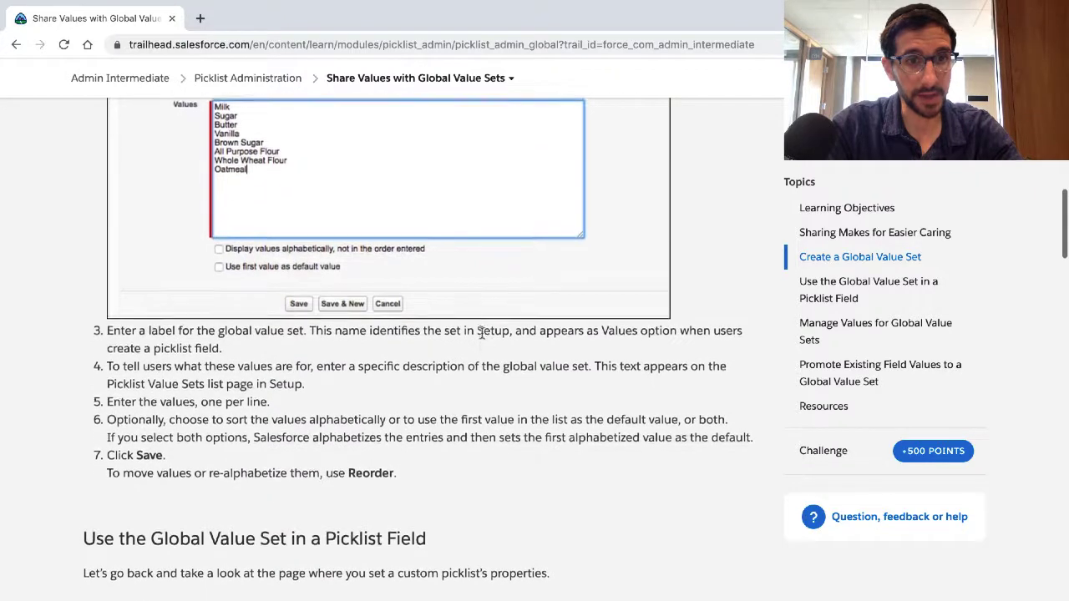
pyautogui.scroll(-1, 482, 338)
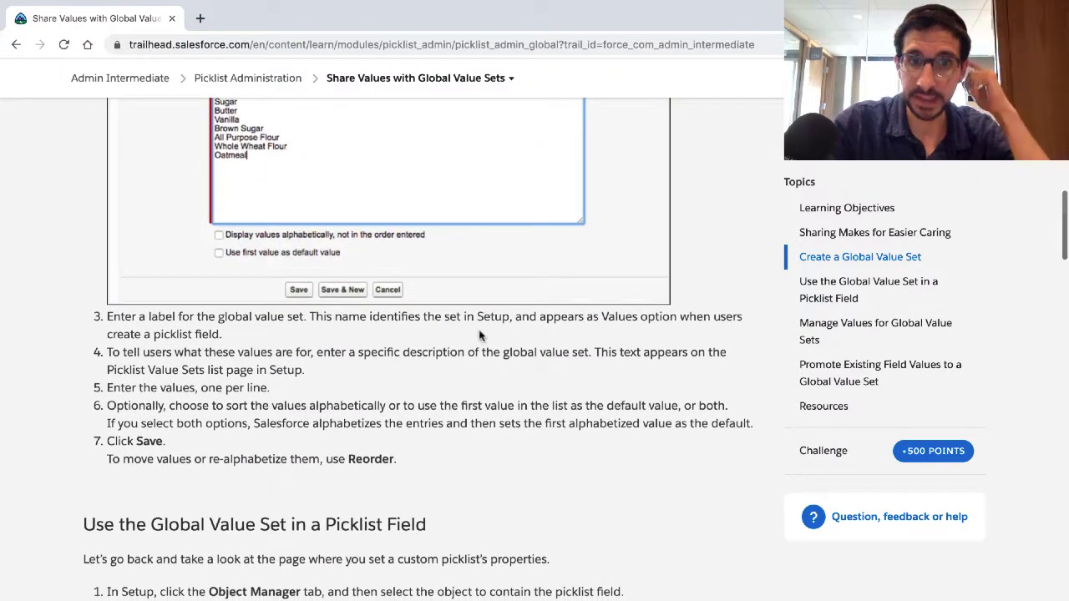
pyautogui.scroll(1, 480, 334)
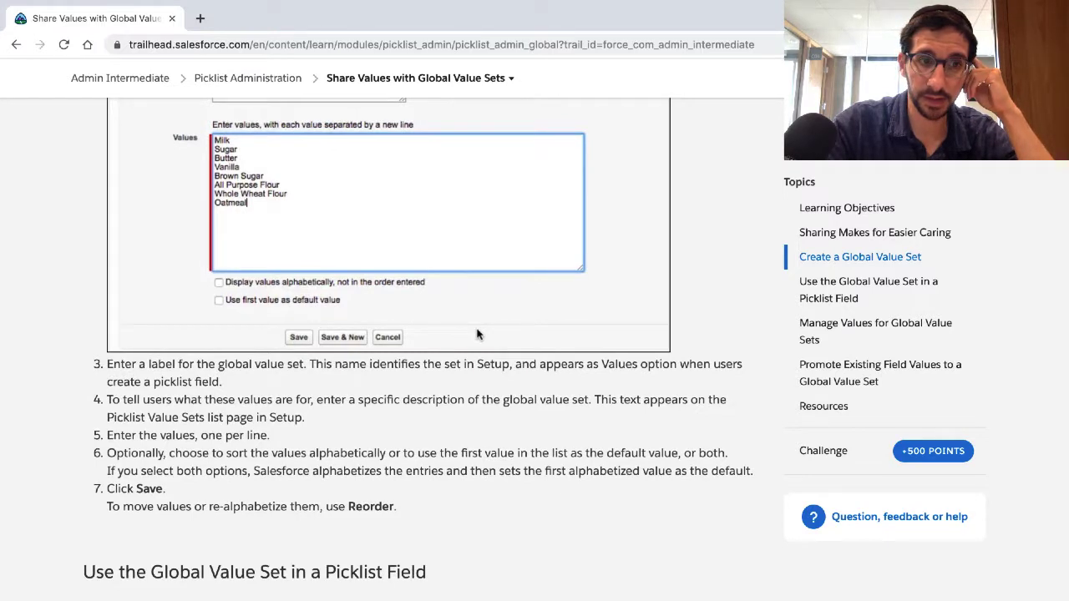
pyautogui.scroll(2, 477, 335)
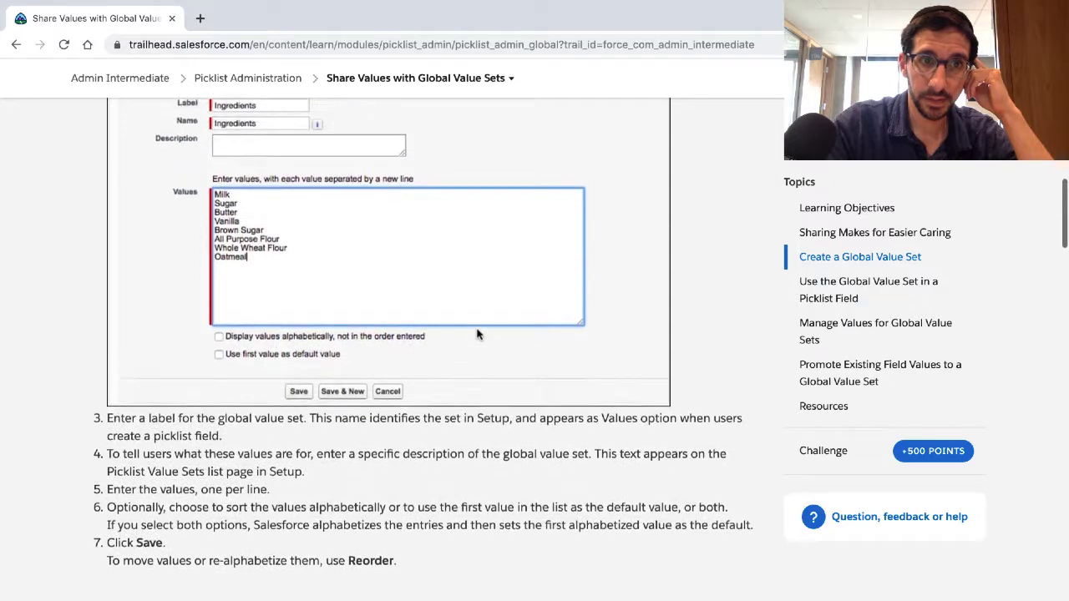
pyautogui.scroll(1, 477, 334)
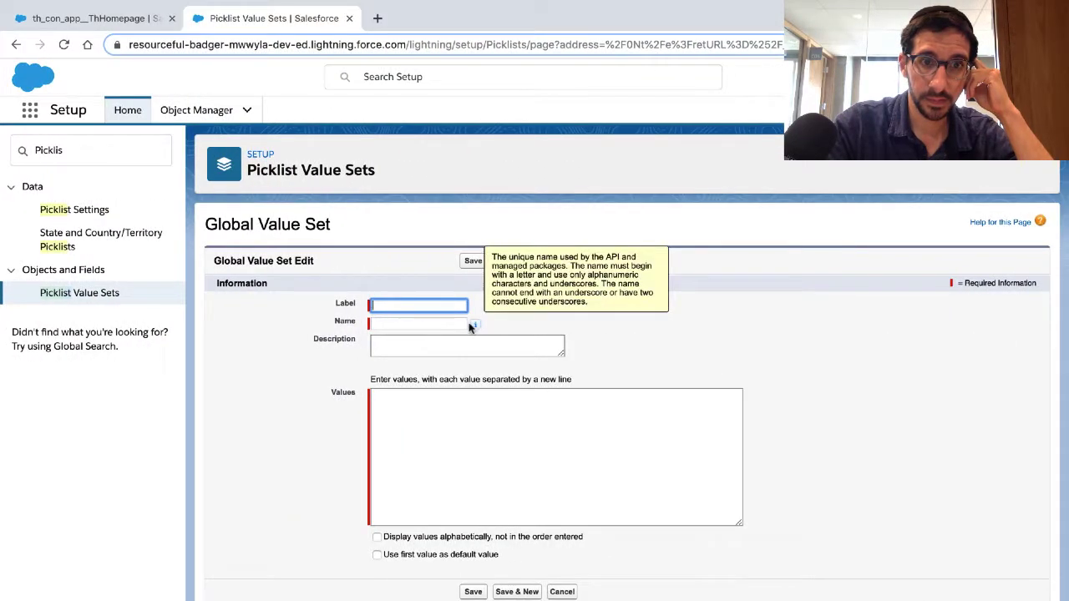
# Step: In the playground's new global value set, enter the label Beach Activities and the description "Things to do at the beach"
pyautogui.write('Be')
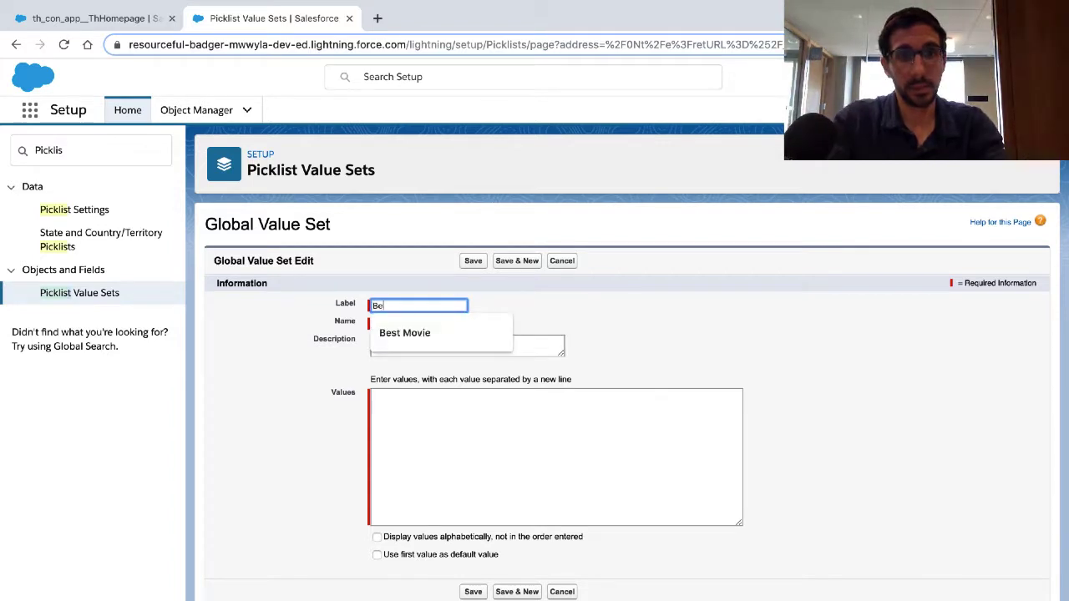
pyautogui.write('ach Ac')
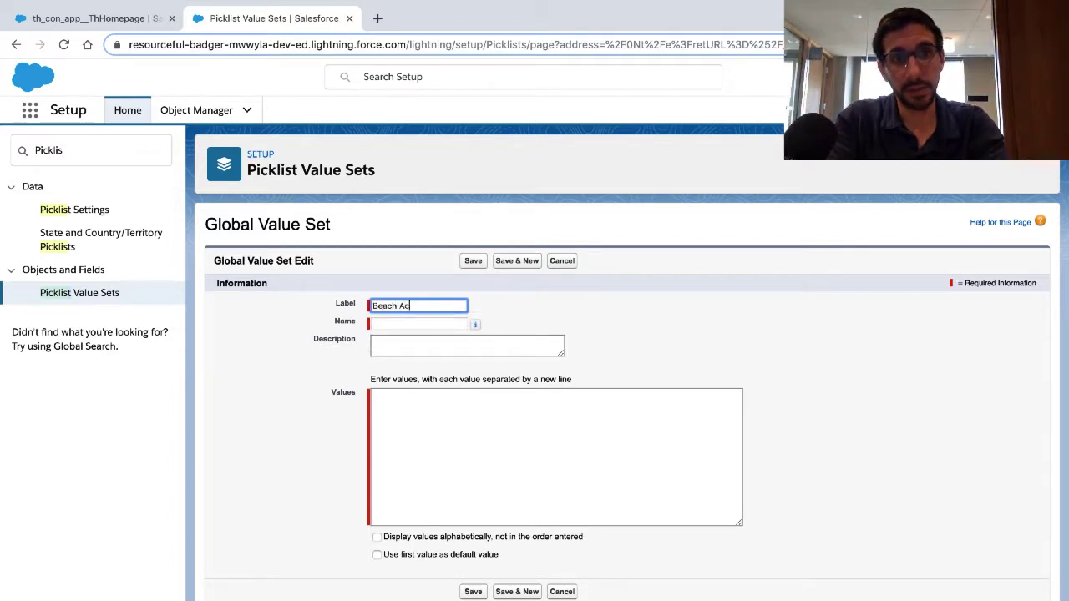
pyautogui.write('tivities')
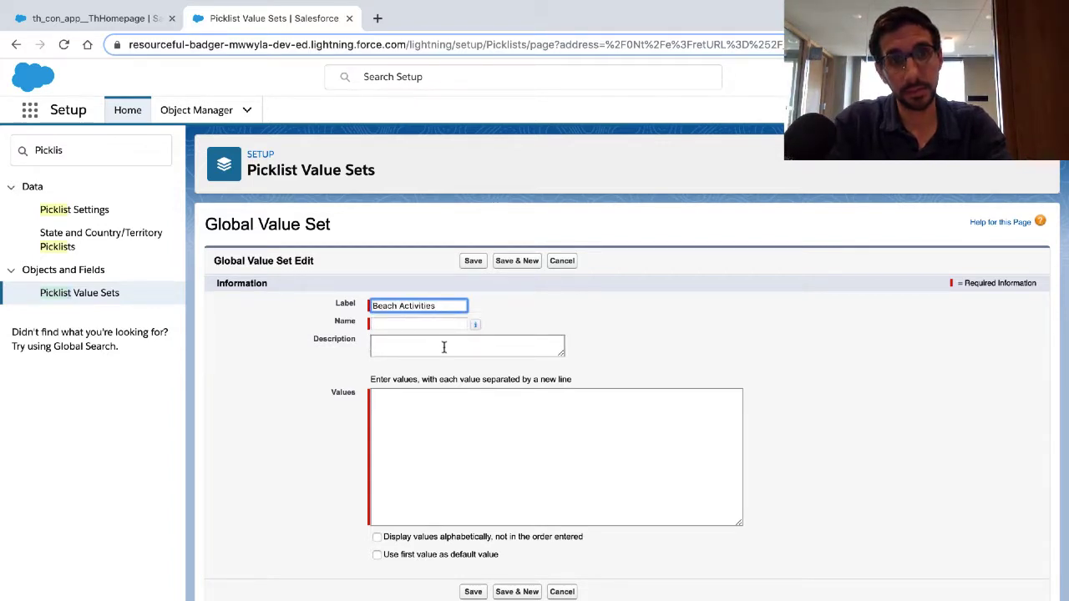
pyautogui.click(444, 349)
pyautogui.write('Things')
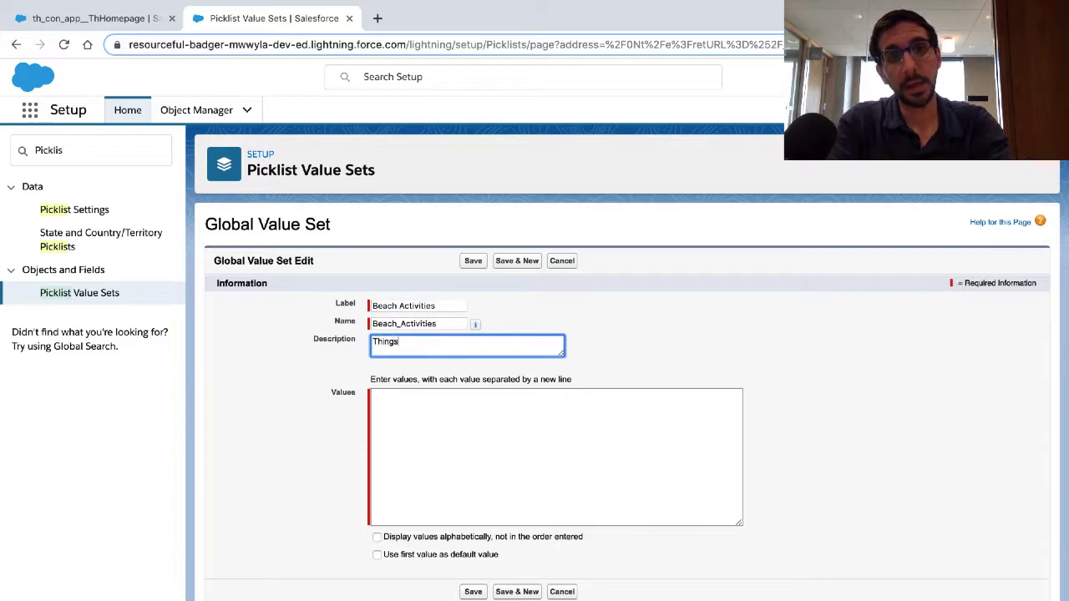
pyautogui.write(' to do at the')
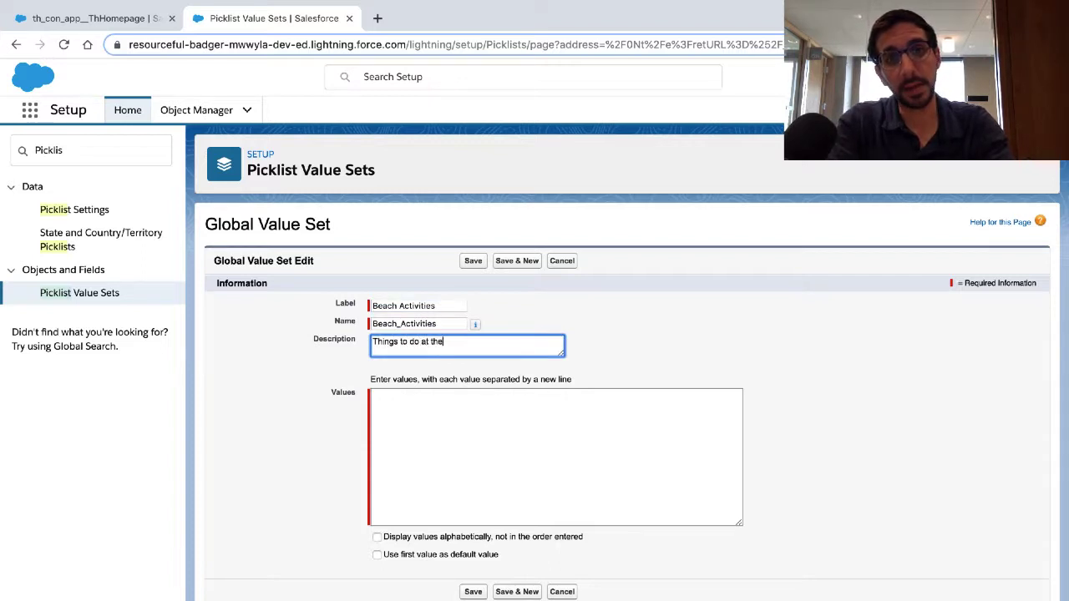
pyautogui.write(' beach')
pyautogui.click(415, 415)
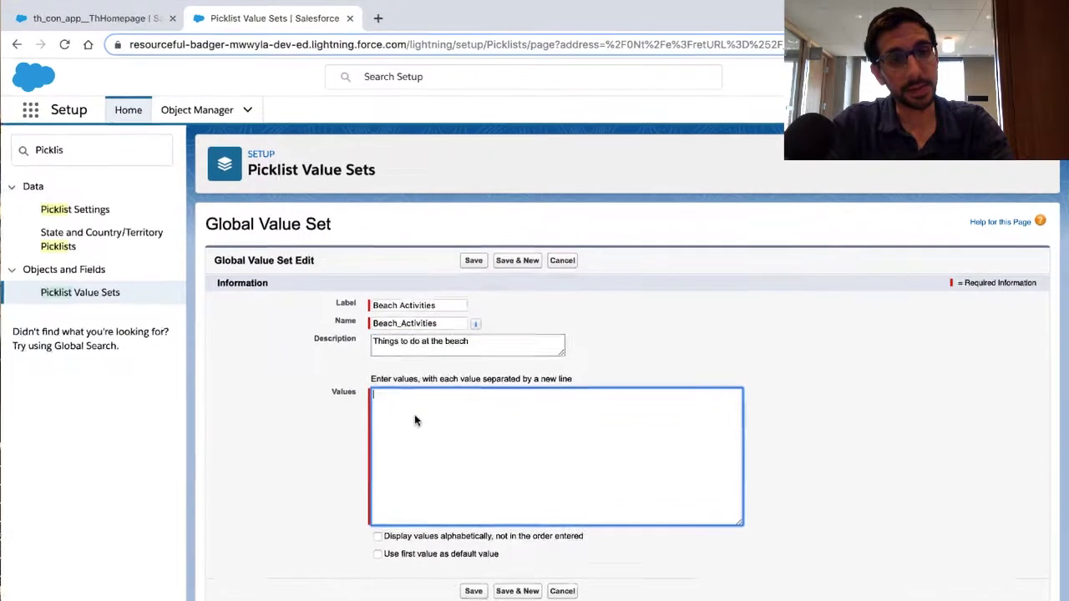
# Step: Return to the Trailhead instructions and highlight the one on entering a specific description, reading on through the remaining creation steps
pyautogui.hotkey('ctrl', 'Left')
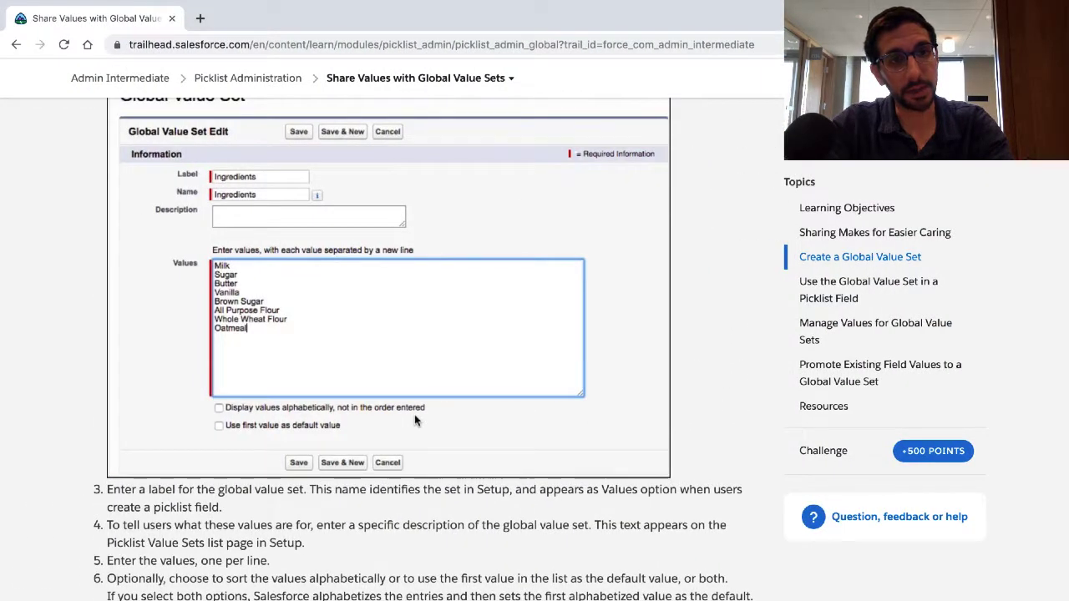
pyautogui.scroll(-2, 414, 415)
pyautogui.scroll(-4, 415, 420)
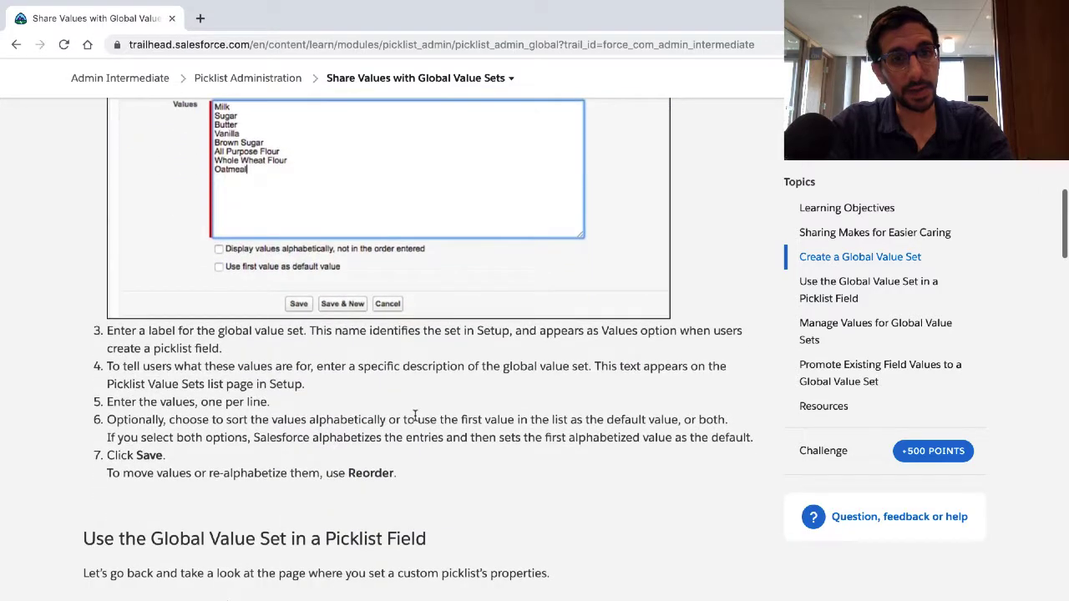
pyautogui.tripleClick(312, 331)
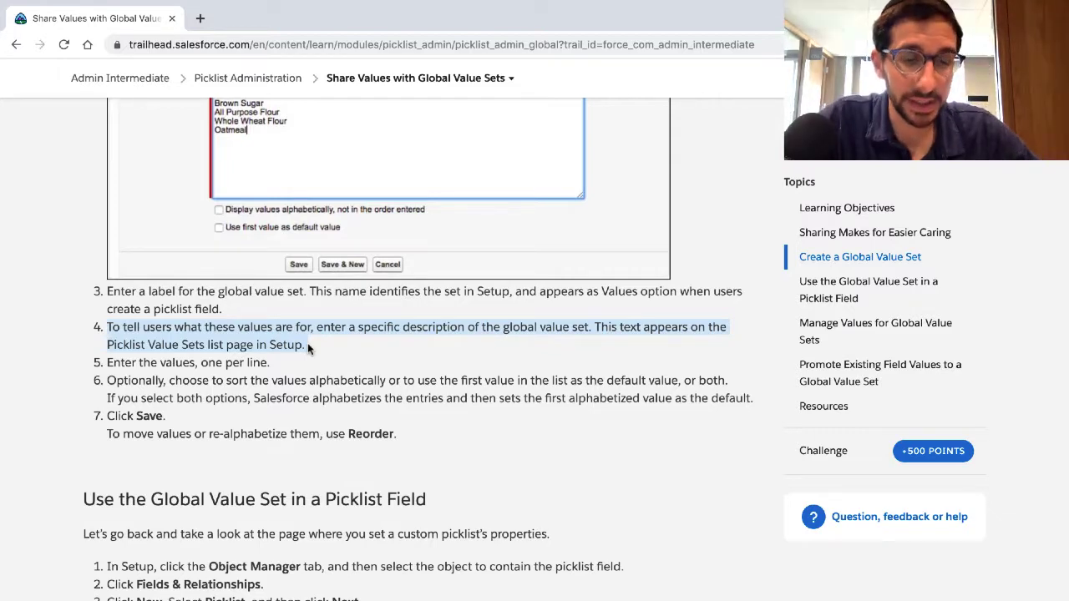
pyautogui.scroll(-1, 308, 344)
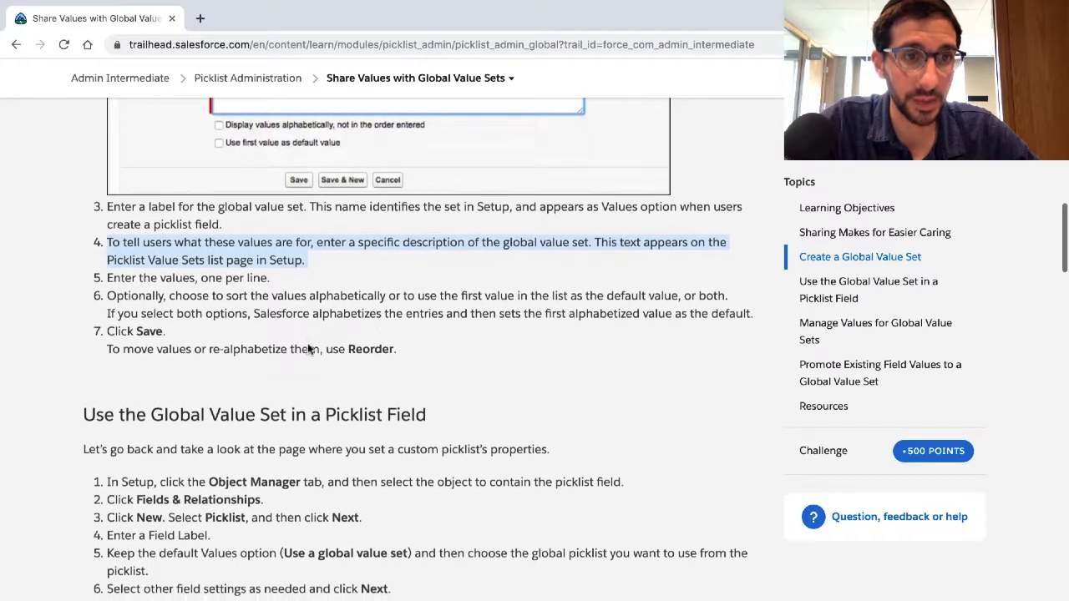
# Step: Go back to the playground and enter Walk, Sun tan and Skim board on separate lines as the set's values
pyautogui.hotkey('ctrl', 'Right')
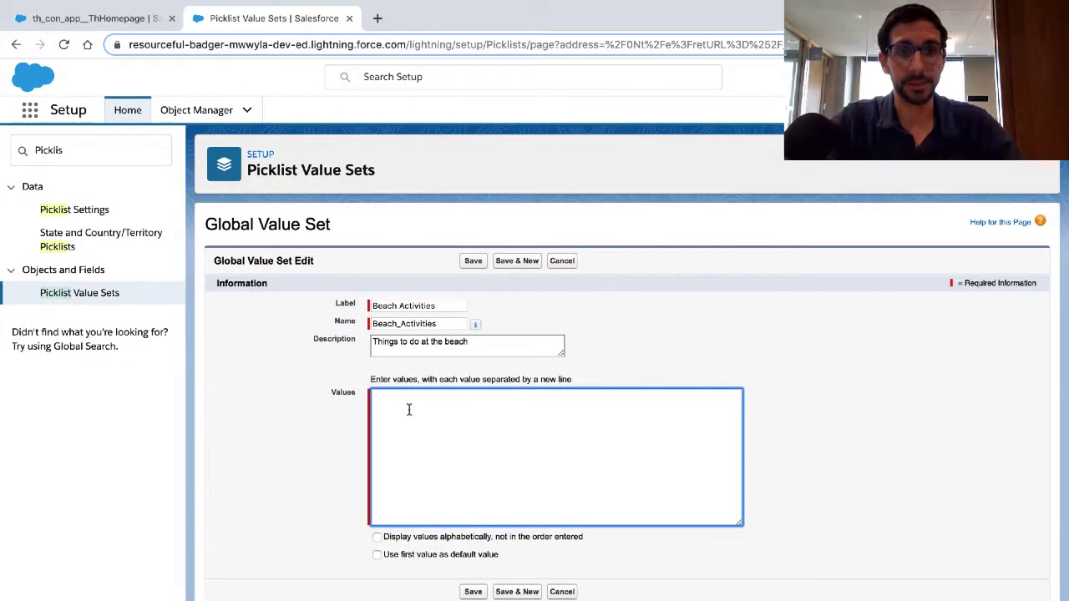
pyautogui.write('Walk')
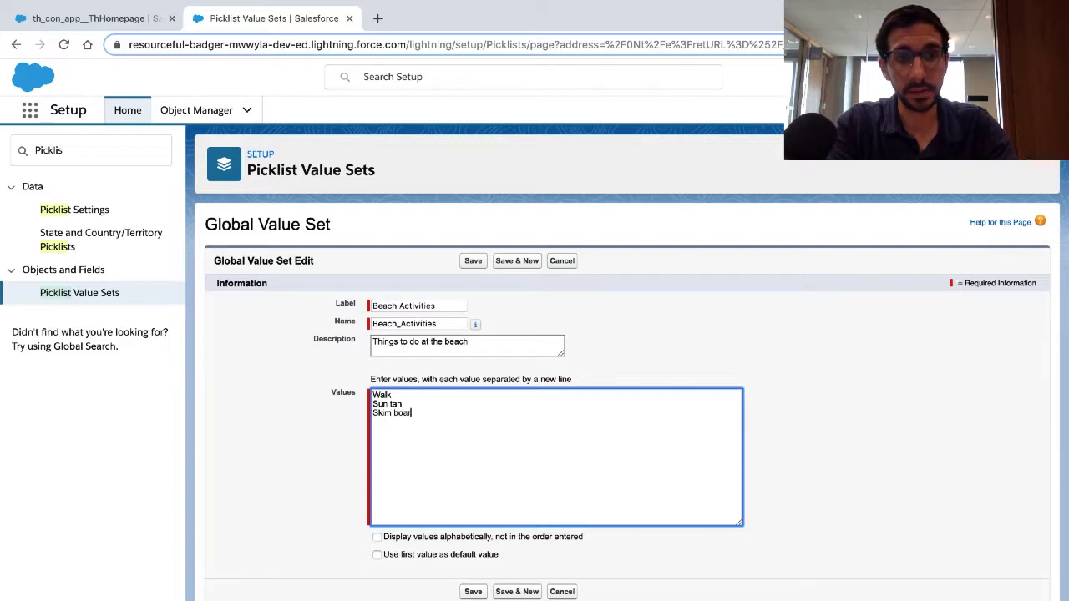
# Step: Search Google for "skim board" in a new browser tab to check the spelling
pyautogui.click(378, 18)
pyautogui.write('skimm')
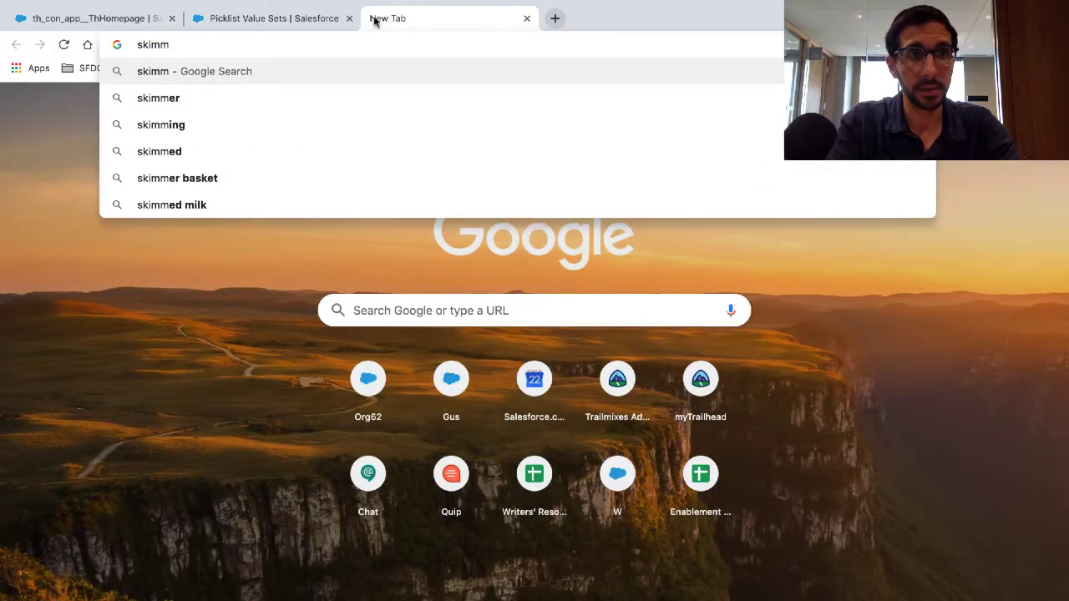
pyautogui.press('BackSpace')
pyautogui.write('board')
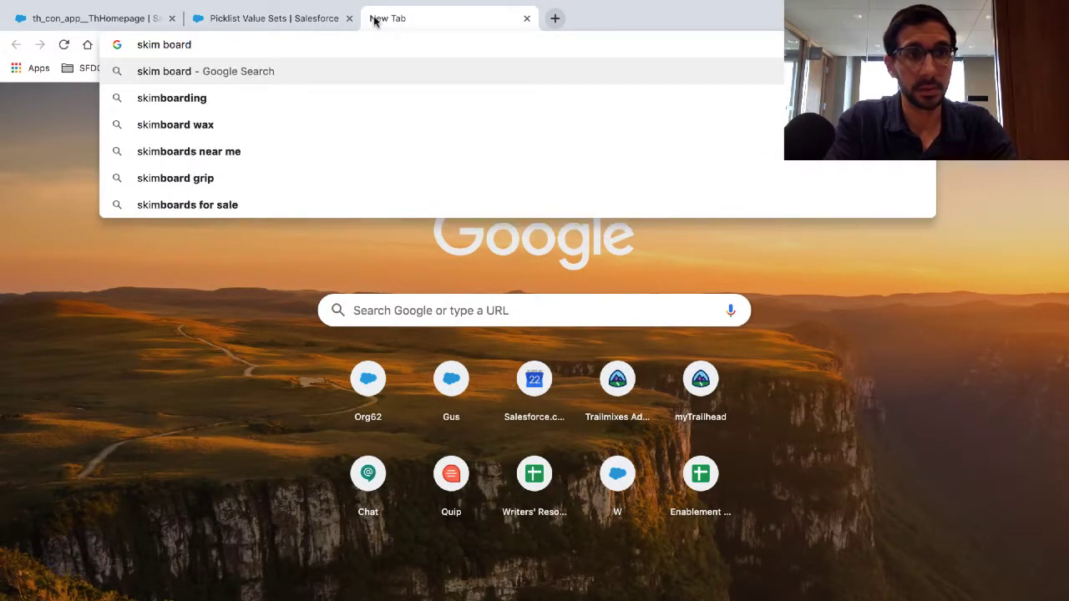
pyautogui.press('Return')
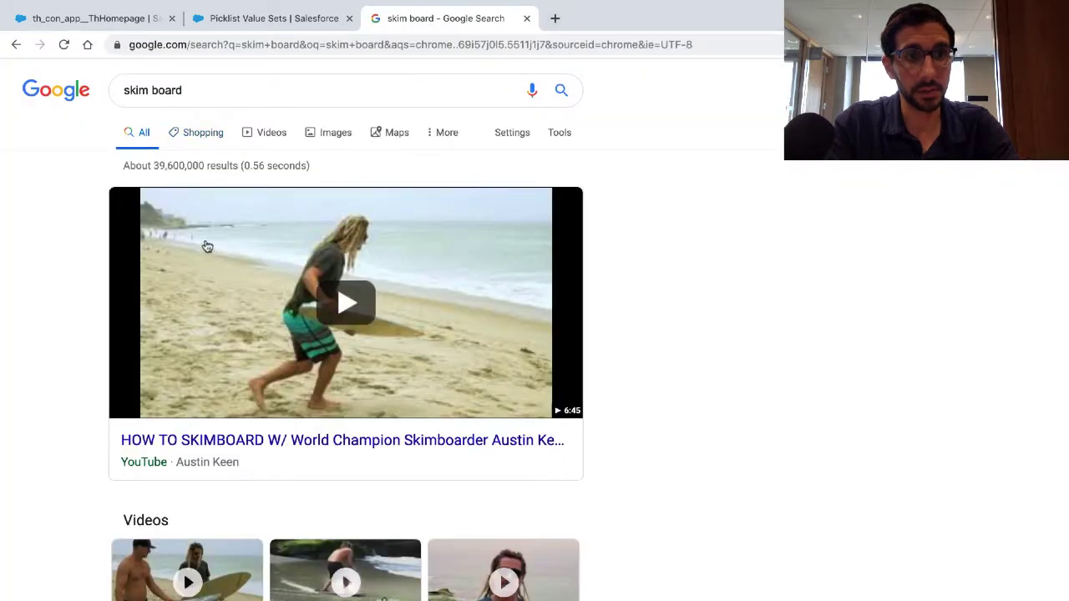
# Step: Join the two words of the Google query into "skimboard" and select the word
pyautogui.click(152, 92)
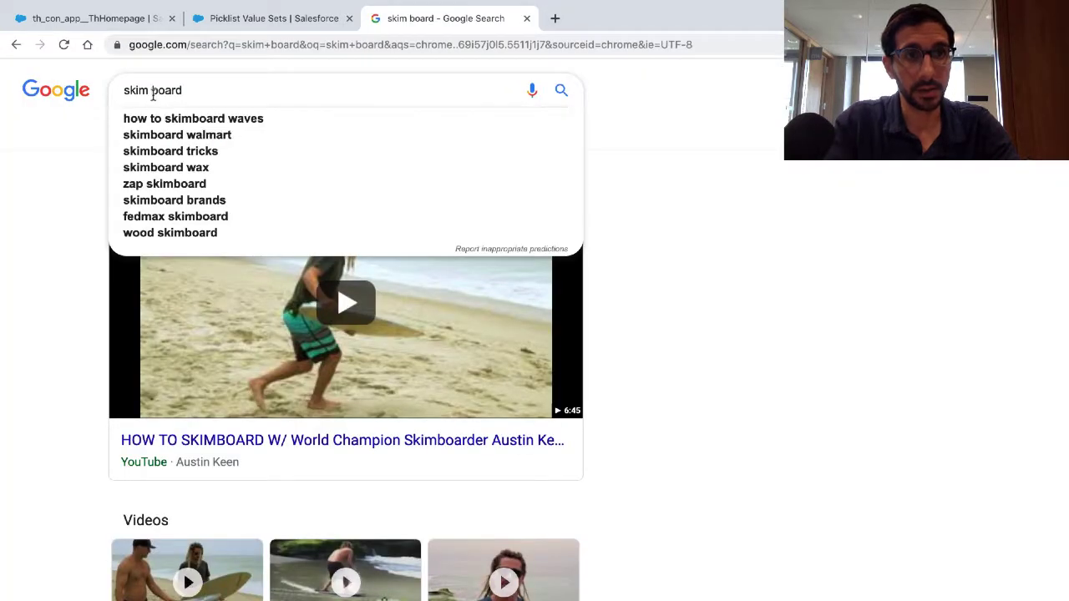
pyautogui.press('BackSpace')
pyautogui.doubleClick(150, 90)
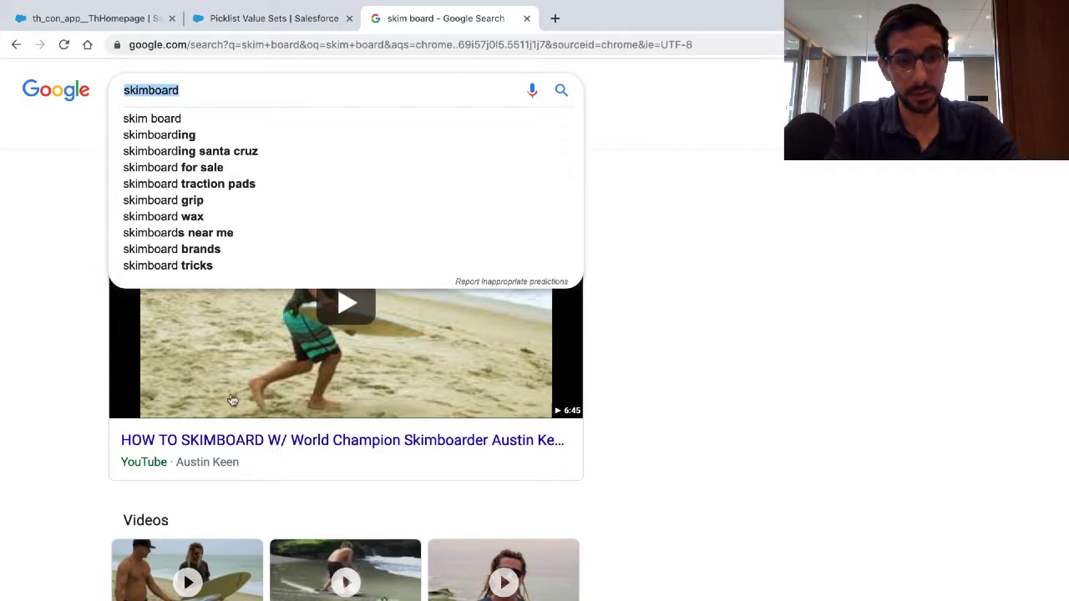
# Step: Open the Basic Skimboarding Tricks video from the search results and pause its playback
pyautogui.scroll(-3, 338, 376)
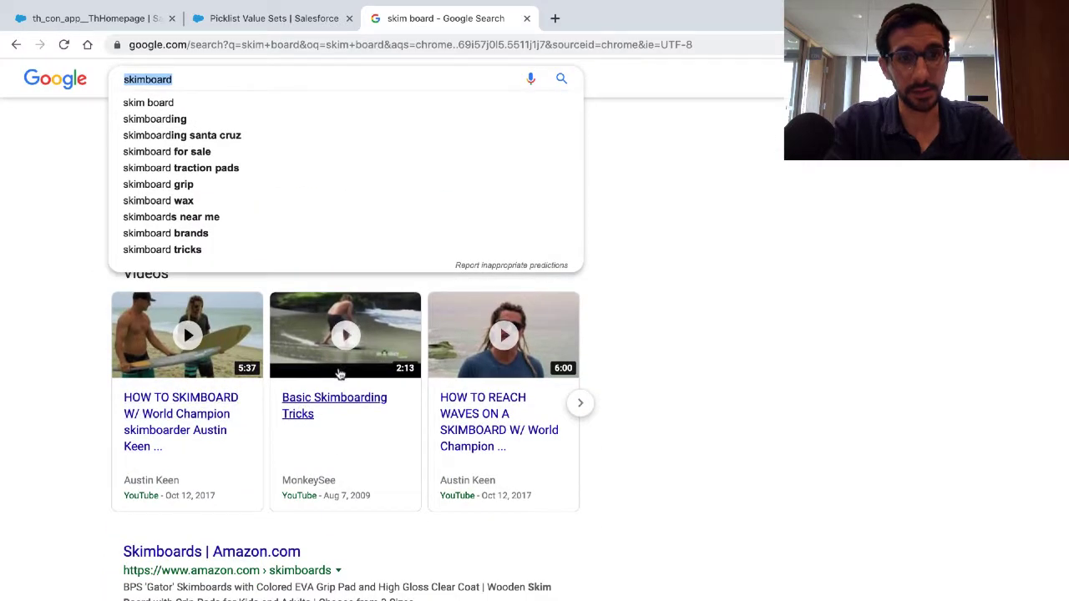
pyautogui.press('Return')
pyautogui.click(345, 357)
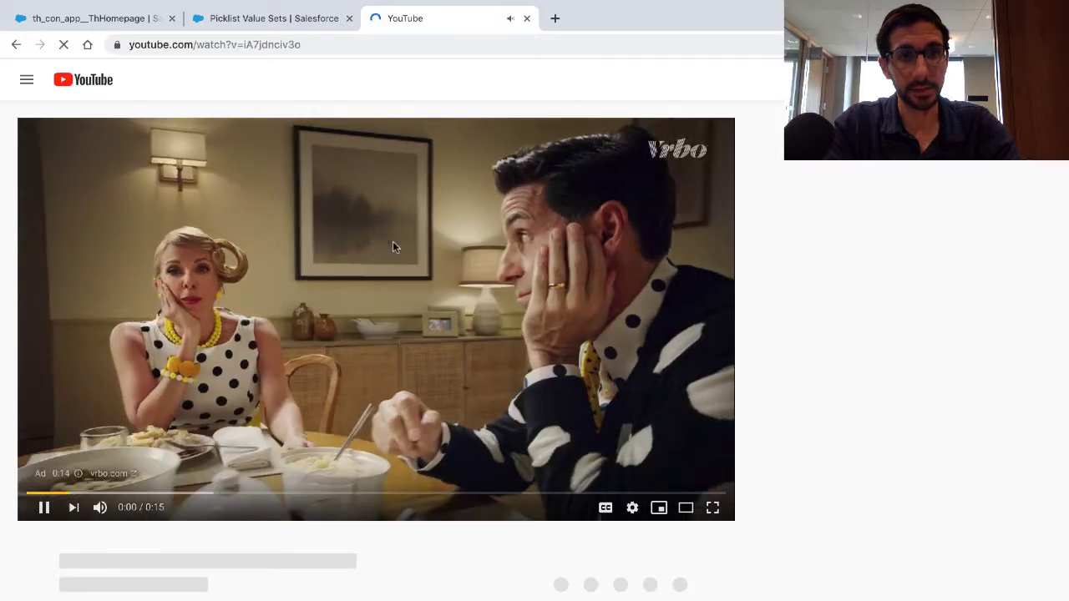
pyautogui.click(391, 243)
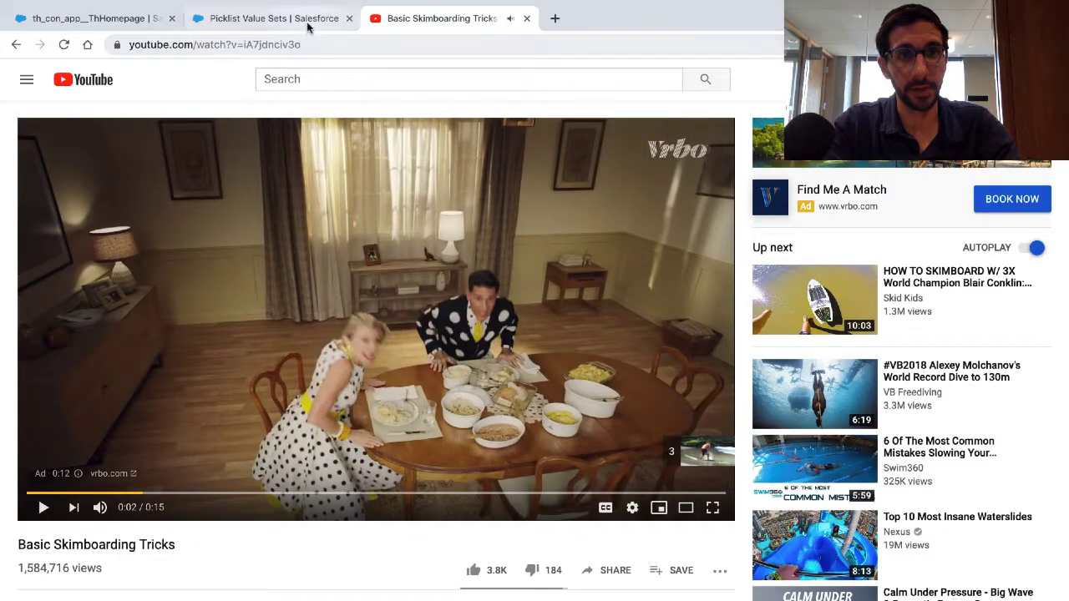
# Step: Return to the Beach Activities global value set and change its third value to Skimboard
pyautogui.click(309, 22)
pyautogui.tripleClick(427, 412)
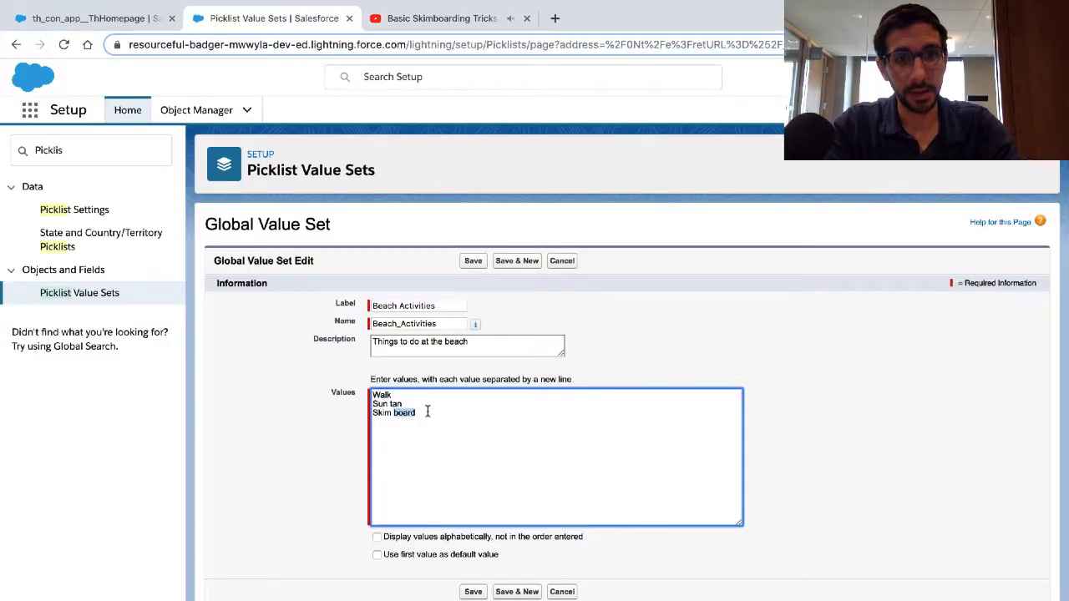
pyautogui.write('skimboard')
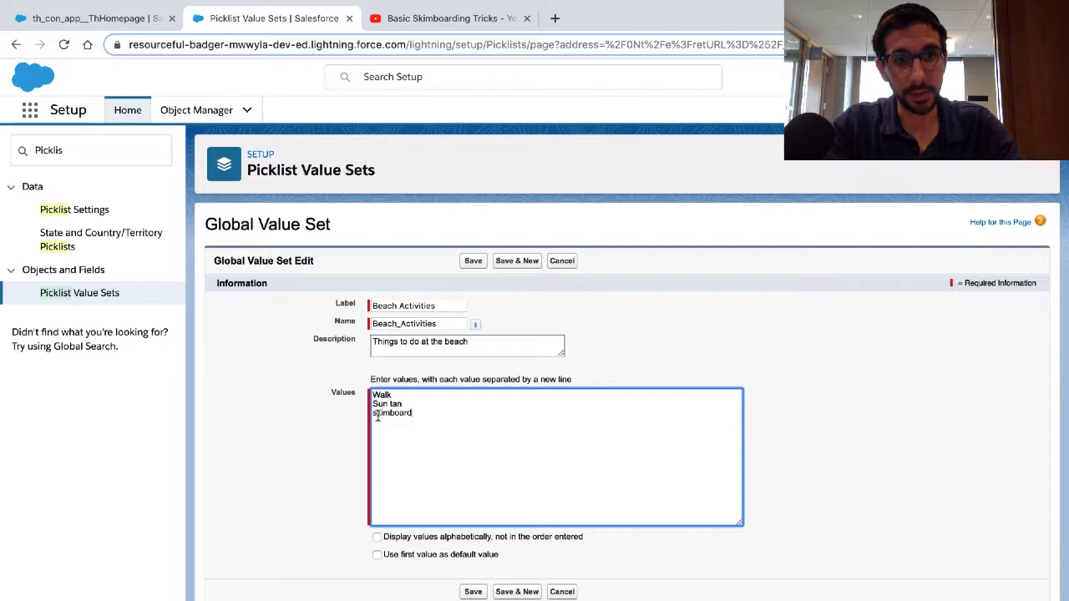
pyautogui.write('S')
# Step: Add Bodyboard and Surf on separate lines below Skimboard in the set's values
pyautogui.click(419, 427)
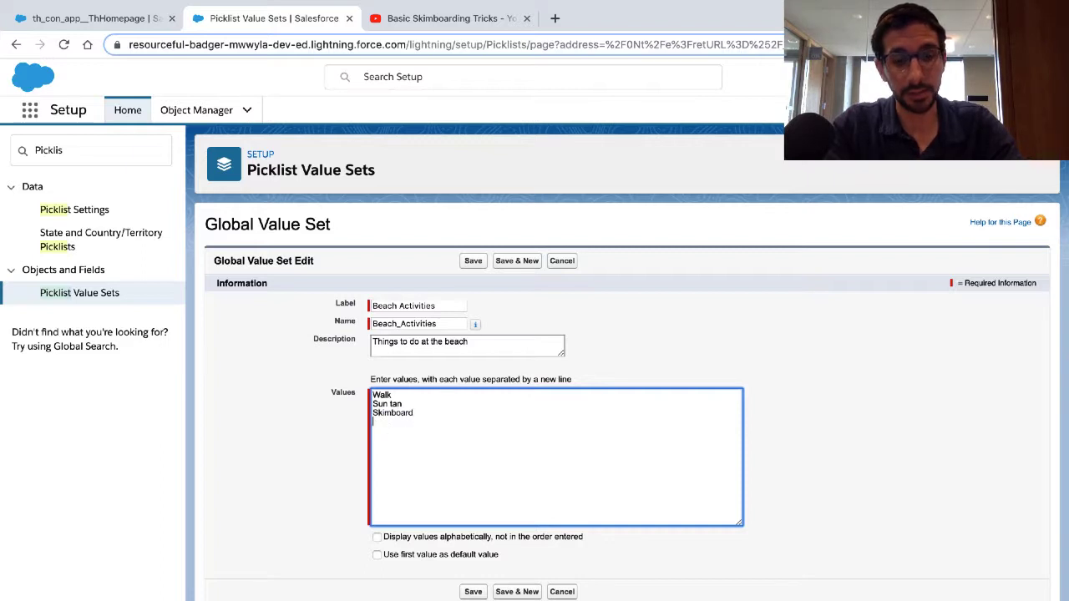
pyautogui.write('Boody board')
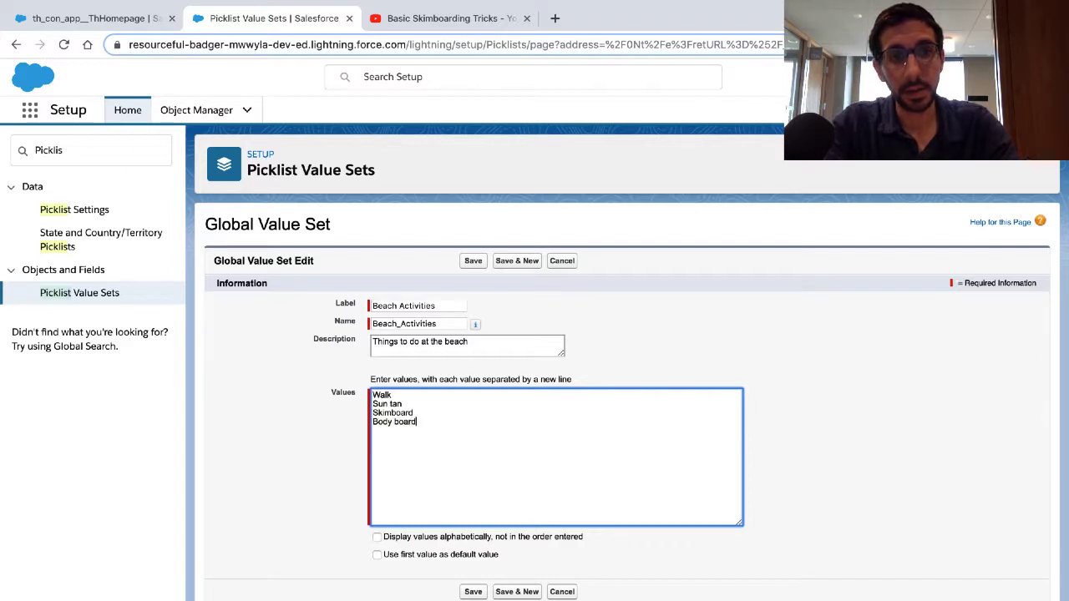
pyautogui.click(393, 424)
pyautogui.press('BackSpace')
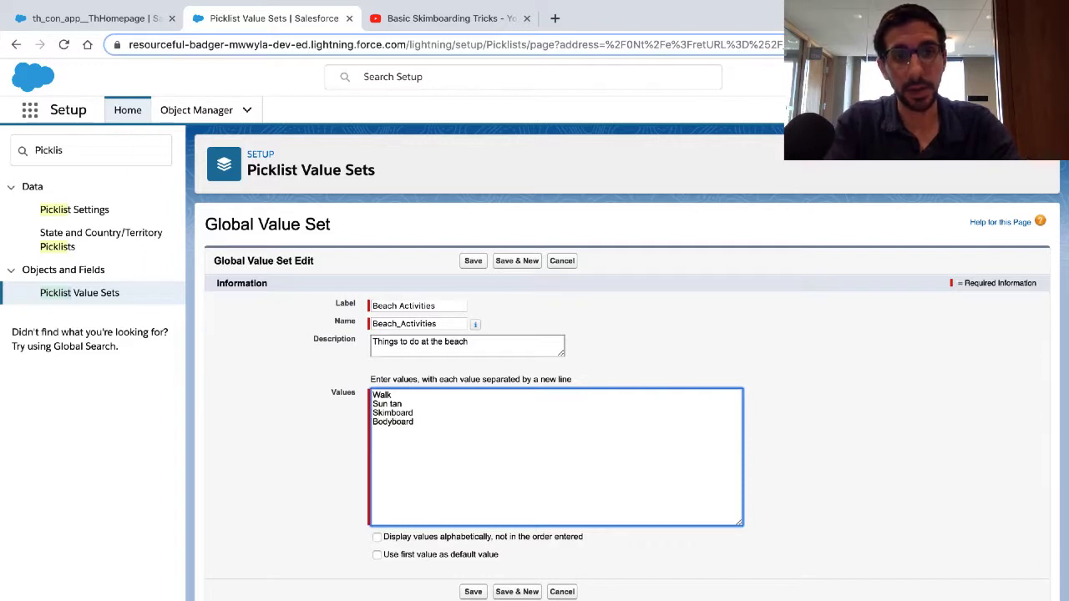
pyautogui.click(430, 421)
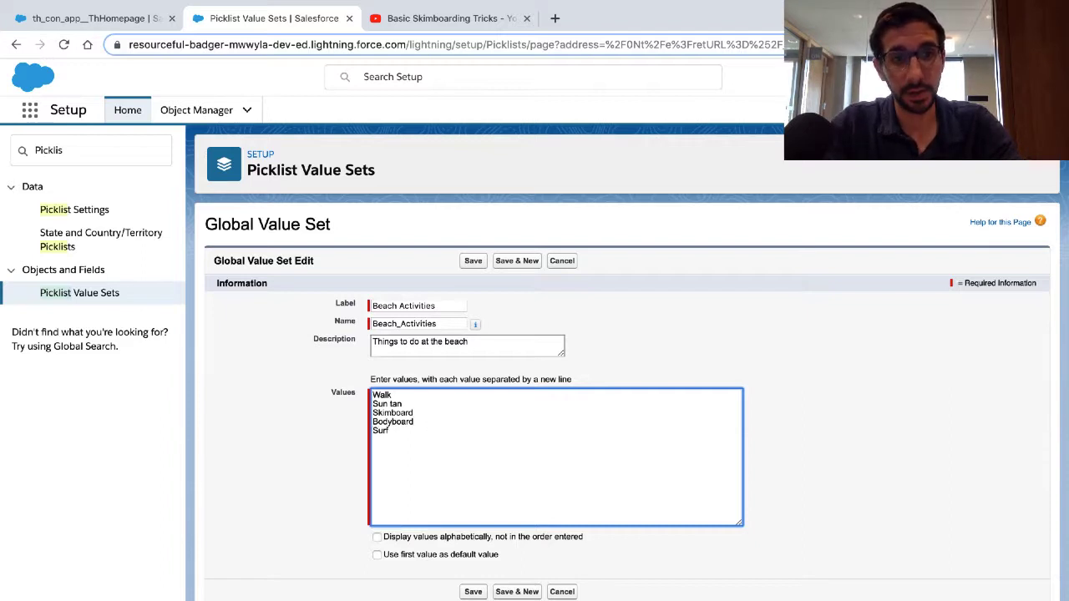
# Step: Go to the Trailhead instructions and highlight the lines on alphabetical sorting and using the first value as default
pyautogui.hotkey('ctrl', 'Left')
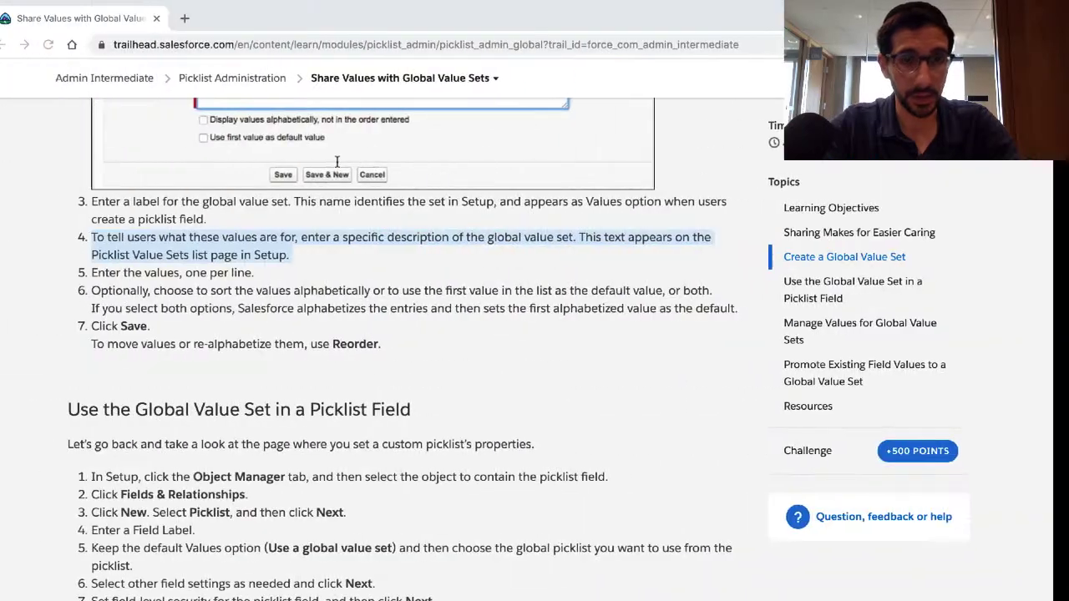
pyautogui.tripleClick(201, 293)
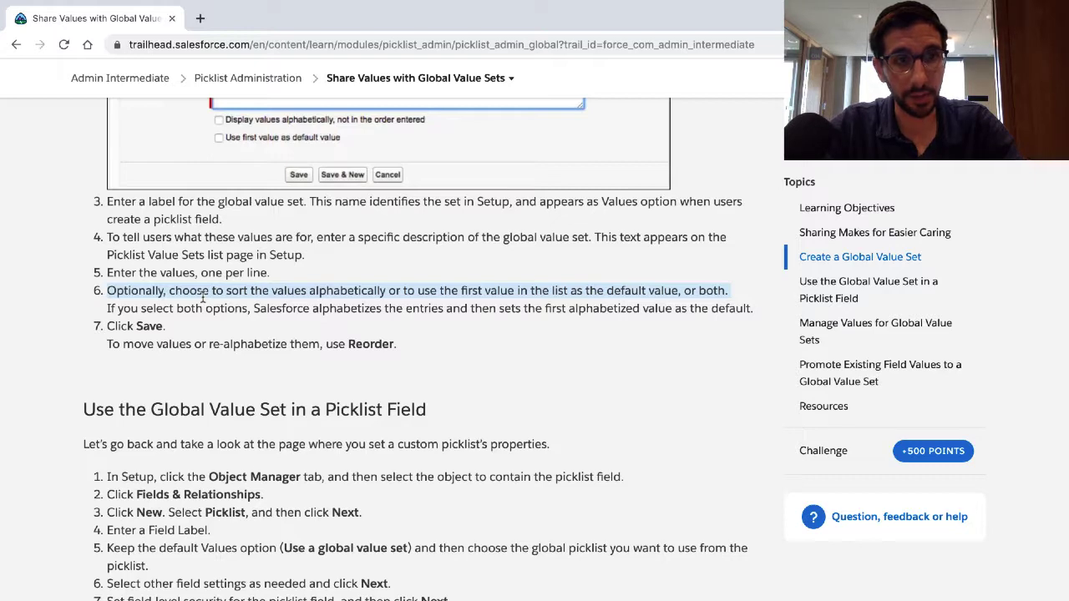
pyautogui.tripleClick(183, 310)
# Step: Back in the playground, add the value Build a sandcastle and turn on displaying the values alphabetically
pyautogui.hotkey('ctrl', 'Right')
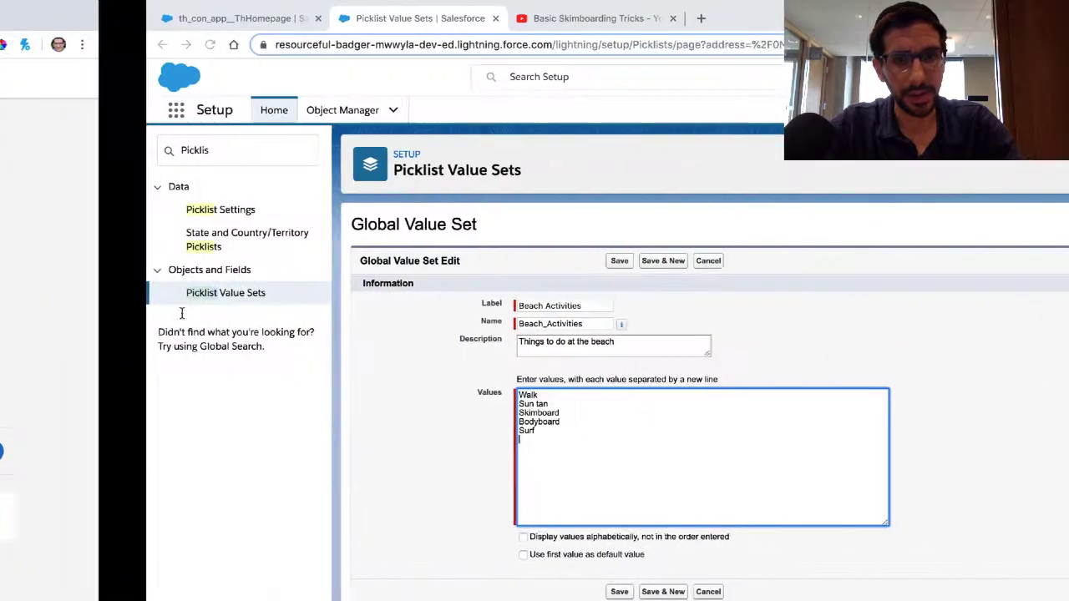
pyautogui.write('Build a sand')
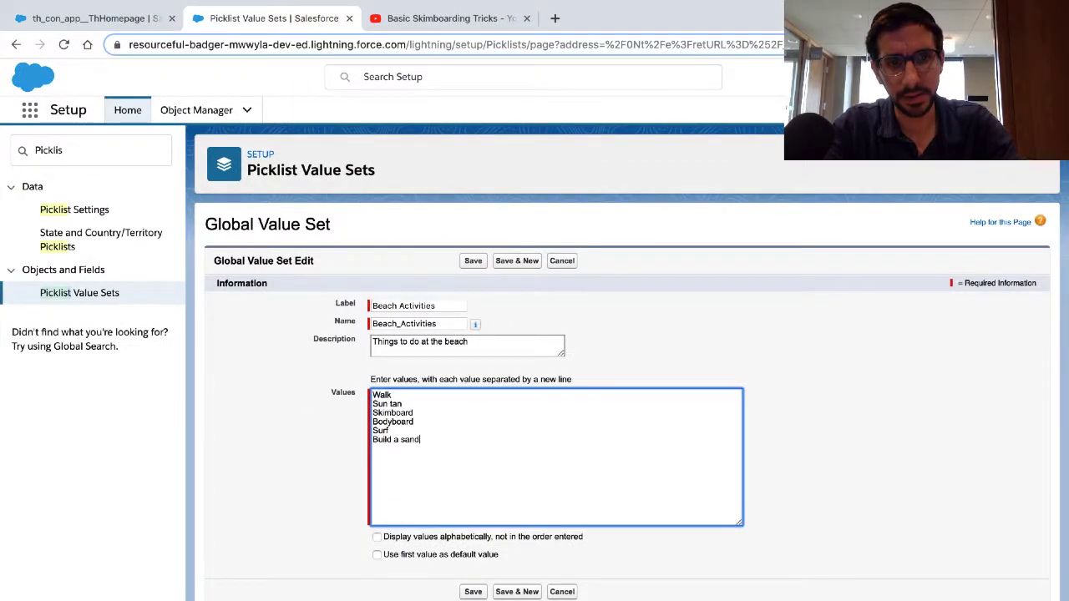
pyautogui.write('castle')
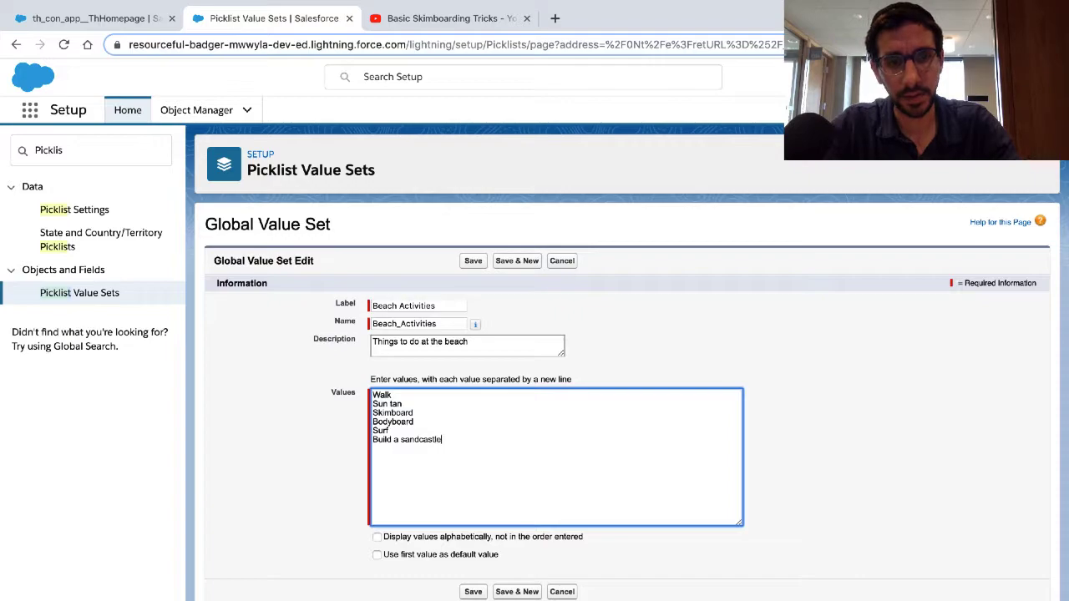
pyautogui.click(377, 538)
# Step: Highlight the Trailhead note on using Reorder, and return to the playground to save the Beach Activities global value set
pyautogui.hotkey('ctrl', 'Left')
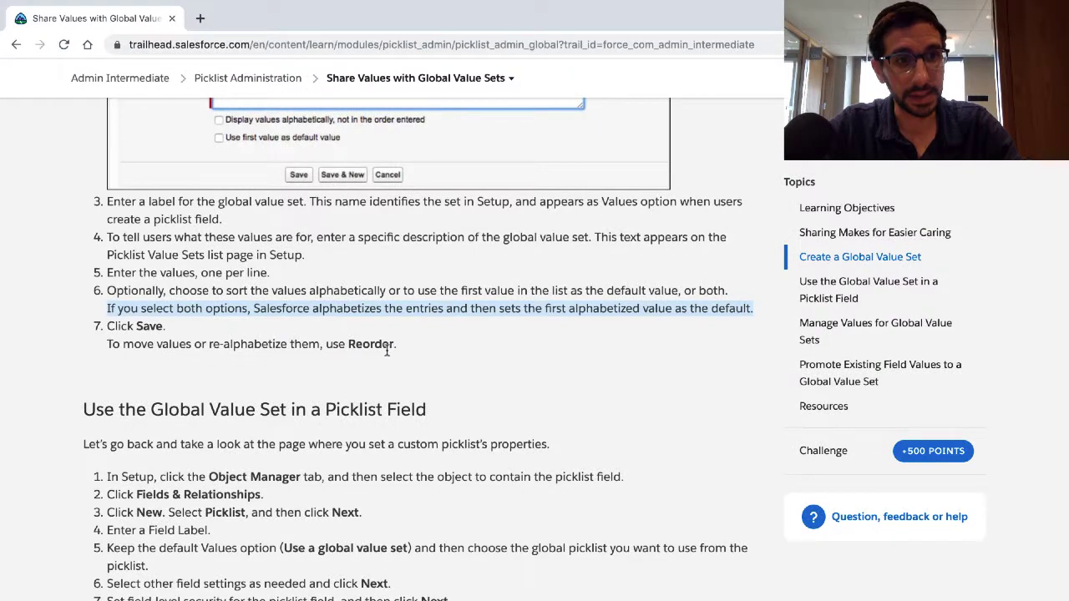
pyautogui.tripleClick(380, 346)
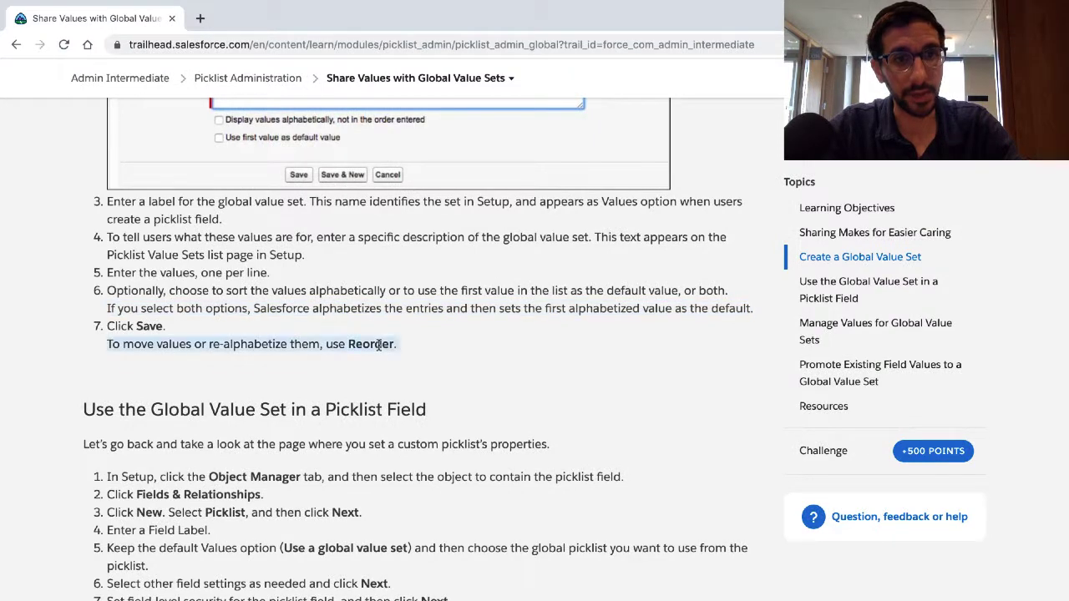
pyautogui.hotkey('ctrl', 'Right')
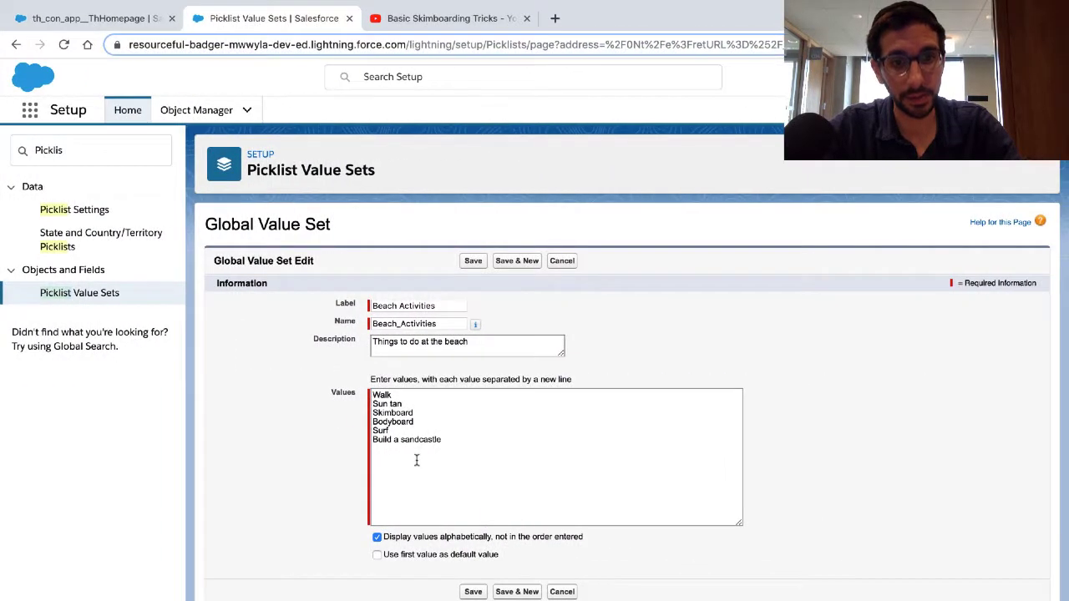
pyautogui.click(473, 593)
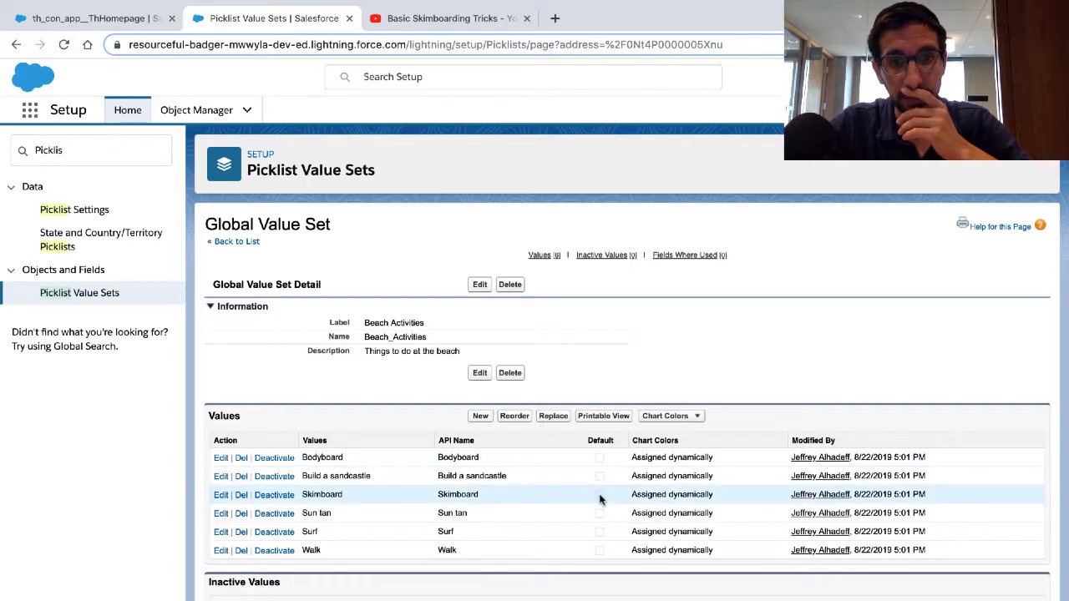
# Step: Reorder the Beach Activities values so Skimboard is at the top, save the order and review the values list
pyautogui.click(522, 419)
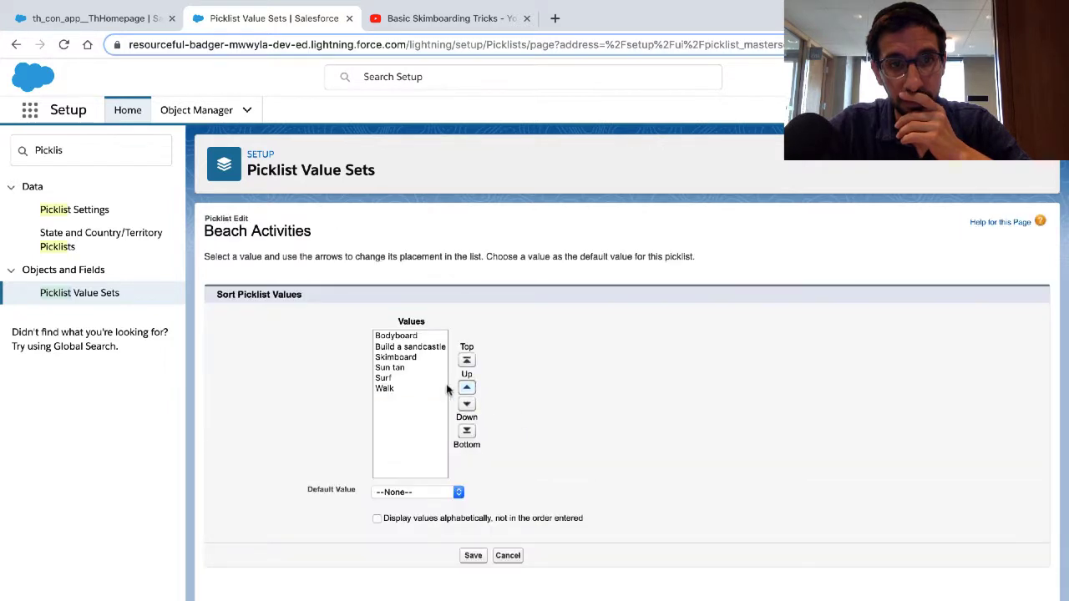
pyautogui.click(406, 357)
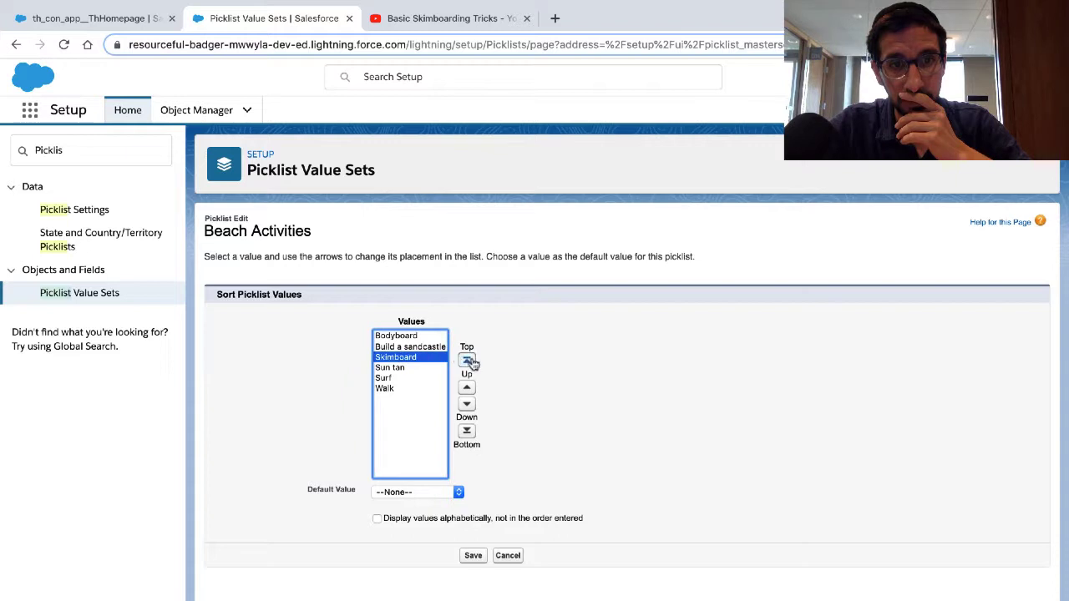
pyautogui.click(467, 363)
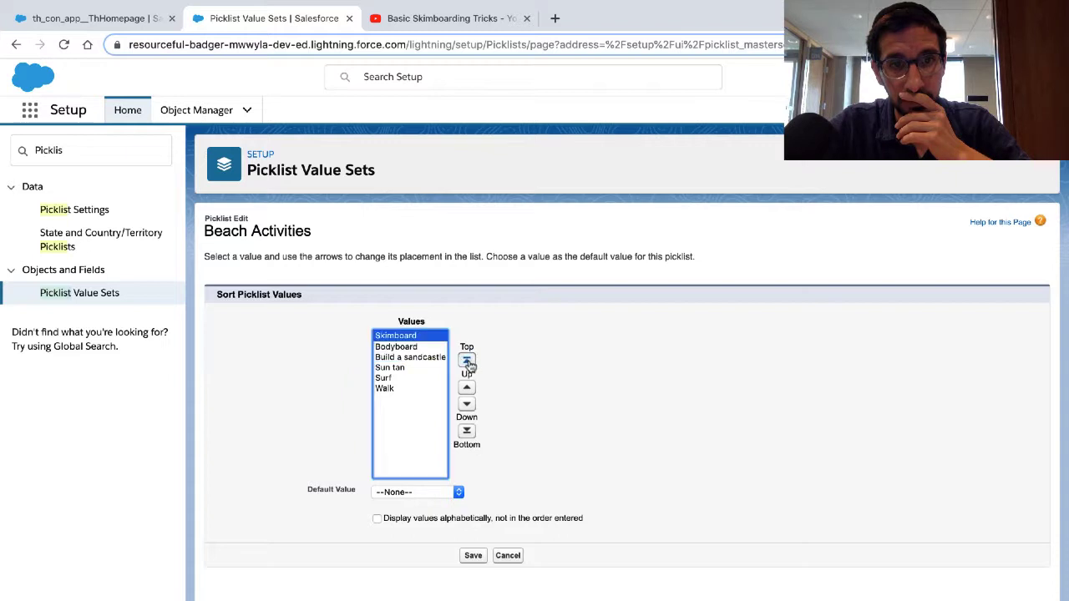
pyautogui.click(473, 557)
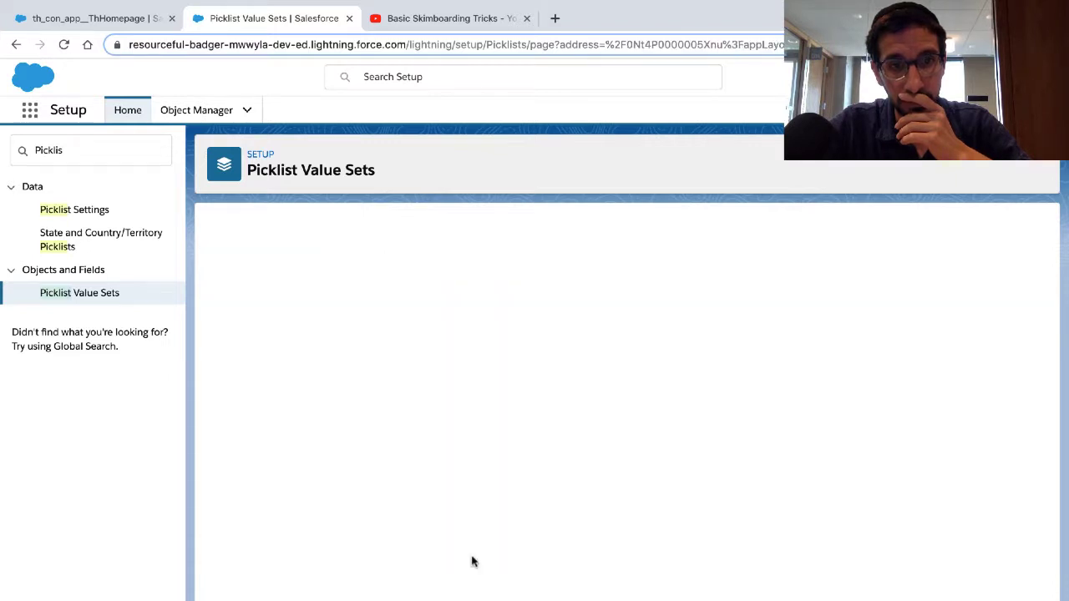
pyautogui.scroll(-1, 472, 561)
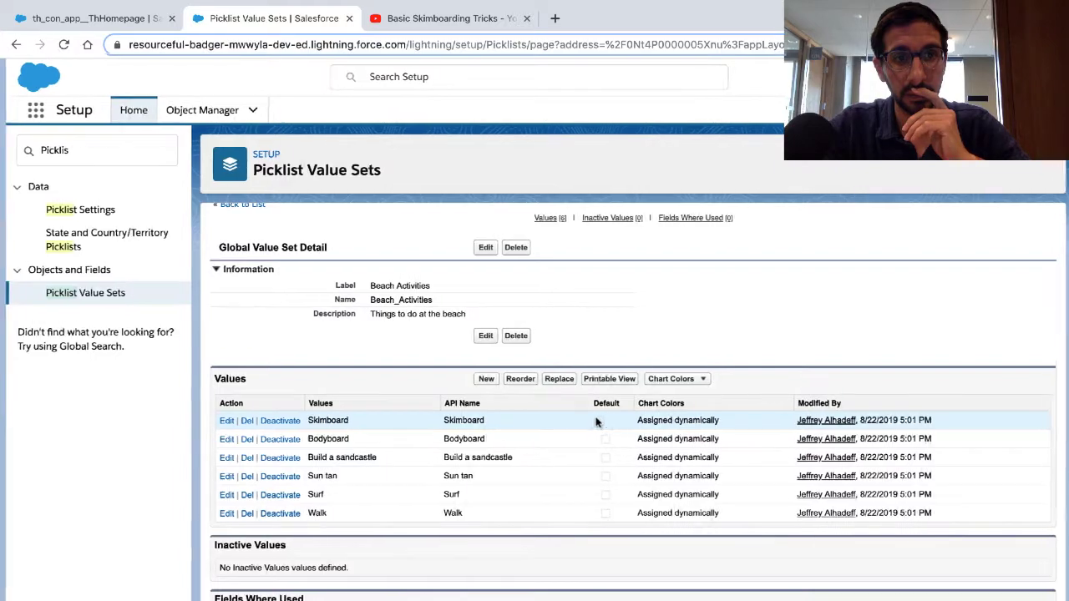
# Step: Read the Trailhead section on using the global value set in a picklist field, highlighting its introduction and first instruction
pyautogui.hotkey('ctrl', 'Left')
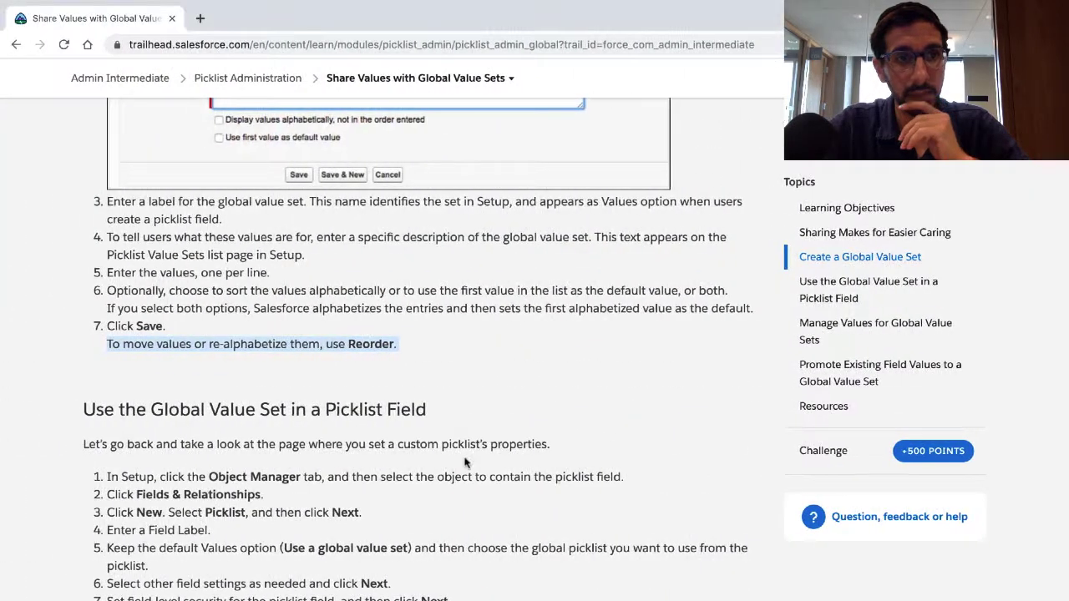
pyautogui.scroll(-3, 464, 464)
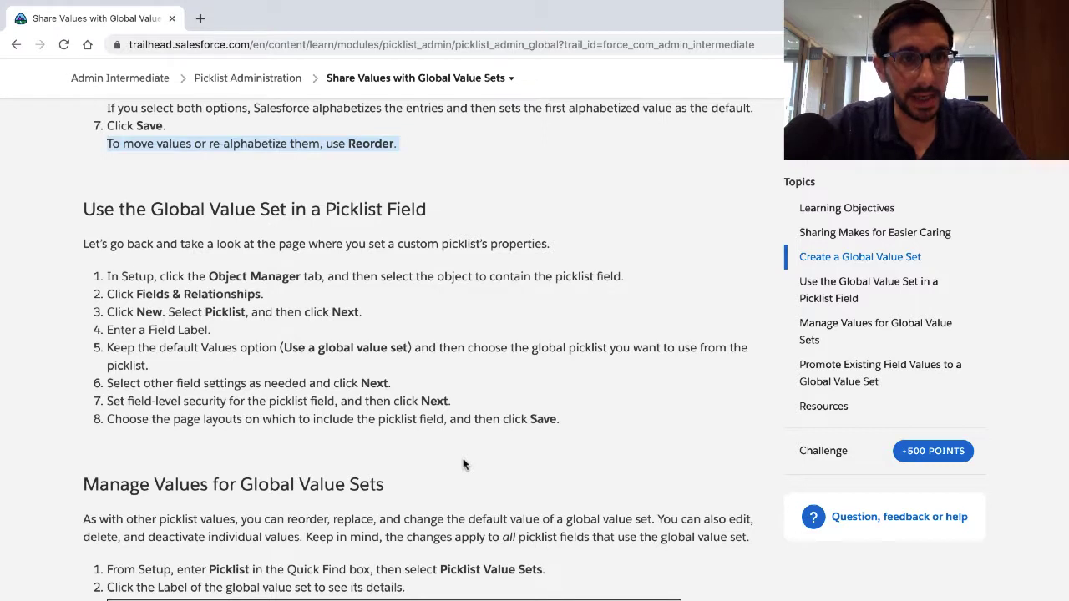
pyautogui.tripleClick(447, 244)
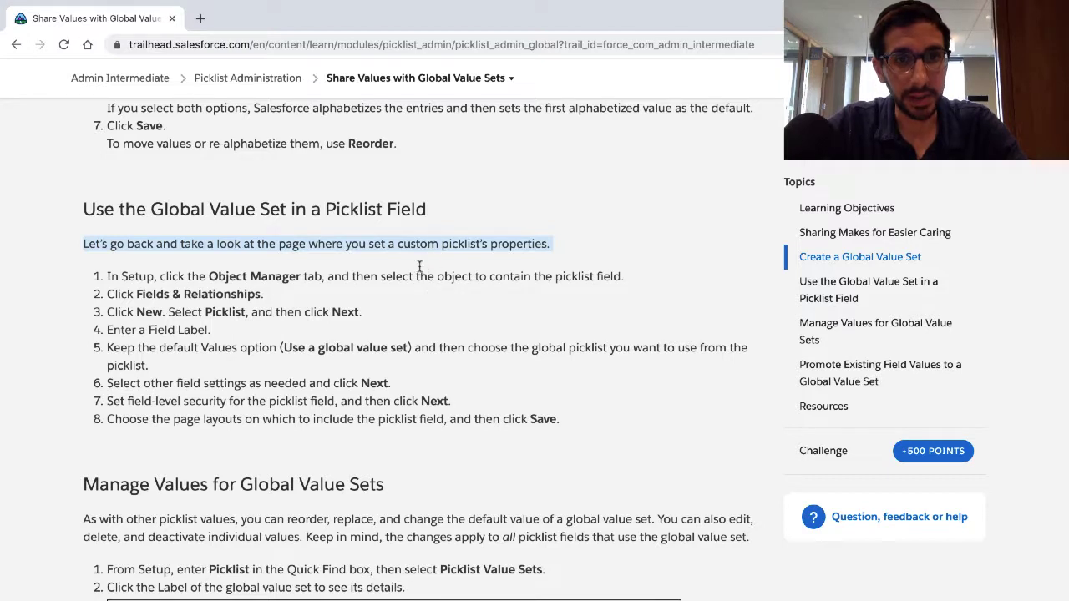
pyautogui.tripleClick(420, 277)
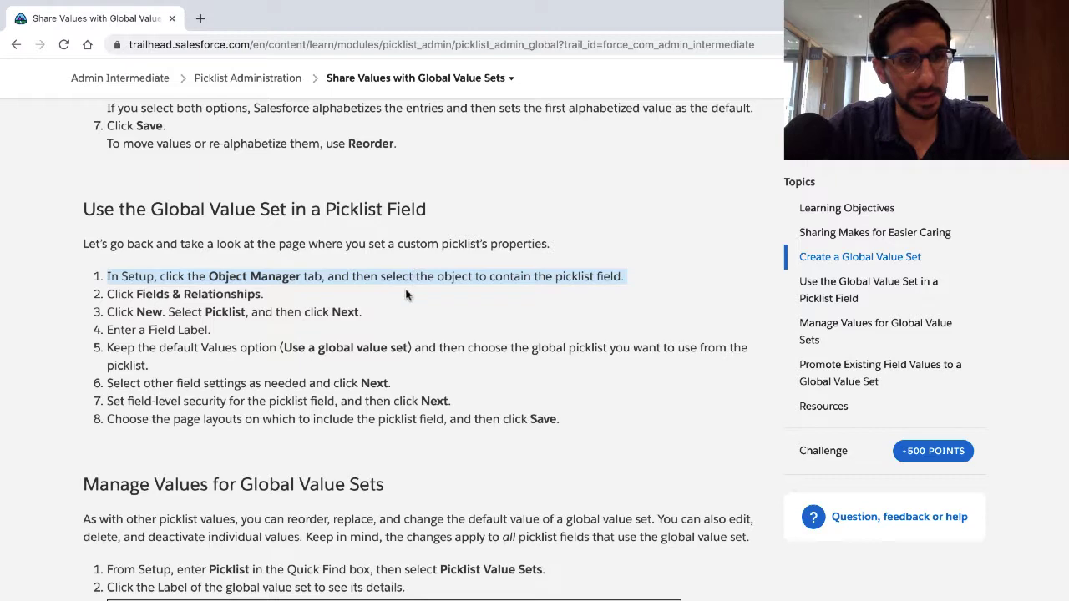
pyautogui.scroll(-2, 407, 294)
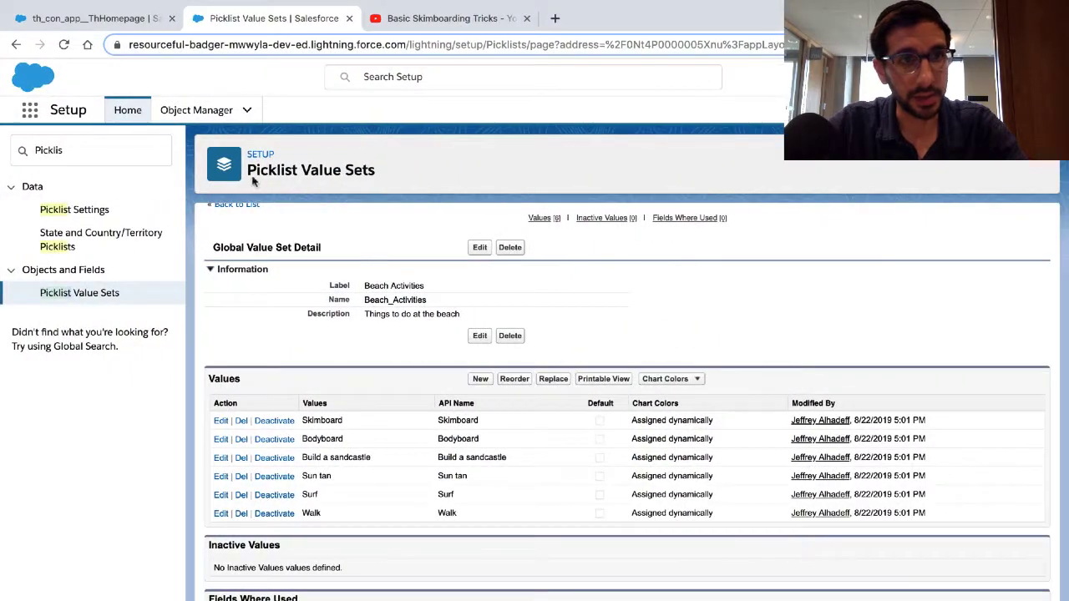
# Step: In the playground's Object Manager, open the custom object Whatever
pyautogui.click(213, 113)
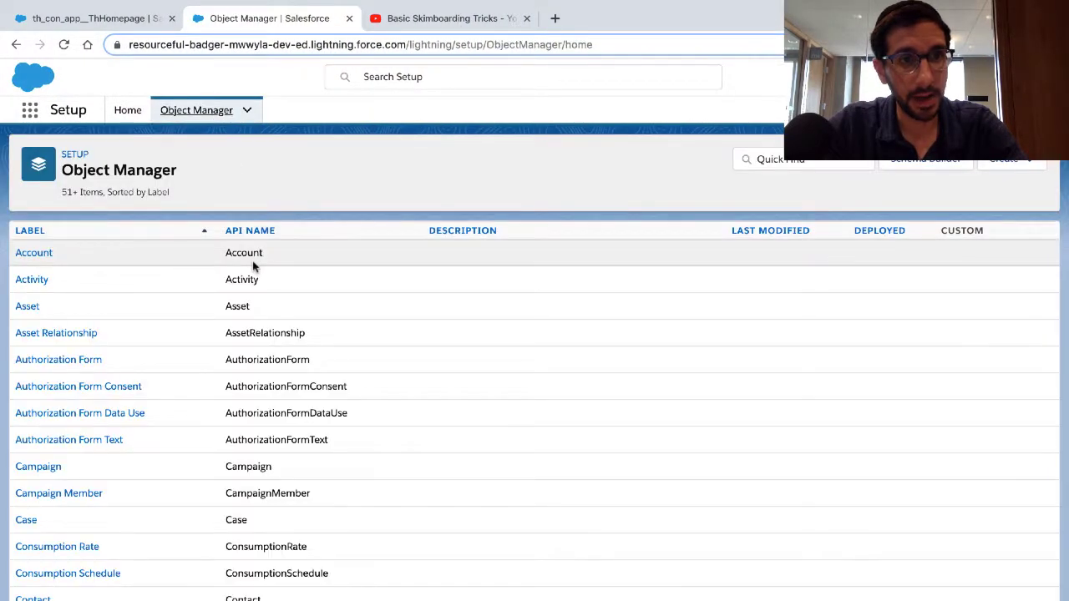
pyautogui.scroll(-5, 253, 265)
pyautogui.scroll(-8, 253, 266)
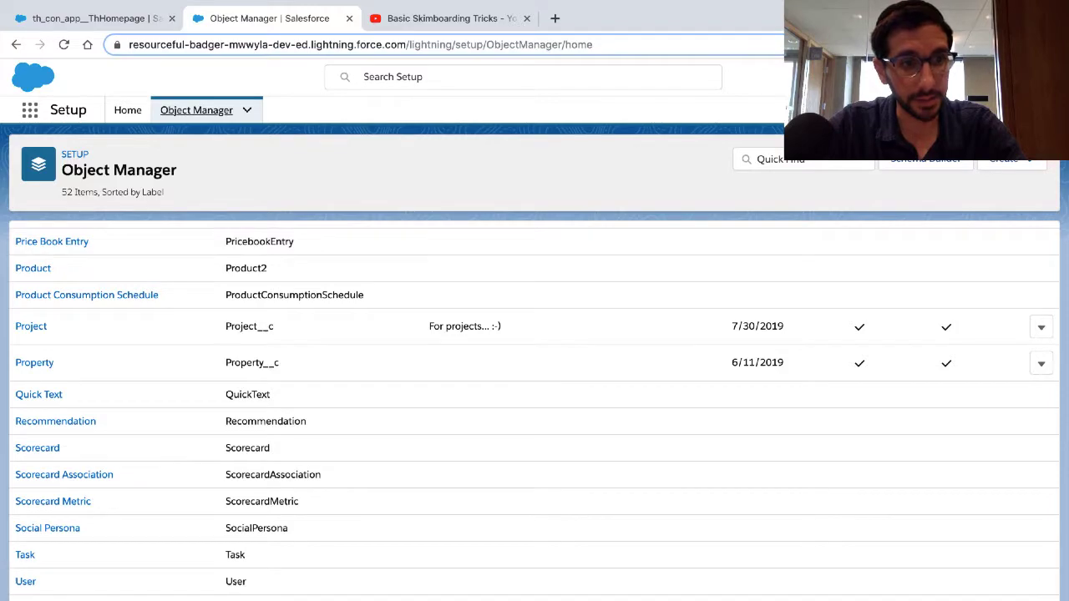
pyautogui.click(25, 600)
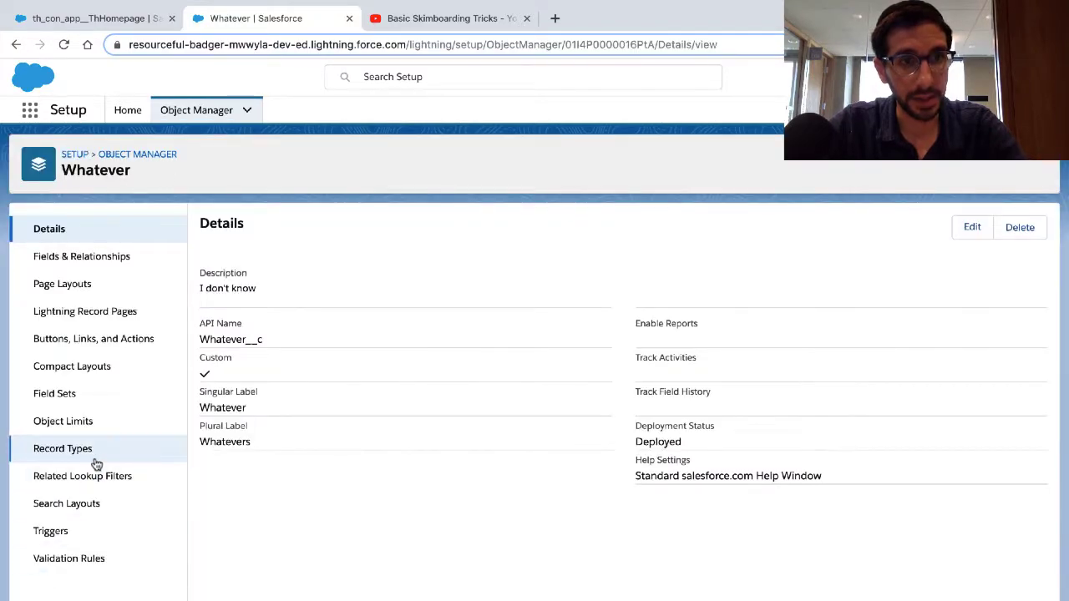
# Step: Highlight the Fields & Relationships instruction in Trailhead and return to the Whatever object in the playground
pyautogui.hotkey('ctrl', 'Left')
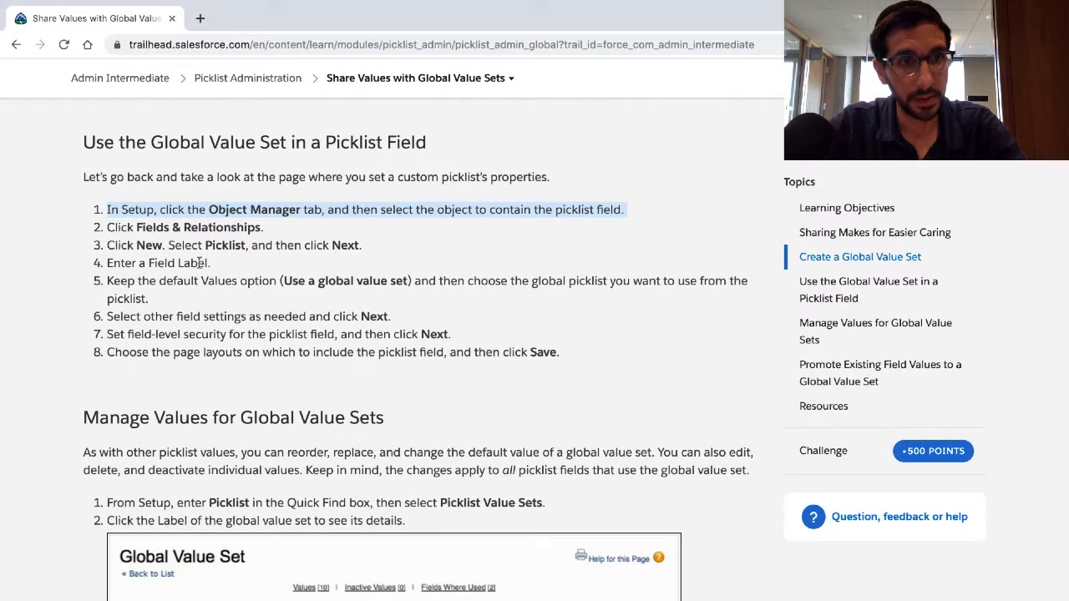
pyautogui.tripleClick(208, 227)
pyautogui.hotkey('ctrl', 'Right')
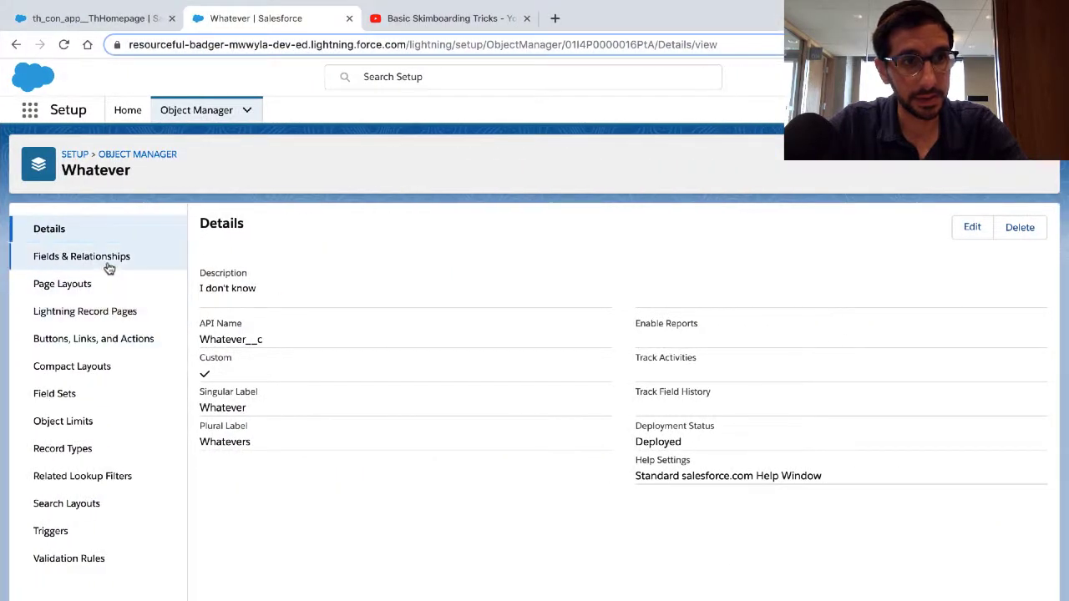
# Step: Open the Whatever object's Fields & Relationships and highlight Trailhead's third instruction, on starting a new picklist field
pyautogui.click(109, 267)
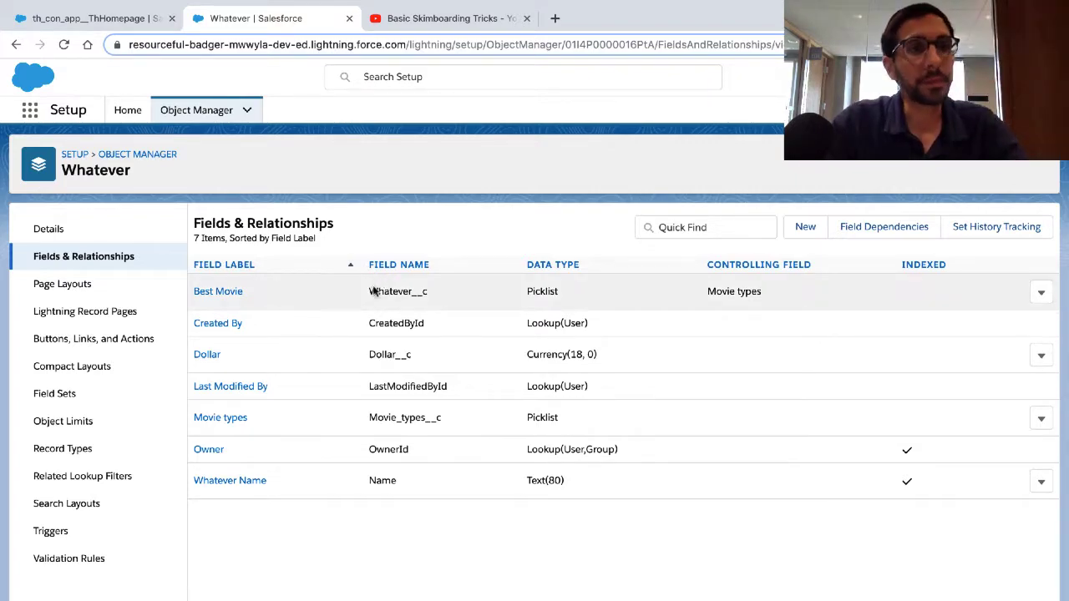
pyautogui.hotkey('ctrl', 'Left')
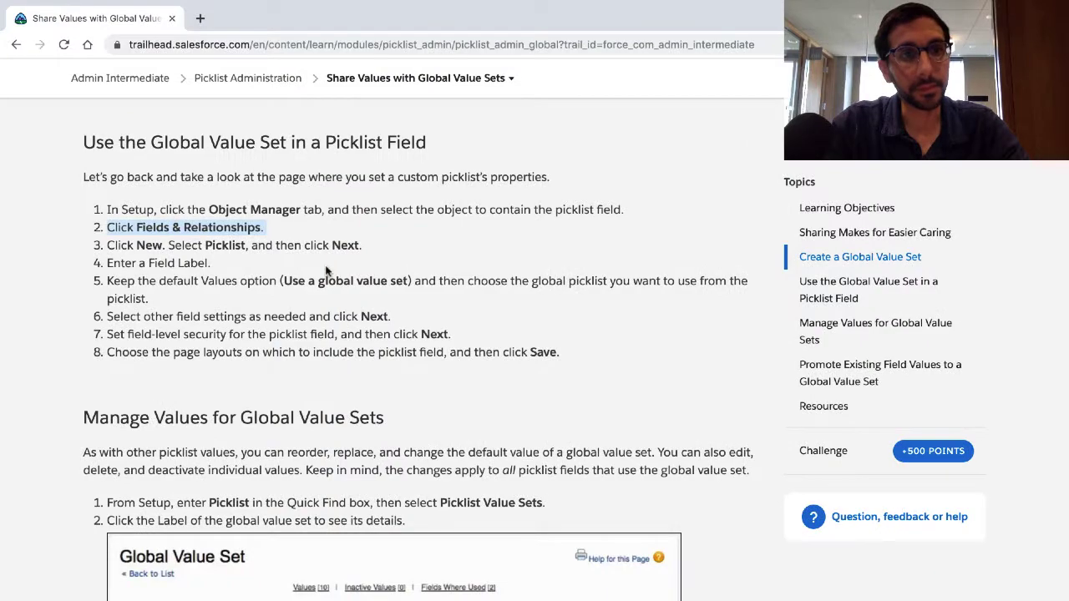
pyautogui.tripleClick(324, 247)
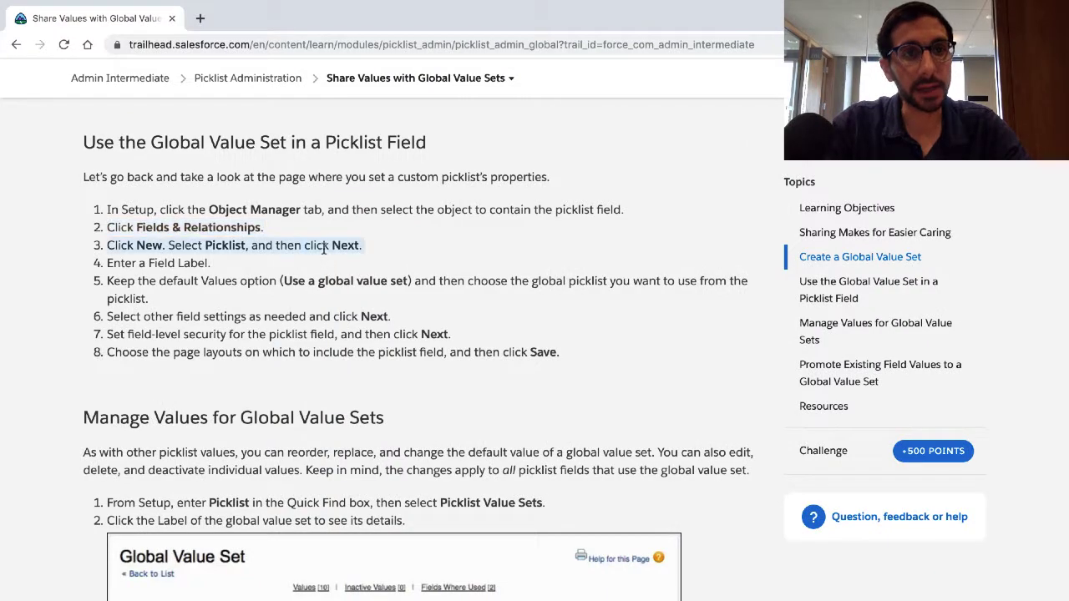
pyautogui.hotkey('ctrl', 'Right')
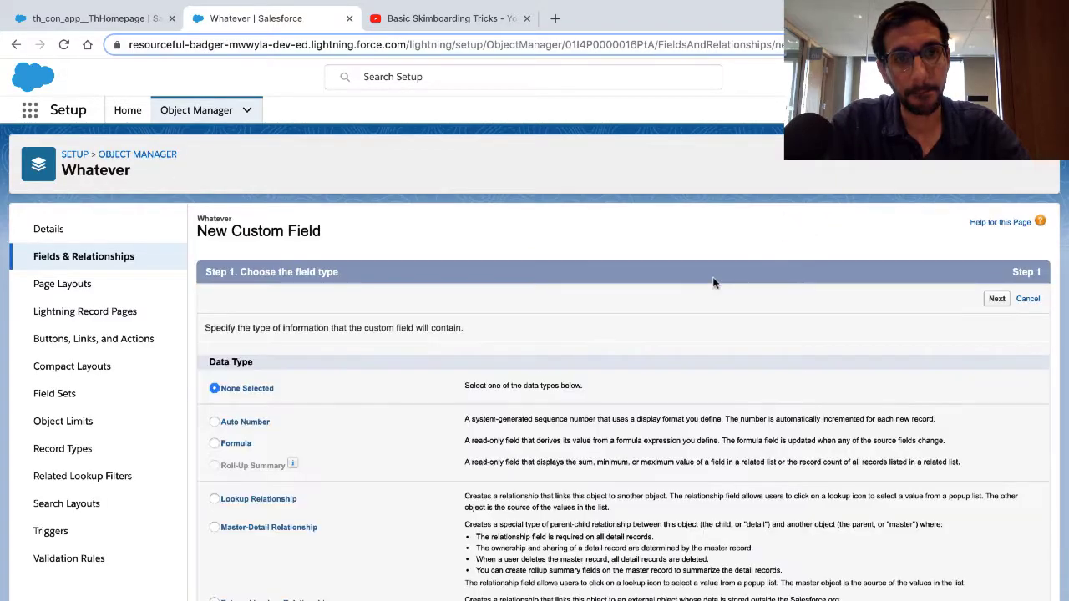
# Step: Choose Picklist as the new custom field's data type and continue to the field details
pyautogui.scroll(-7, 520, 340)
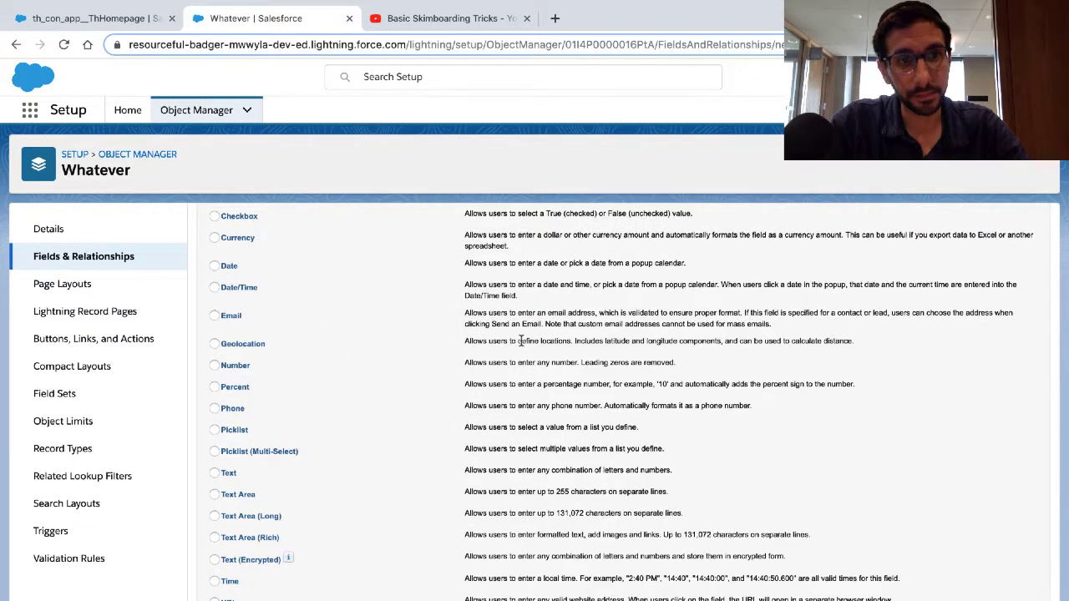
pyautogui.click(231, 430)
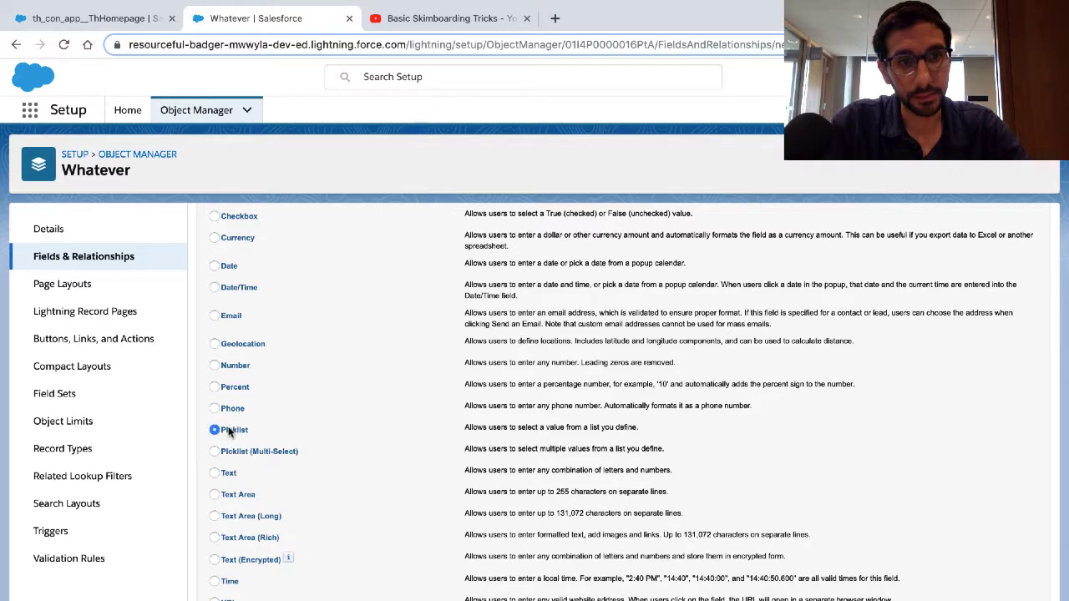
pyautogui.scroll(7, 232, 431)
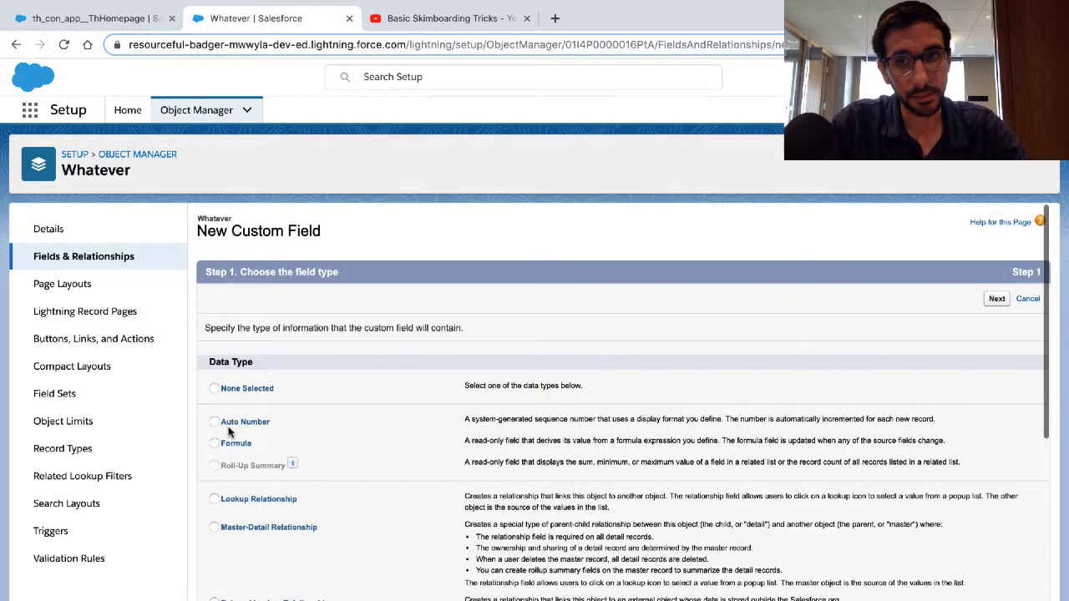
pyautogui.click(994, 301)
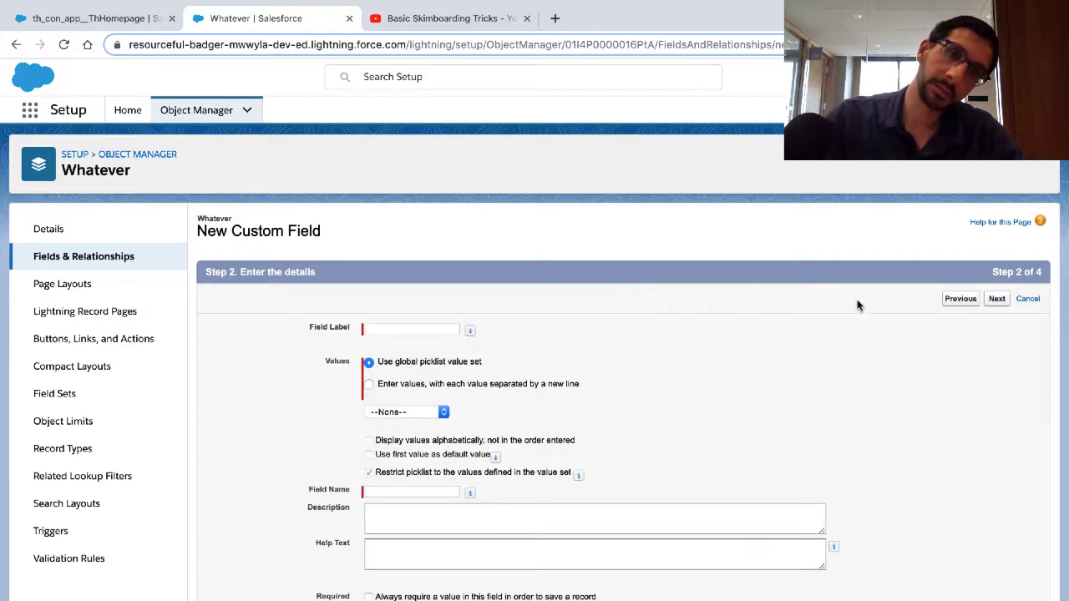
# Step: Highlight the Trailhead instruction on entering a field label
pyautogui.hotkey('ctrl', 'Left')
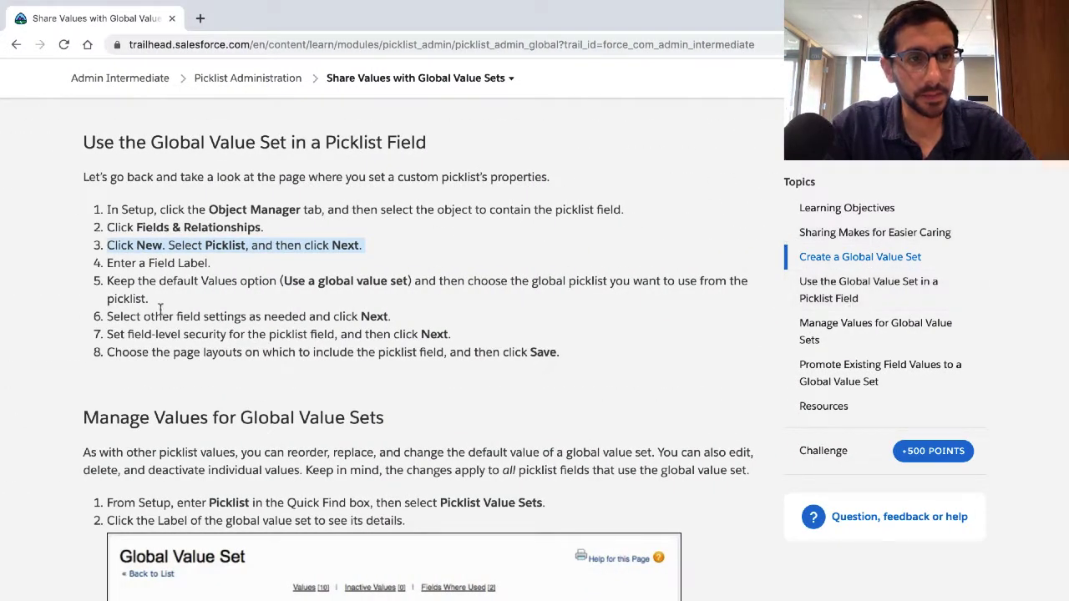
pyautogui.click(152, 267)
pyautogui.tripleClick(153, 268)
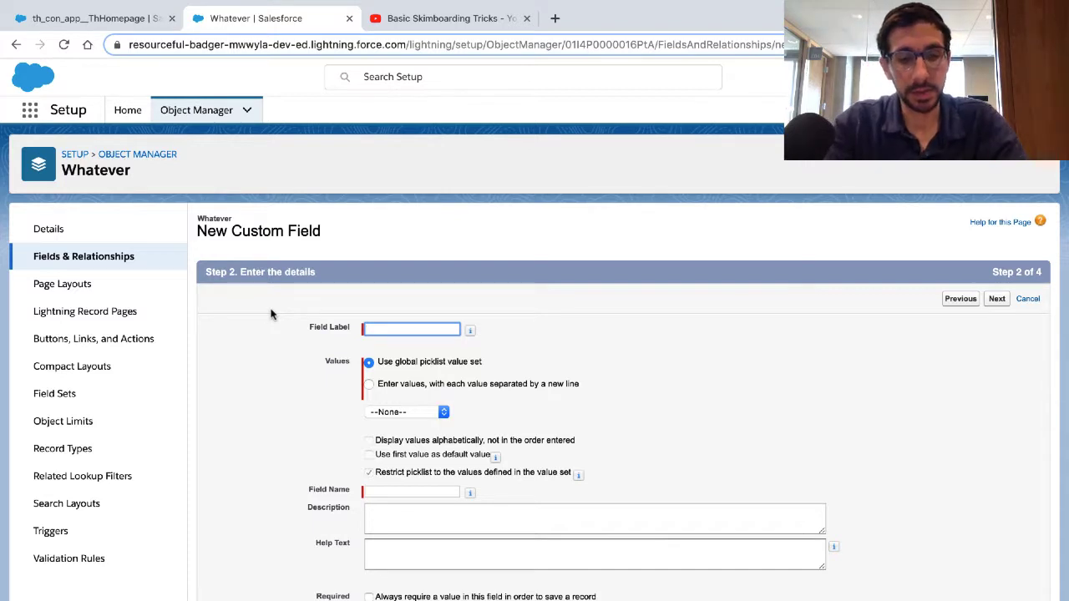
pyautogui.write('Summer')
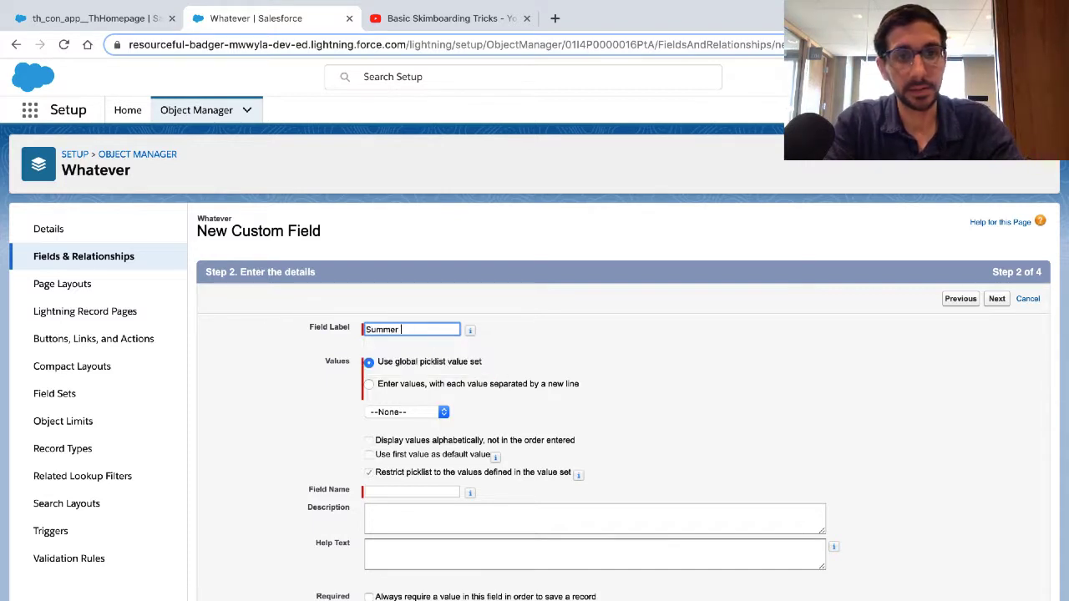
pyautogui.press('BackSpace')
pyautogui.press('BackSpace')
pyautogui.press('BackSpace')
pyautogui.press('BackSpace')
pyautogui.press('BackSpace')
pyautogui.press('BackSpace')
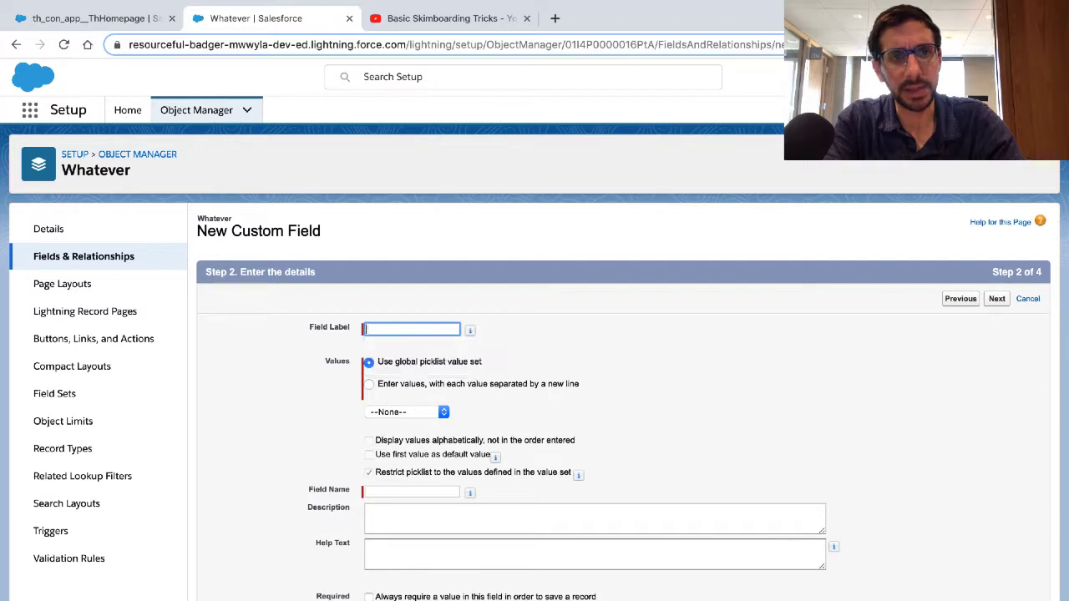
# Step: Label the field Beach Activities and assign it the Beach Activities global picklist value set
pyautogui.write('Beach Activities')
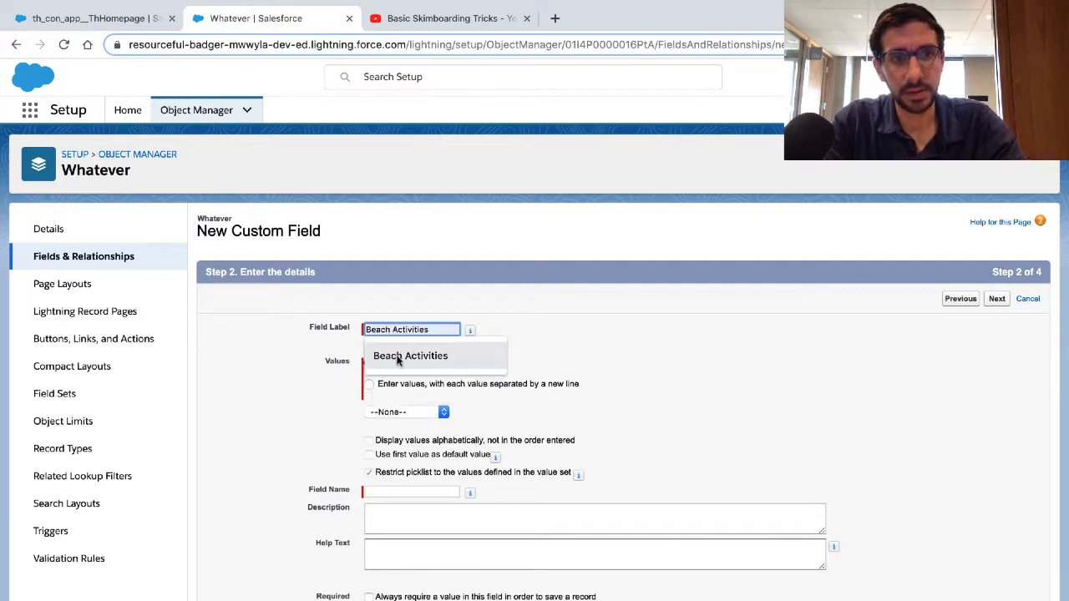
pyautogui.click(401, 358)
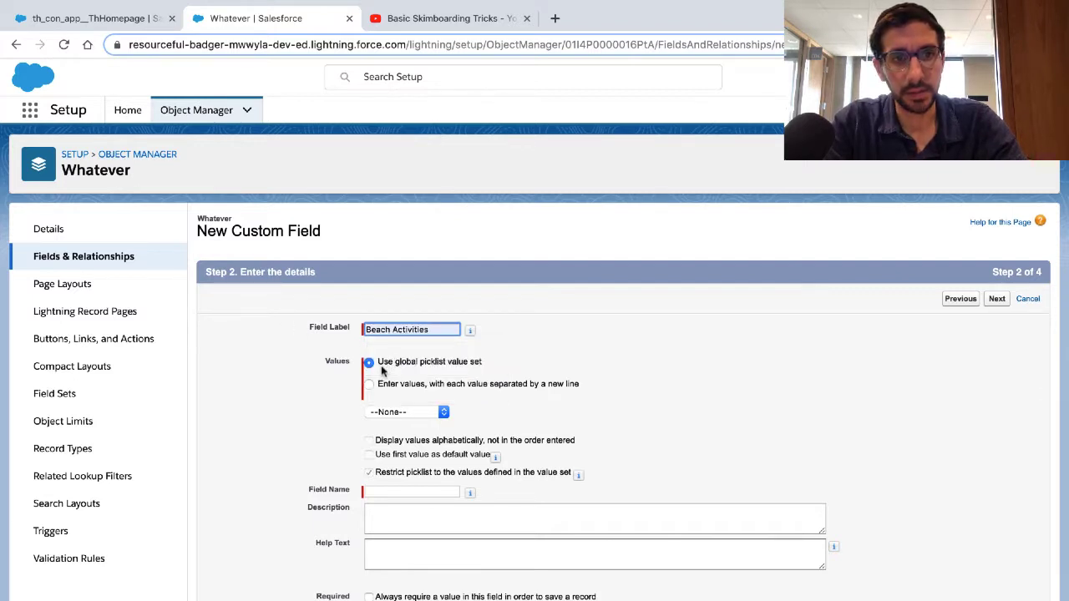
pyautogui.click(388, 413)
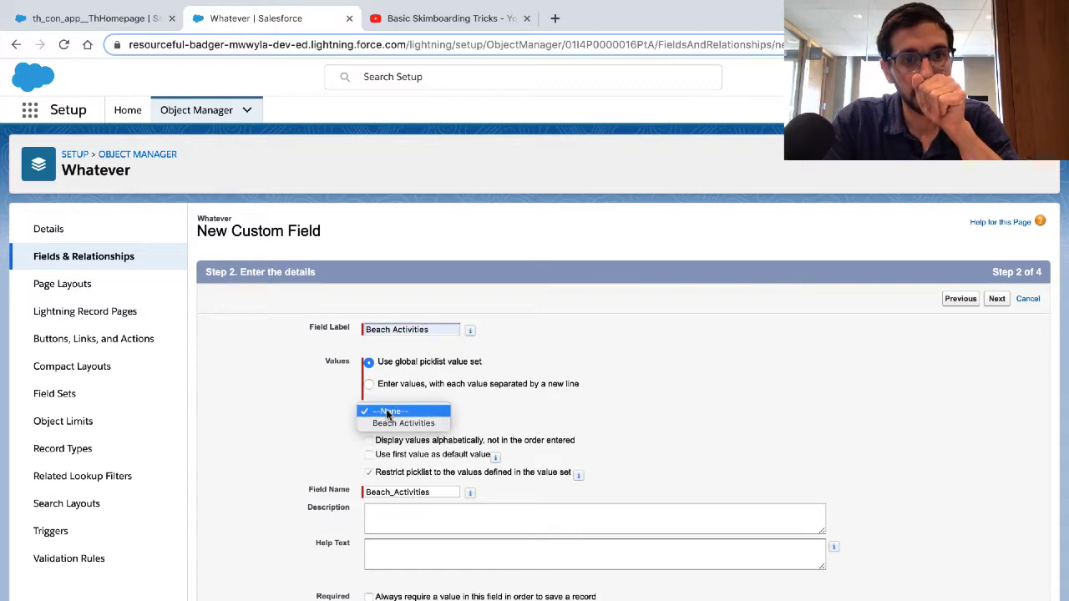
pyautogui.click(393, 422)
pyautogui.scroll(-1, 388, 433)
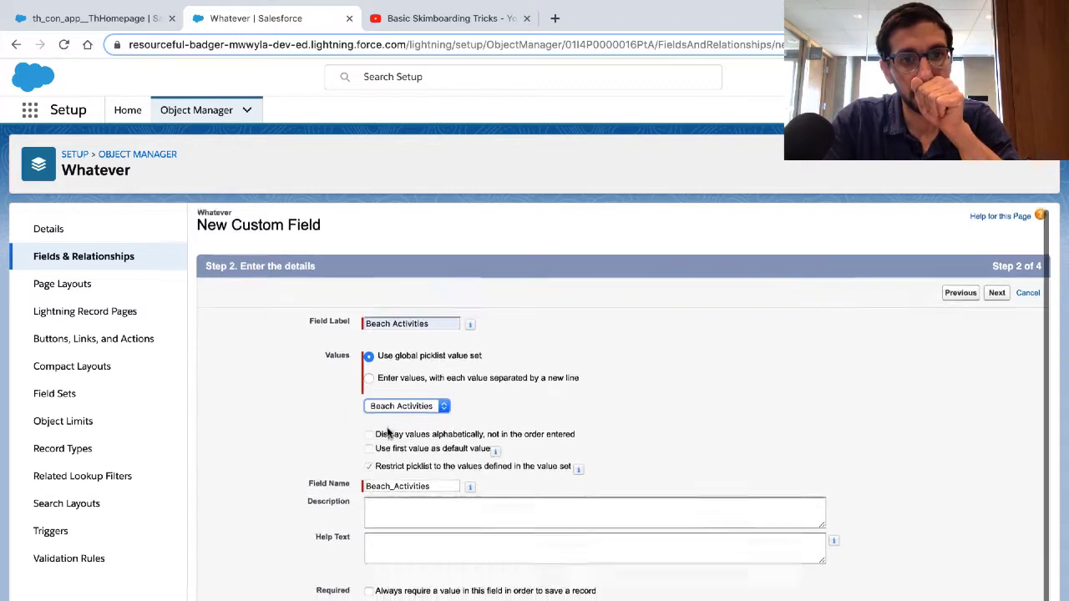
pyautogui.scroll(-1, 387, 432)
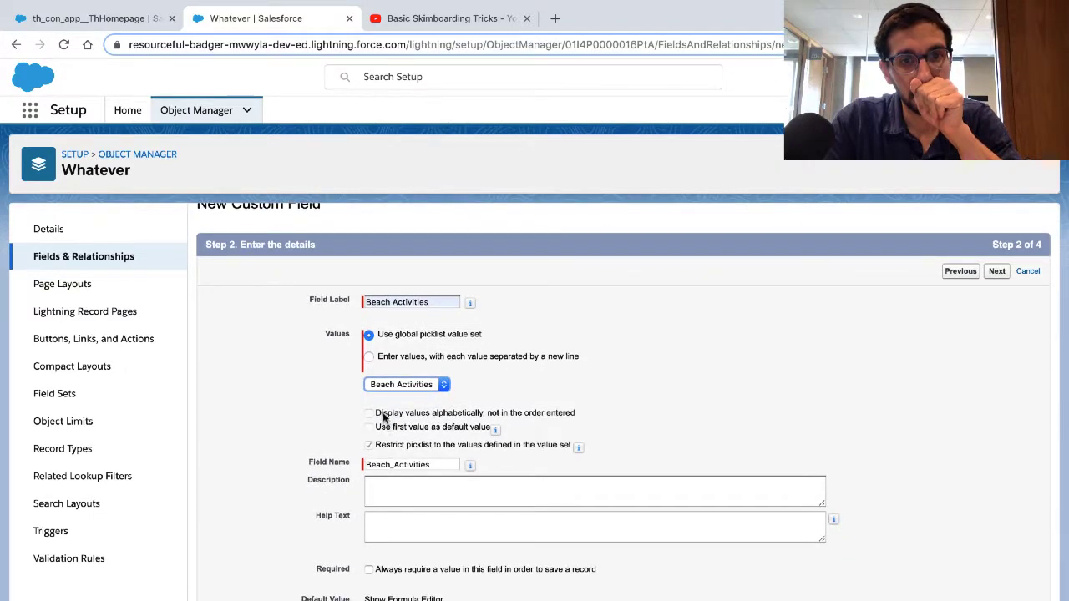
pyautogui.click(380, 427)
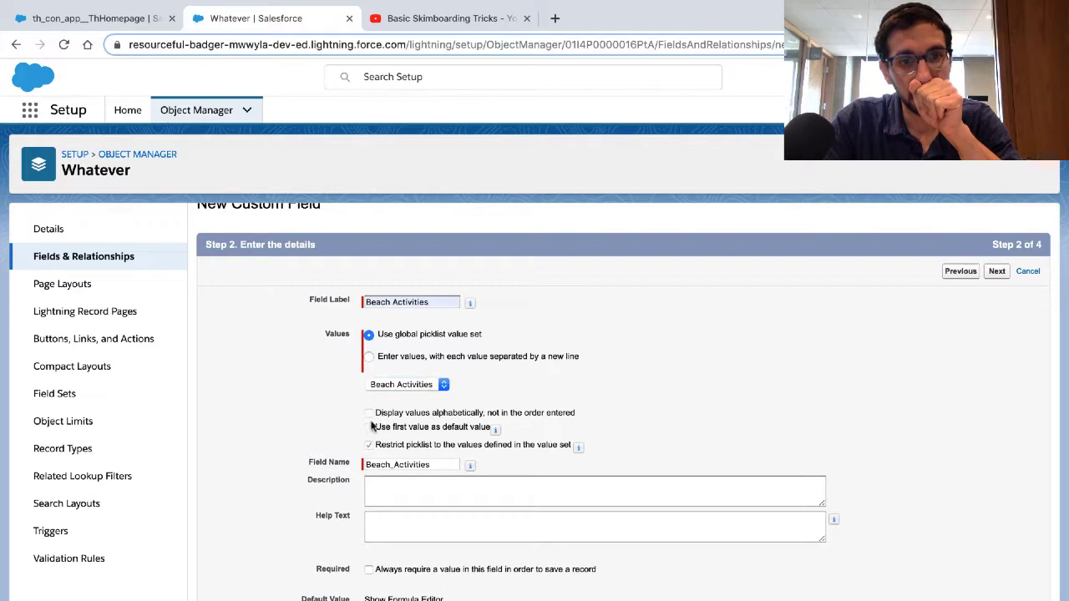
pyautogui.scroll(-1, 357, 451)
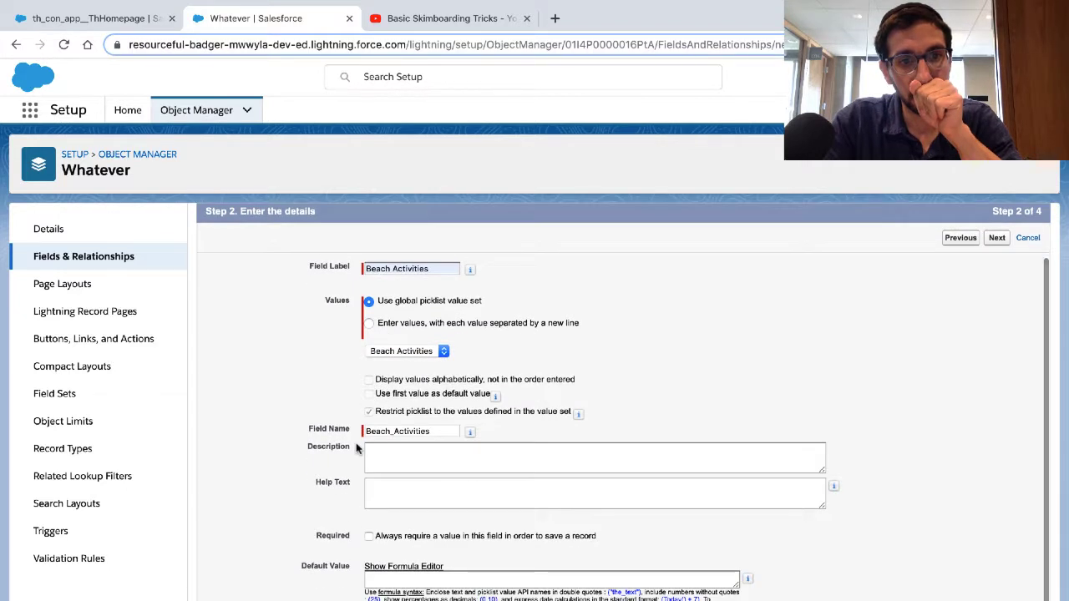
# Step: Enter the description "Have fun at the beach" and help text "Apply sun screen", and continue to field-level security
pyautogui.click(392, 462)
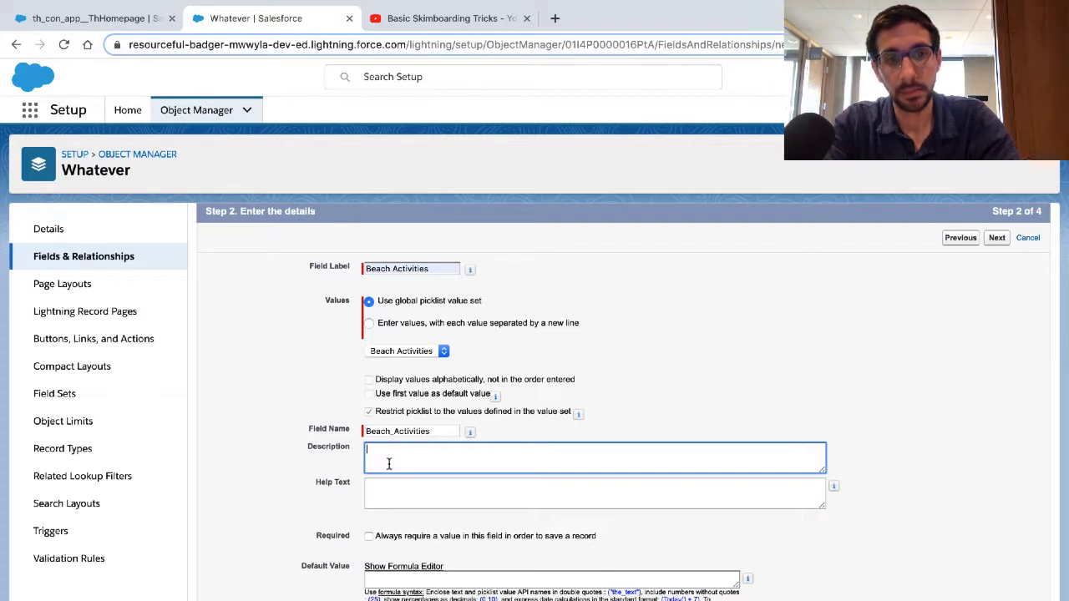
pyautogui.write('Hav')
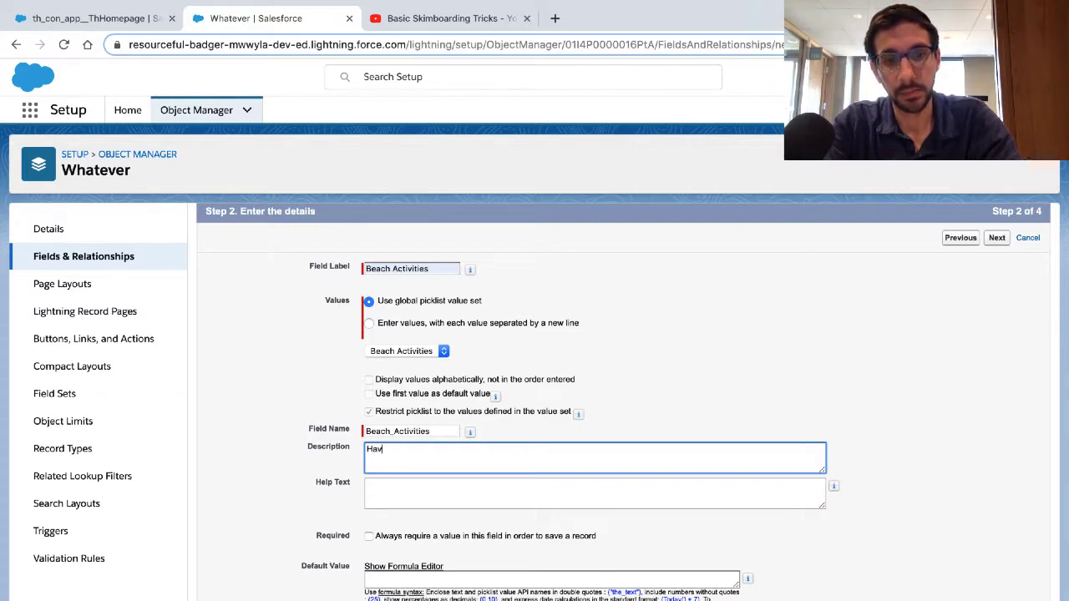
pyautogui.write('e fun at the beach')
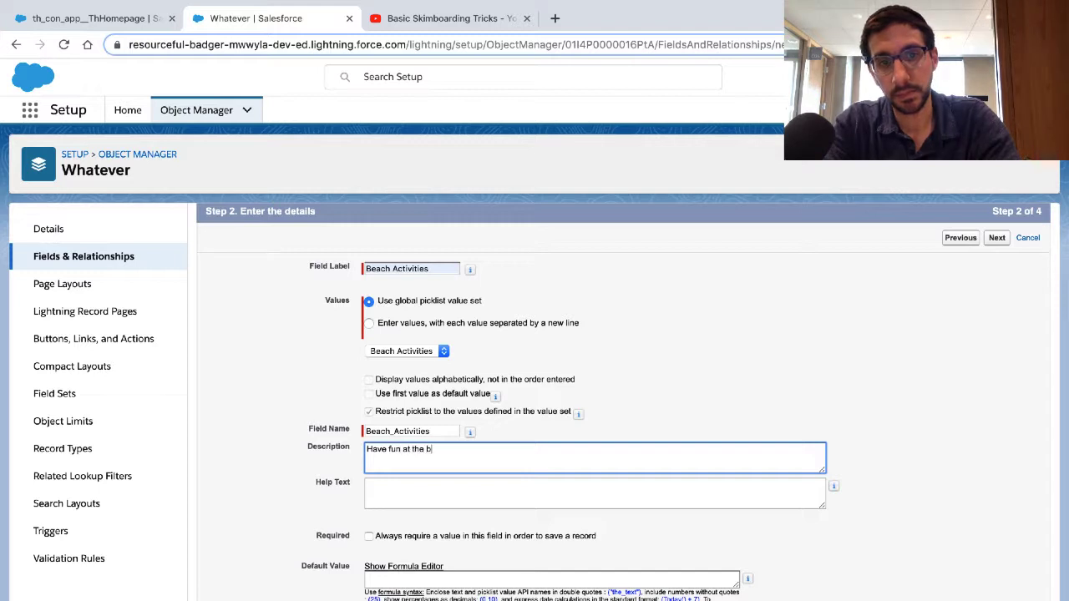
pyautogui.press('Tab')
pyautogui.write('App')
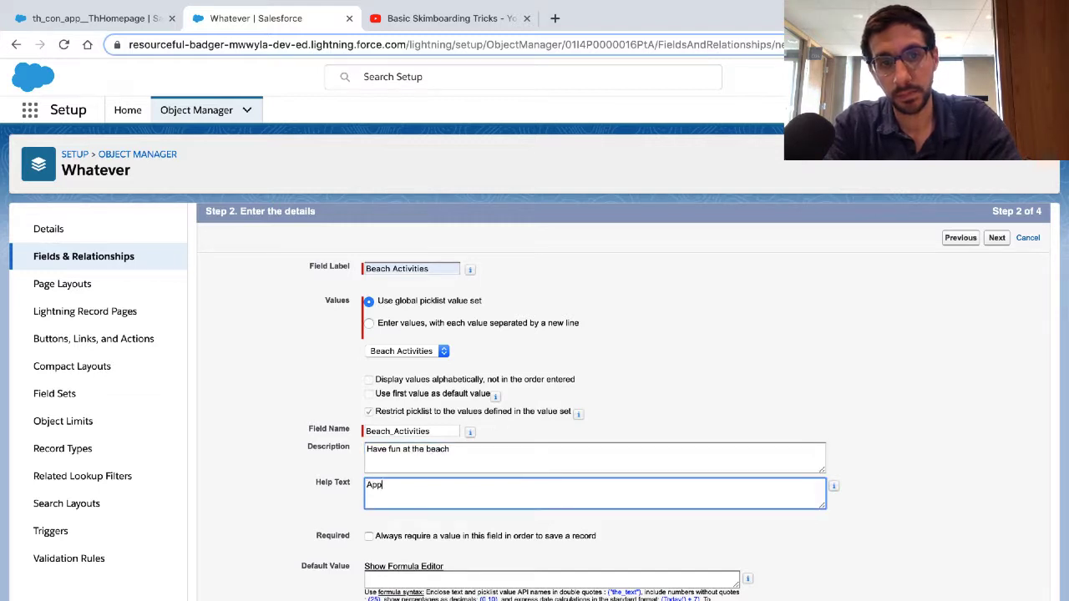
pyautogui.write('ly sun')
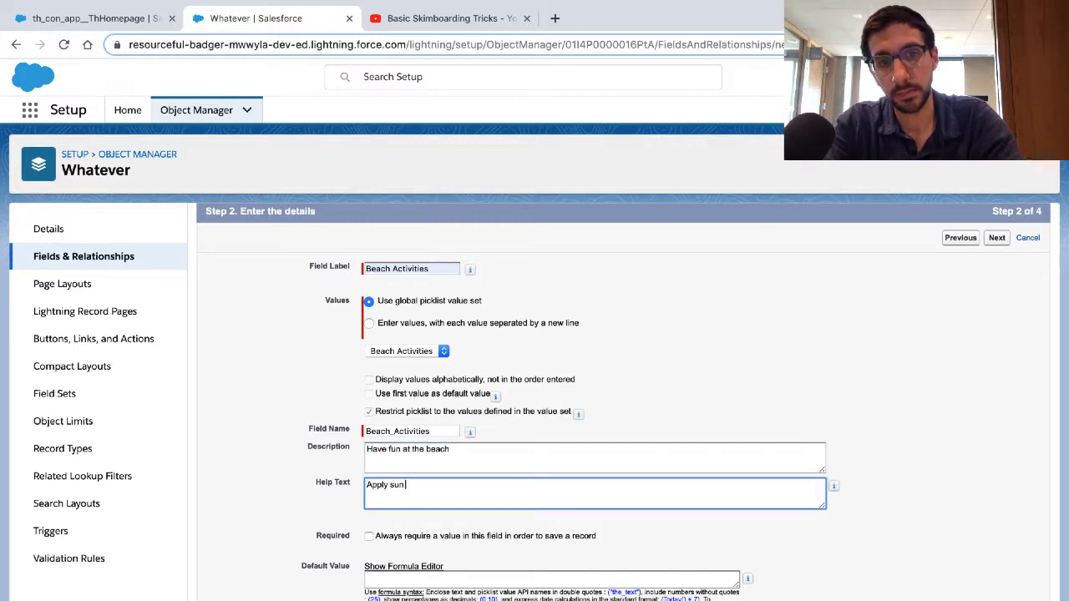
pyautogui.write(' screen')
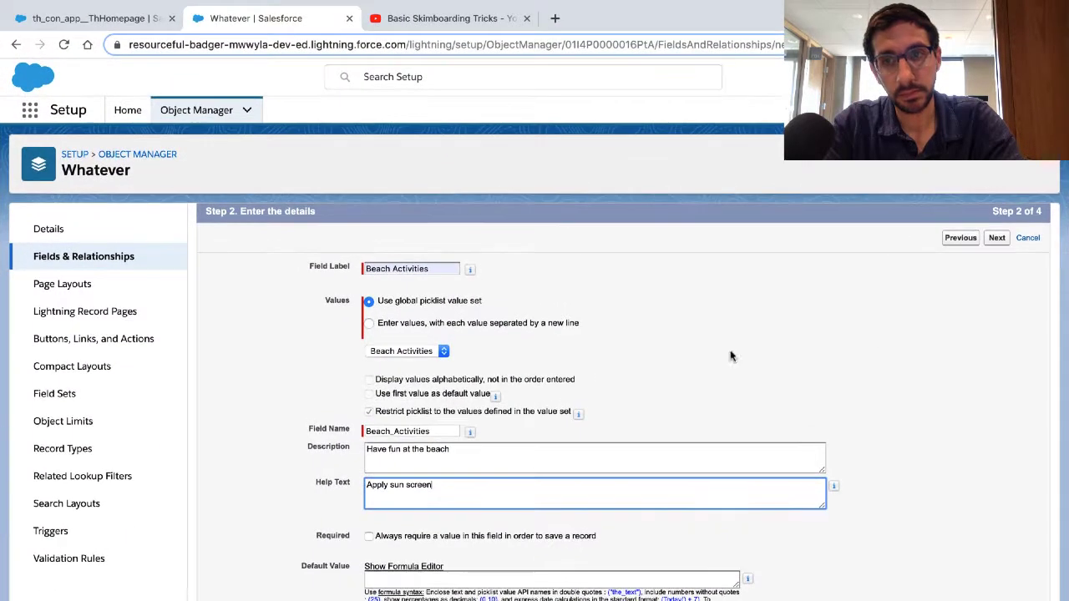
pyautogui.click(999, 244)
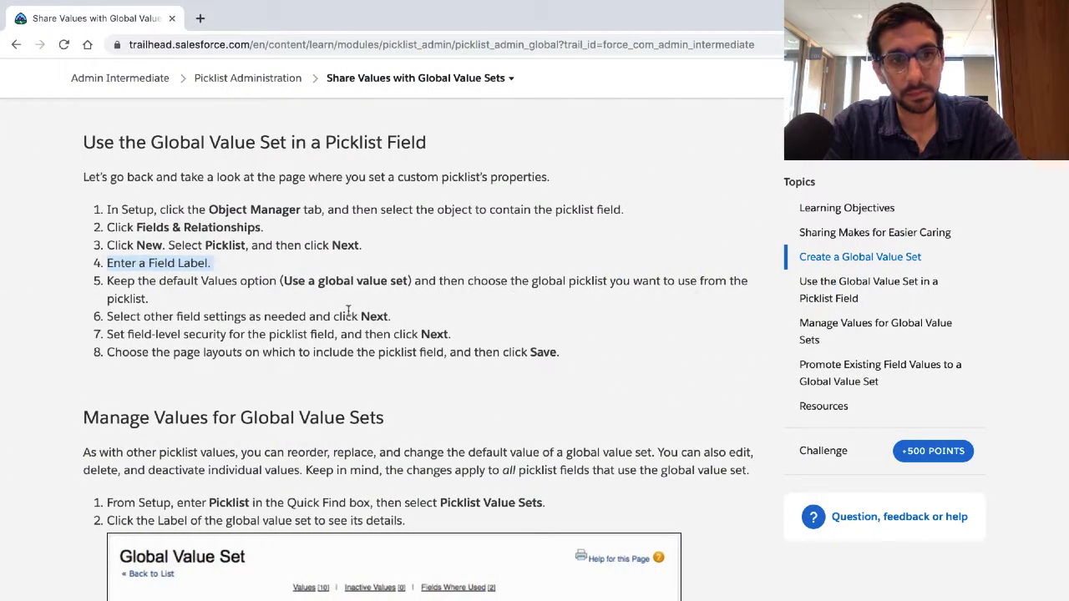
# Step: Read the Trailhead instructions on choosing the global value set, other field settings, field-level security and page layouts, highlighting each one
pyautogui.click(343, 314)
pyautogui.tripleClick(330, 286)
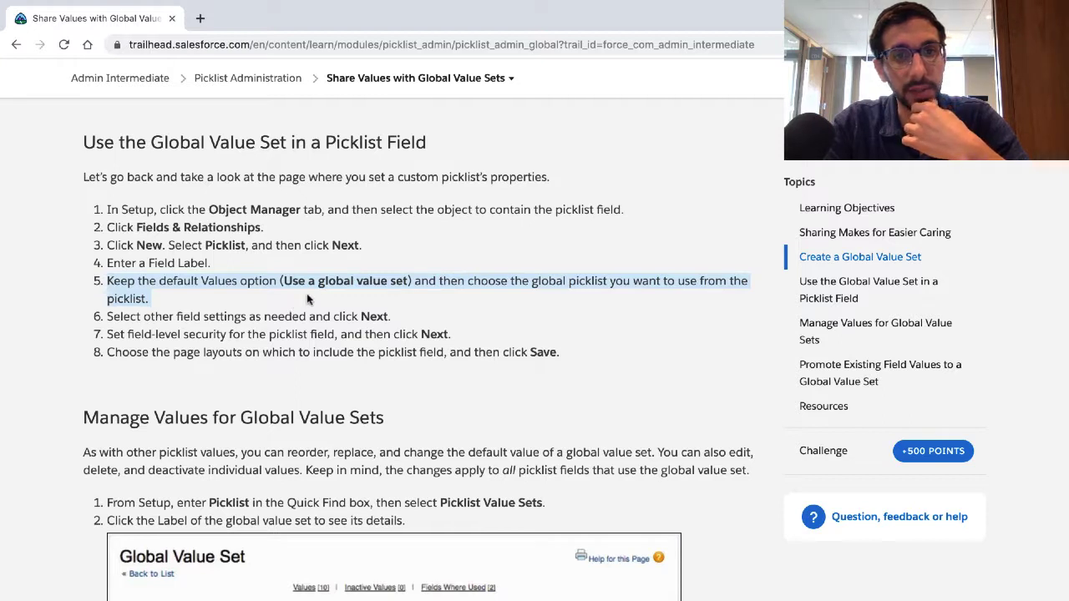
pyautogui.scroll(-1, 307, 296)
pyautogui.doubleClick(288, 315)
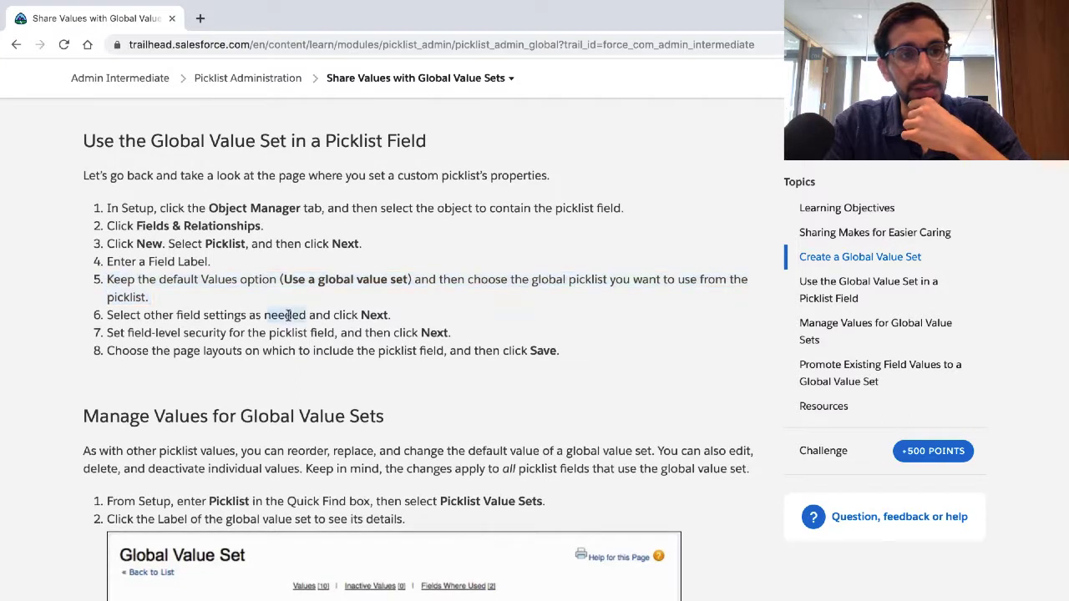
pyautogui.tripleClick(288, 315)
pyautogui.scroll(-1, 288, 315)
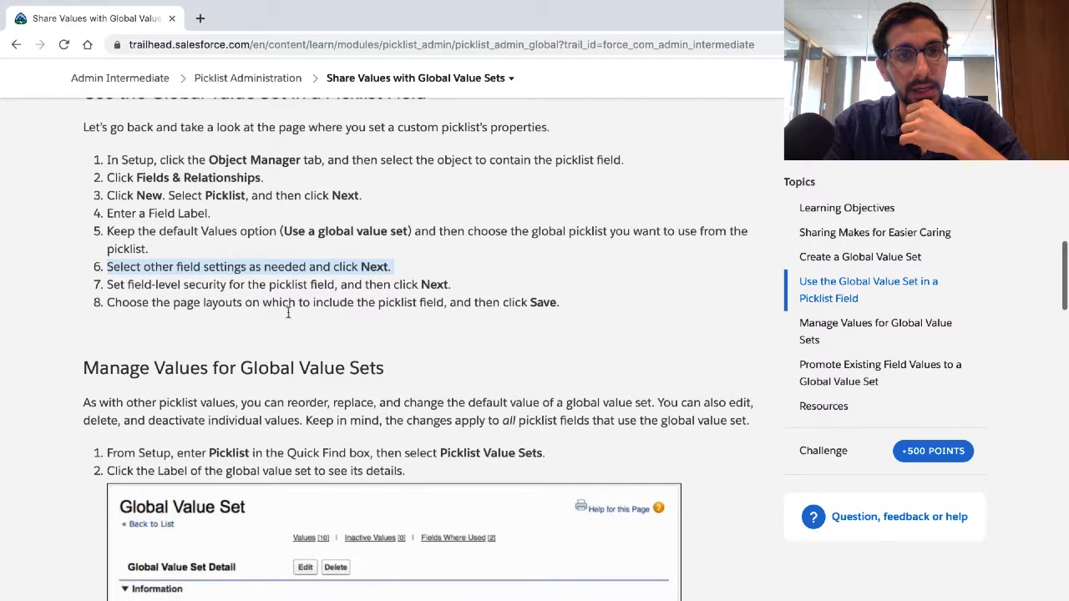
pyautogui.doubleClick(284, 284)
pyautogui.tripleClick(284, 284)
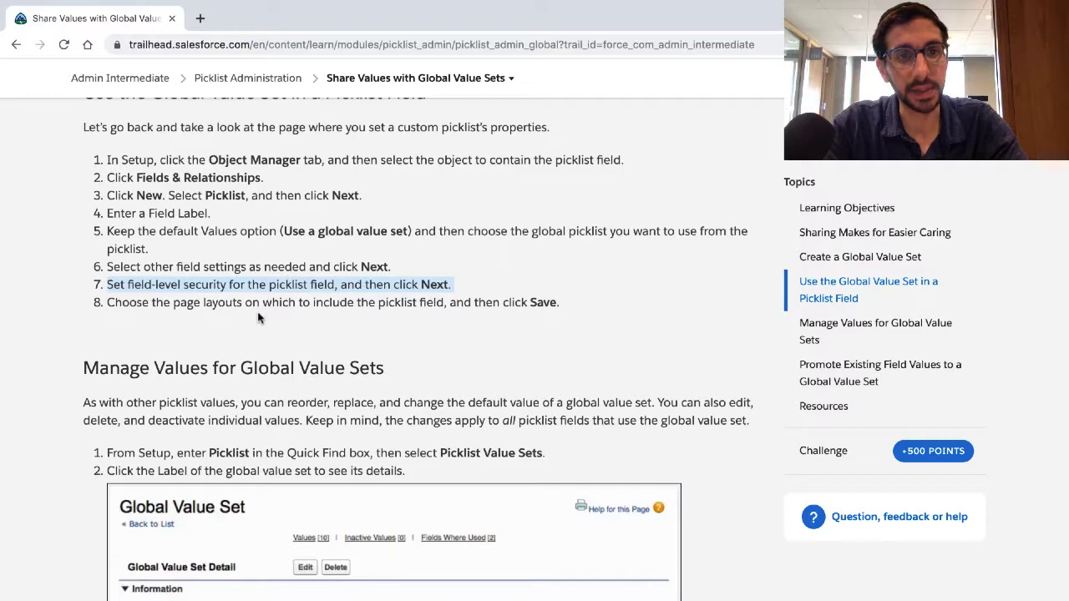
pyautogui.scroll(-2, 257, 313)
pyautogui.click(253, 211)
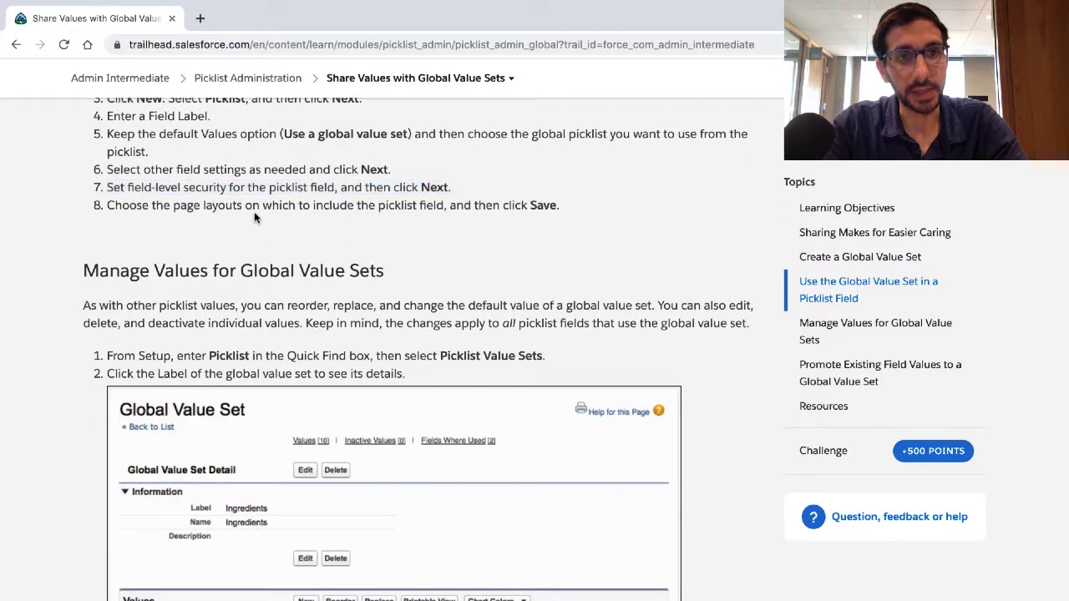
pyautogui.tripleClick(256, 210)
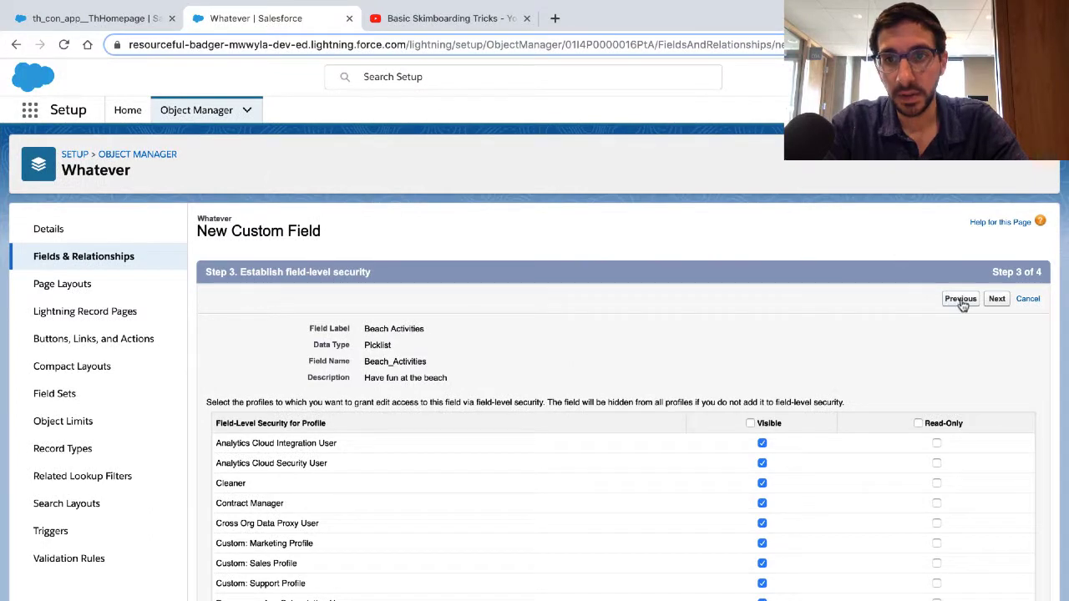
# Step: Make the Beach Activities field visible to all profiles and save it with the Whatever Layout included
pyautogui.click(749, 424)
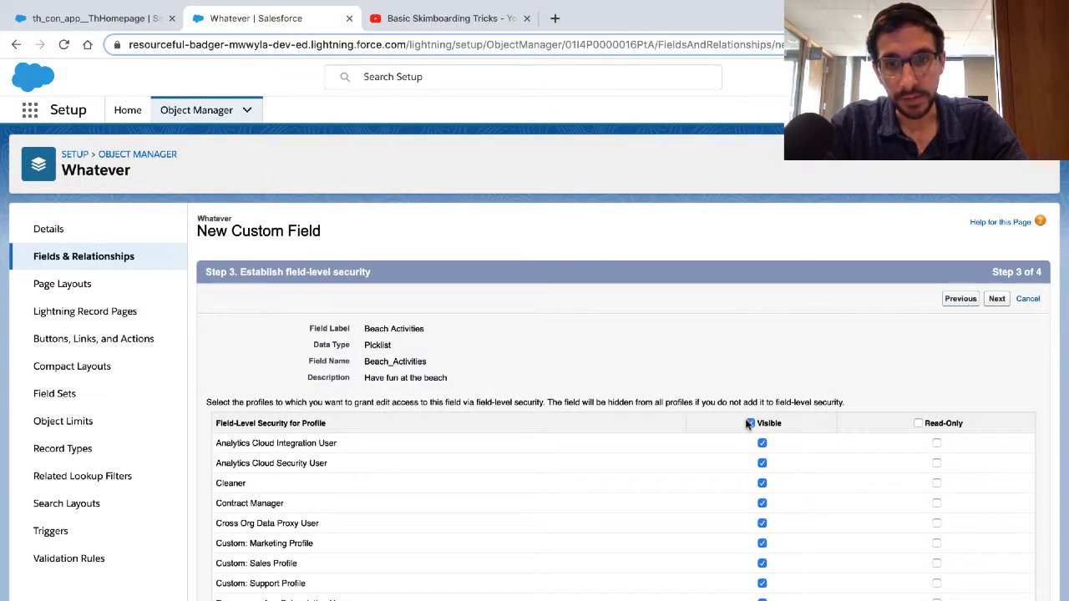
pyautogui.click(998, 299)
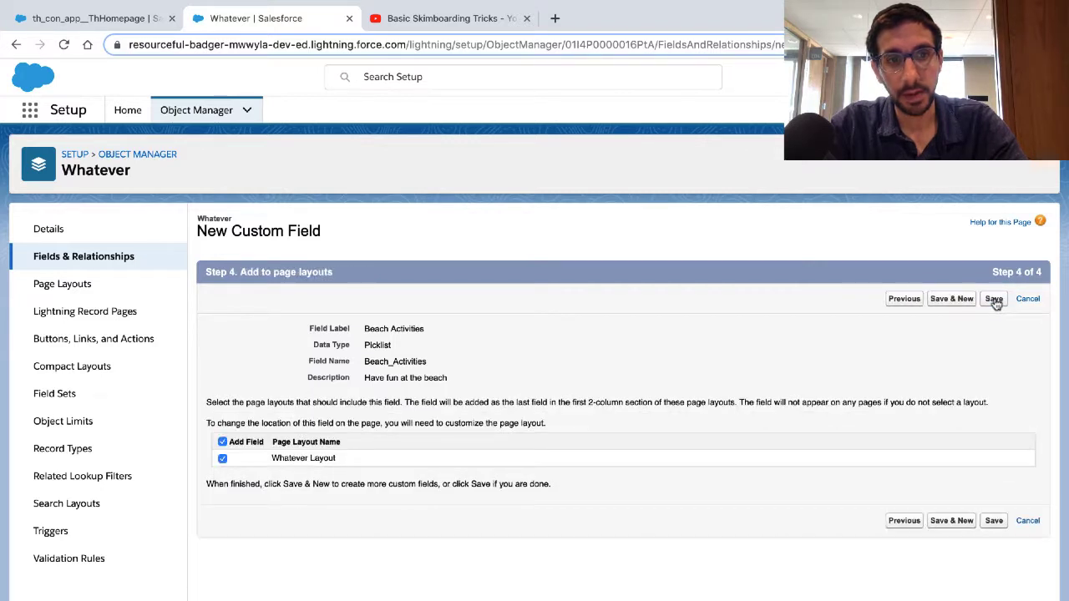
pyautogui.click(992, 299)
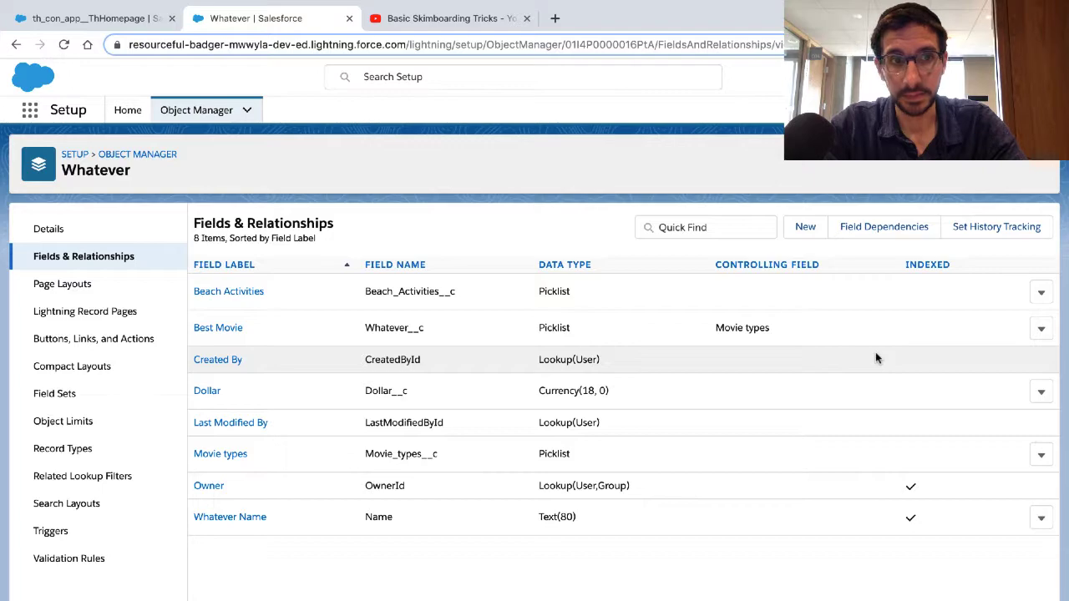
# Step: Follow the Trailhead section on managing global value set values, and open the Picklist Value Sets page in Setup
pyautogui.hotkey('ctrl', 'Left')
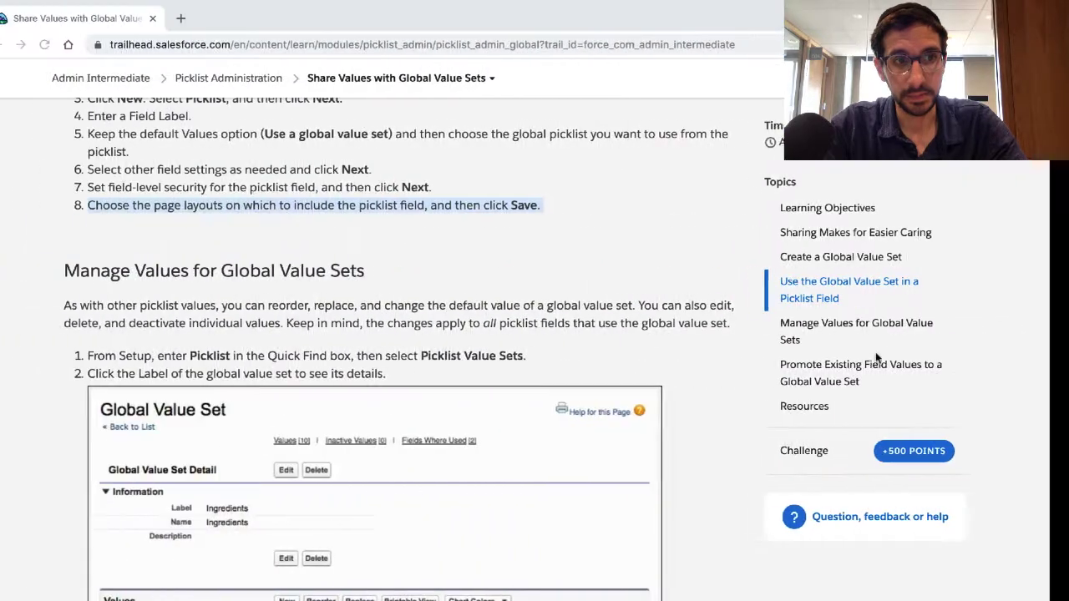
pyautogui.scroll(-1, 655, 400)
pyautogui.scroll(-3, 654, 404)
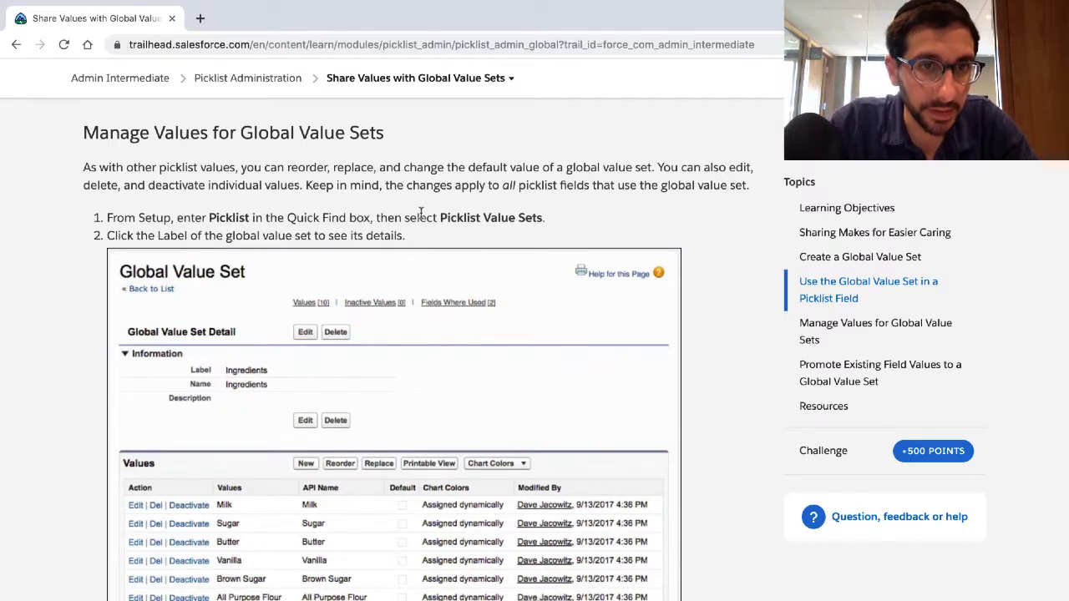
pyautogui.tripleClick(295, 178)
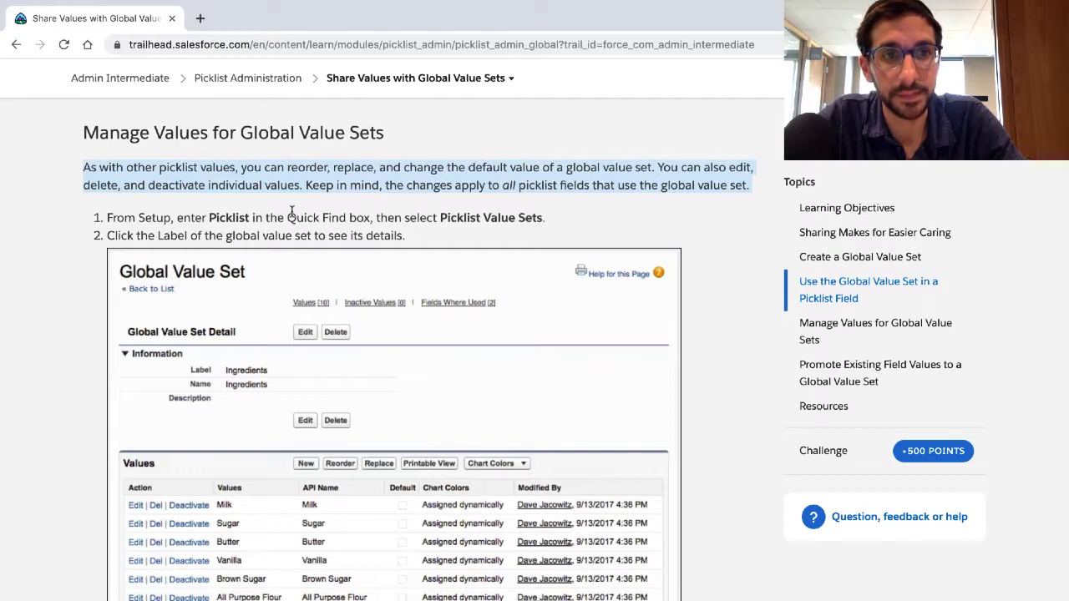
pyautogui.tripleClick(288, 218)
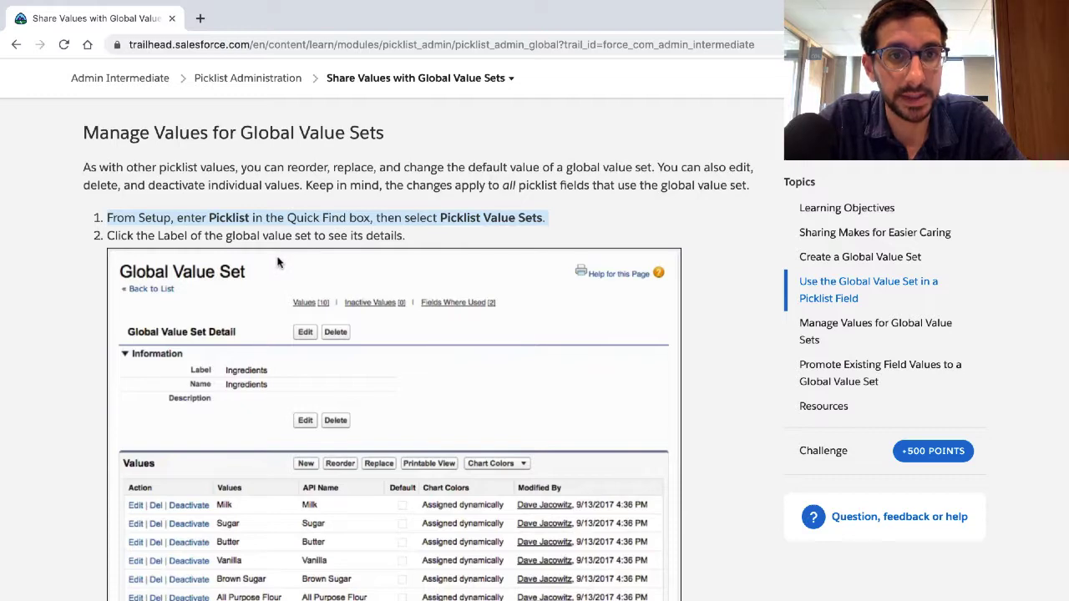
pyautogui.hotkey('ctrl', 'Right')
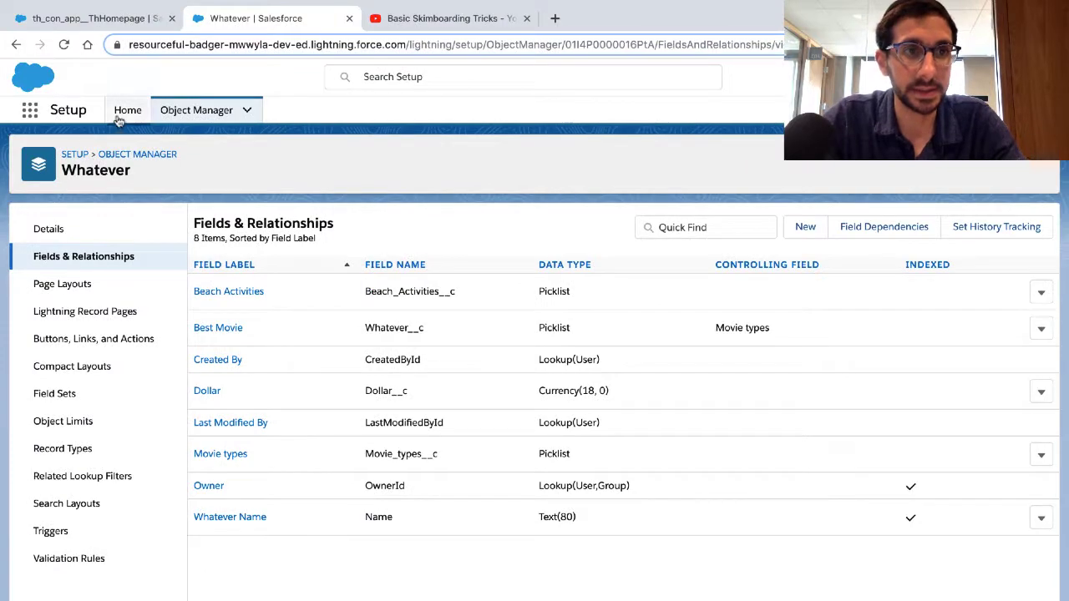
pyautogui.click(128, 111)
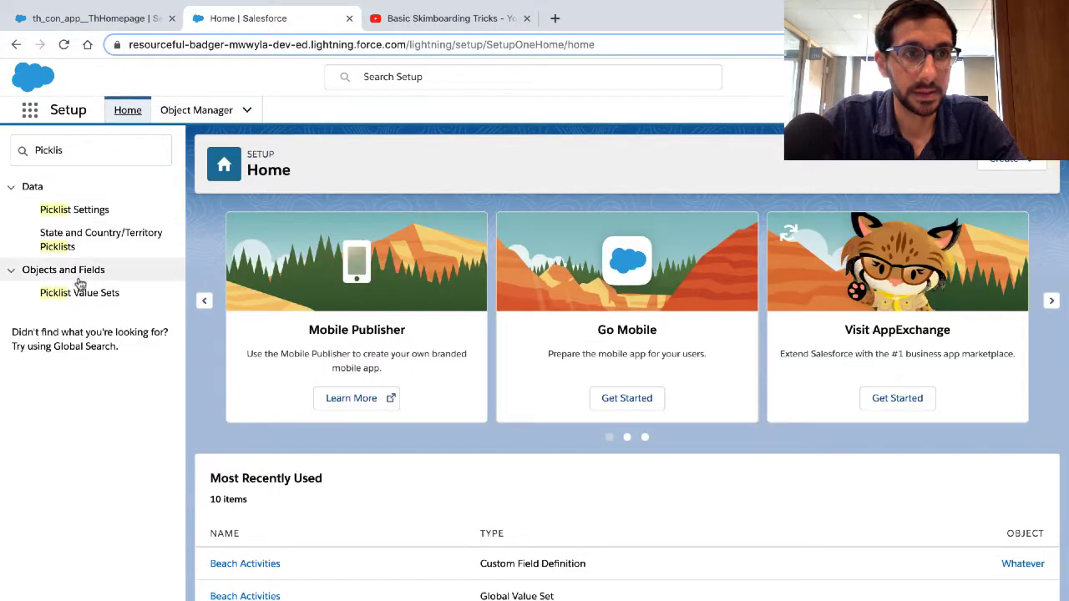
pyautogui.click(80, 294)
# Step: Highlight the Trailhead instruction about viewing a set's details, and open the Beach Activities global value set
pyautogui.hotkey('ctrl', 'Left')
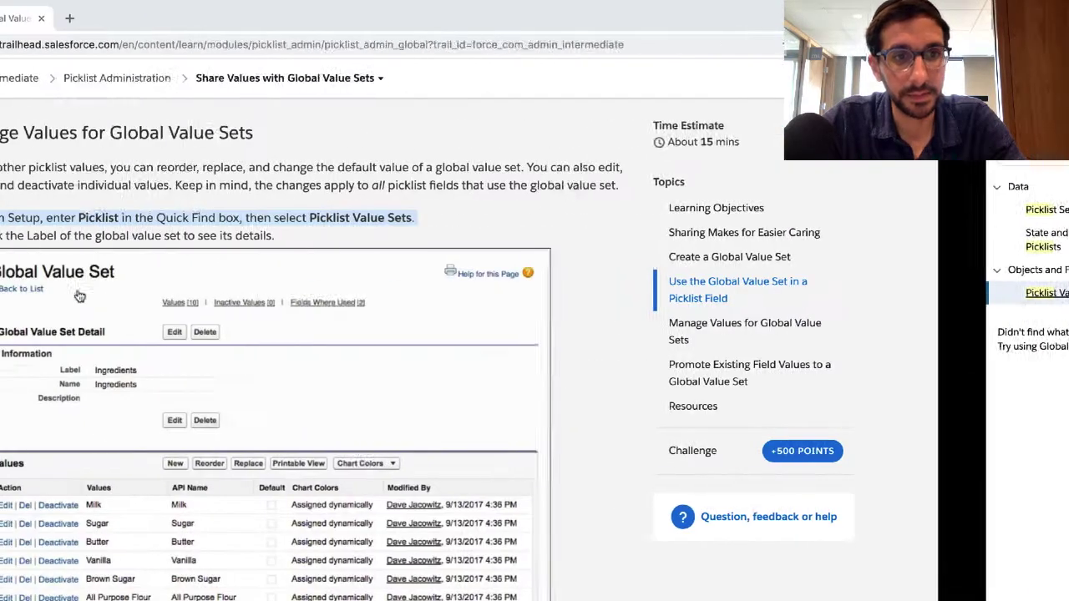
pyautogui.tripleClick(122, 238)
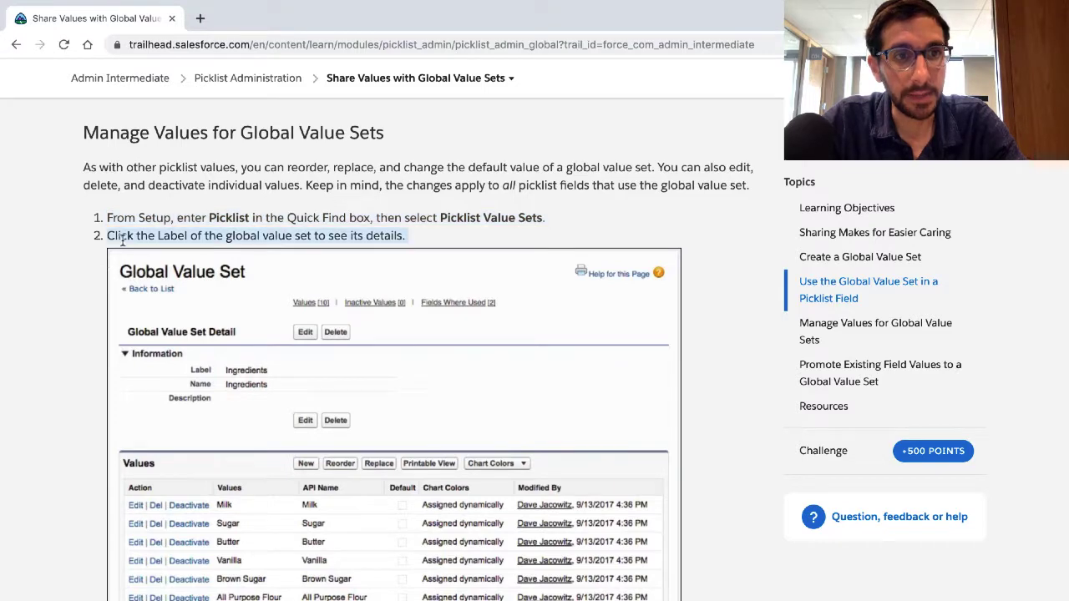
pyautogui.scroll(-2, 122, 242)
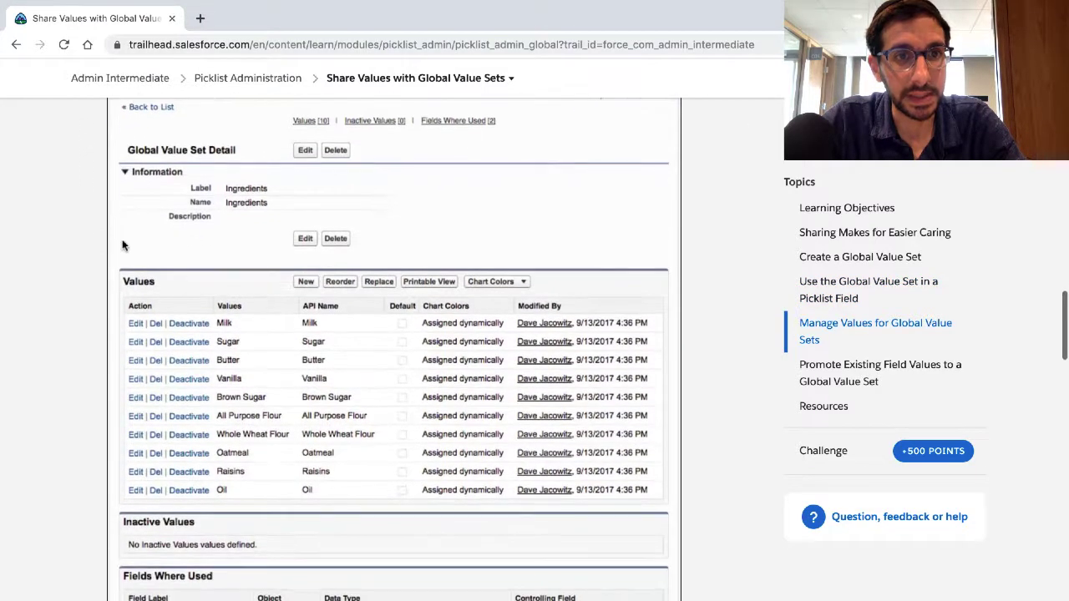
pyautogui.hotkey('ctrl', 'Right')
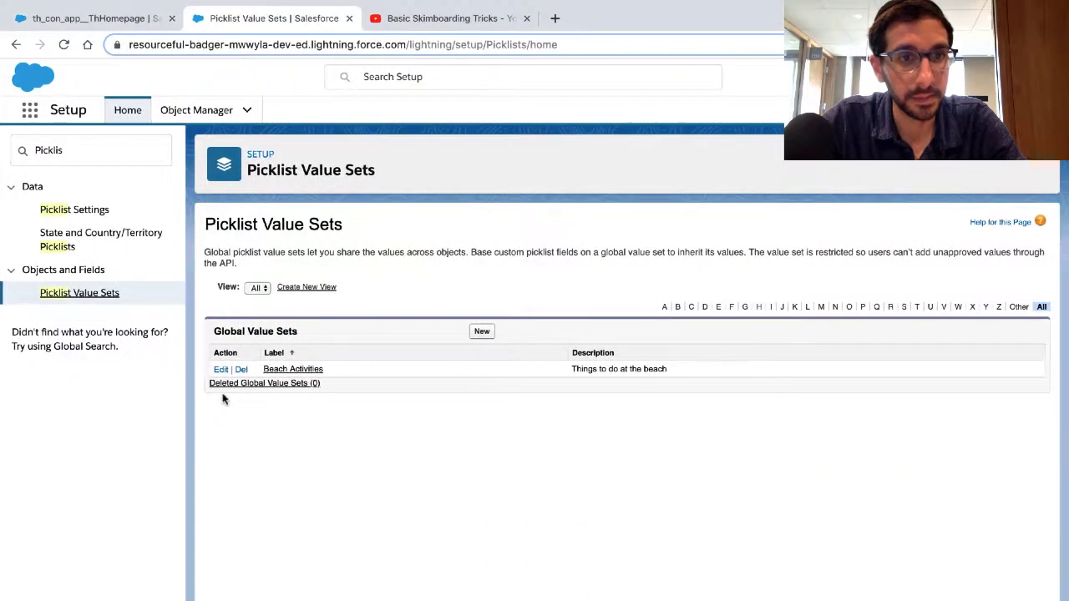
pyautogui.click(284, 374)
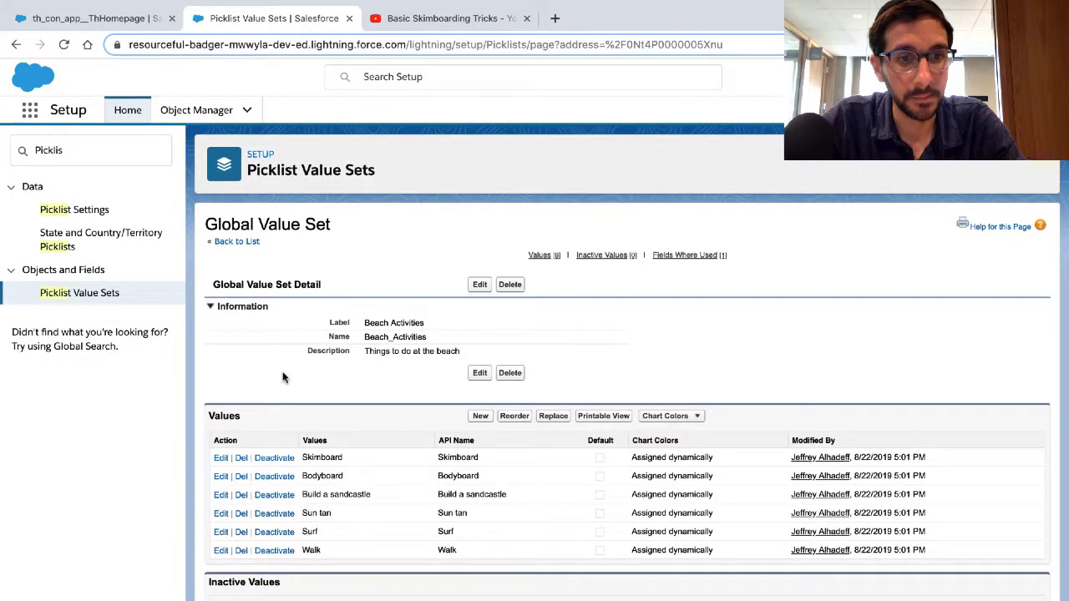
# Step: Read what can be edited on a global value set, and make Skimboard the default value of Beach Activities
pyautogui.hotkey('ctrl', 'Left')
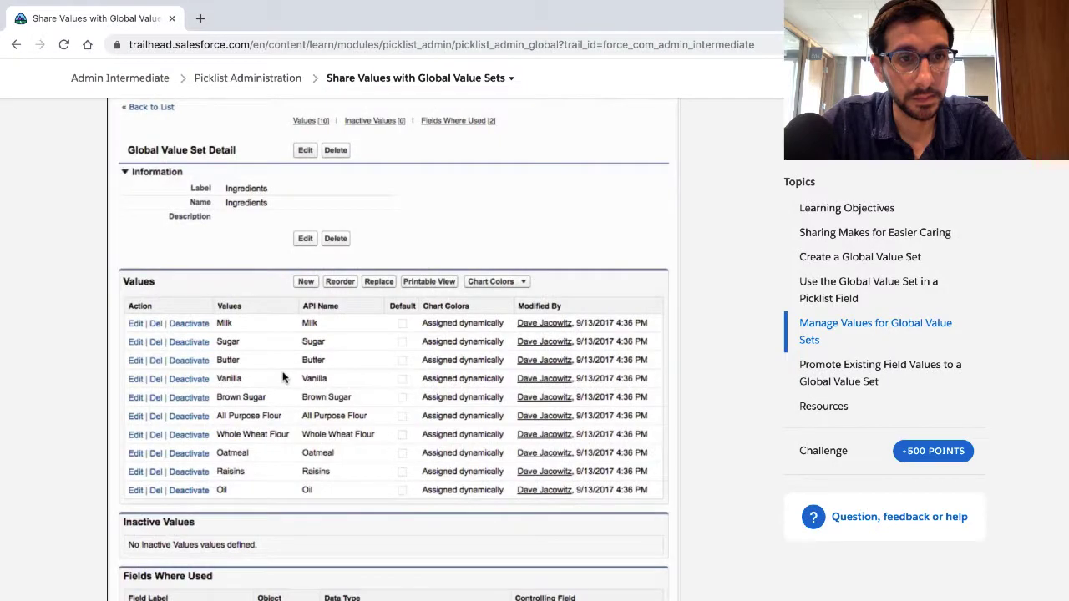
pyautogui.hotkey('ctrl', 'Right')
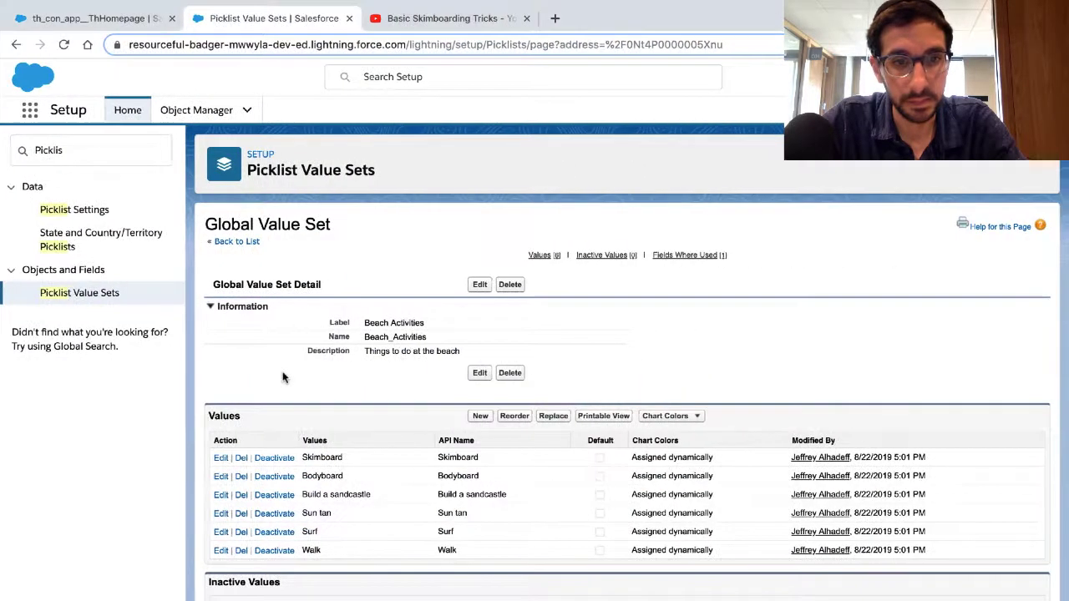
pyautogui.hotkey('ctrl', 'Left')
pyautogui.scroll(-6, 294, 371)
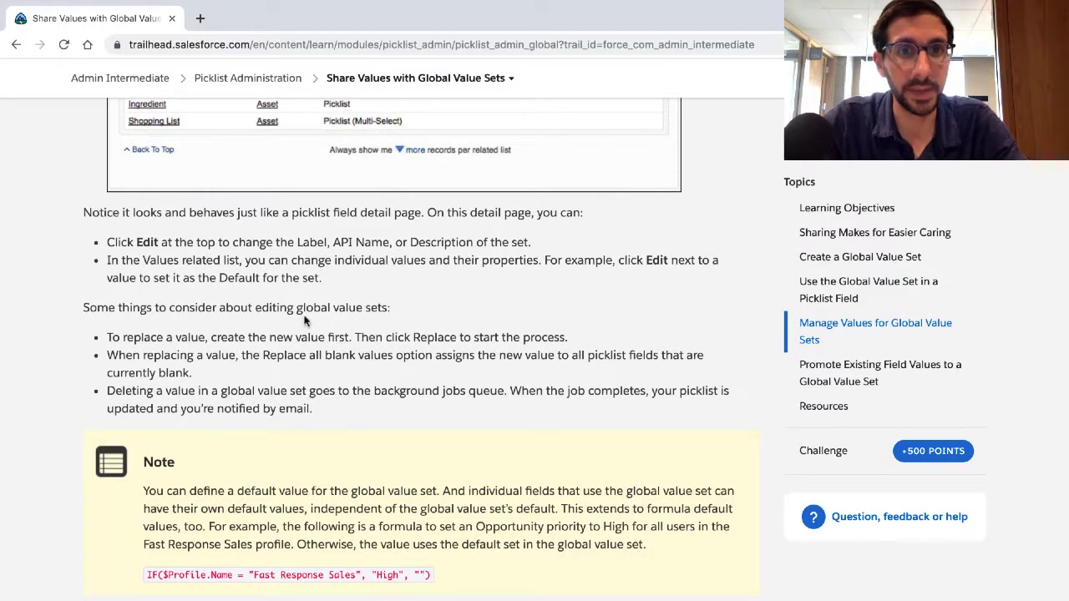
pyautogui.scroll(-1, 305, 320)
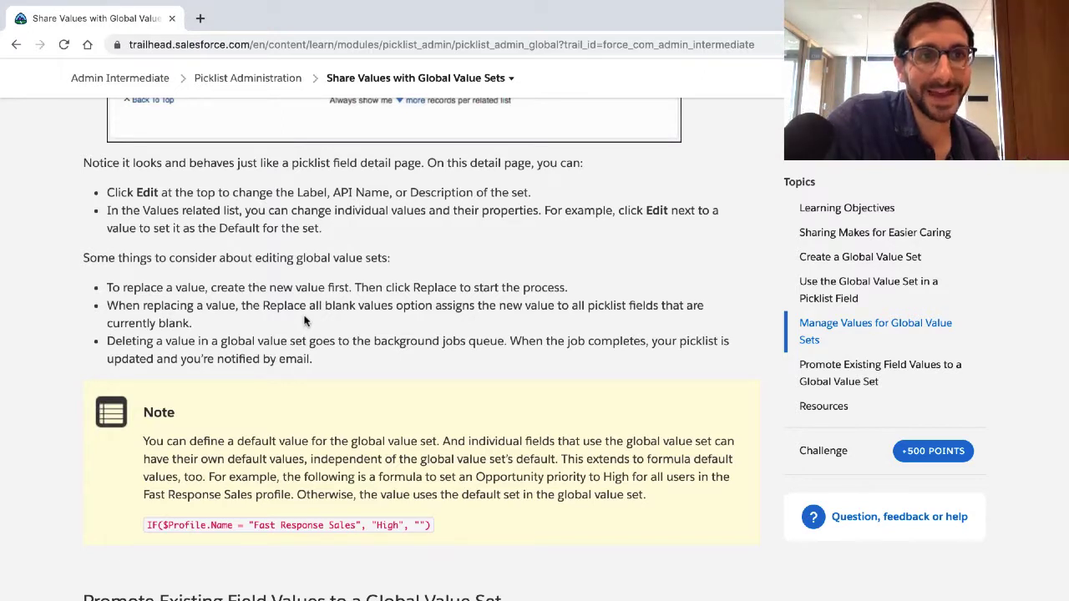
pyautogui.tripleClick(269, 214)
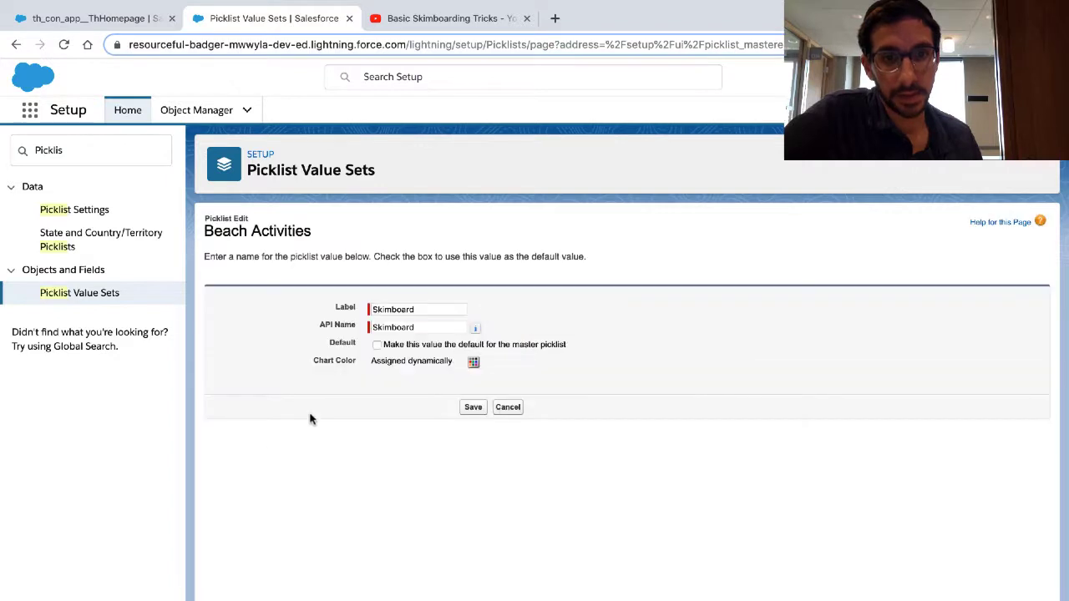
pyautogui.click(377, 344)
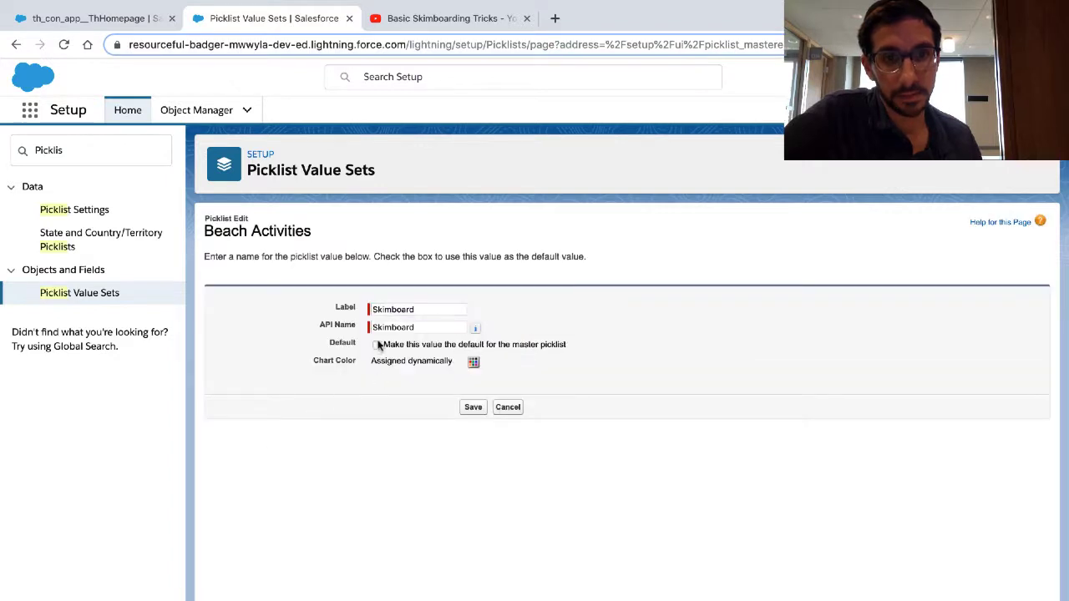
pyautogui.click(474, 407)
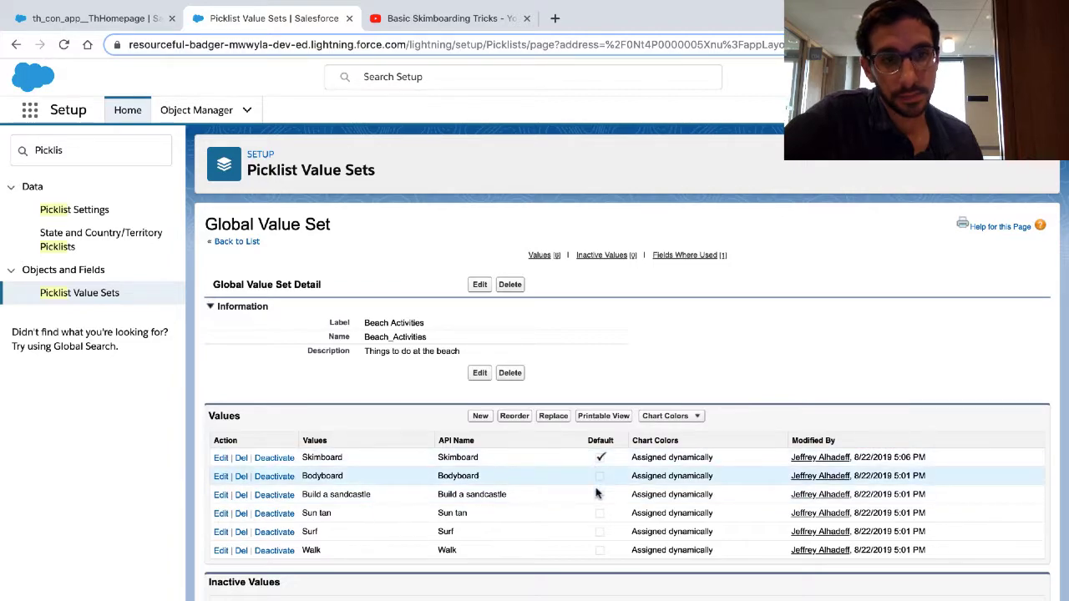
# Step: Read the Trailhead considerations about editing global value sets, highlighting the one on replacing a value
pyautogui.hotkey('ctrl', 'Left')
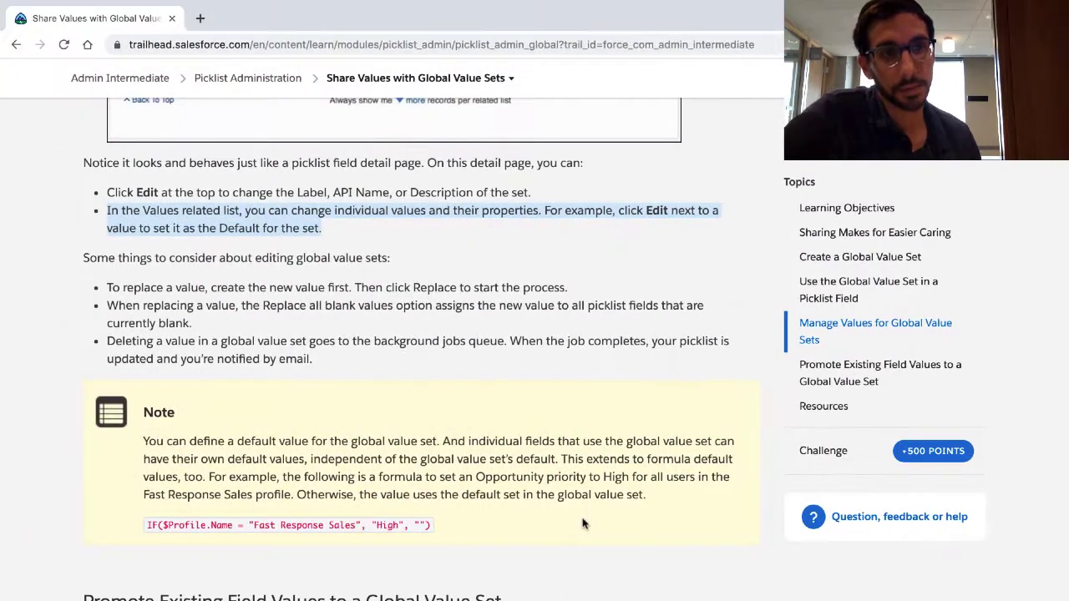
pyautogui.click(328, 263)
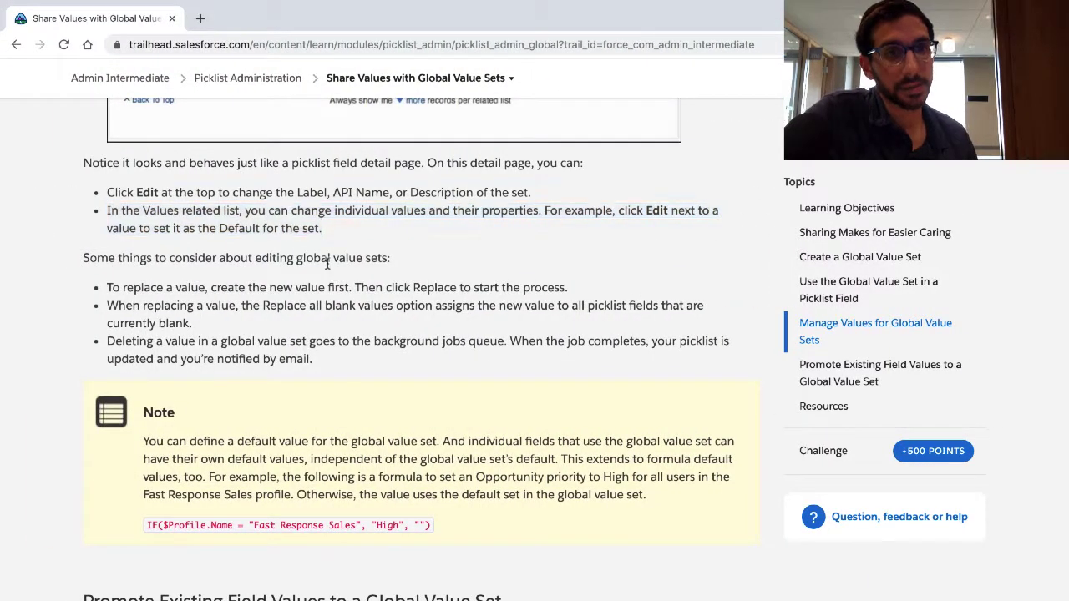
pyautogui.tripleClick(327, 263)
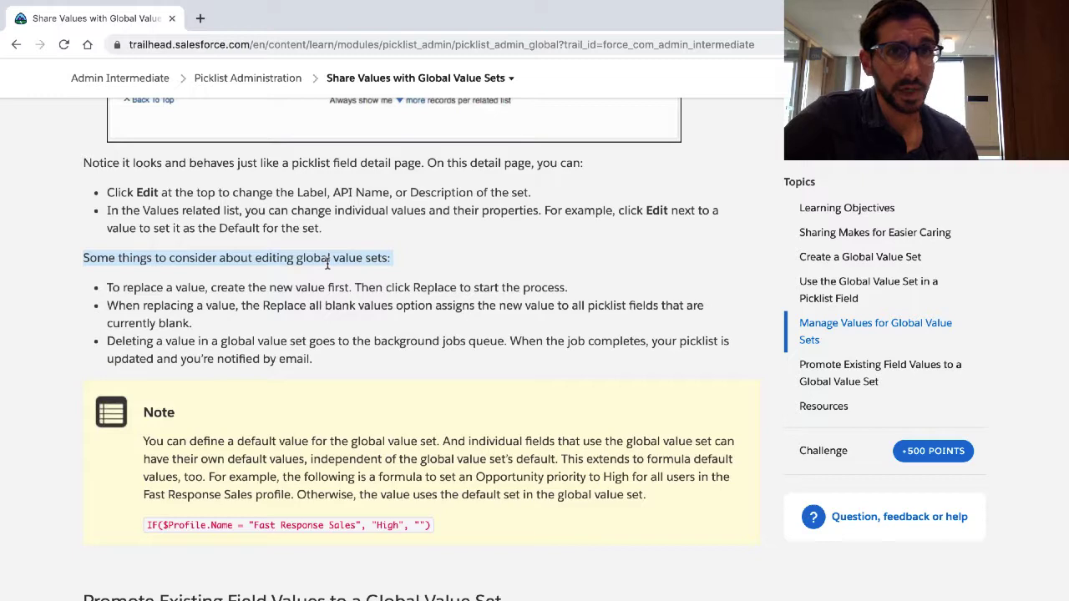
pyautogui.scroll(-1, 327, 264)
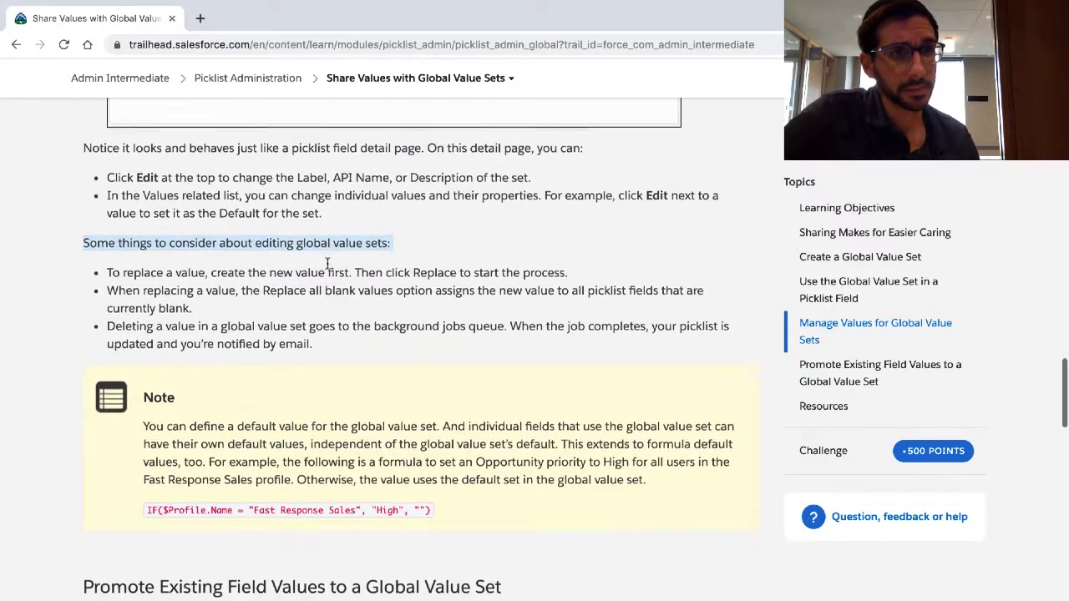
pyautogui.scroll(-1, 328, 264)
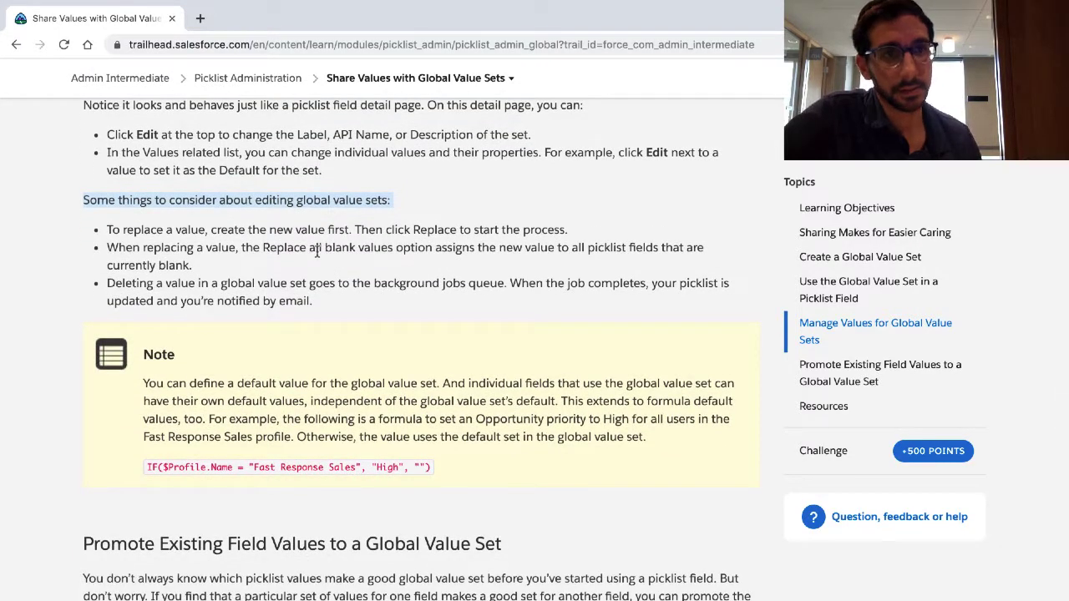
pyautogui.tripleClick(303, 231)
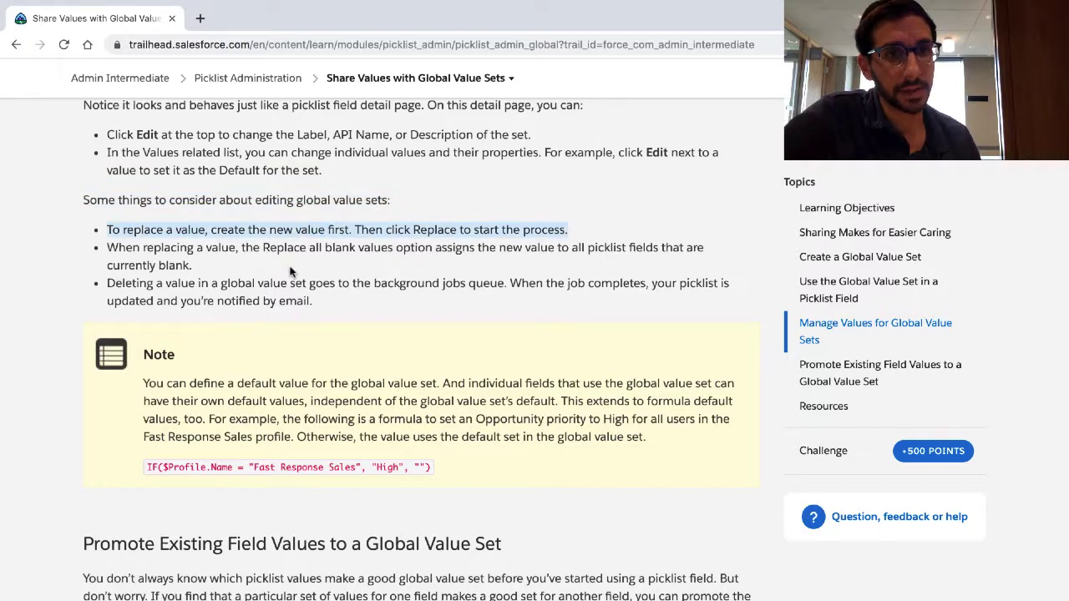
# Step: Examine the Replace form of the Beach Activities set and its selectable replacement values, and leave it without replacing anything
pyautogui.hotkey('ctrl', 'Right')
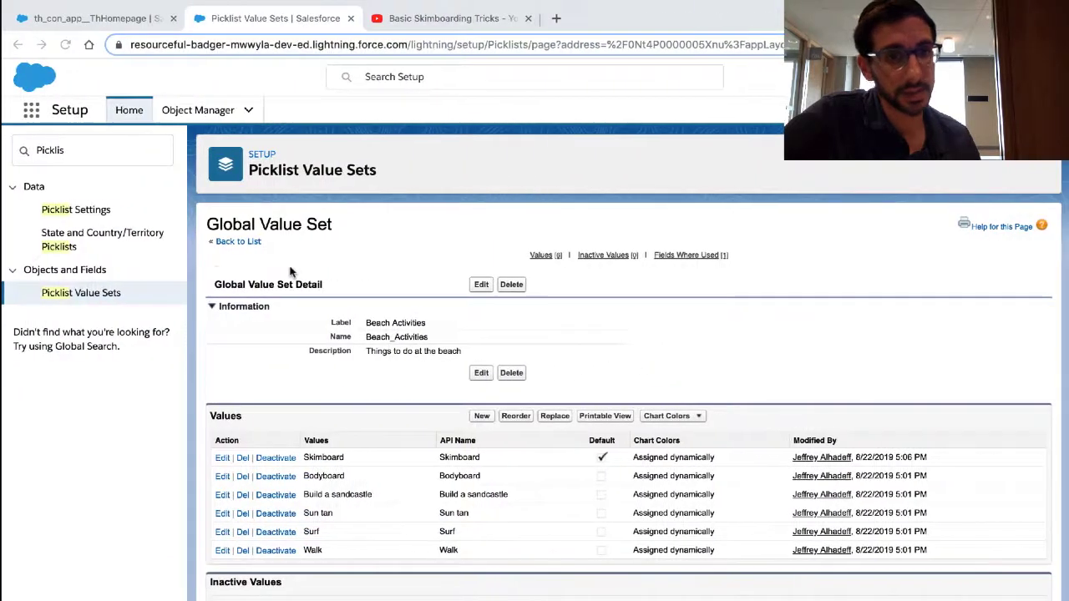
pyautogui.scroll(-1, 306, 395)
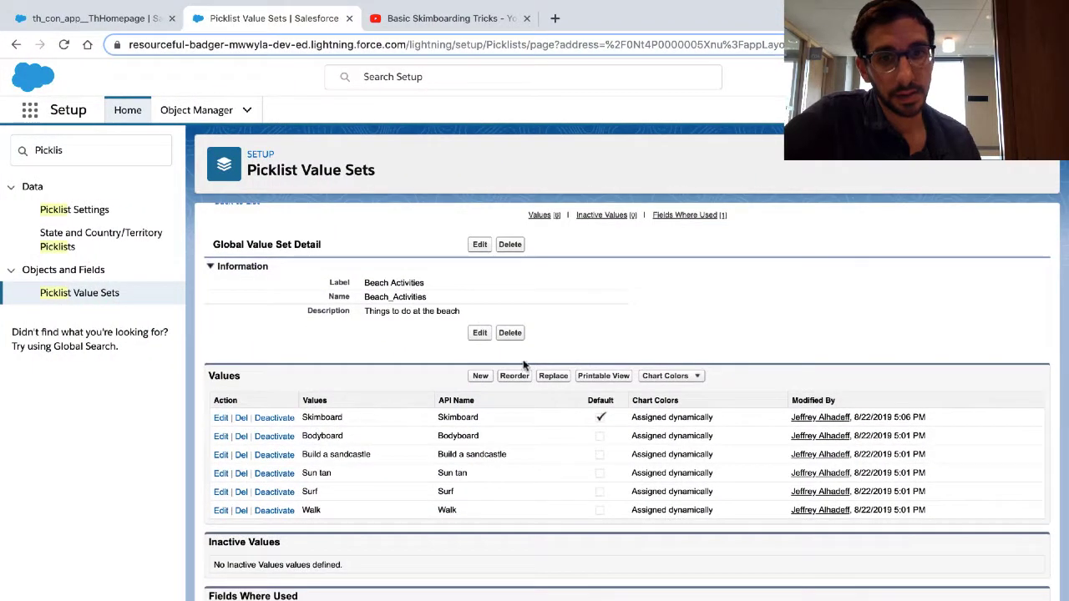
pyautogui.click(551, 377)
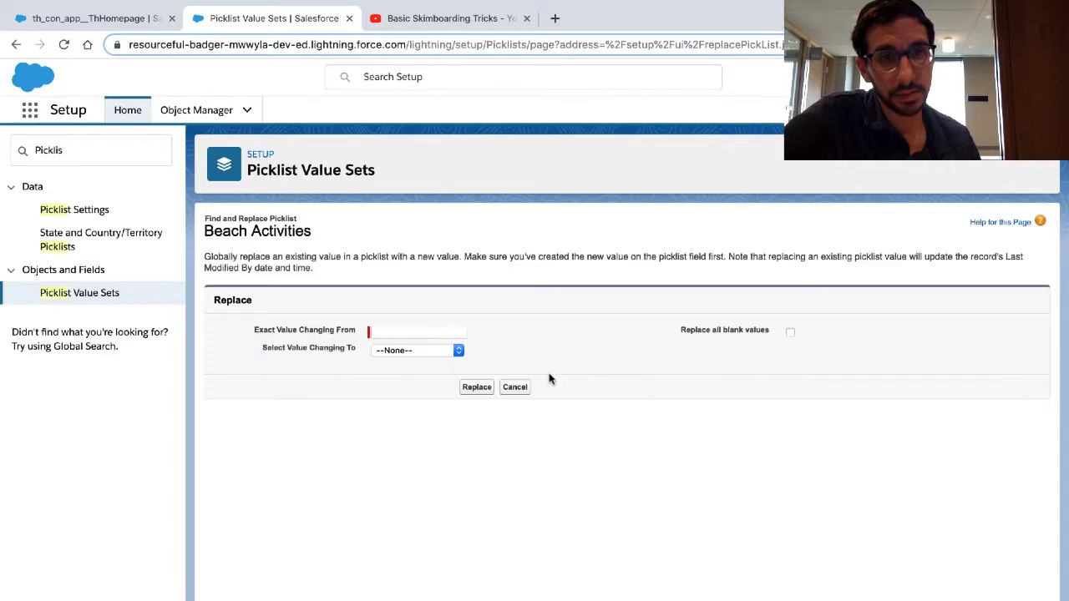
pyautogui.click(430, 351)
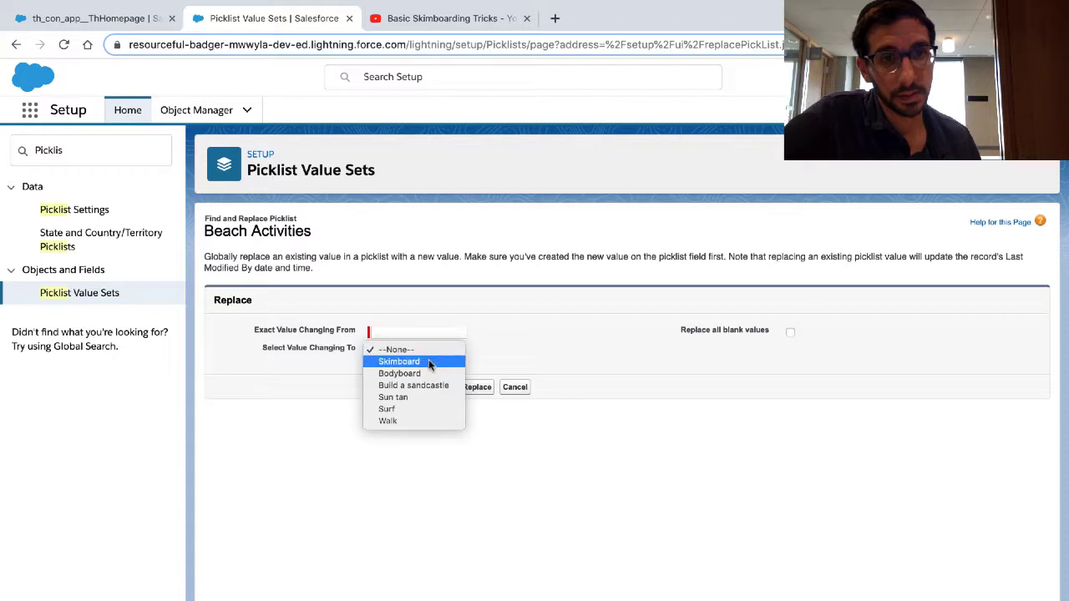
pyautogui.click(442, 334)
pyautogui.click(517, 387)
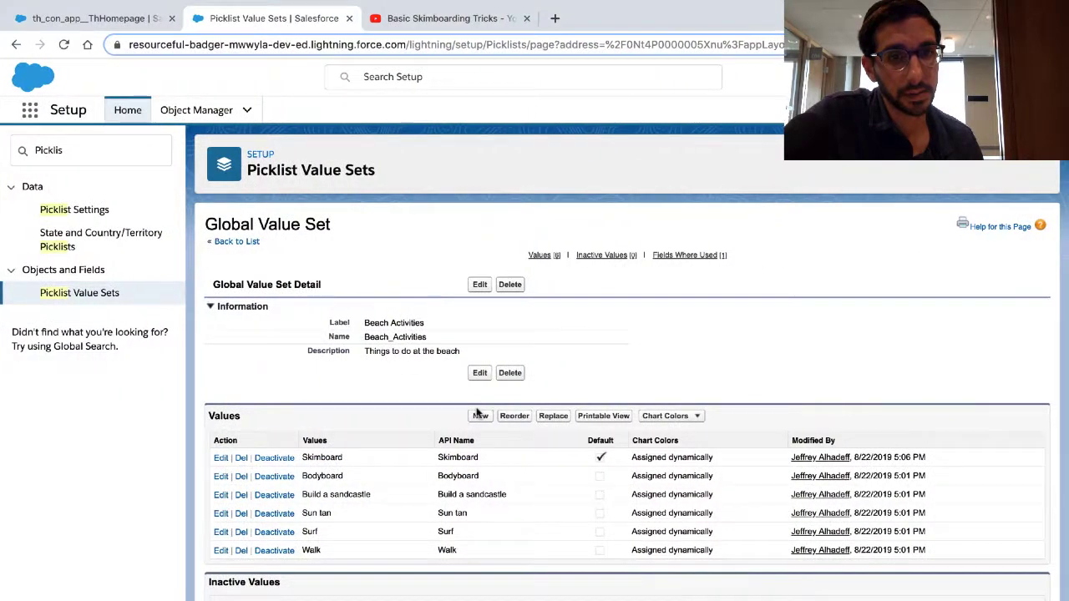
# Step: Add a value named New Value to the Beach Activities set, including it in all record types that use the set
pyautogui.click(482, 415)
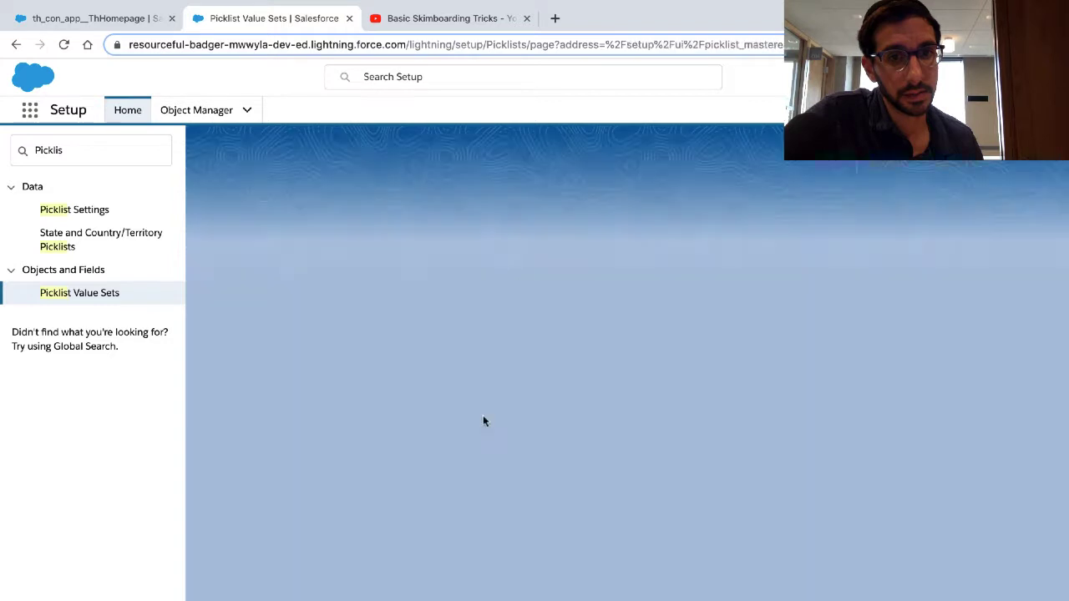
pyautogui.click(477, 396)
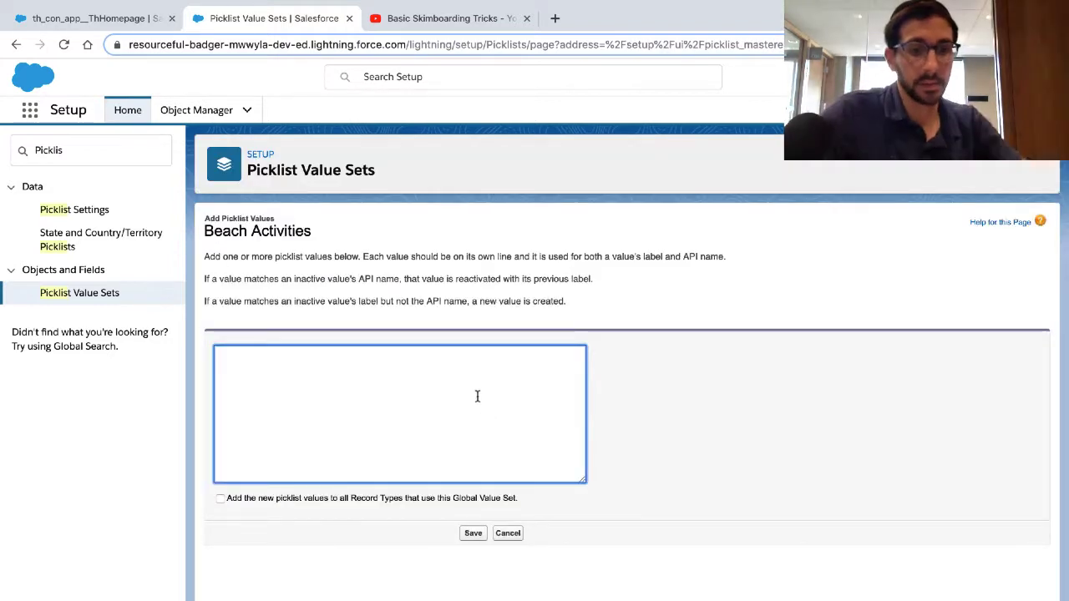
pyautogui.write('New V')
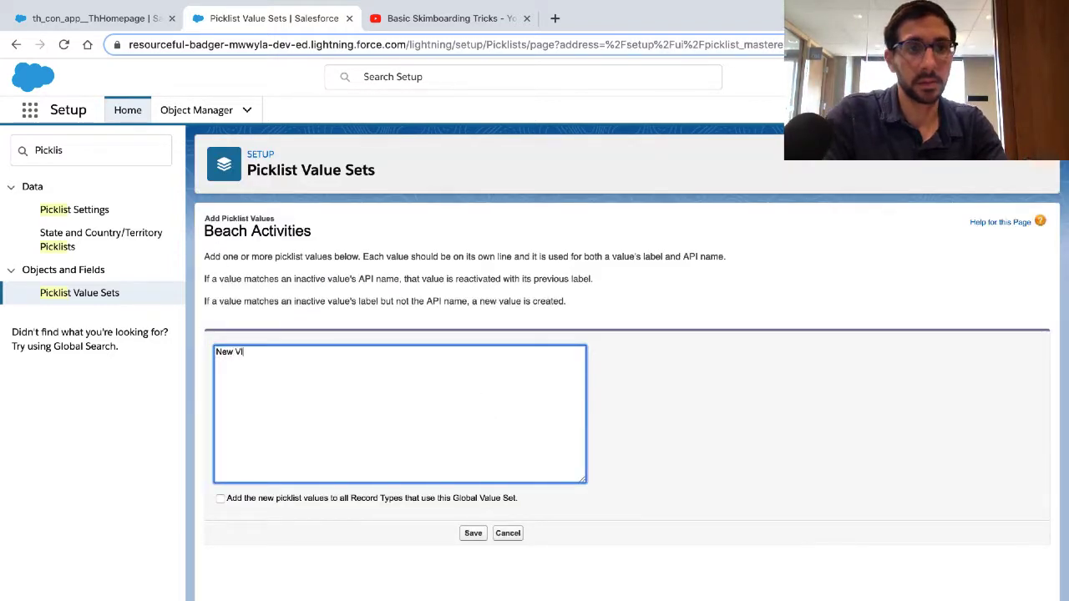
pyautogui.write('a')
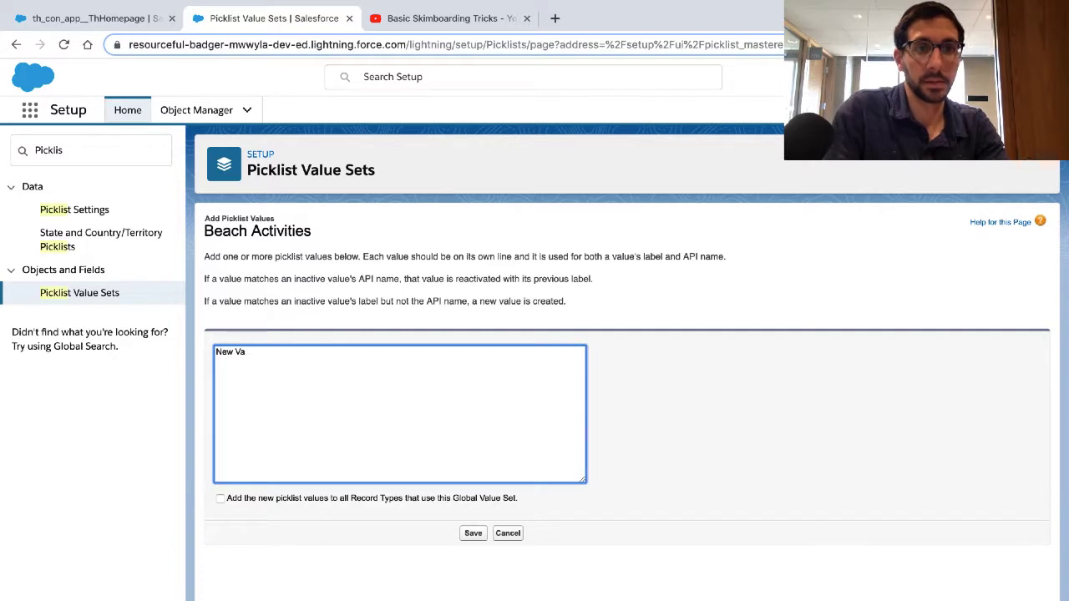
pyautogui.write('uelue')
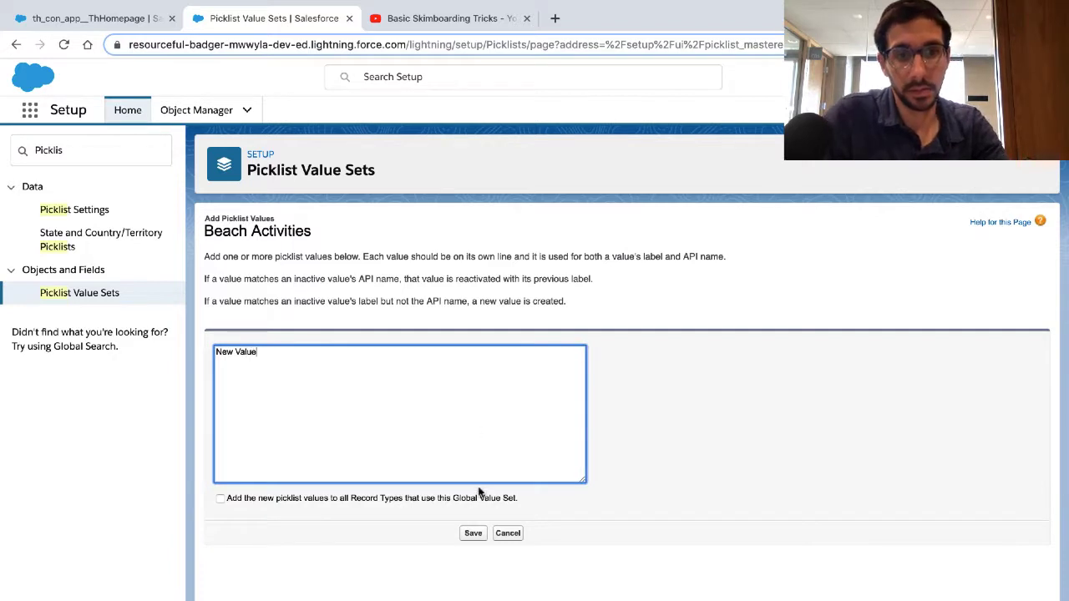
pyautogui.click(467, 513)
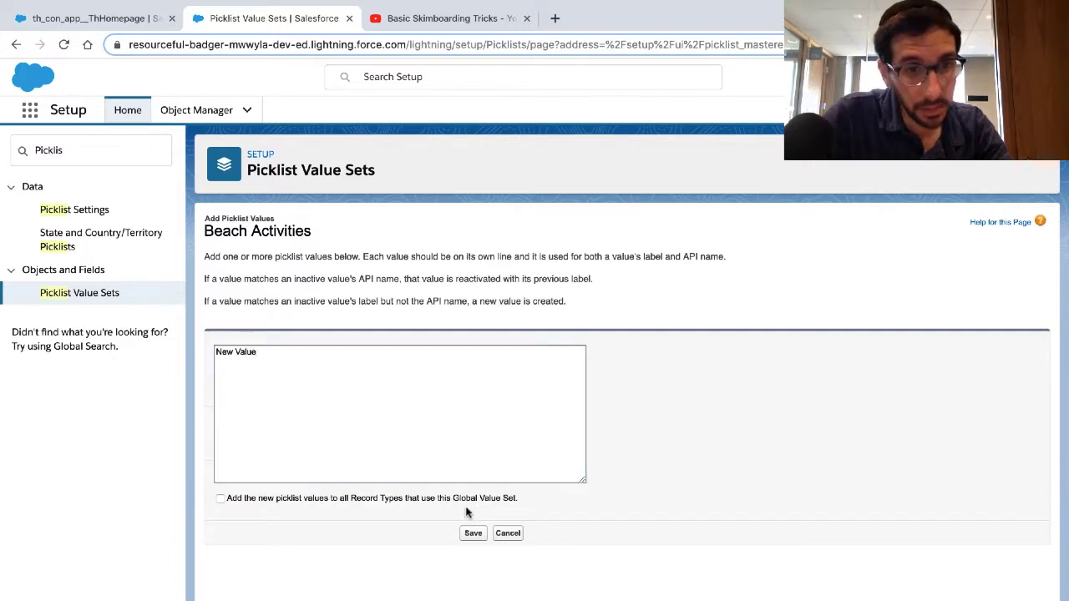
pyautogui.click(460, 499)
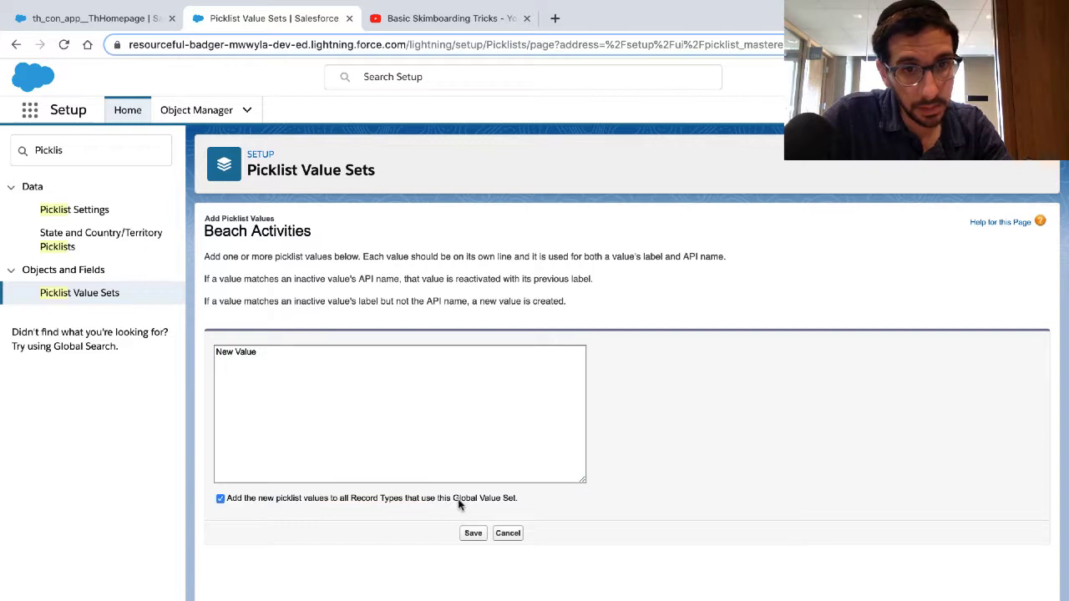
pyautogui.click(472, 535)
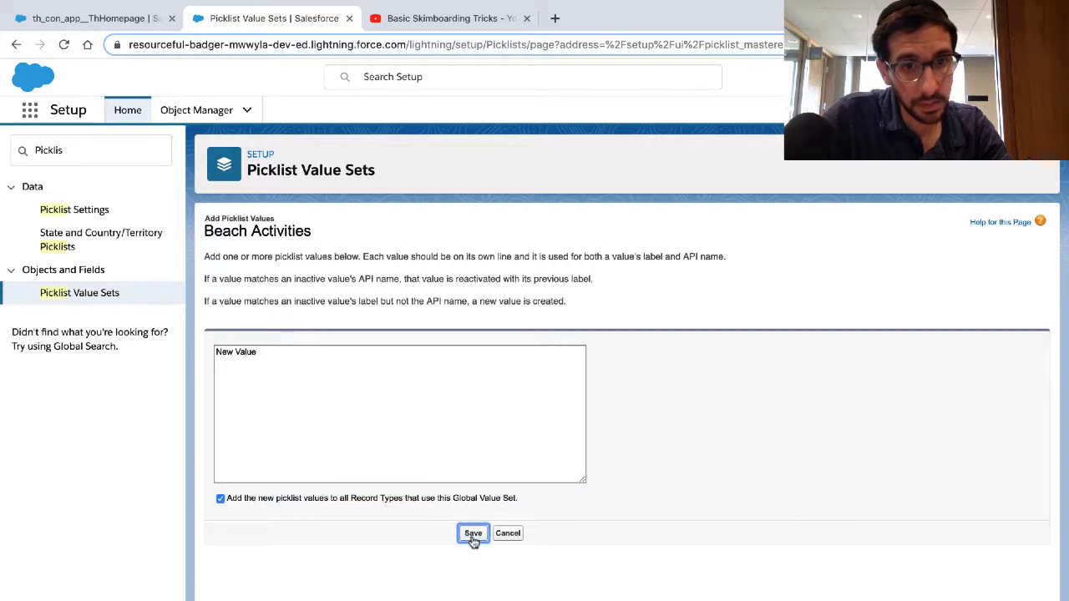
# Step: Open the Replace form for the Beach Activities values and start the entry for the value changing from
pyautogui.scroll(-1, 472, 542)
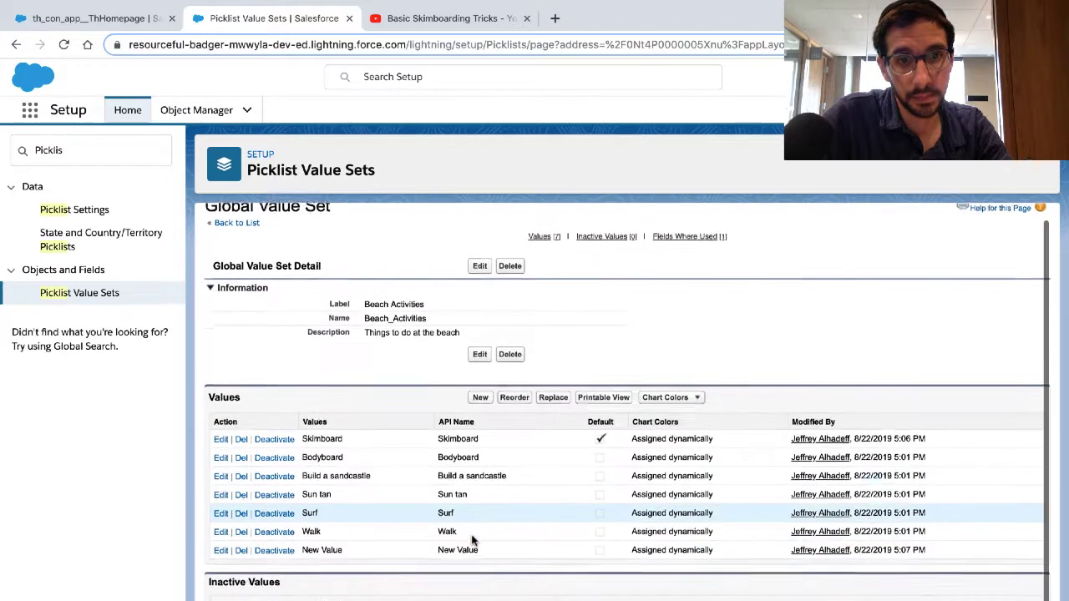
pyautogui.click(556, 398)
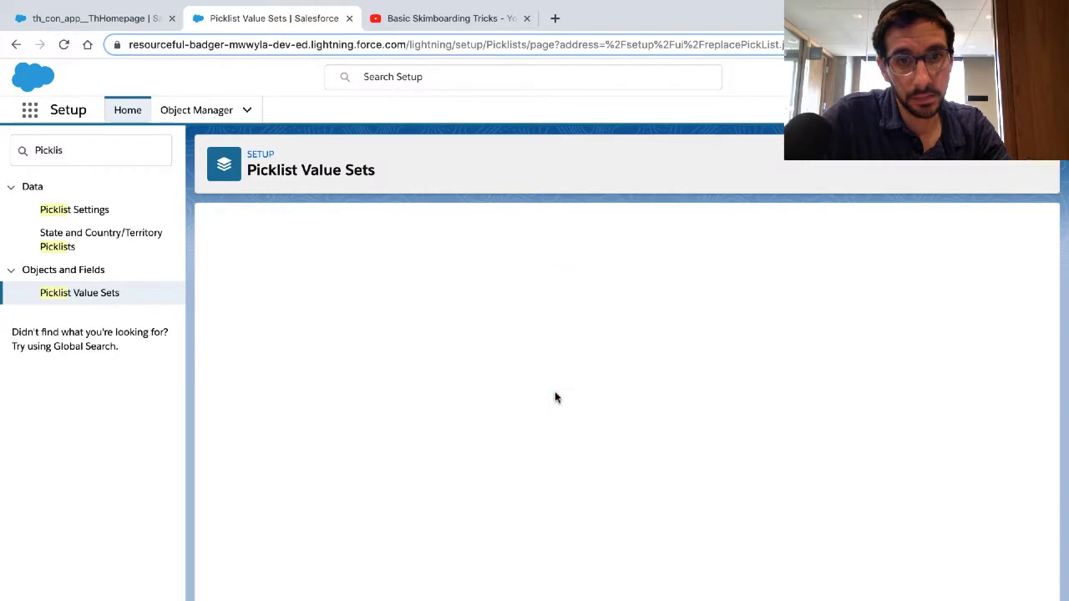
pyautogui.click(432, 333)
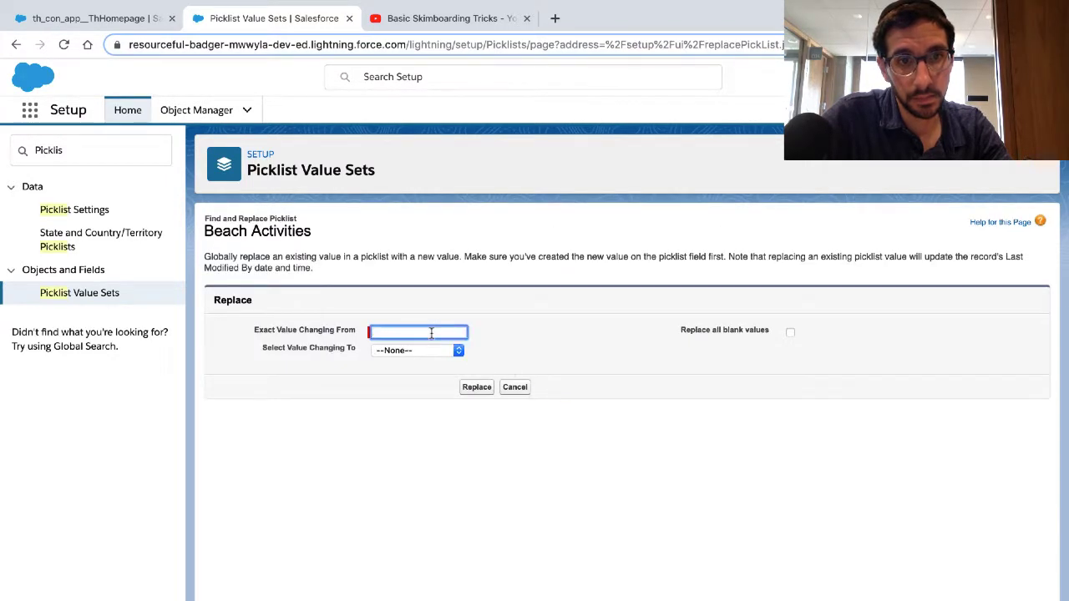
pyautogui.write('Ne')
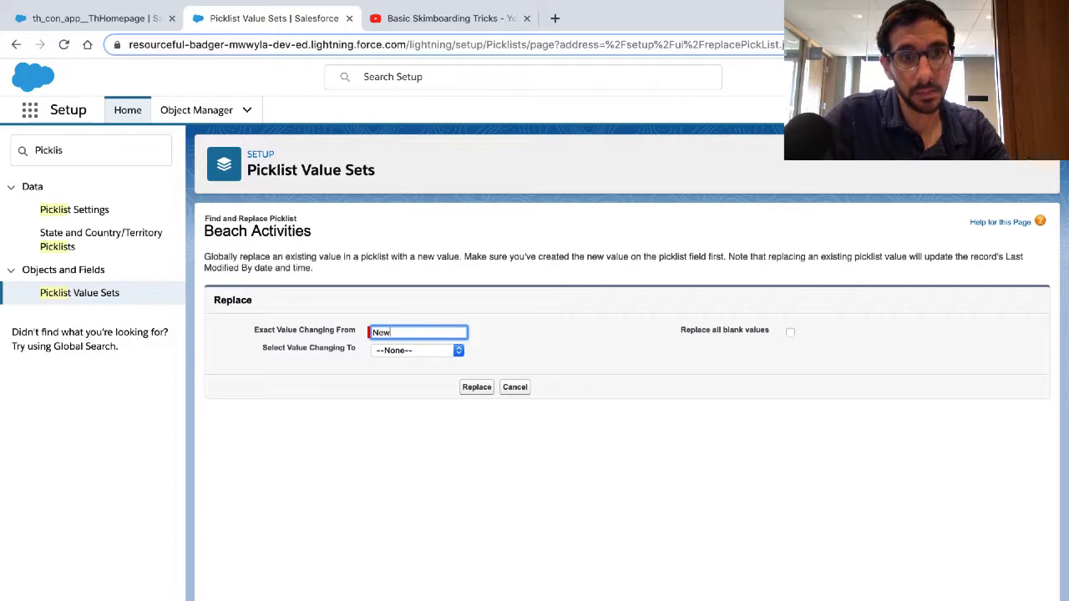
pyautogui.write('w')
pyautogui.press('BackSpace')
pyautogui.press('BackSpace')
pyautogui.press('BackSpace')
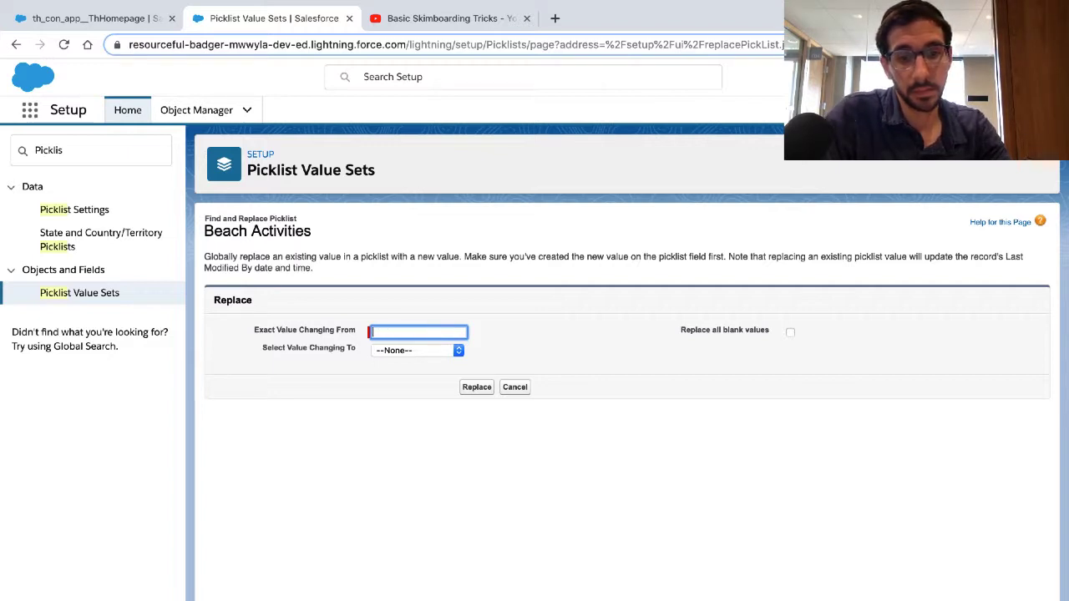
# Step: Replace the value Sun tan with New Value in the Beach Activities set
pyautogui.write('Sun tan')
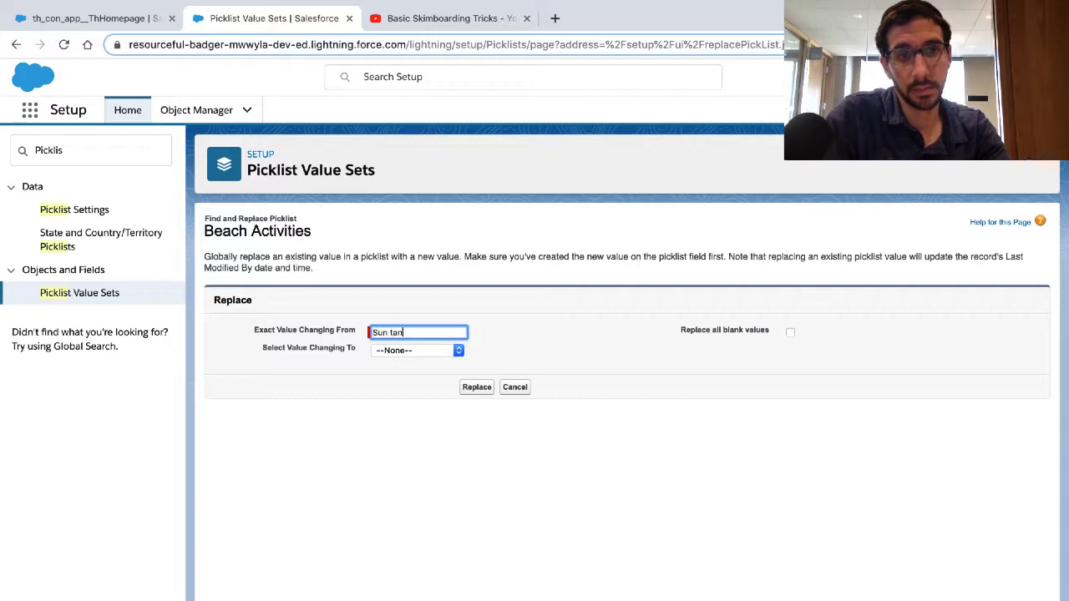
pyautogui.click(410, 352)
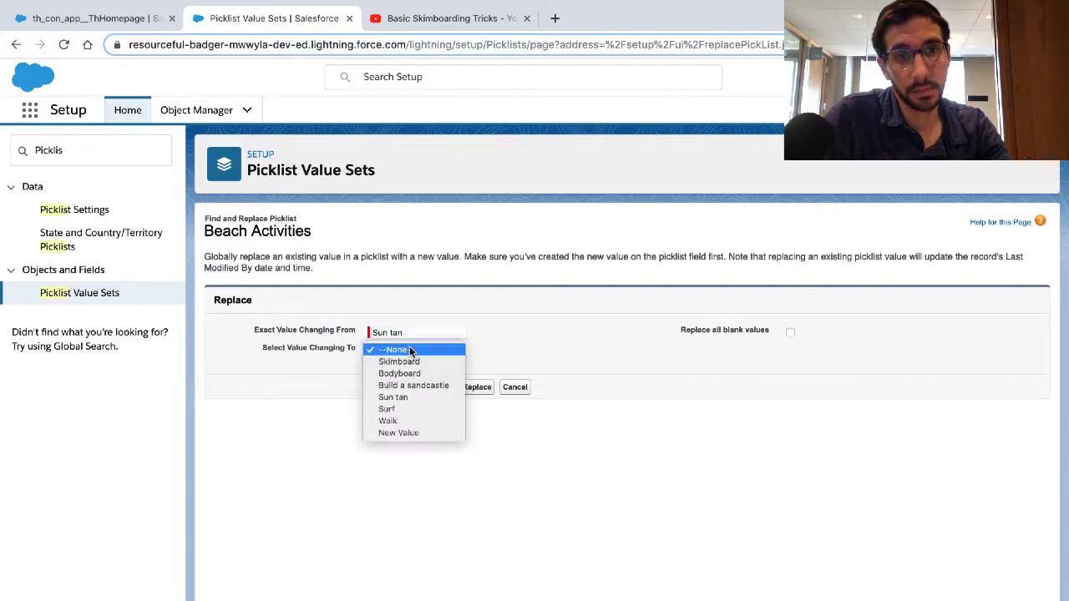
pyautogui.click(401, 433)
pyautogui.click(474, 393)
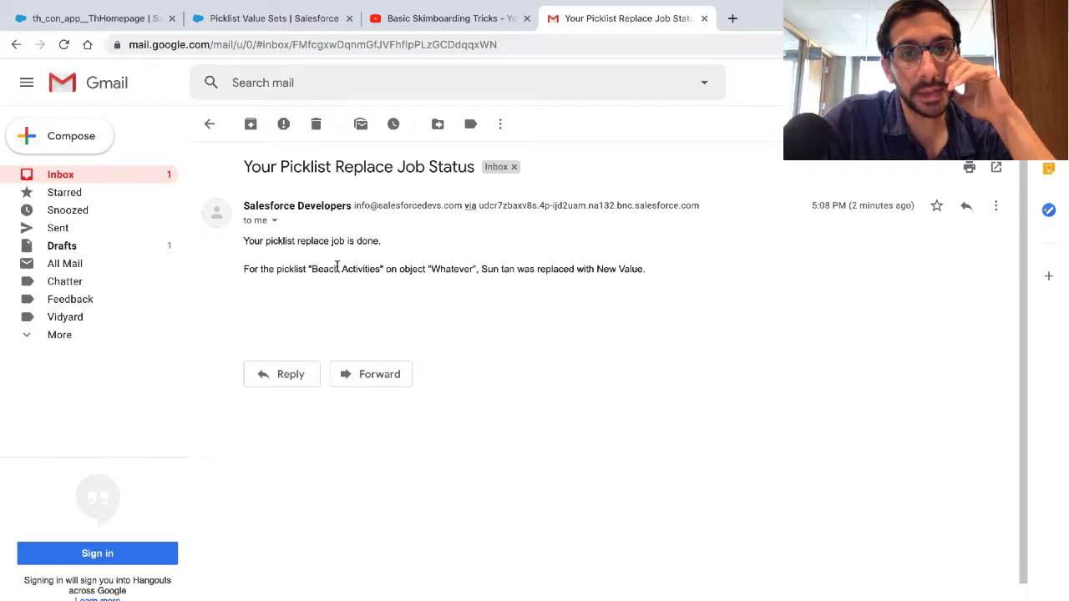
# Step: Read the picklist replace job status e-mail in Gmail, and review the values of the Beach Activities set in Salesforce Setup
pyautogui.hotkey('ctrl', 'Right')
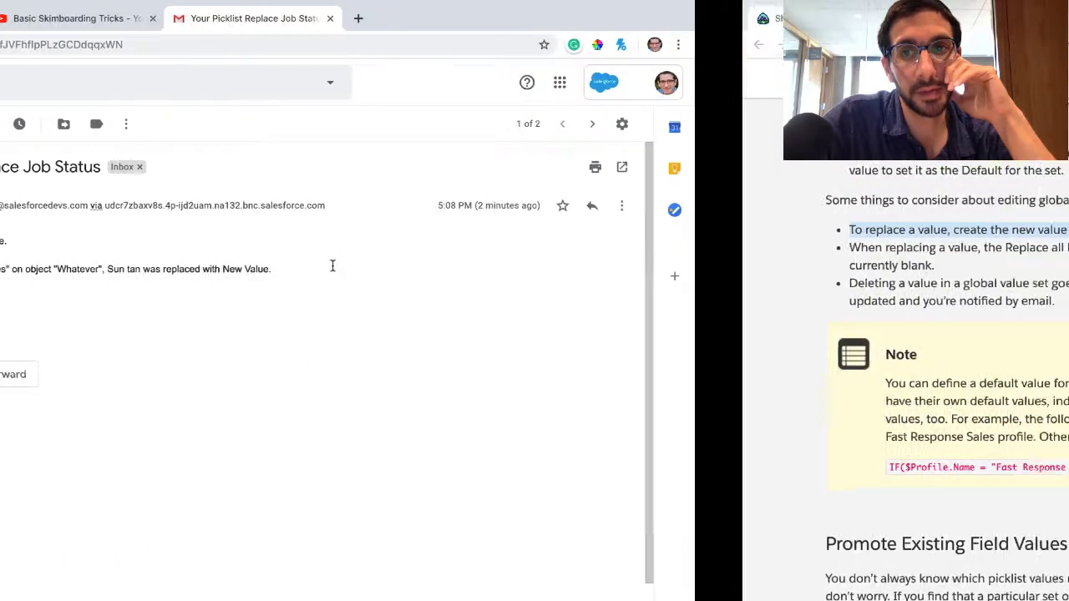
pyautogui.hotkey('ctrl', 'Left')
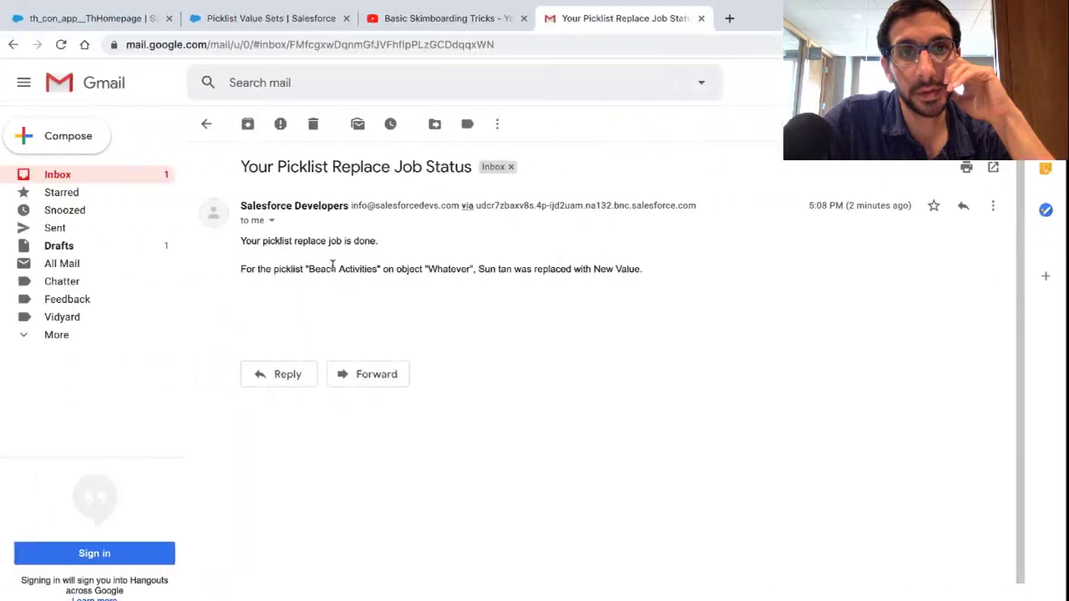
pyautogui.hotkey('ctrl', 'Right')
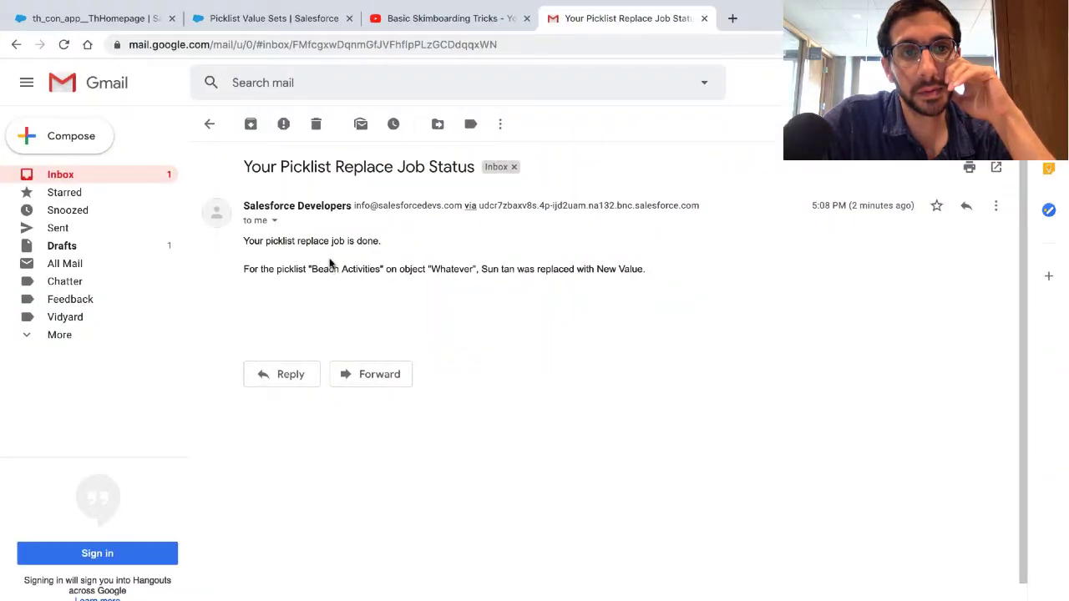
pyautogui.click(301, 30)
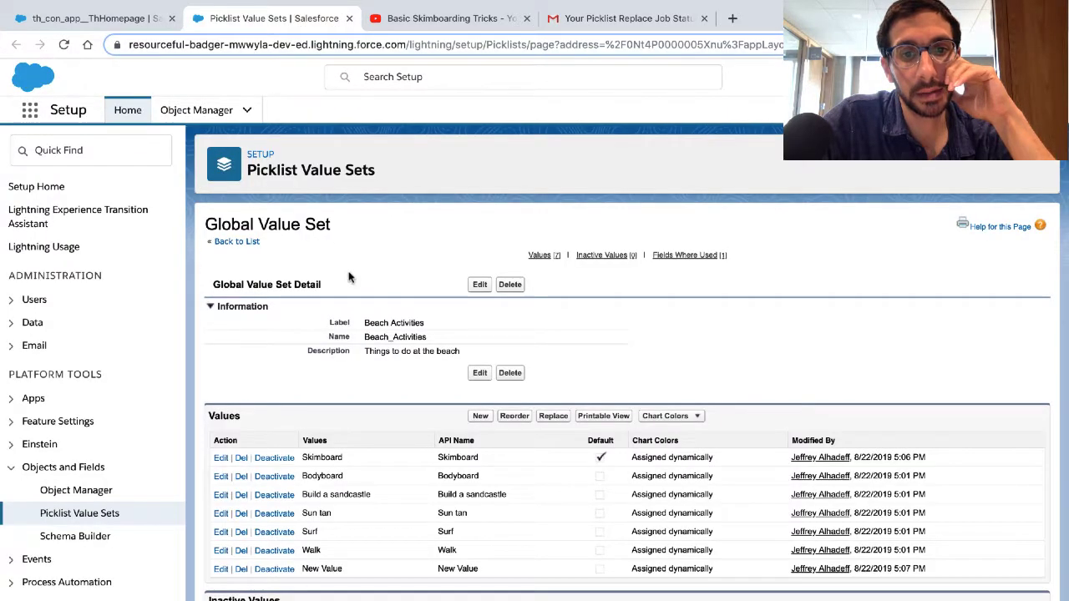
pyautogui.scroll(-2, 349, 277)
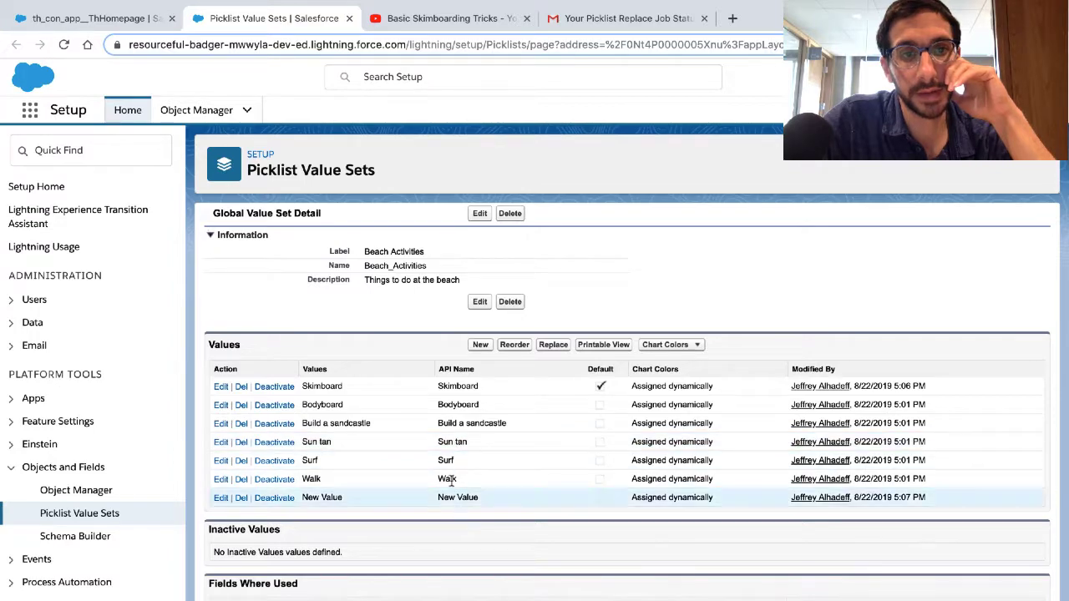
# Step: Switch to Trailhead and highlight the considerations on the Replace all blank values option and on deleting a value
pyautogui.hotkey('ctrl', 'Right')
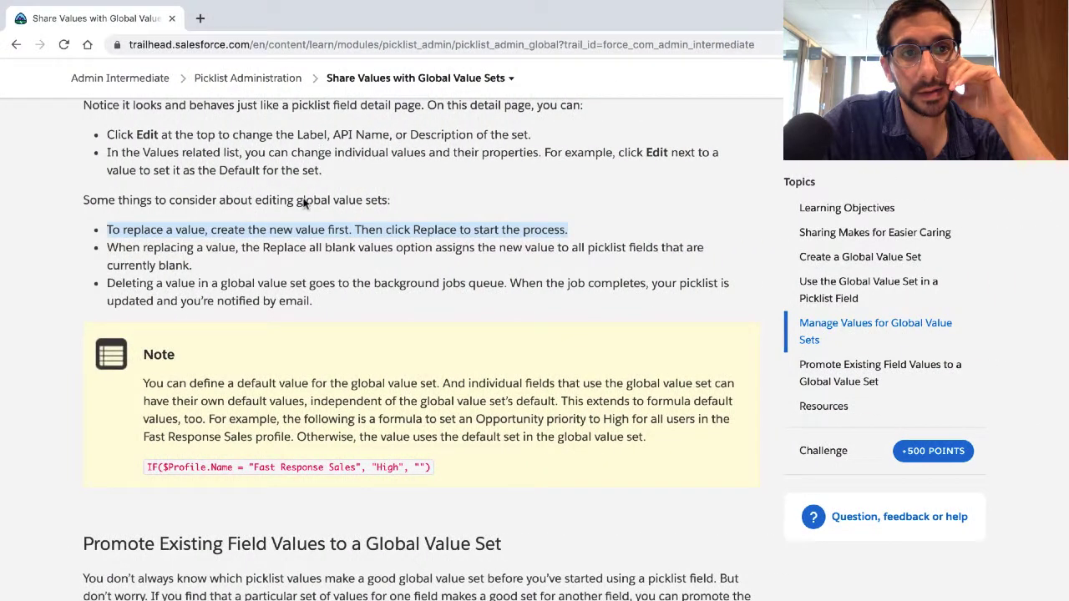
pyautogui.click(237, 263)
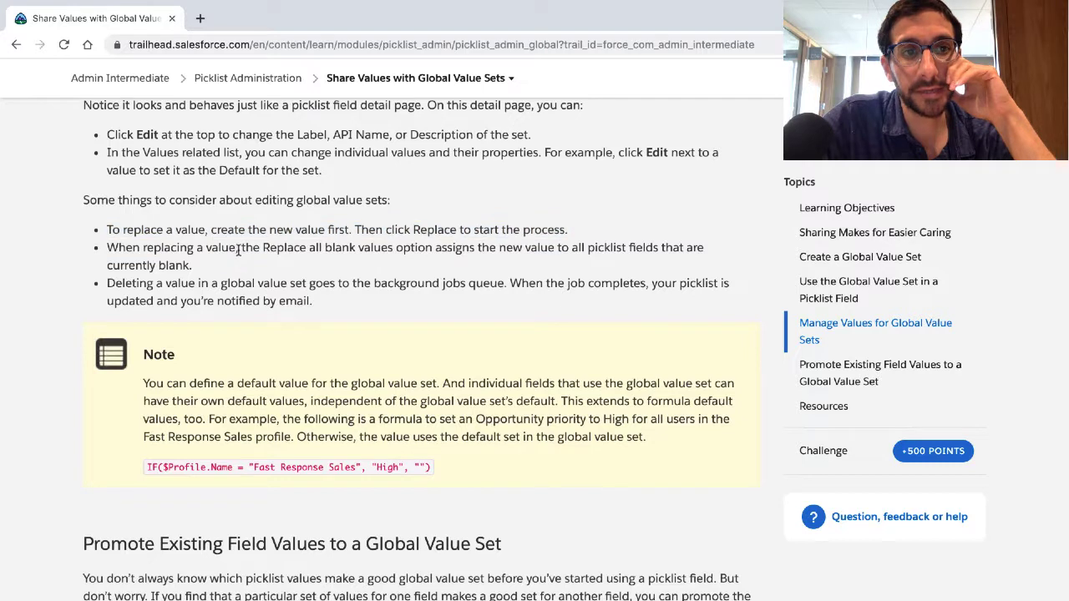
pyautogui.tripleClick(238, 251)
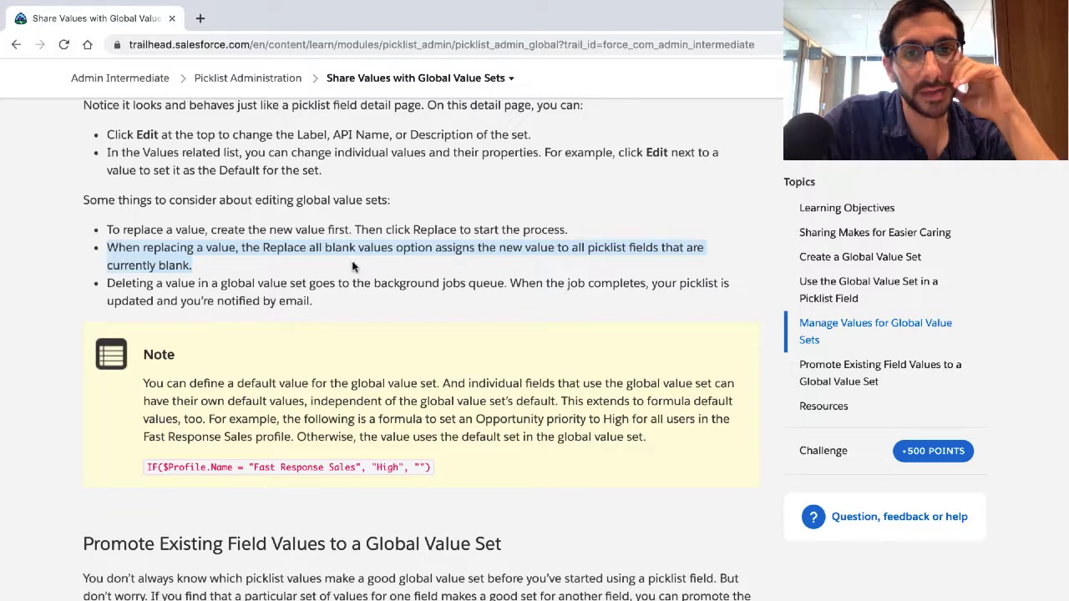
pyautogui.click(299, 296)
pyautogui.tripleClick(299, 296)
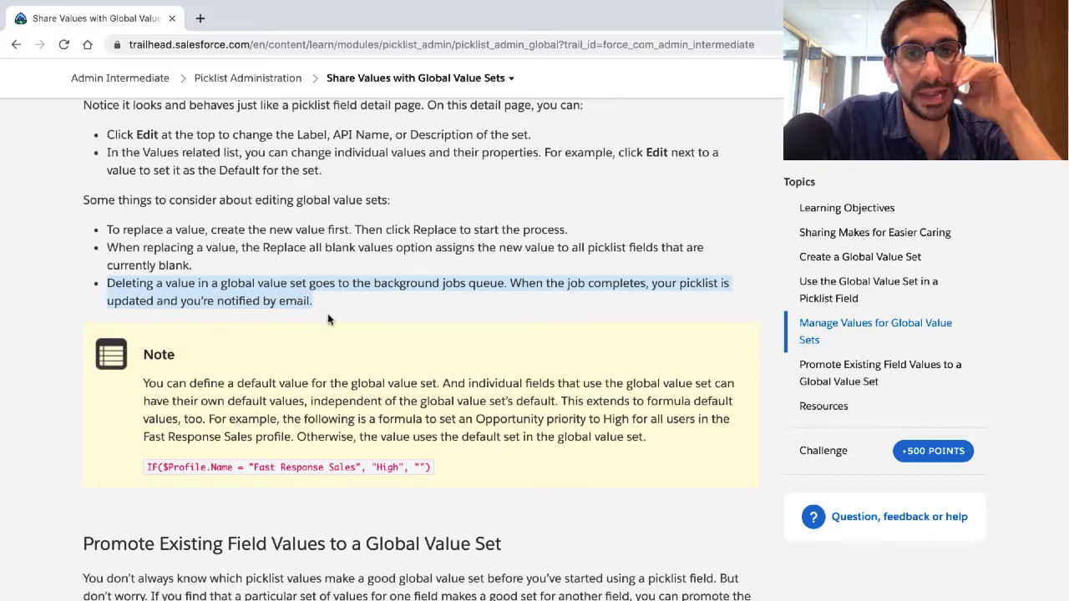
# Step: Highlight the Trailhead note about default values for global value sets and for individual fields
pyautogui.click(290, 393)
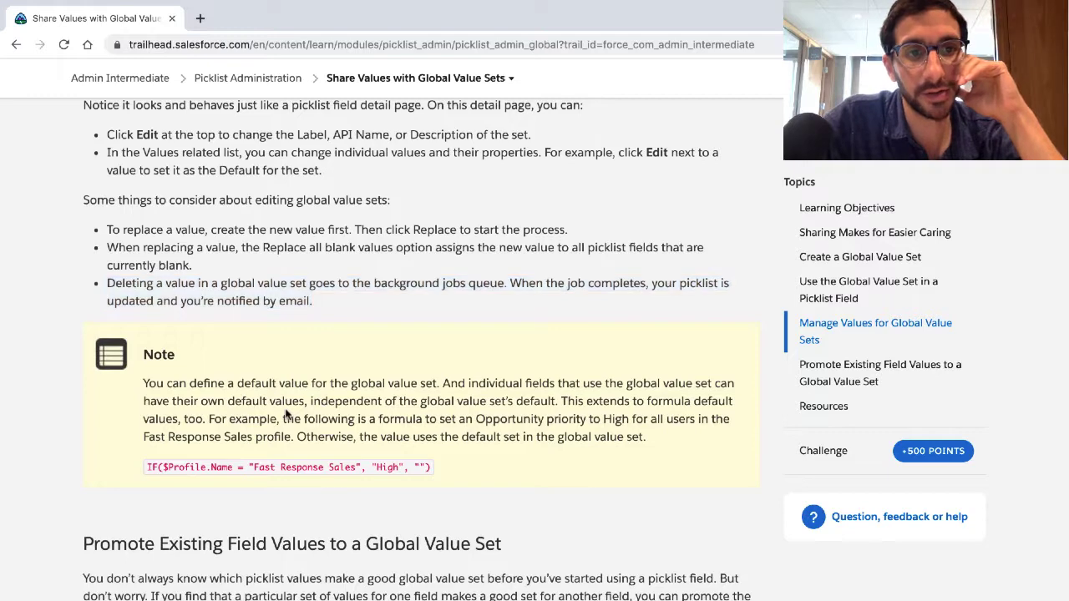
pyautogui.tripleClick(288, 416)
pyautogui.scroll(-3, 285, 411)
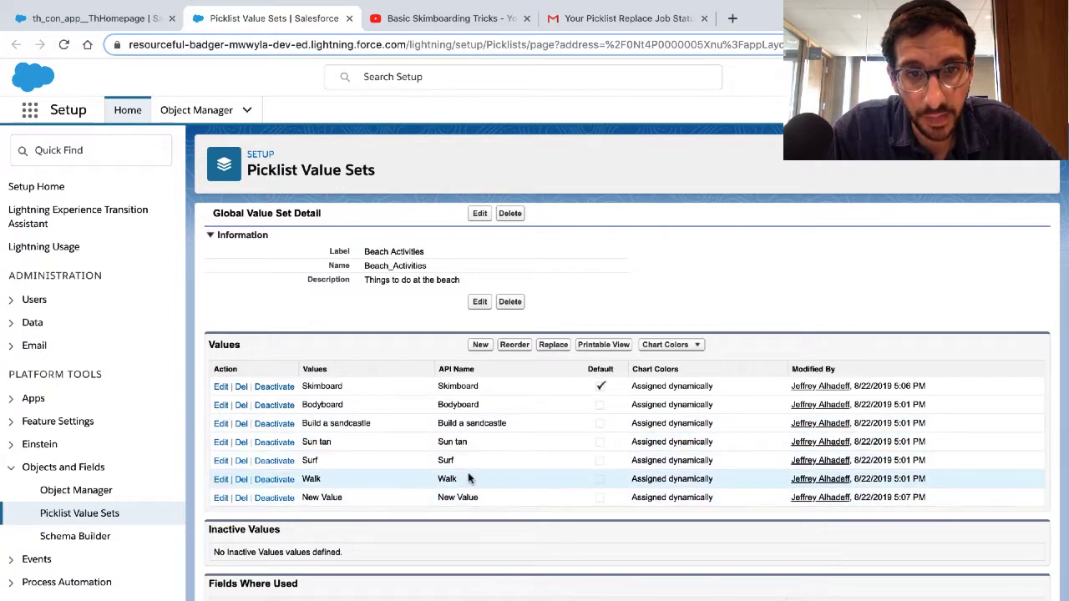
# Step: Compare the replace job e-mail in Gmail with the Sun tan entry among the Beach Activities values in Salesforce Setup
pyautogui.click(619, 25)
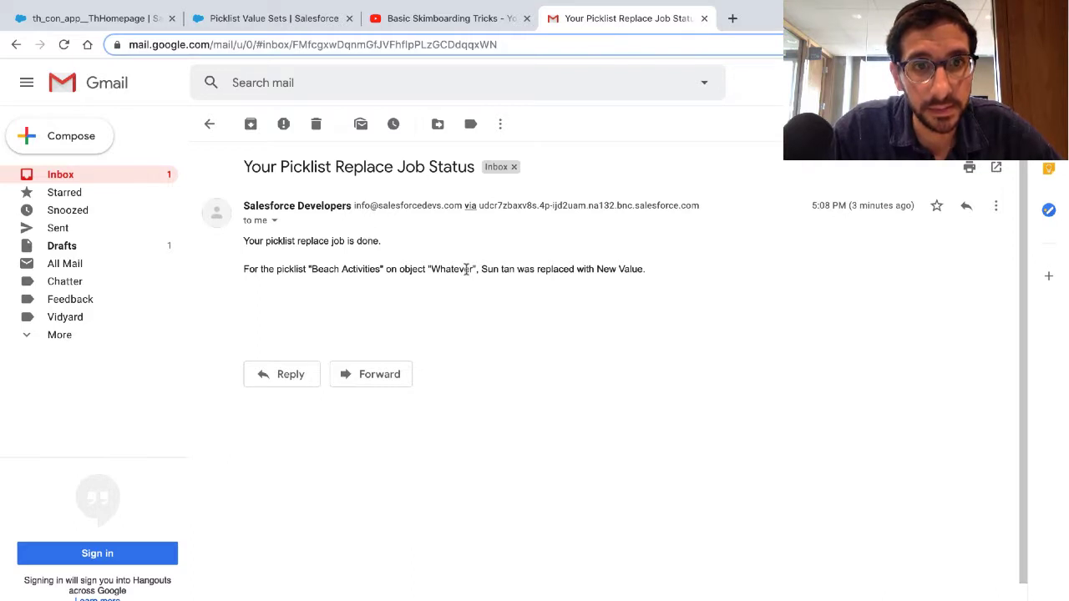
pyautogui.click(303, 20)
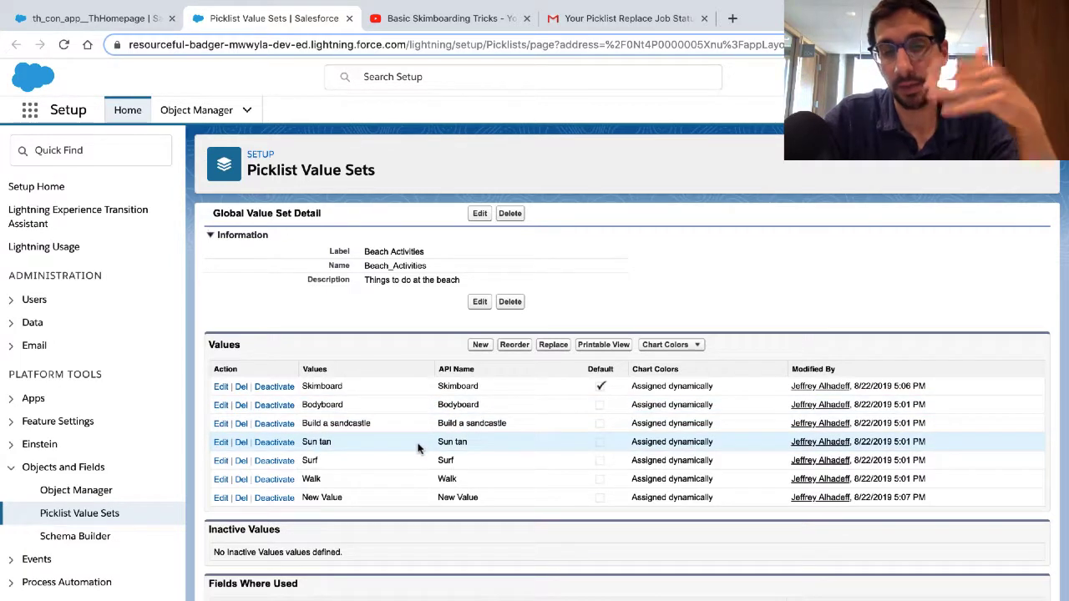
pyautogui.click(615, 19)
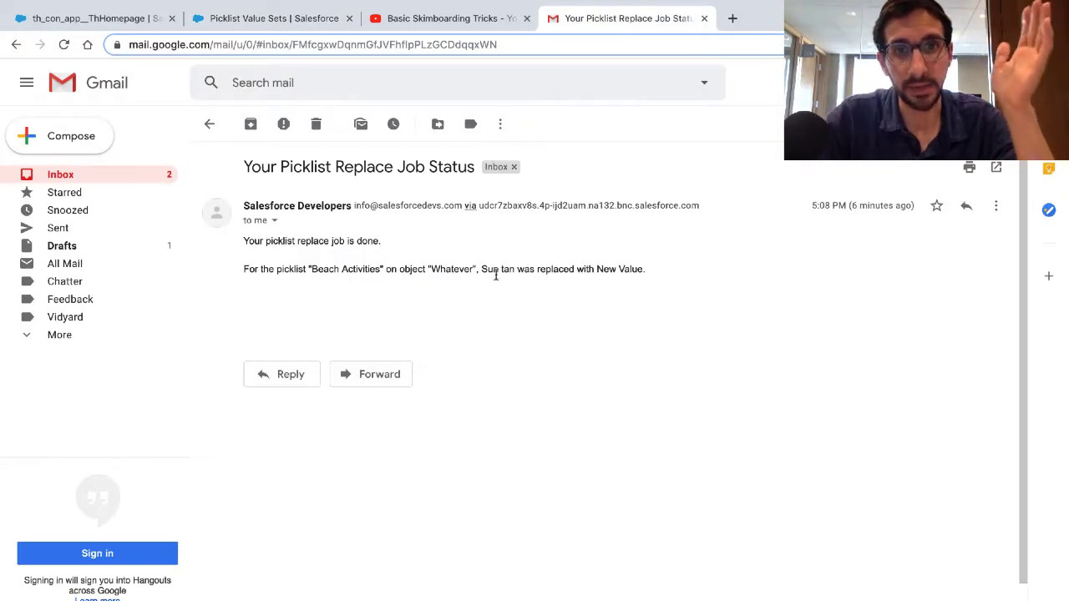
pyautogui.click(282, 25)
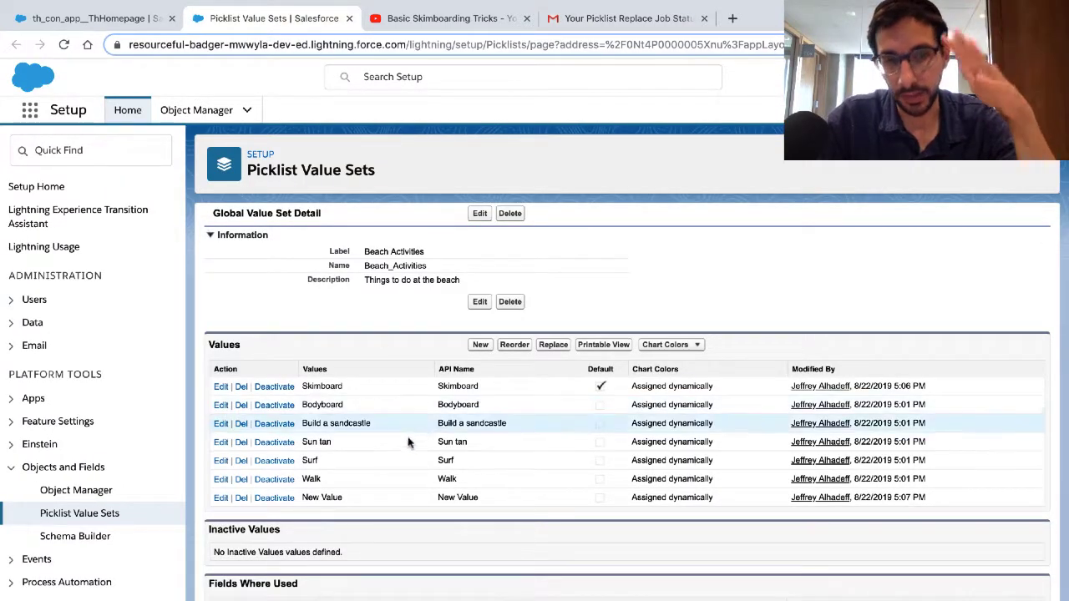
pyautogui.tripleClick(452, 445)
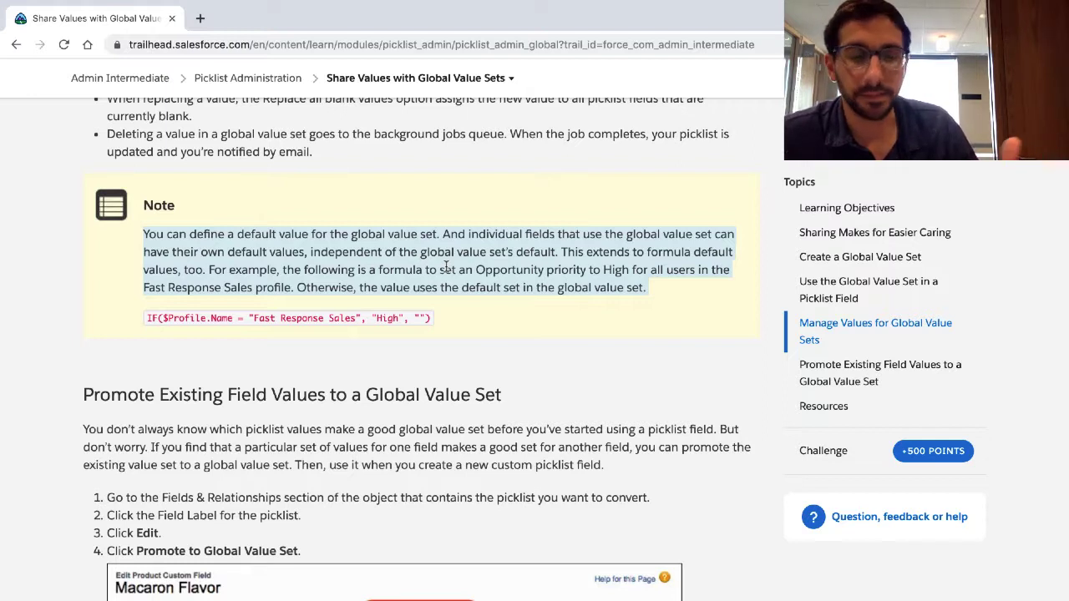
# Step: Highlight the introduction of the Trailhead section on promoting existing field values to a global value set, and read its steps
pyautogui.scroll(-1, 446, 266)
pyautogui.scroll(-1, 446, 266)
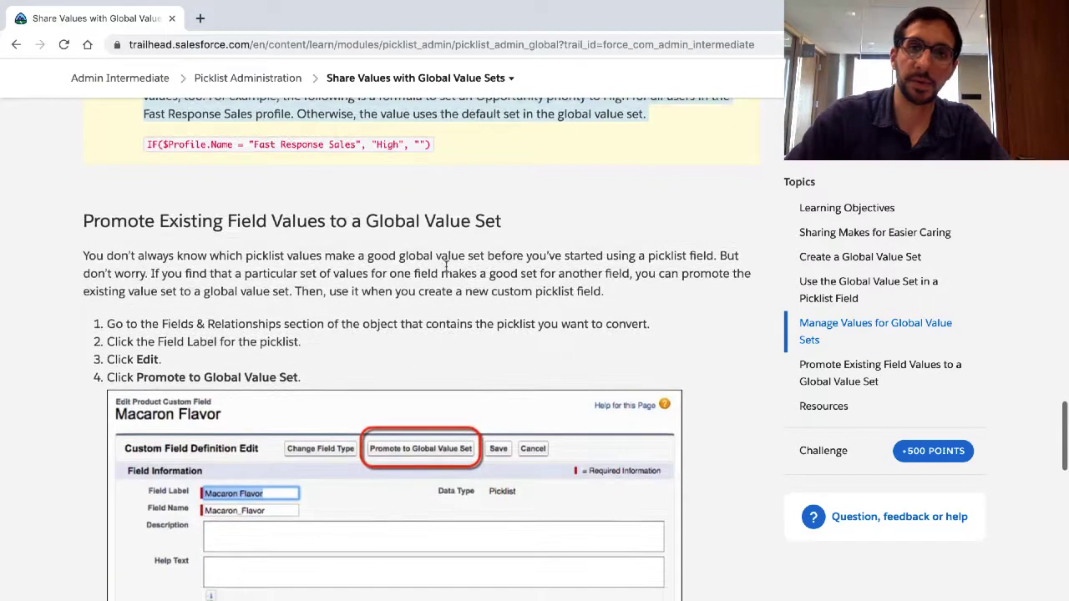
pyautogui.doubleClick(304, 286)
pyautogui.tripleClick(304, 284)
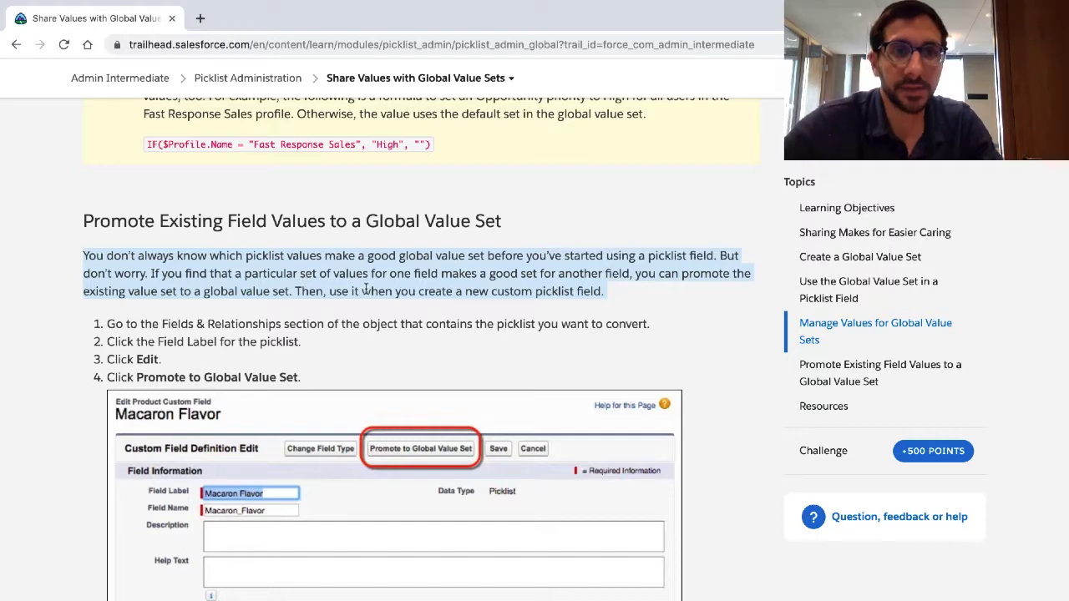
pyautogui.scroll(-1, 365, 293)
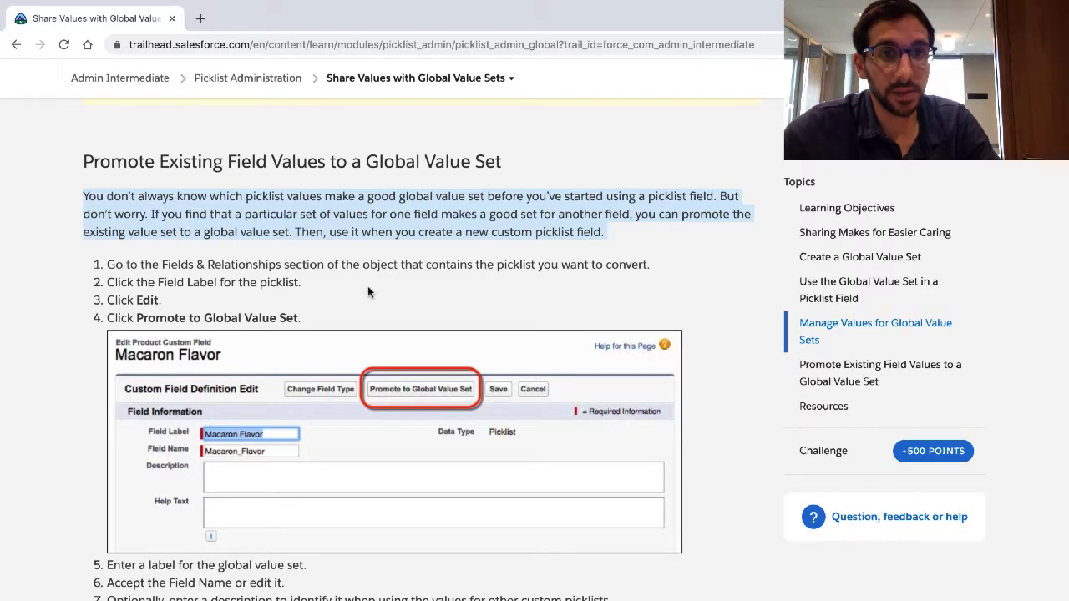
# Step: Highlight the first Trailhead instruction on going to the object's Fields & Relationships section, and read the remaining promotion steps
pyautogui.scroll(-1, 368, 289)
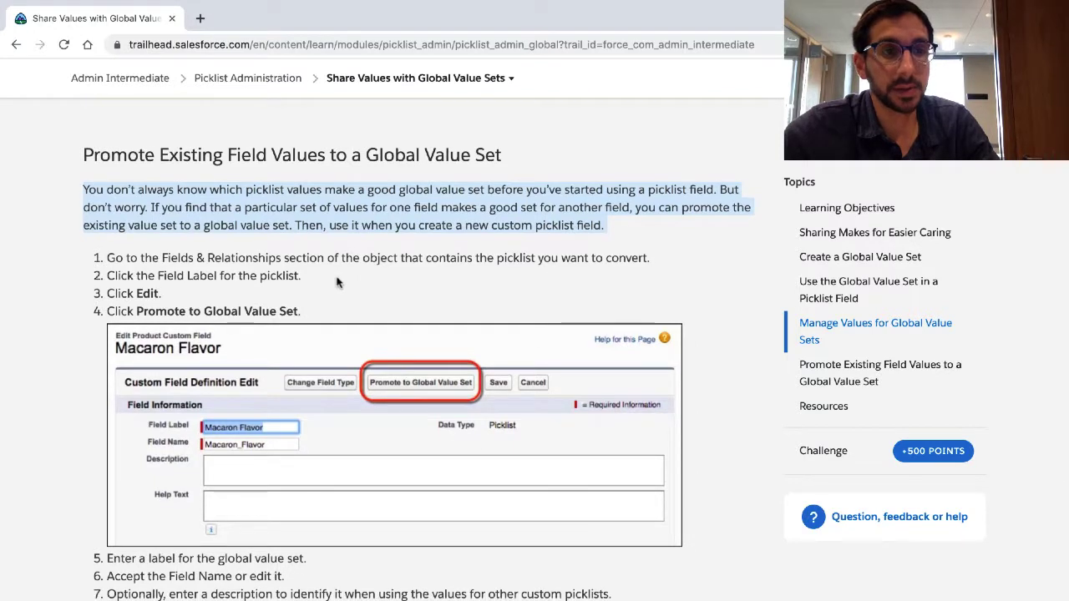
pyautogui.click(338, 282)
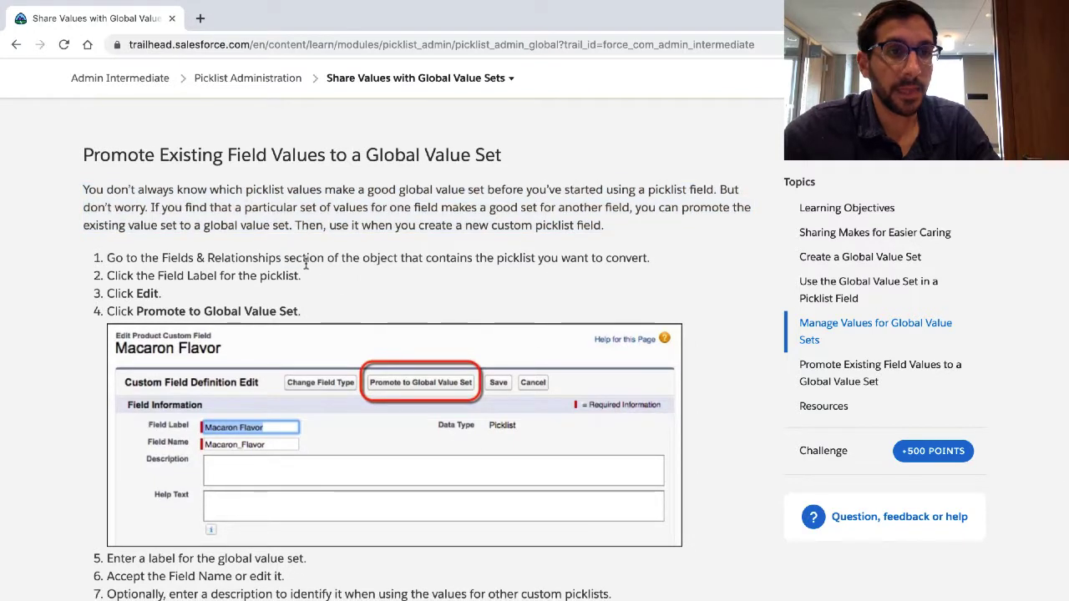
pyautogui.tripleClick(305, 264)
pyautogui.scroll(-1, 306, 279)
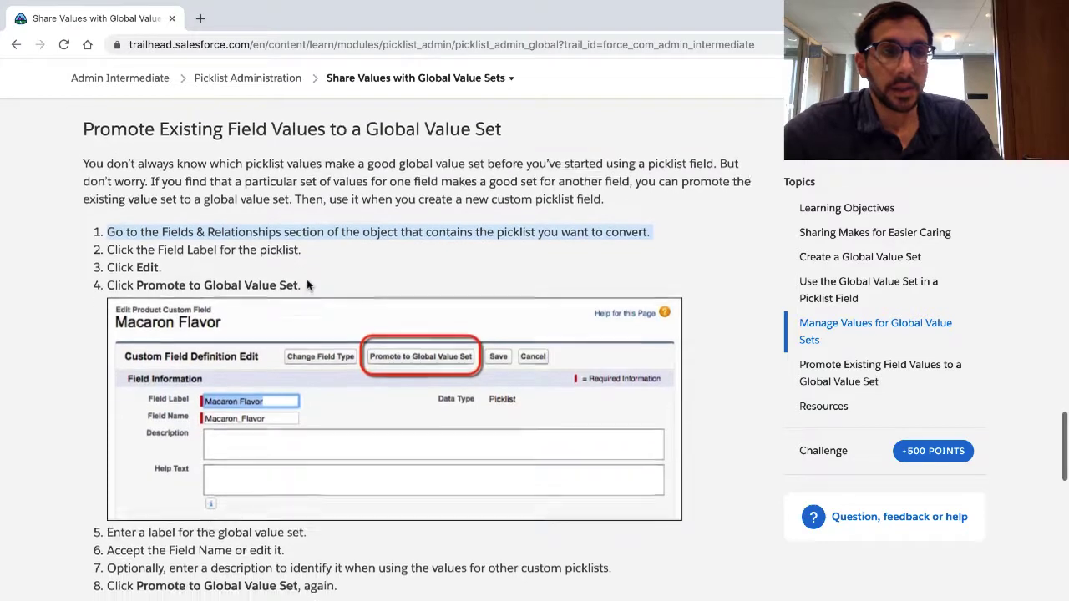
pyautogui.scroll(-1, 306, 284)
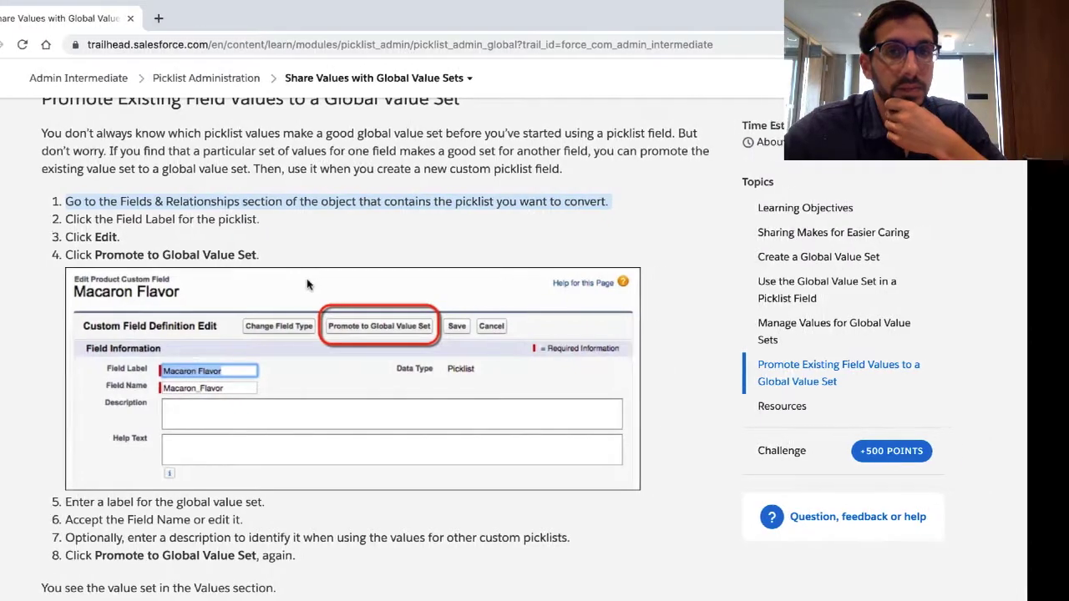
# Step: Switch to Salesforce Setup and open the Fields & Relationships list of the Whatever object
pyautogui.hotkey('ctrl', 'Left')
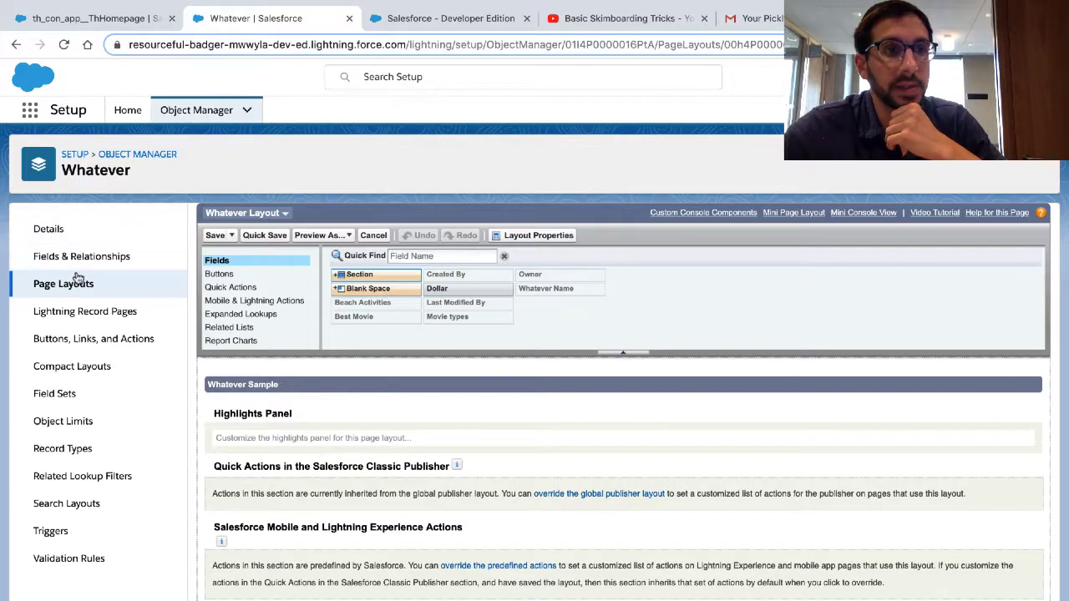
pyautogui.hotkey('ctrl', 'Right')
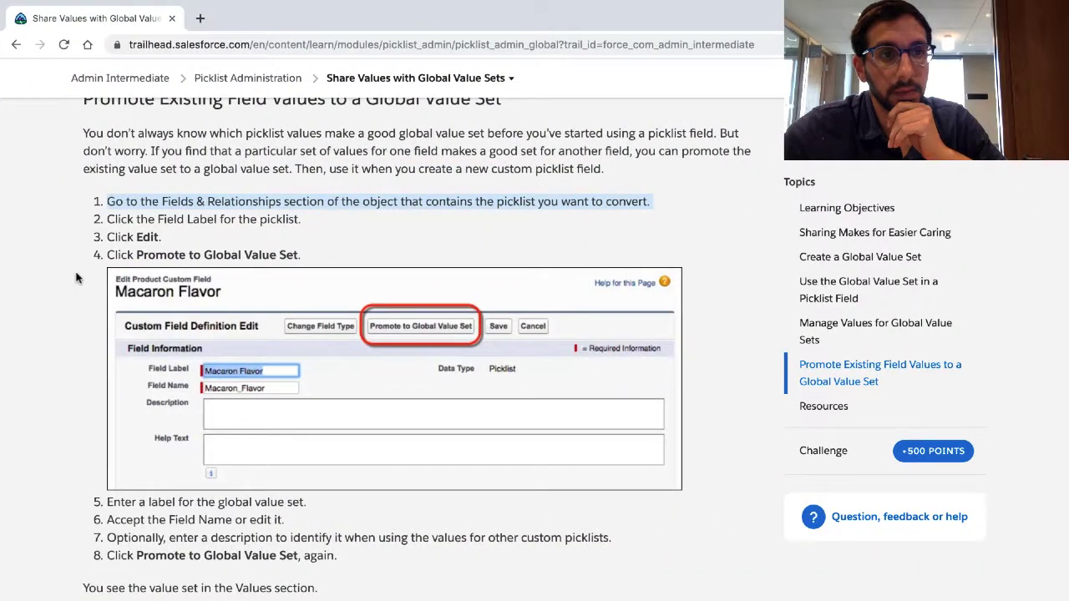
pyautogui.hotkey('ctrl', 'Left')
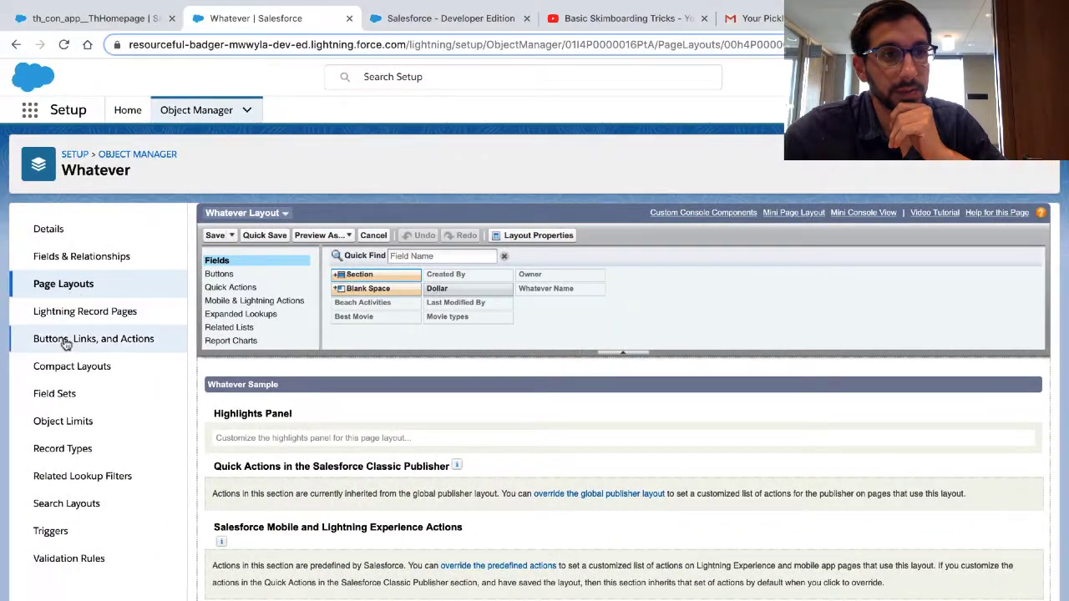
pyautogui.click(75, 256)
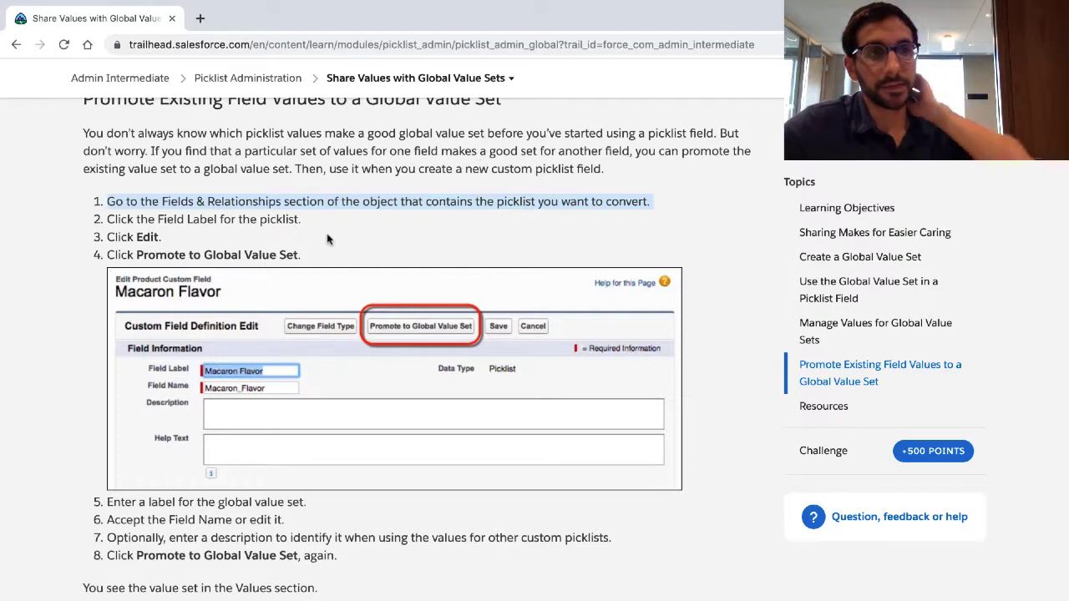
# Step: Highlight the Trailhead instructions on the picklist's field label and on Promote to Global Value Set, and return to Salesforce Setup
pyautogui.tripleClick(274, 221)
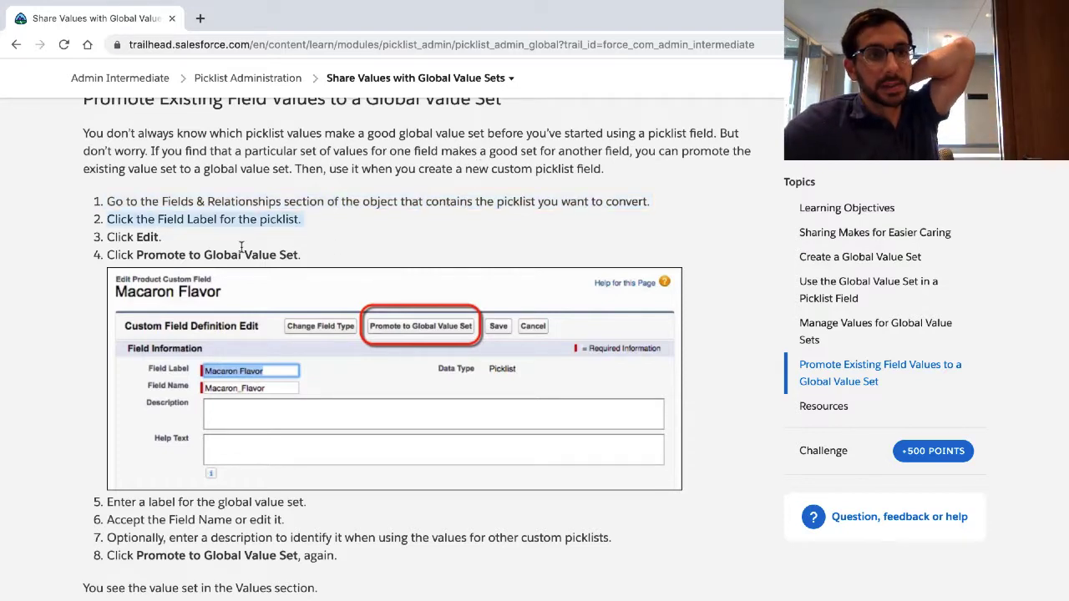
pyautogui.click(241, 248)
pyautogui.tripleClick(241, 251)
pyautogui.click(237, 247)
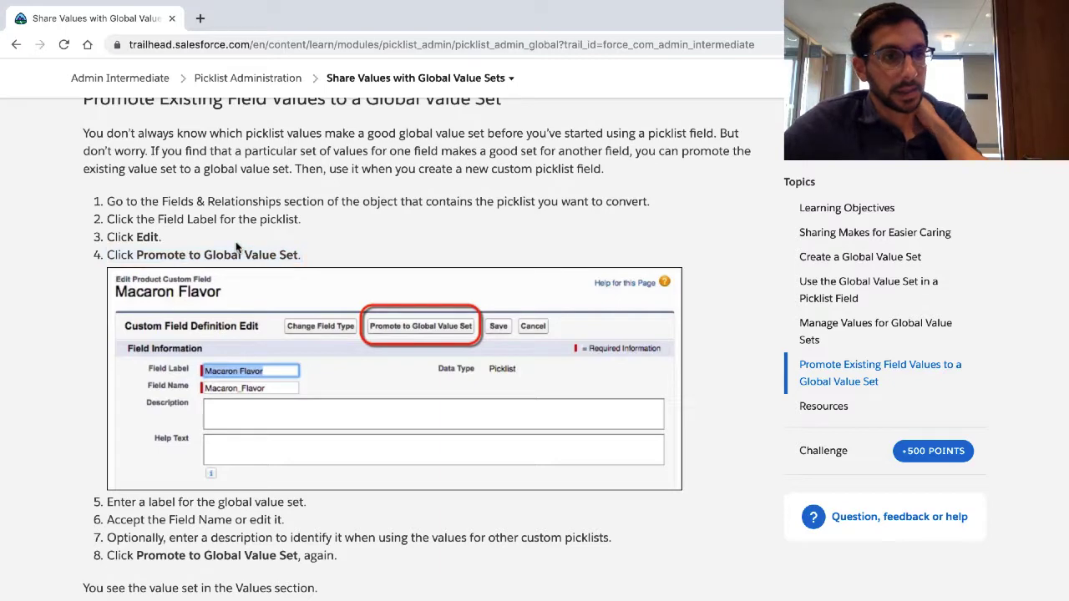
pyautogui.hotkey('ctrl', 'Left')
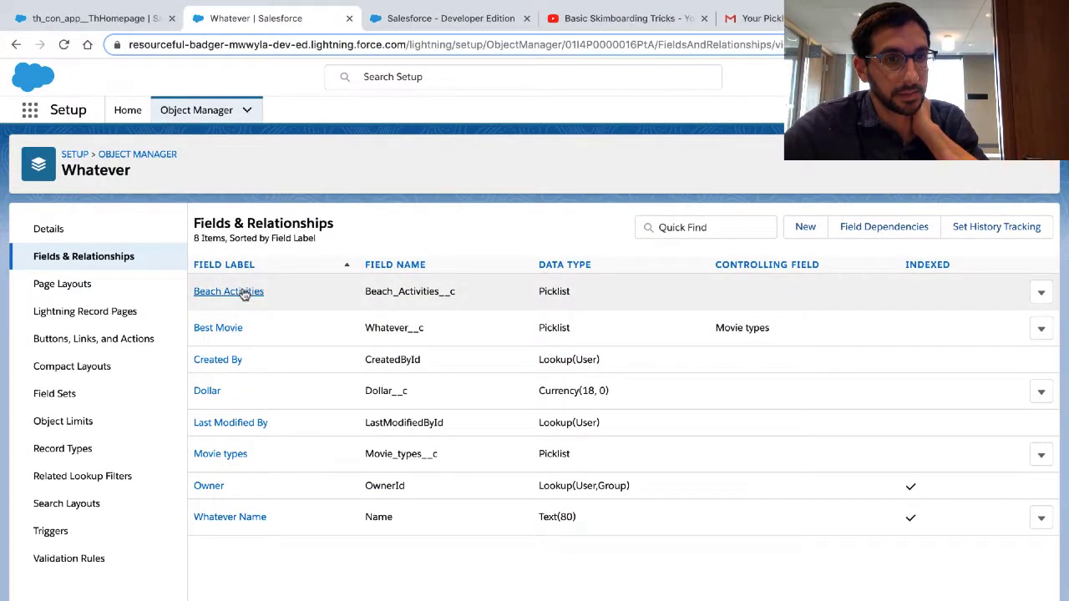
pyautogui.click(228, 291)
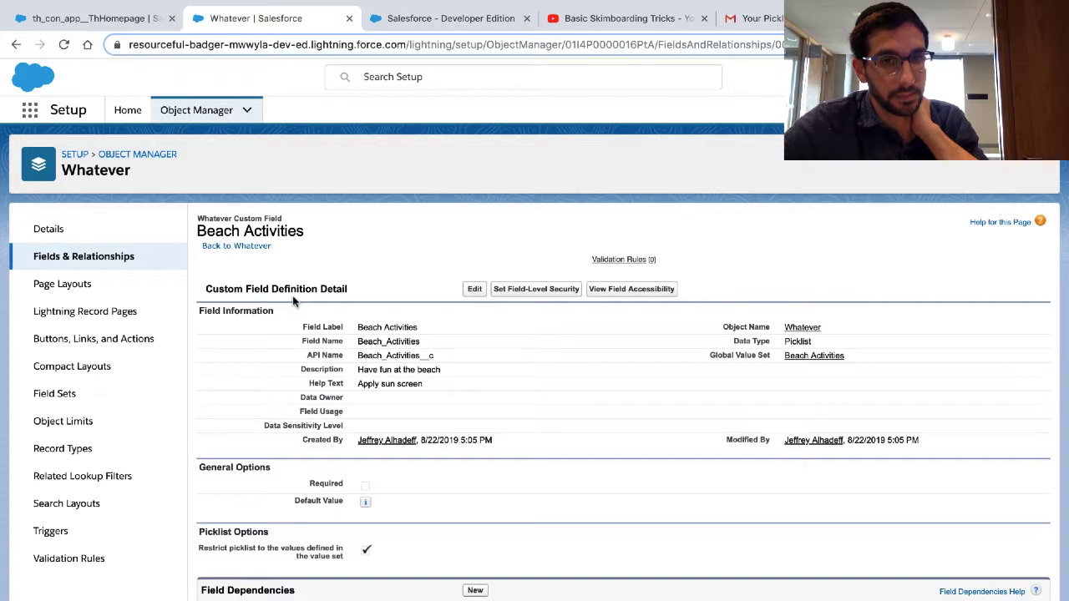
pyautogui.scroll(-3, 292, 300)
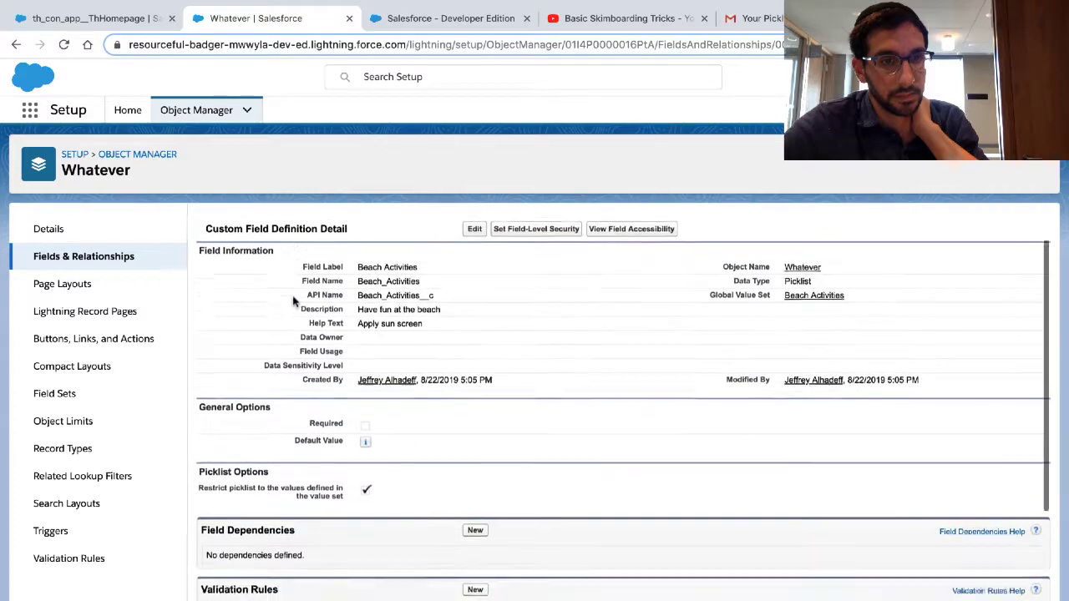
pyautogui.scroll(-1, 292, 298)
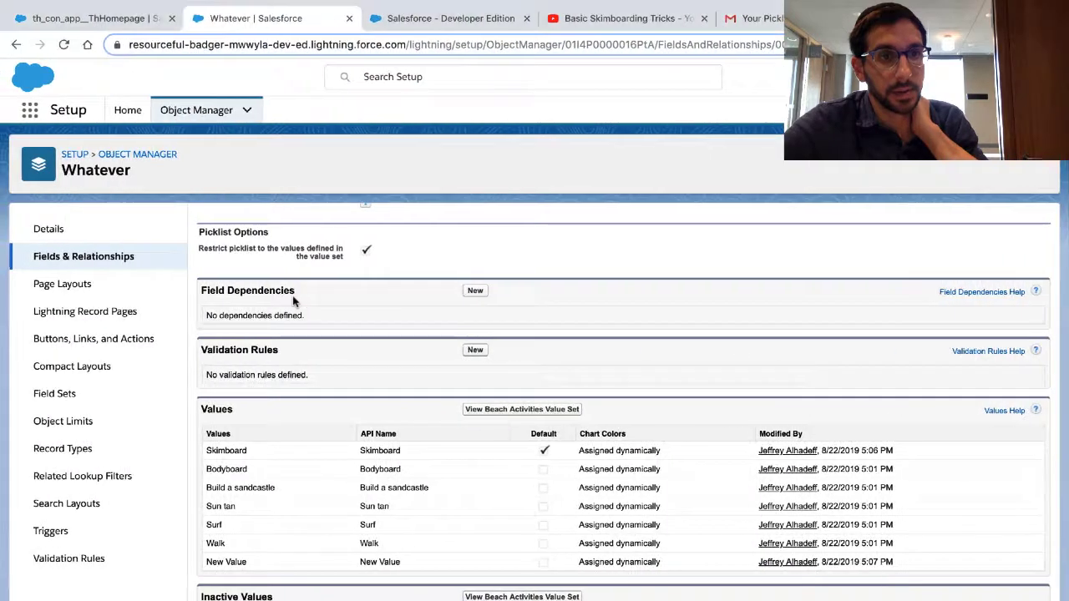
pyautogui.scroll(3, 294, 298)
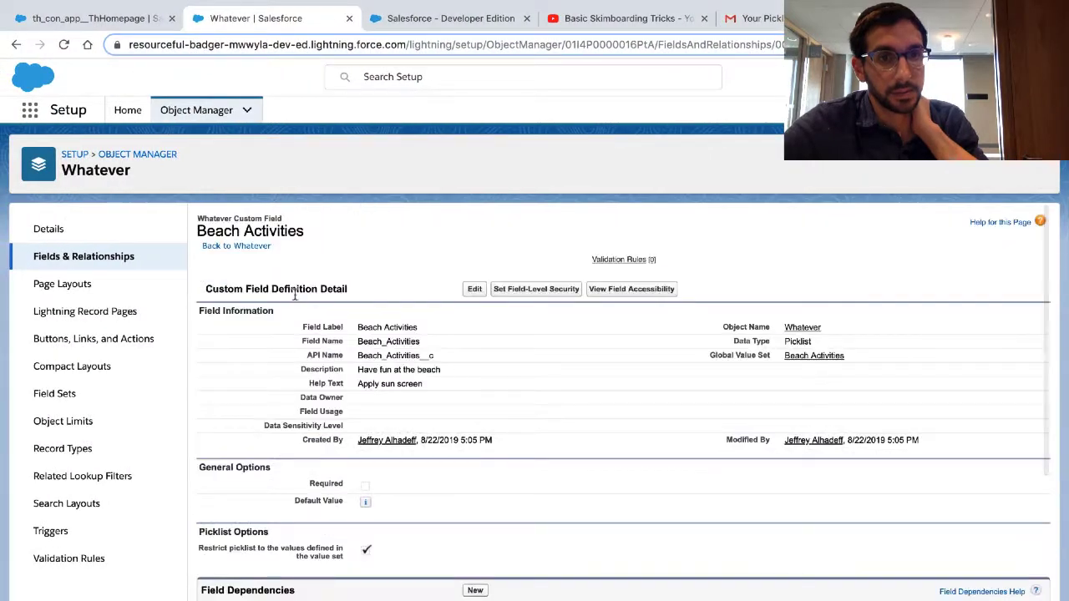
pyautogui.click(473, 289)
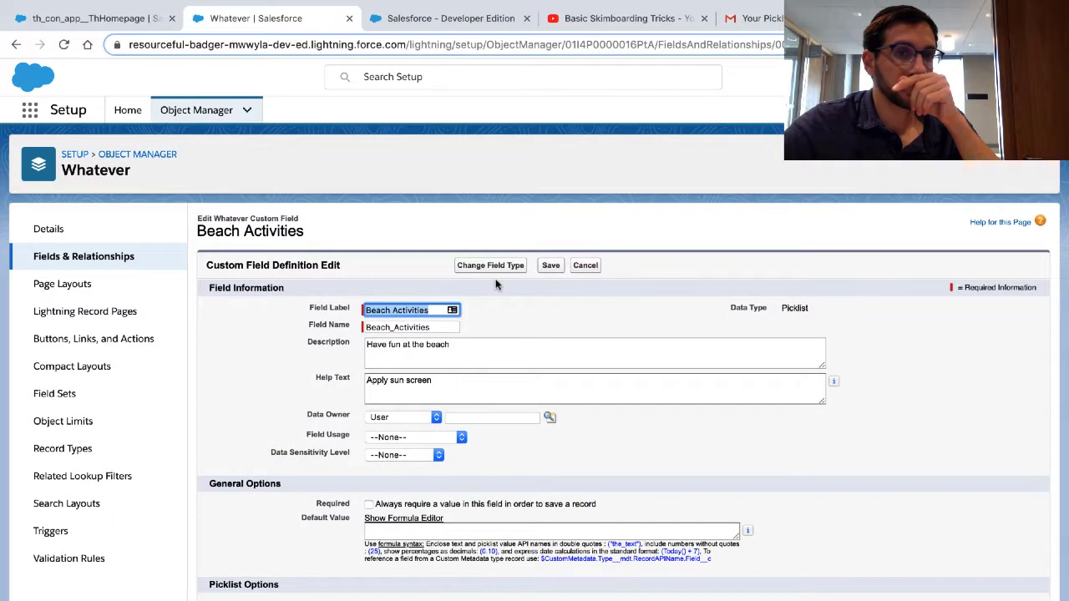
pyautogui.click(587, 268)
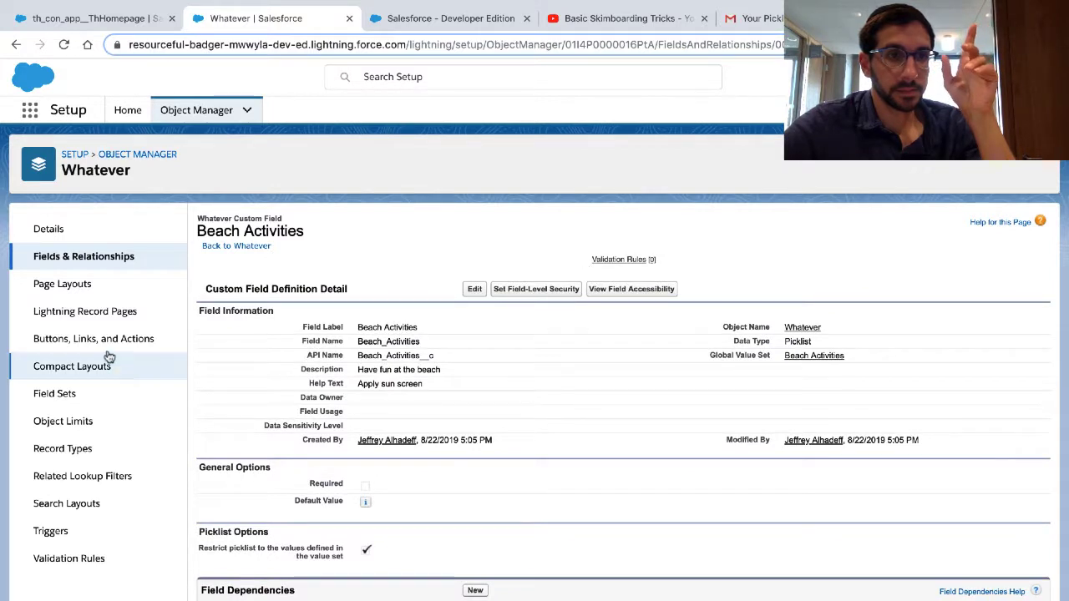
pyautogui.click(118, 260)
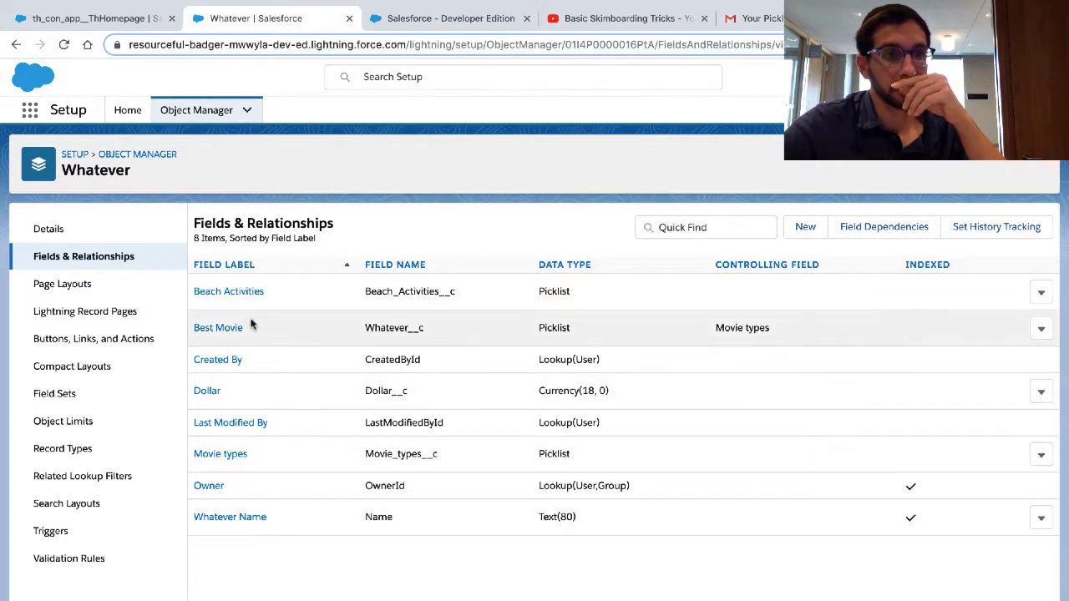
# Step: Promote the Best Movie picklist's values to a global value set labelled Best movies, named Best_movies, with the description Totally
pyautogui.click(230, 332)
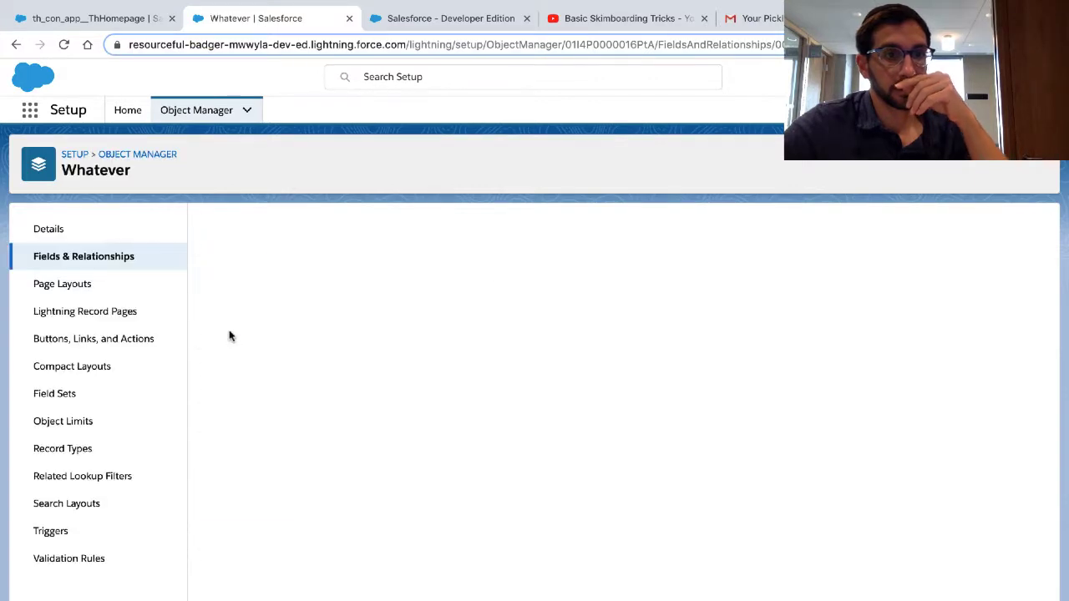
pyautogui.click(472, 288)
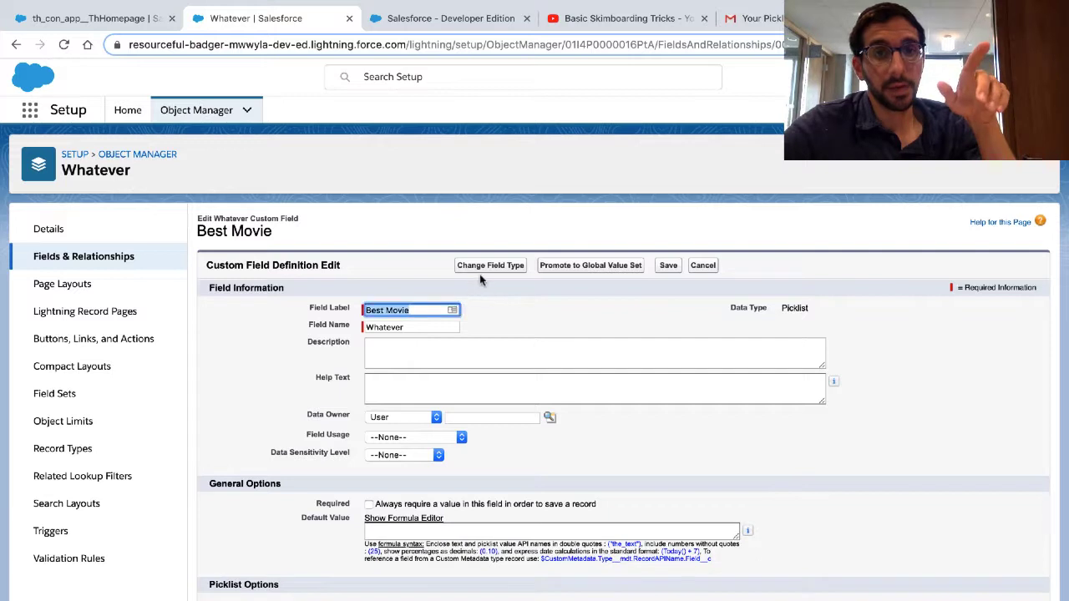
pyautogui.click(557, 267)
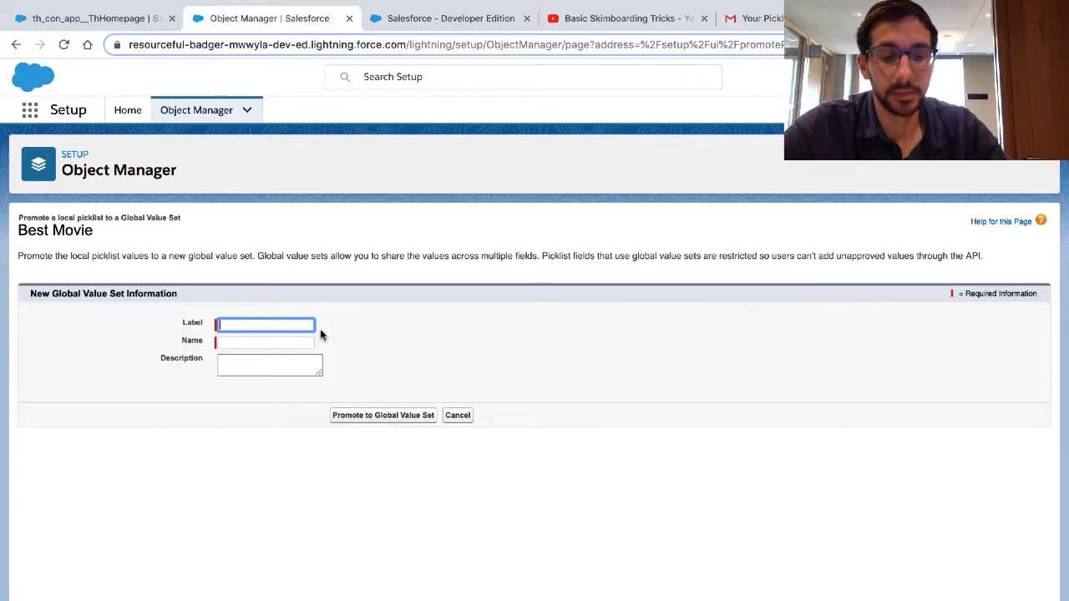
pyautogui.write('Best movies')
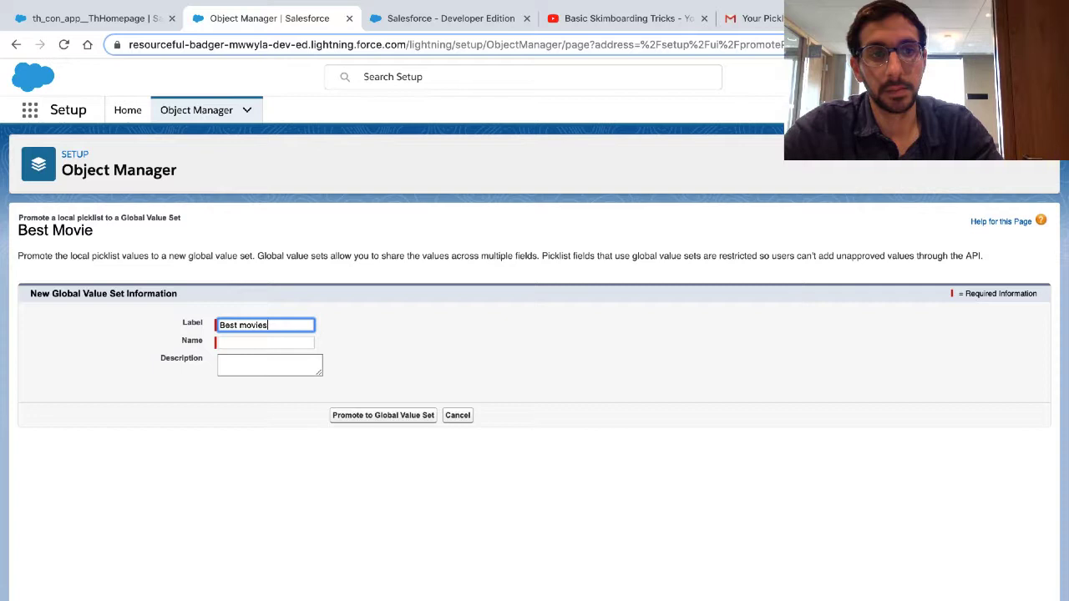
pyautogui.press('Tab')
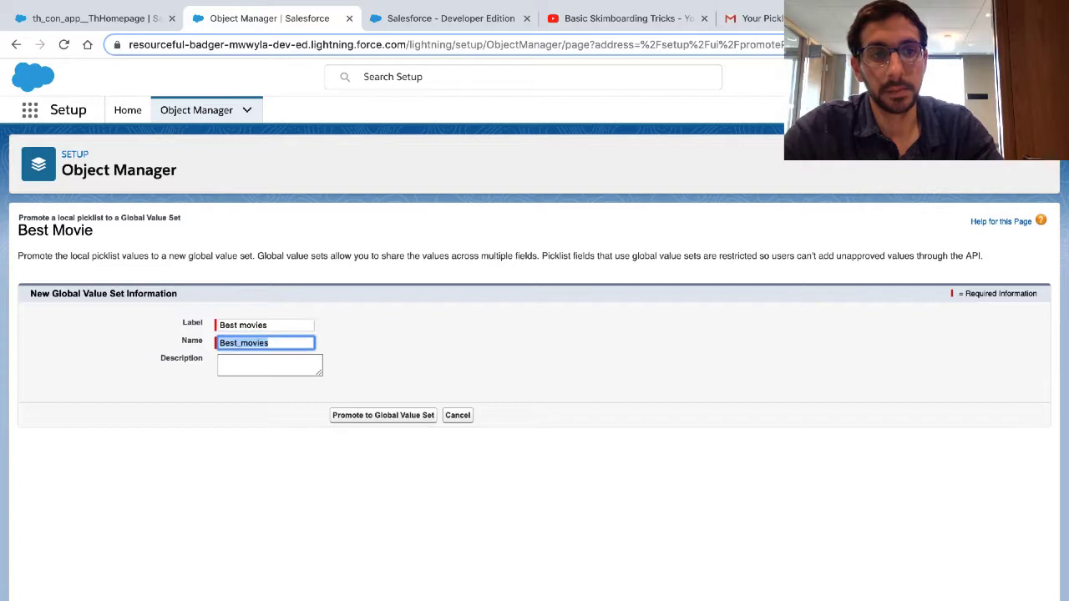
pyautogui.press('Tab')
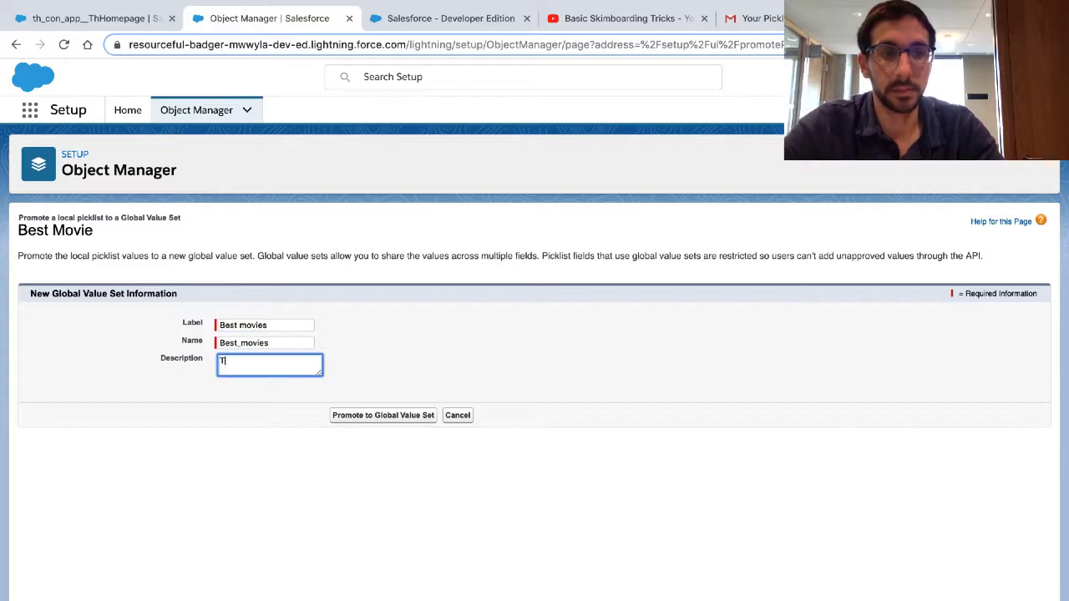
pyautogui.write('Totally')
pyautogui.press('Tab')
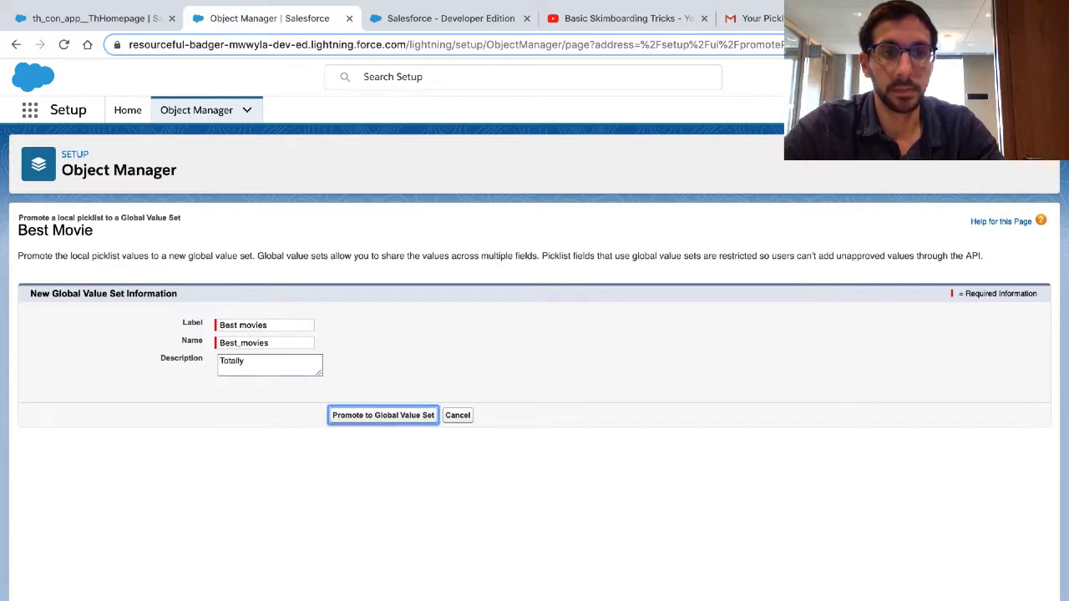
pyautogui.press('Return')
# Step: Highlight Trailhead's final instruction on promoting the value set, and check the Best Movie field's details in Salesforce Setup
pyautogui.hotkey('ctrl', 'Right')
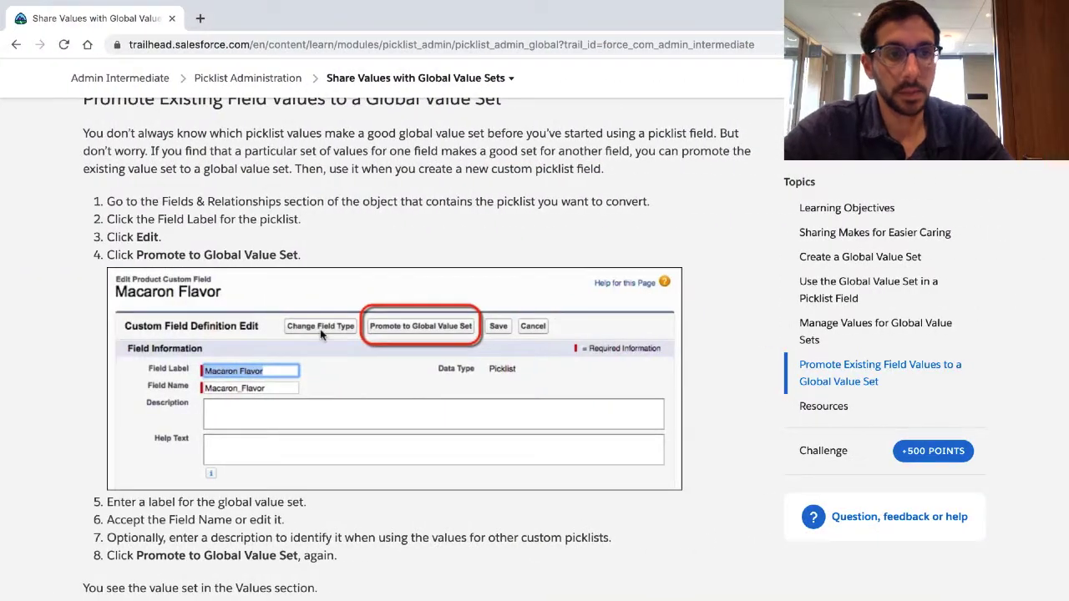
pyautogui.scroll(-4, 320, 334)
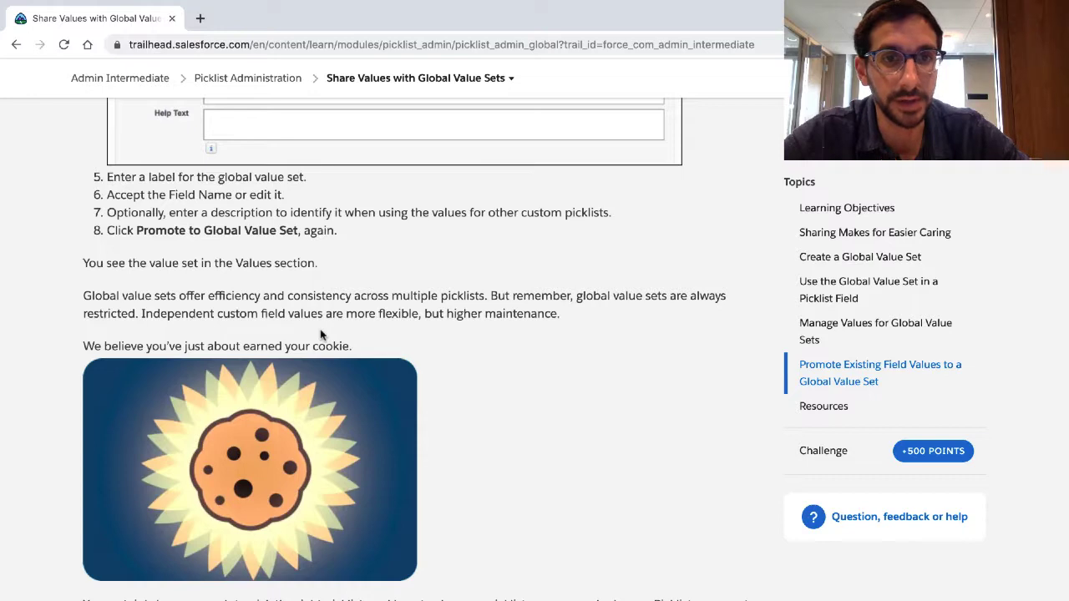
pyautogui.tripleClick(298, 226)
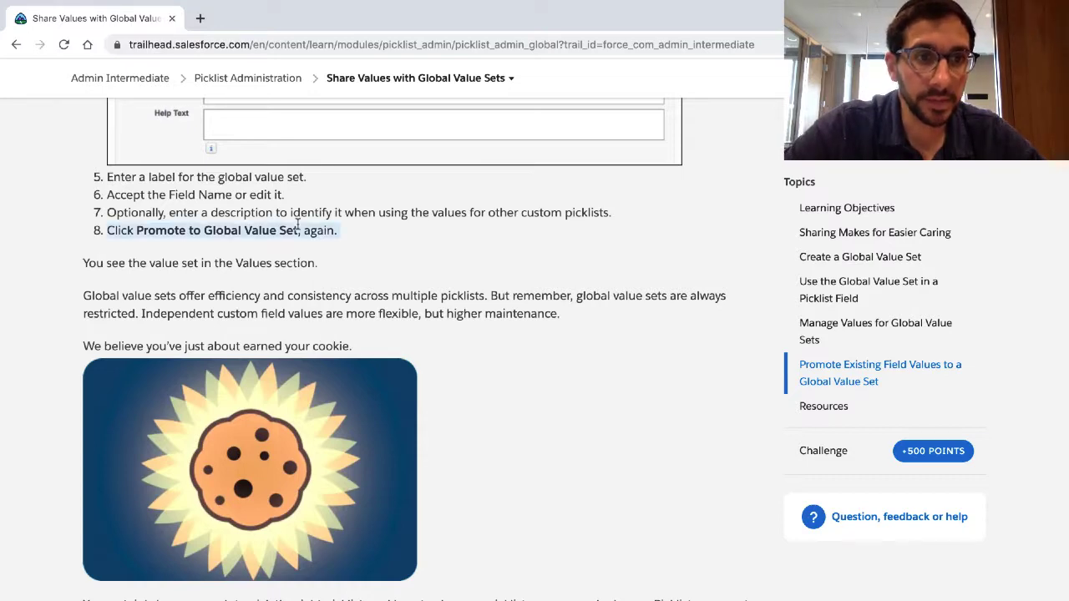
pyautogui.hotkey('ctrl', 'Left')
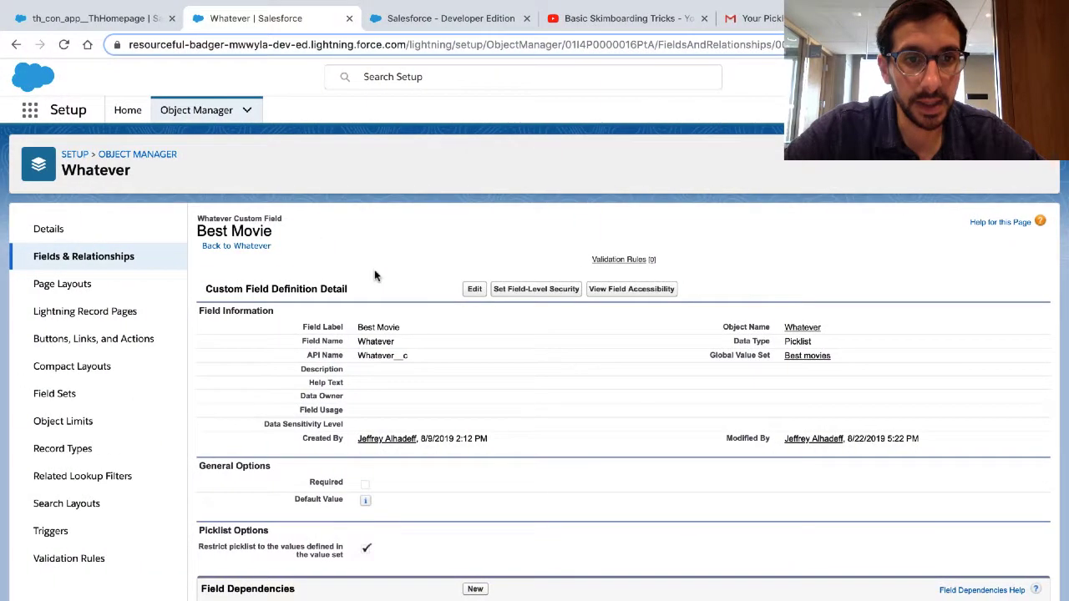
# Step: Highlight the Trailhead note on seeing the value set in the Values section, and compare it with the Best Movie field page
pyautogui.hotkey('ctrl', 'Right')
pyautogui.scroll(-2, 375, 276)
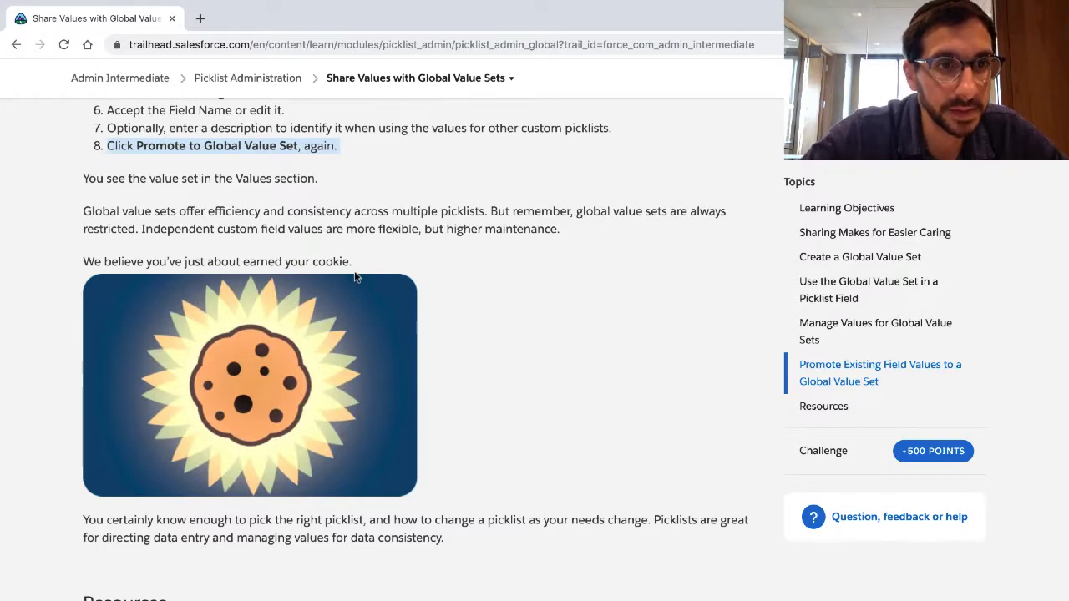
pyautogui.tripleClick(223, 181)
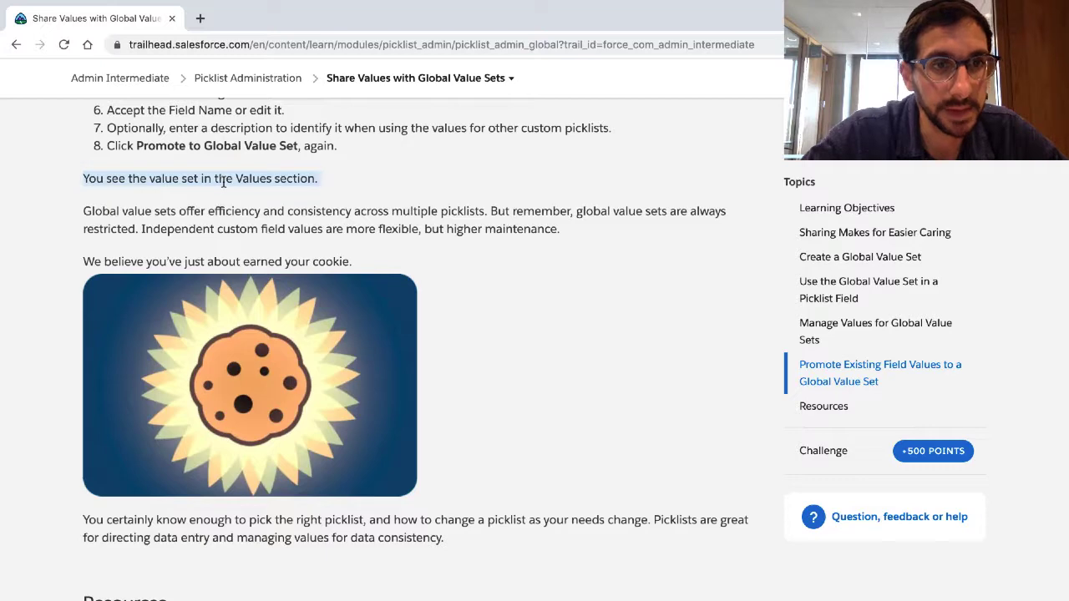
pyautogui.hotkey('ctrl', 'Left')
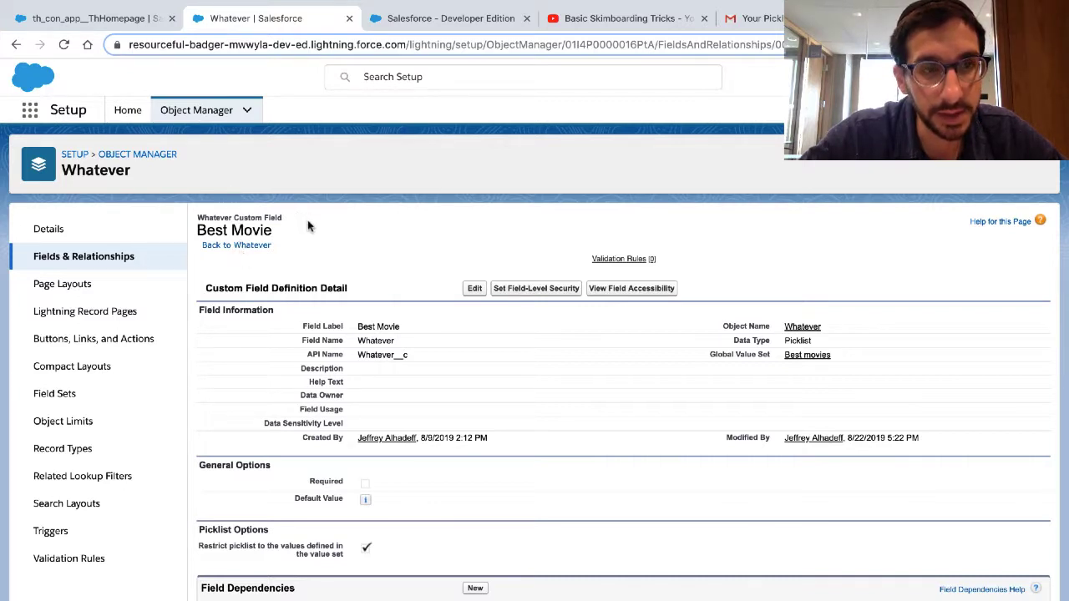
pyautogui.hotkey('ctrl', 'Right')
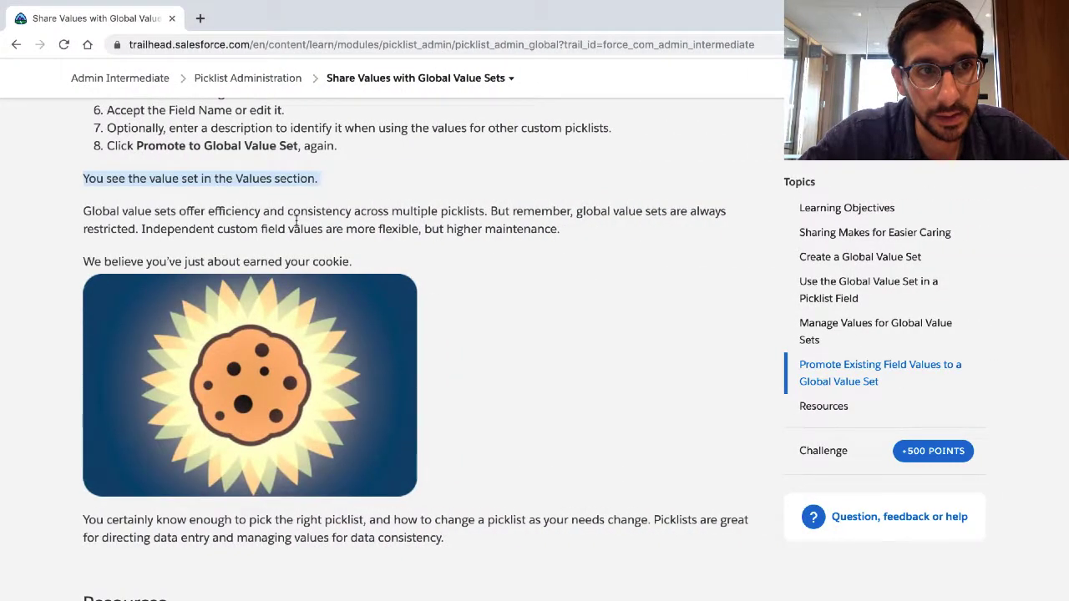
pyautogui.scroll(2, 294, 226)
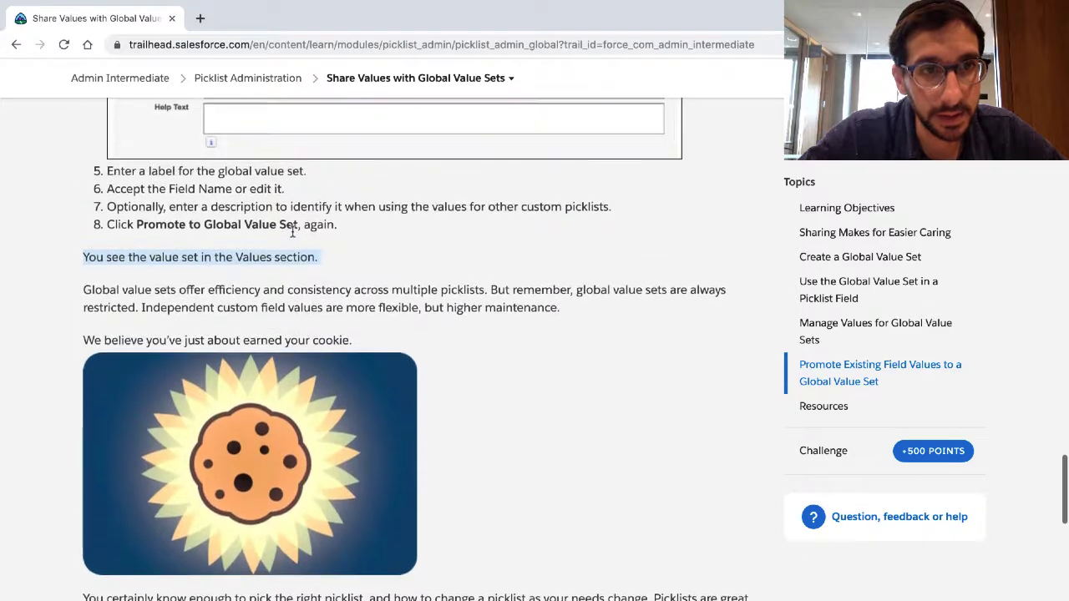
pyautogui.hotkey('ctrl', 'Left')
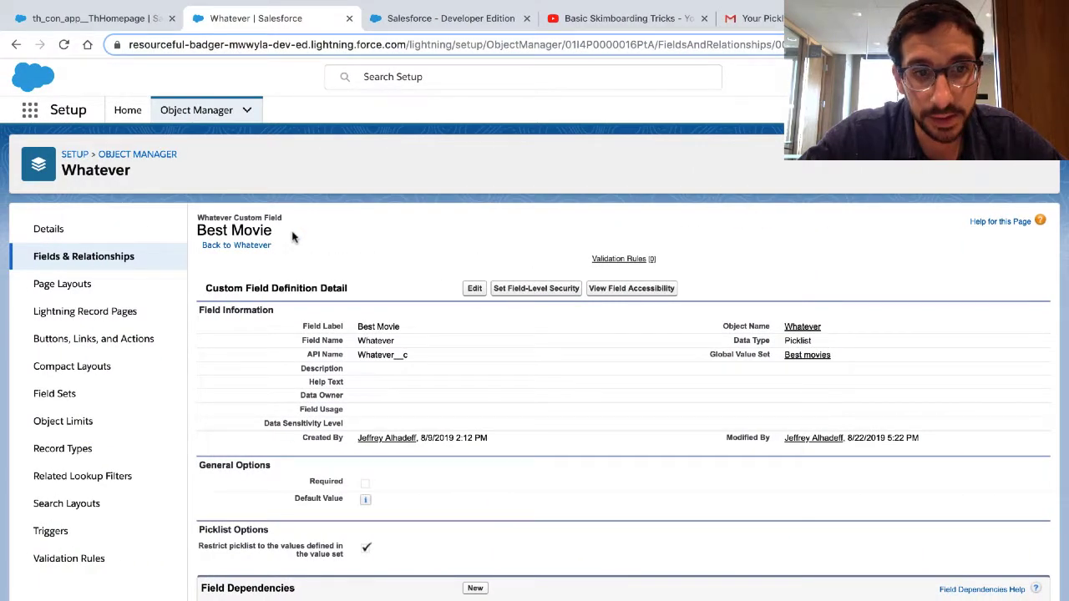
# Step: Return from the Best Movie field page to Trailhead and highlight the closing remarks on global value set efficiency and the earned cookie
pyautogui.scroll(-2, 292, 238)
pyautogui.scroll(2, 292, 238)
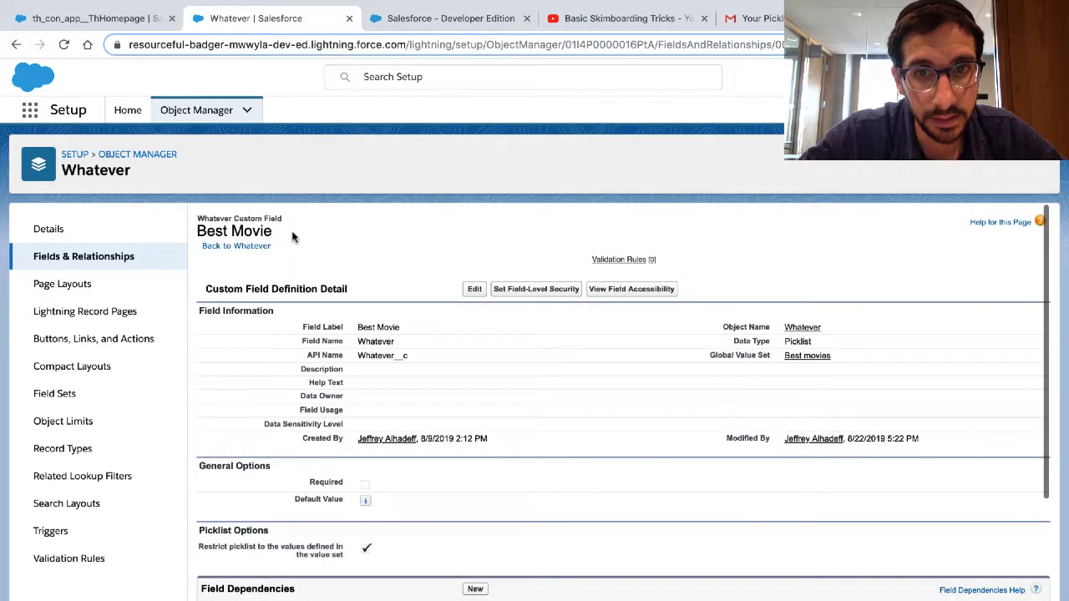
pyautogui.hotkey('ctrl', 'Right')
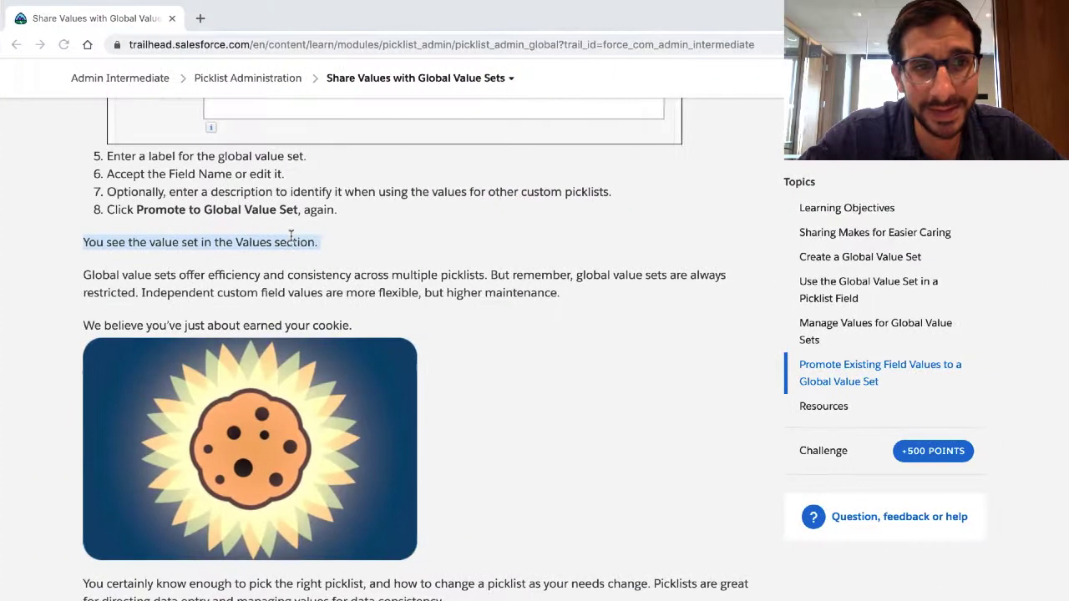
pyautogui.tripleClick(216, 274)
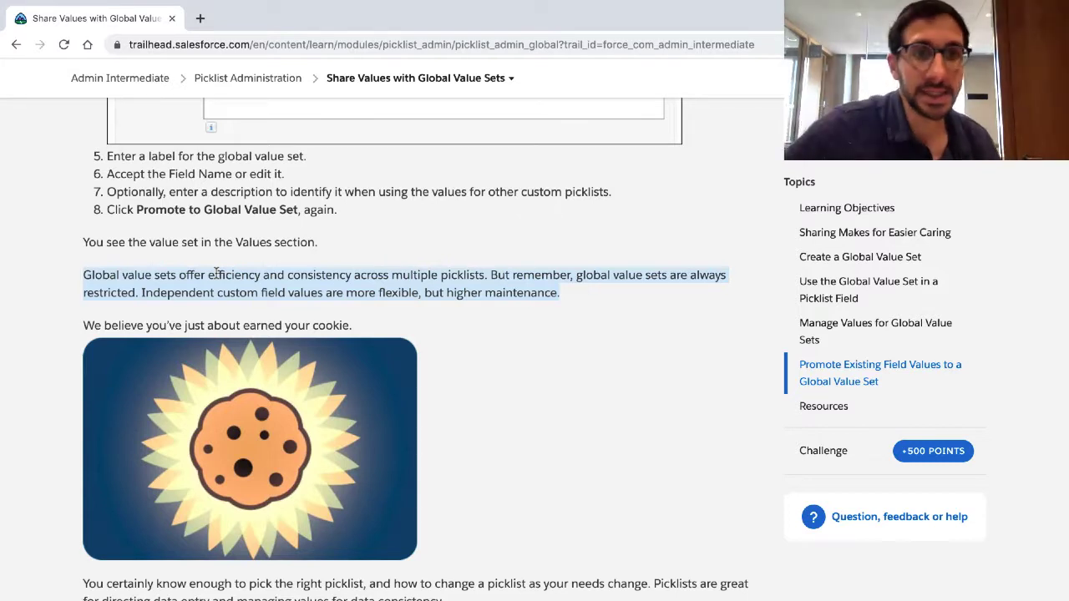
pyautogui.tripleClick(215, 326)
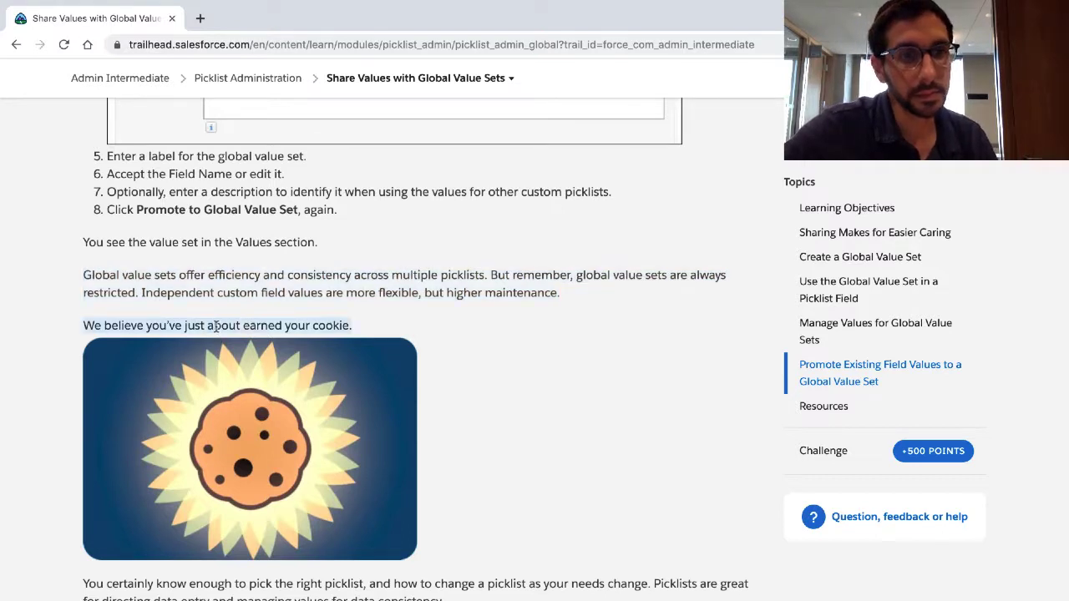
pyautogui.scroll(-3, 215, 325)
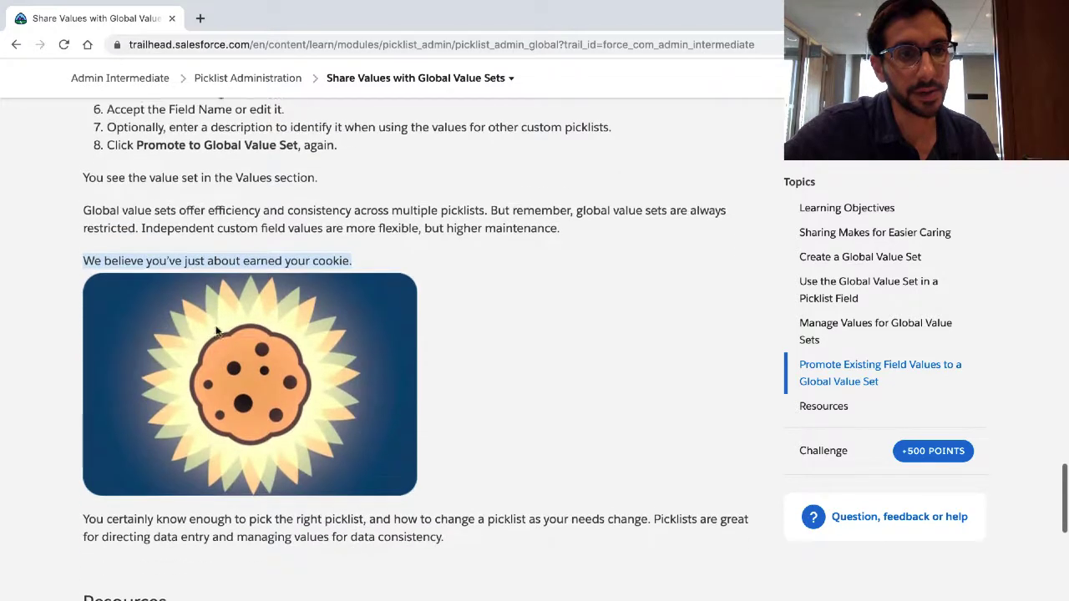
pyautogui.tripleClick(214, 469)
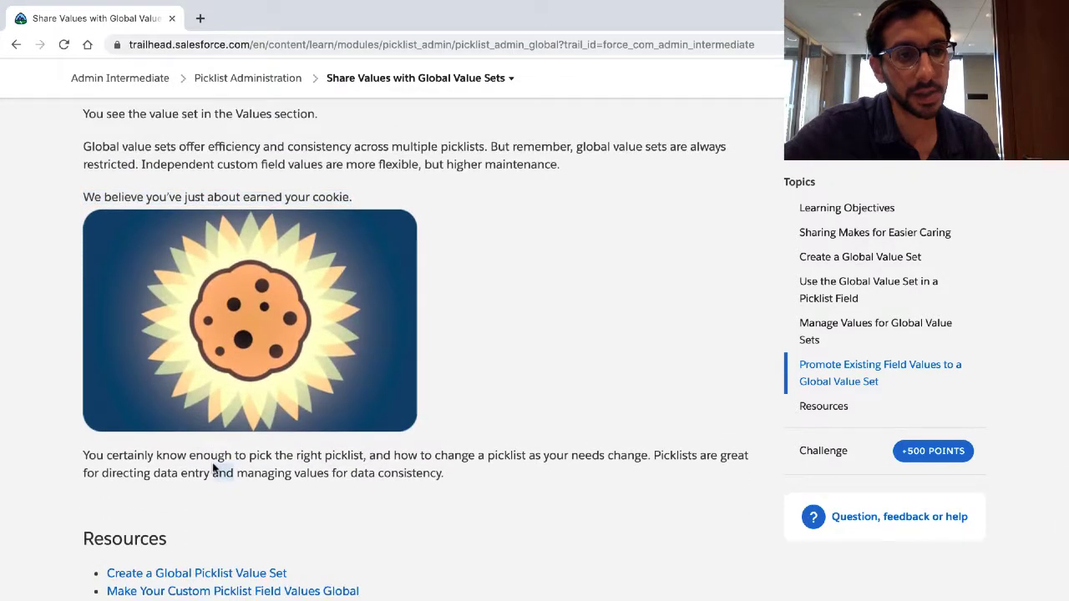
# Step: Highlight the Trailhead paragraph on global value sets being restricted, and look back through the sections on promoting and managing values
pyautogui.scroll(-1, 213, 469)
pyautogui.scroll(5, 215, 468)
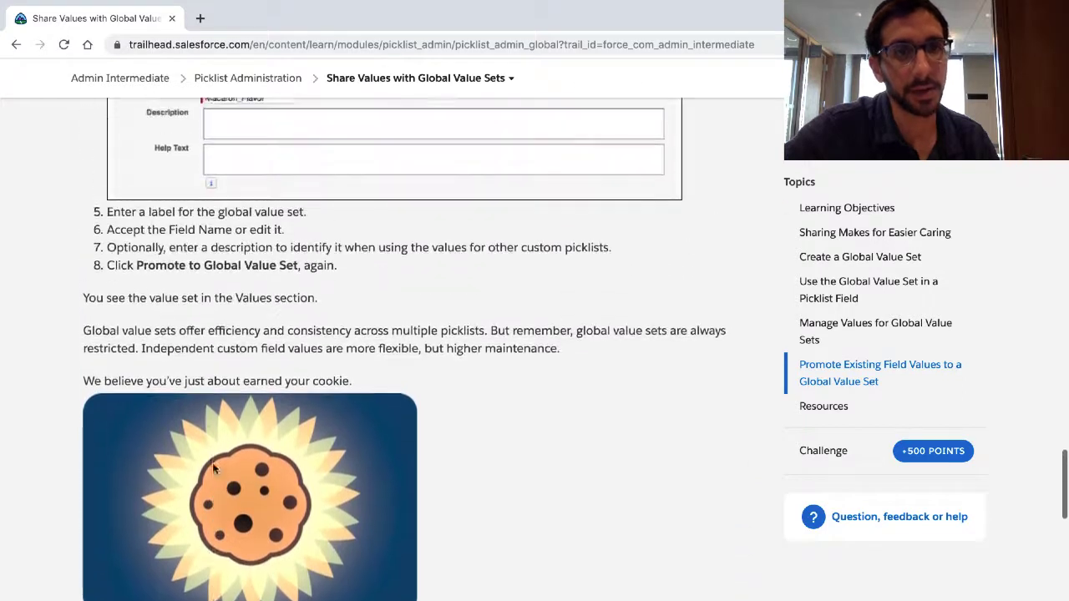
pyautogui.tripleClick(180, 370)
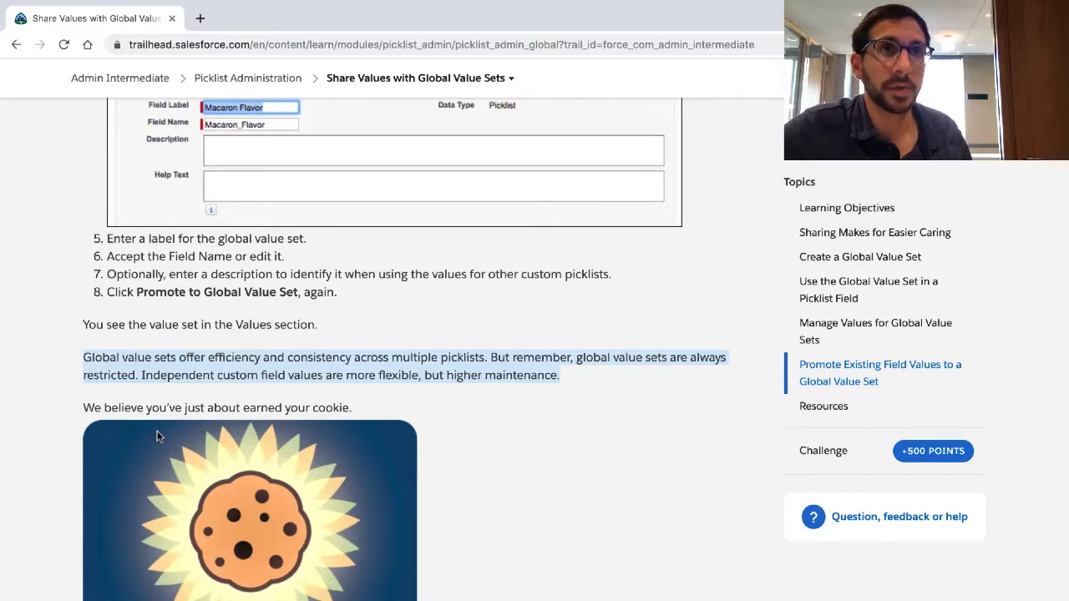
pyautogui.scroll(3, 157, 436)
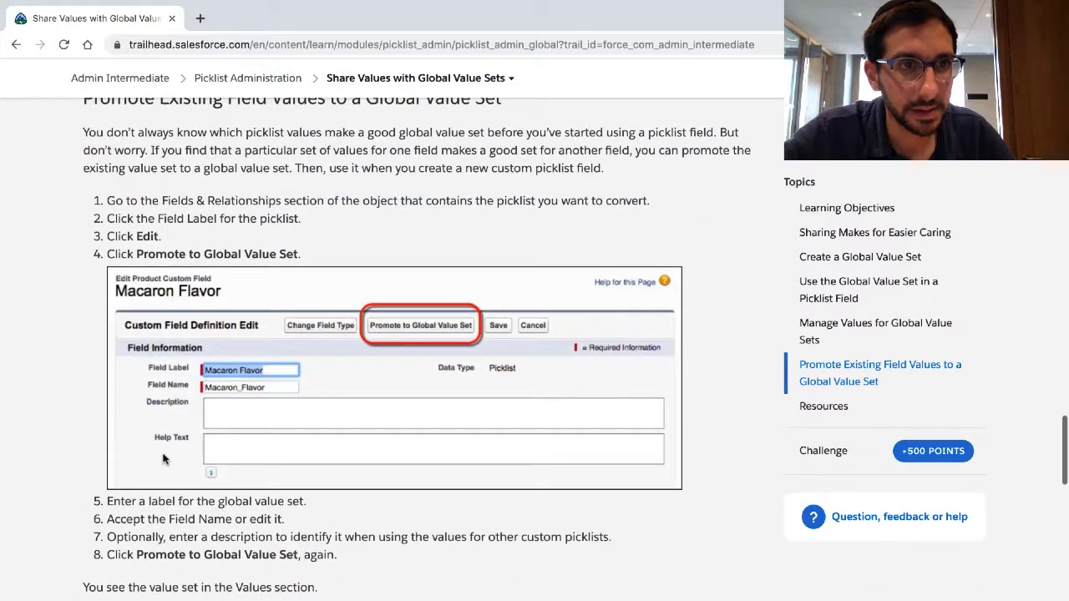
pyautogui.scroll(2, 160, 447)
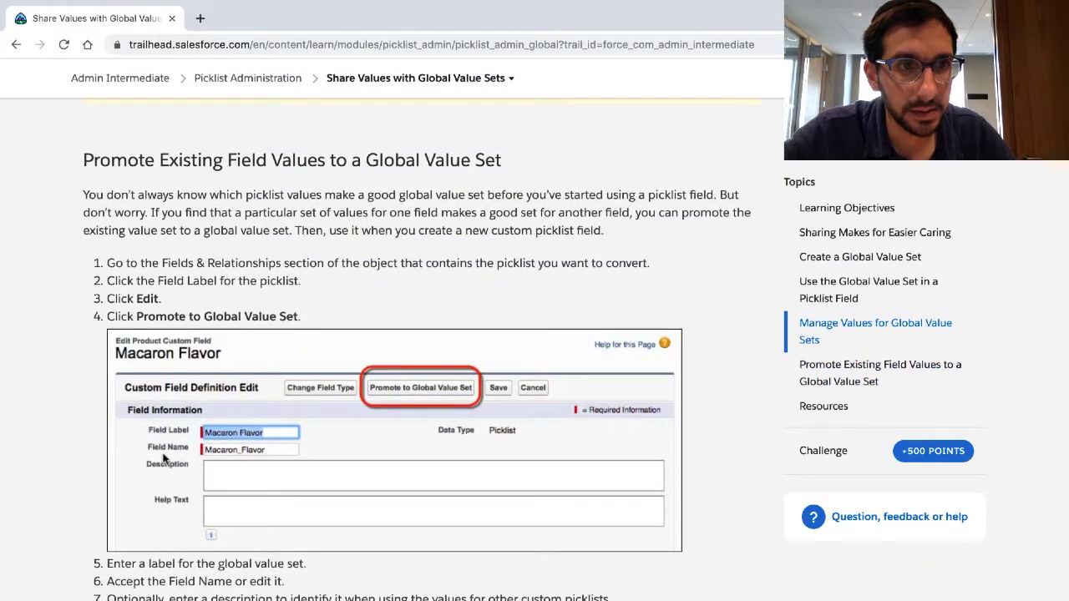
pyautogui.scroll(4, 163, 457)
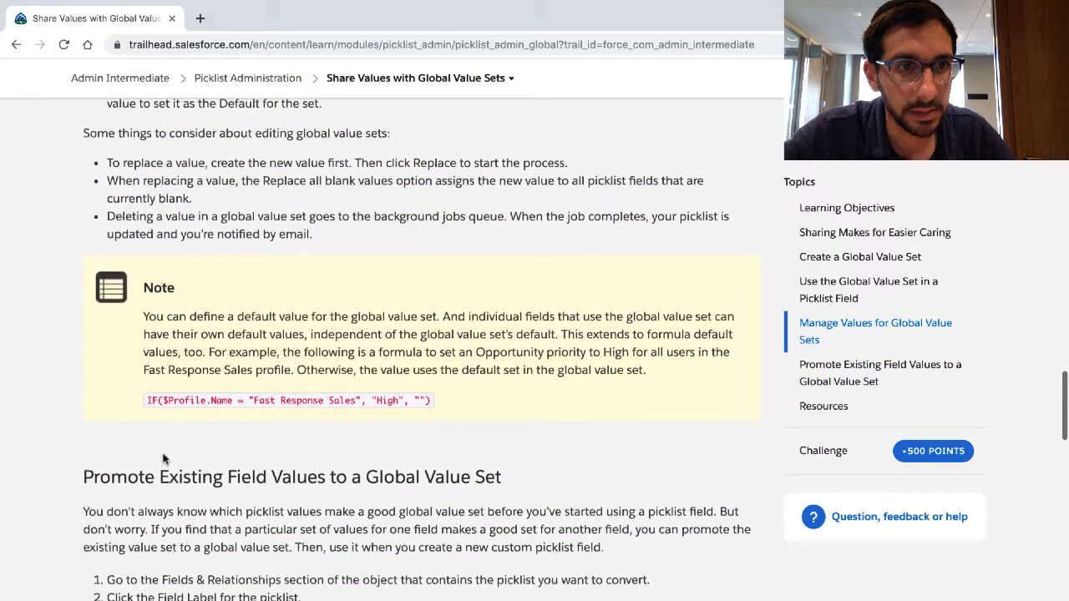
pyautogui.scroll(2, 163, 458)
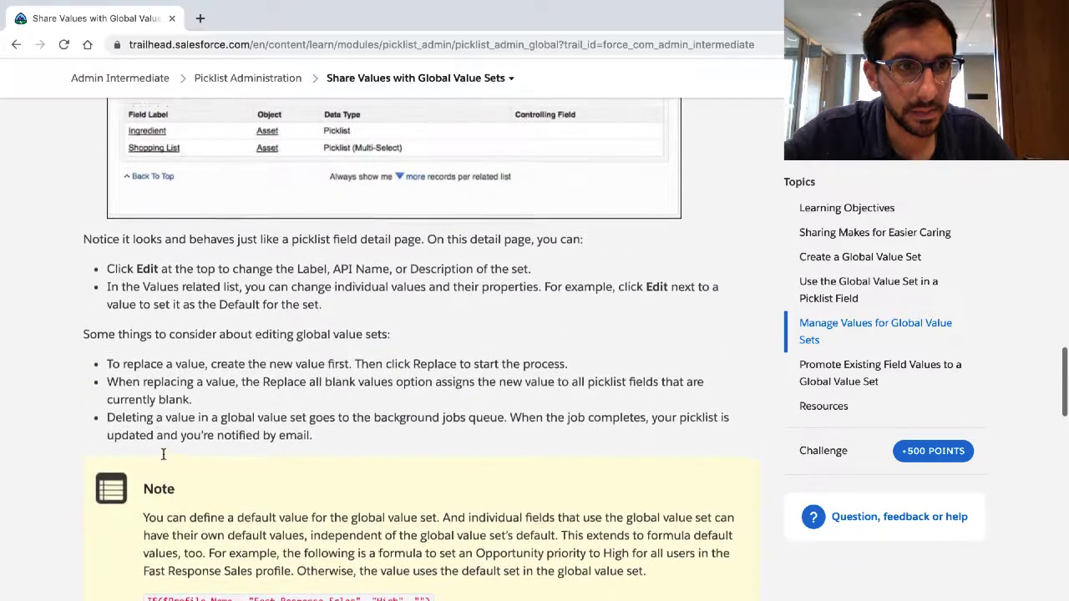
# Step: Search the Trailhead page for "restr", step through the matches back to the closing paragraph, and end the search
pyautogui.hotkey('ctrl', 'f')
pyautogui.write('r')
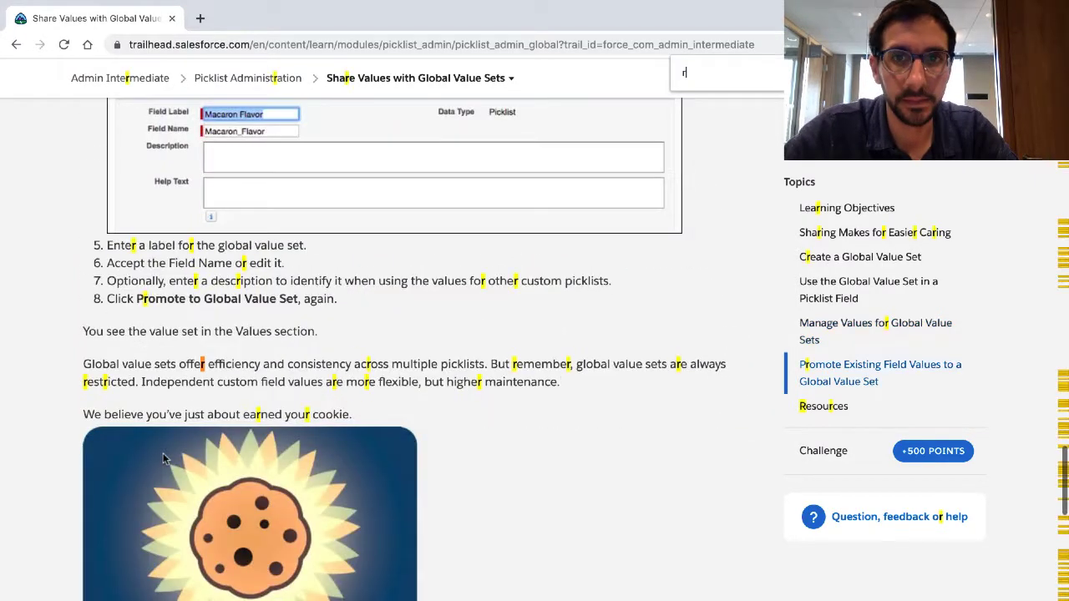
pyautogui.write('estr')
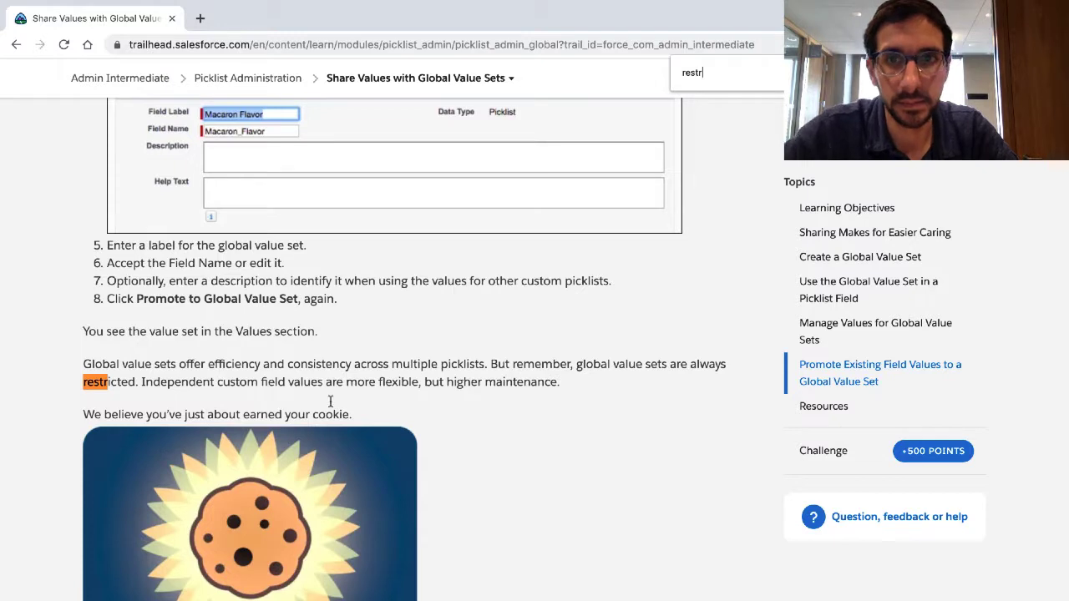
pyautogui.hotkey('shift', 'Return')
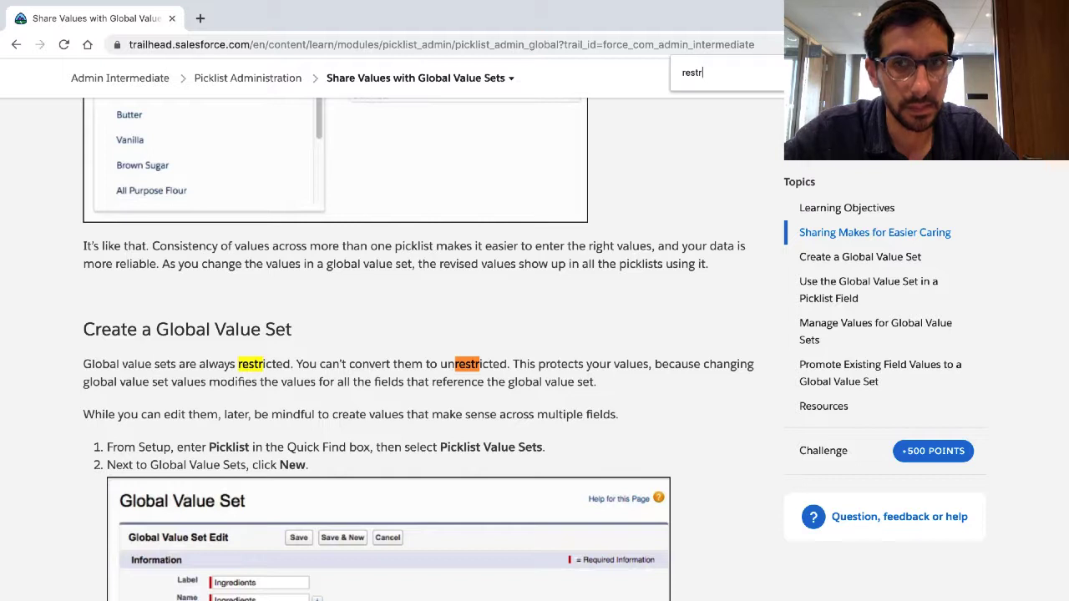
pyautogui.hotkey('shift', 'Return')
pyautogui.hotkey('shift', 'Return')
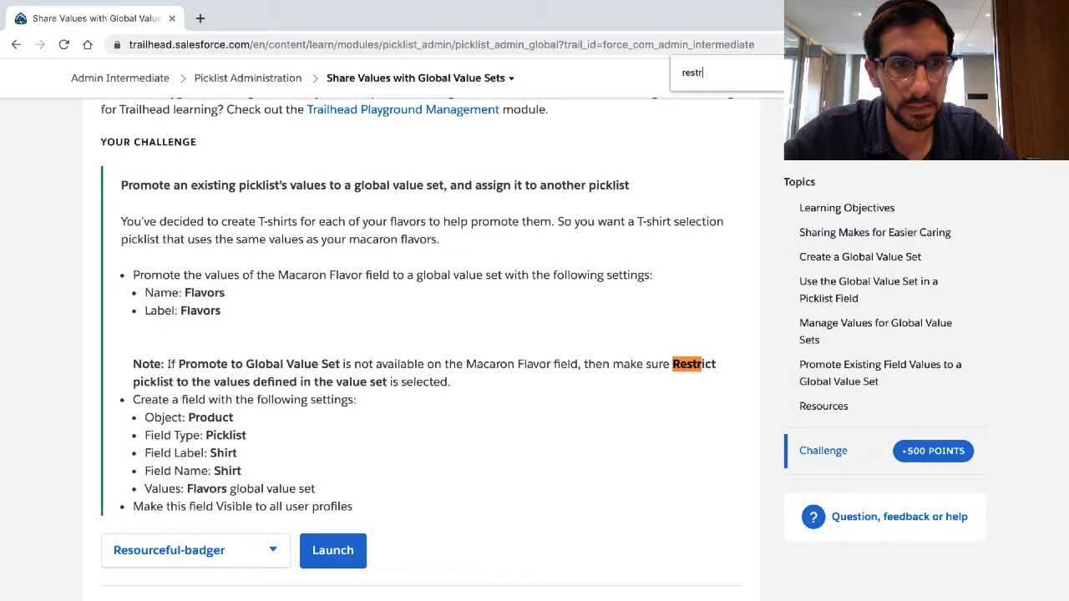
pyautogui.hotkey('shift', 'Return')
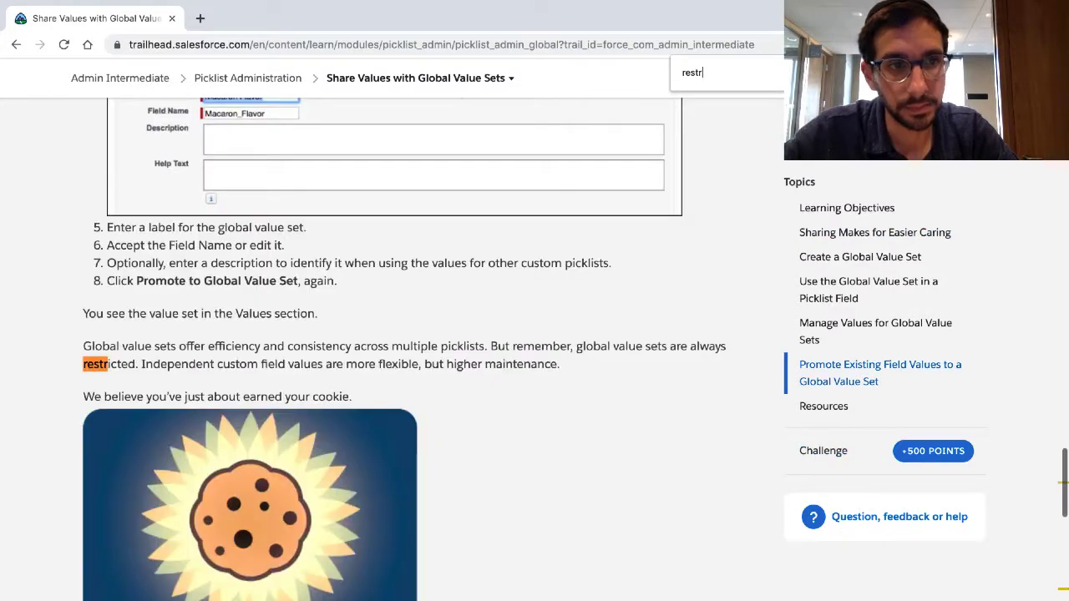
pyautogui.scroll(-6, 799, 180)
pyautogui.scroll(5, 800, 180)
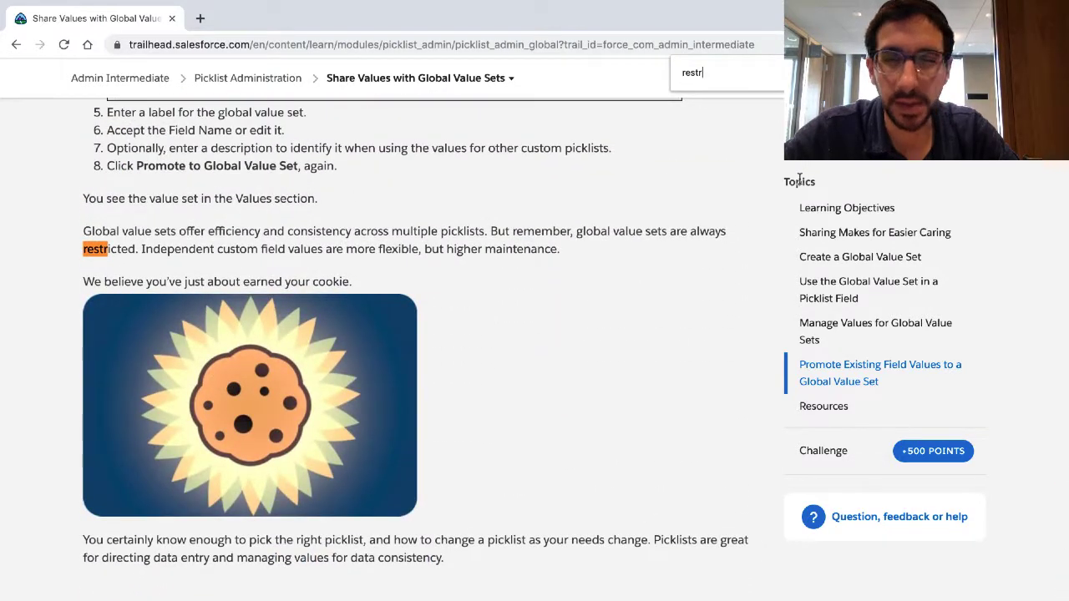
pyautogui.scroll(-1, 567, 262)
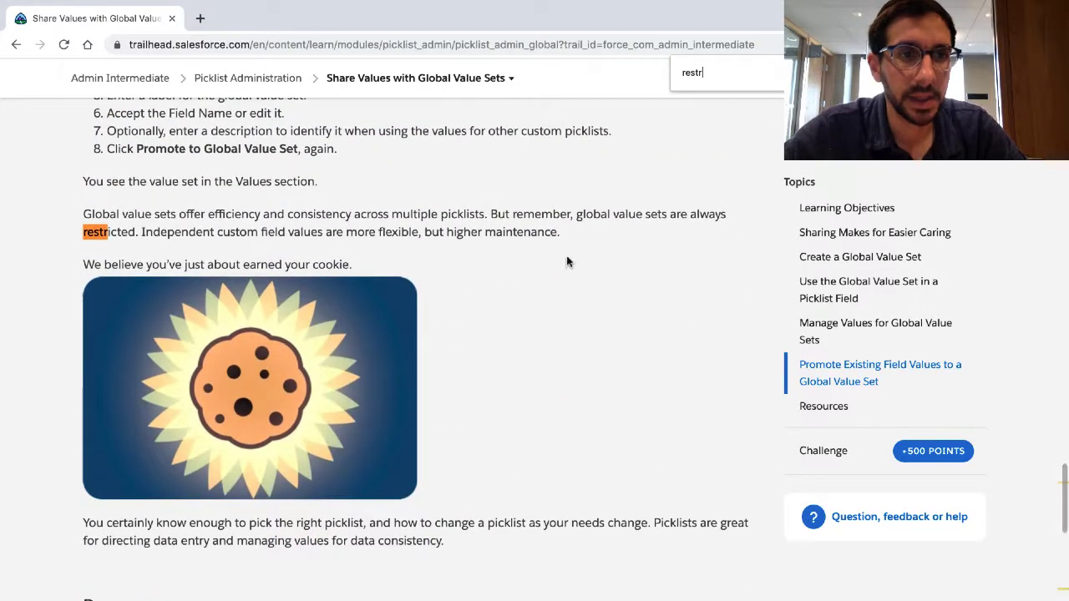
pyautogui.press('Escape')
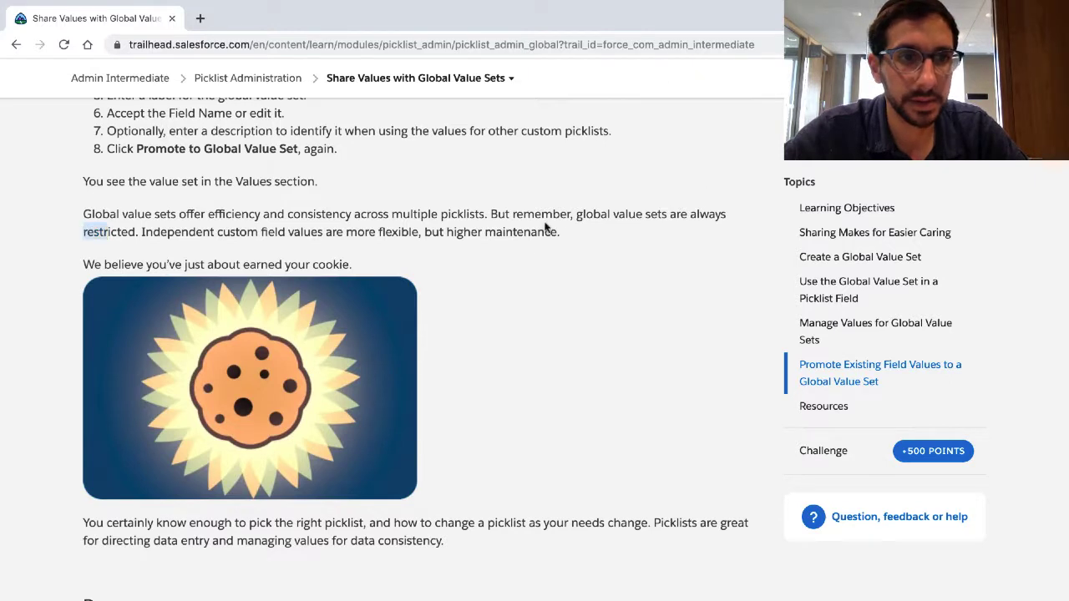
# Step: Highlight the restricted value sets paragraph and the closing picklist summary, and read on to the Hands-on Challenge
pyautogui.tripleClick(474, 227)
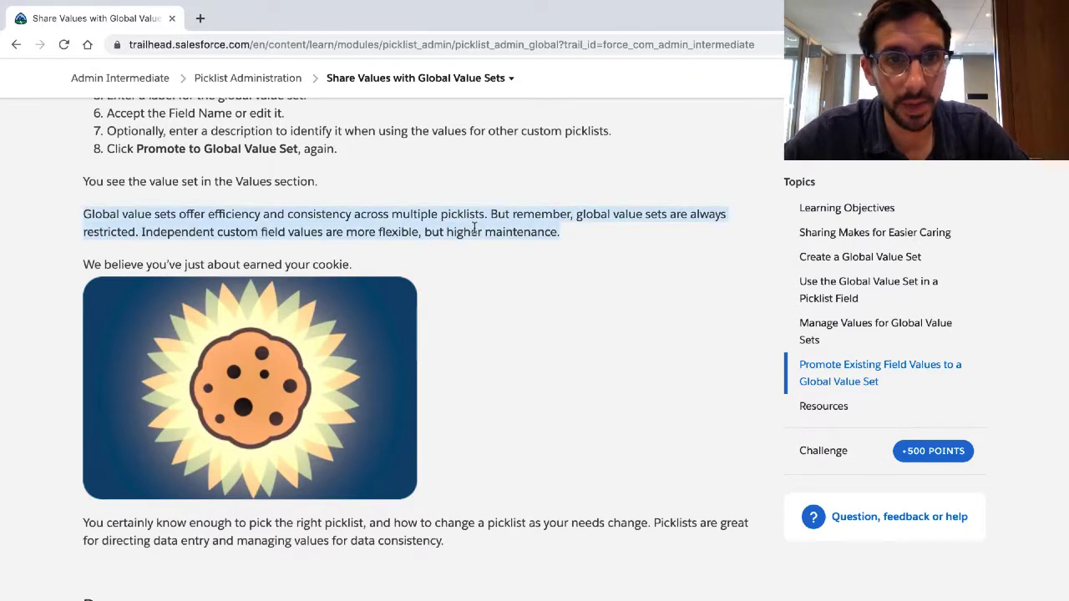
pyautogui.scroll(-1, 477, 243)
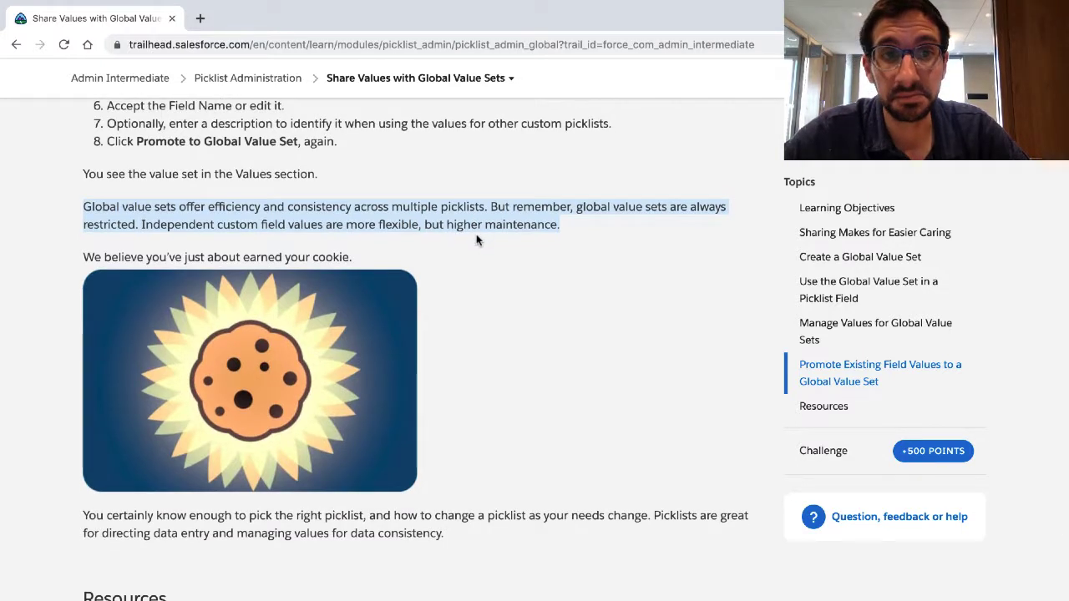
pyautogui.scroll(-3, 401, 327)
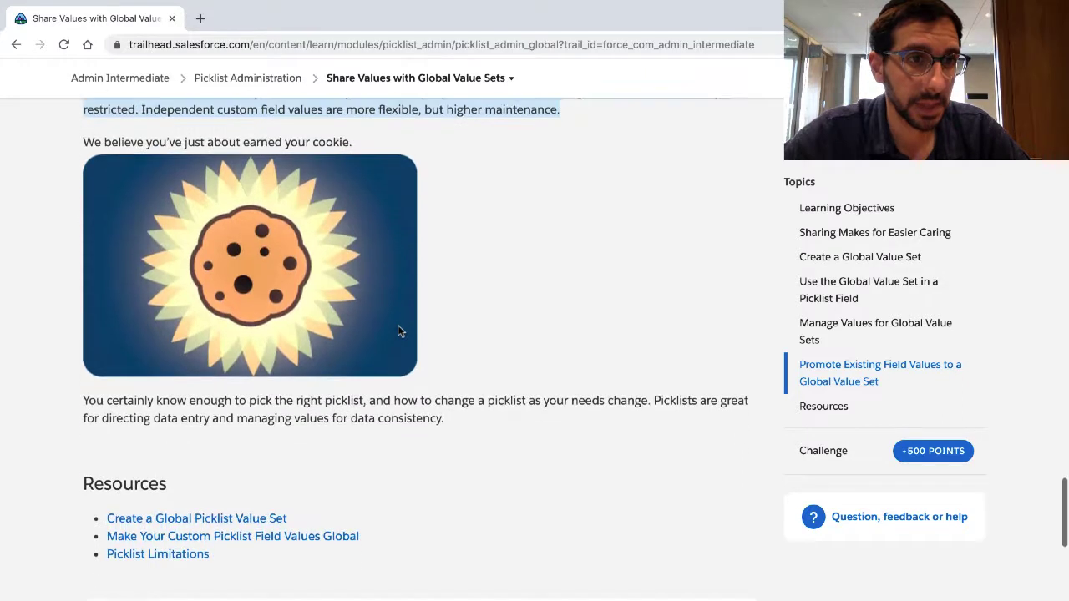
pyautogui.tripleClick(309, 403)
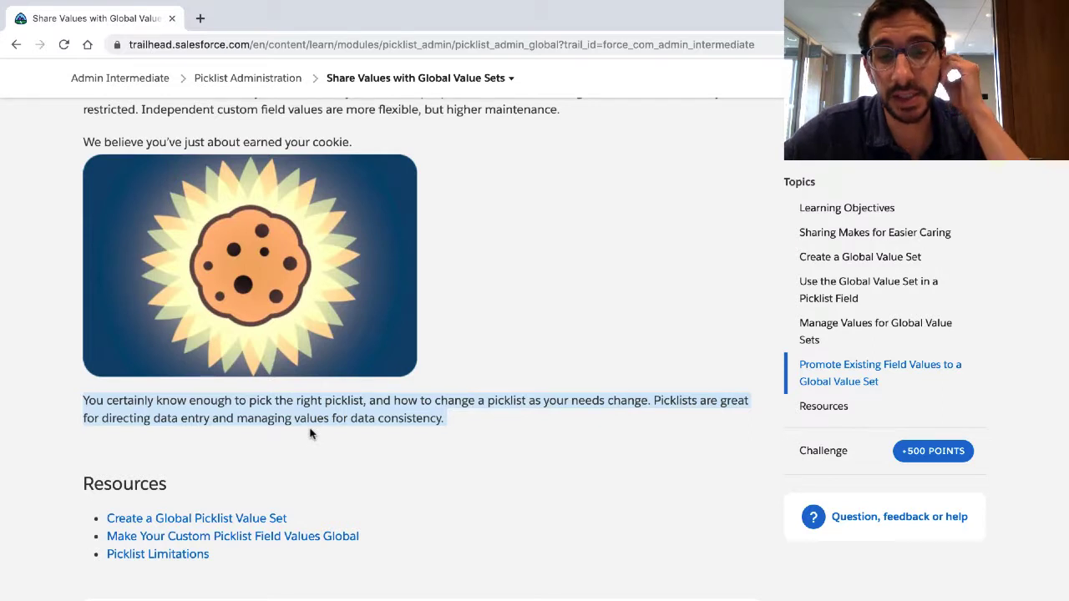
pyautogui.scroll(-2, 310, 433)
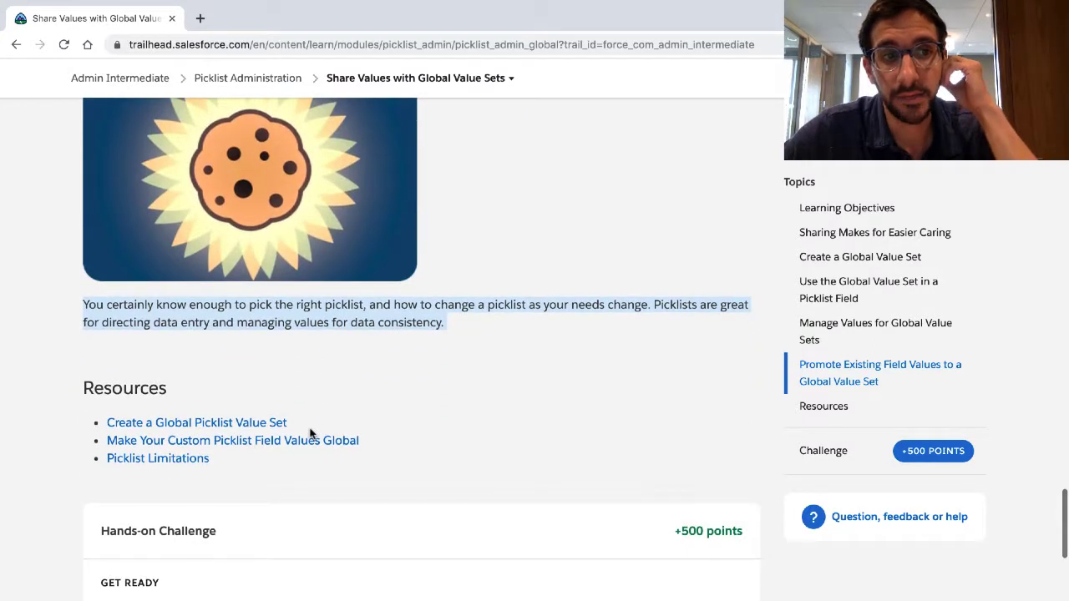
pyautogui.scroll(-2, 310, 432)
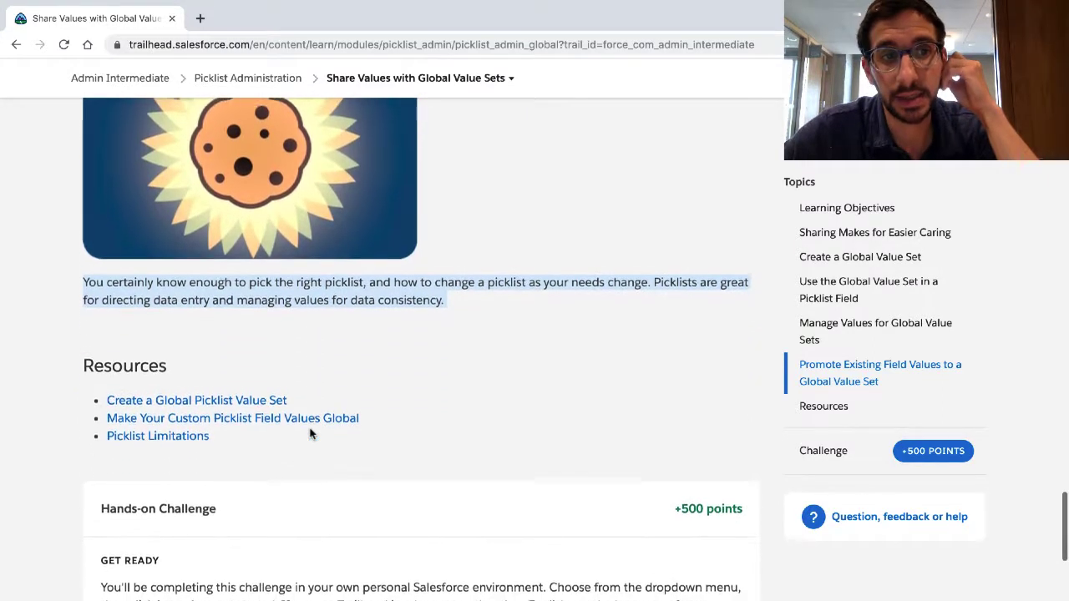
pyautogui.scroll(-3, 310, 433)
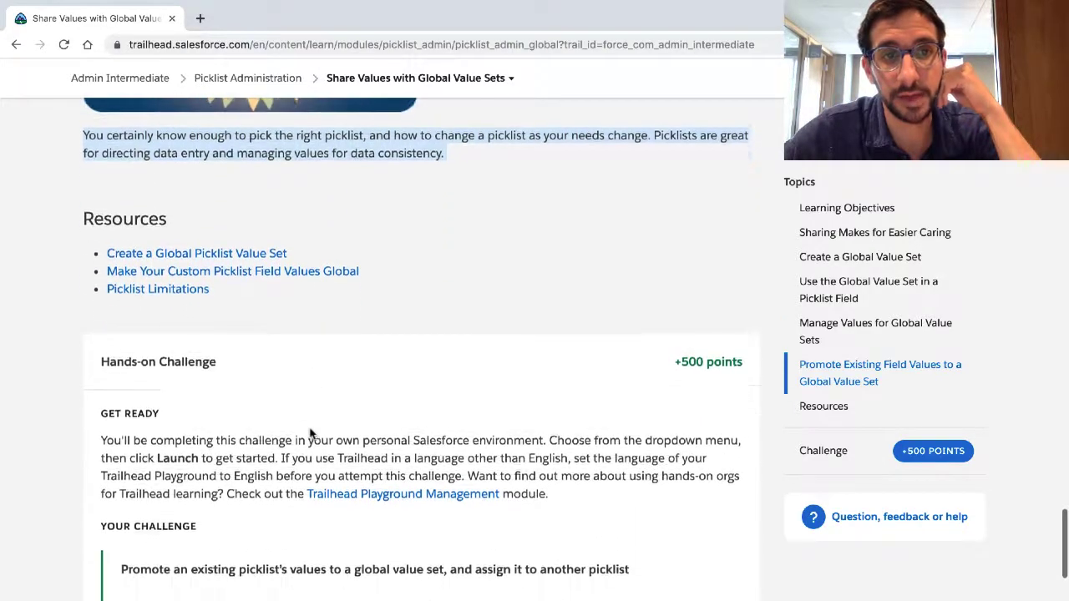
pyautogui.scroll(-5, 309, 433)
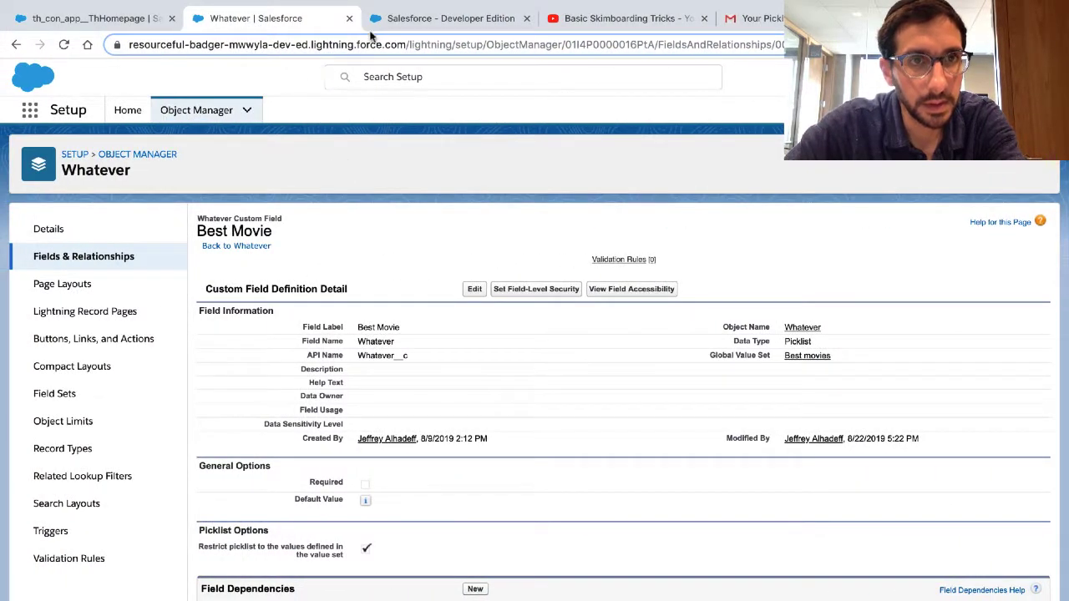
# Step: In Salesforce Setup, open the Whatever object's field list and look through the full list of objects in Object Manager
pyautogui.click(66, 254)
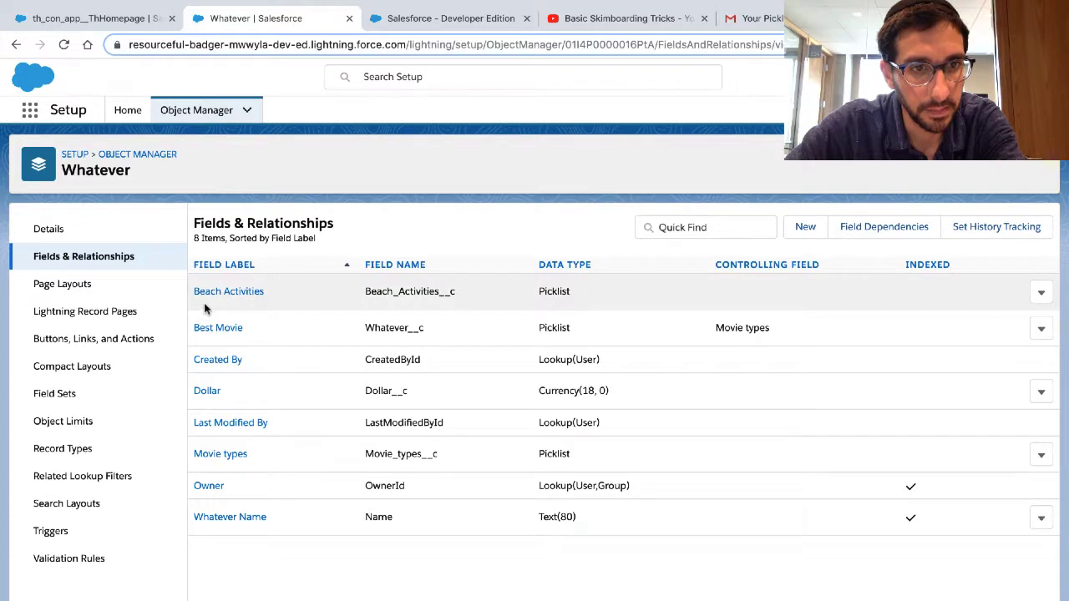
pyautogui.click(134, 155)
pyautogui.scroll(-5, 153, 253)
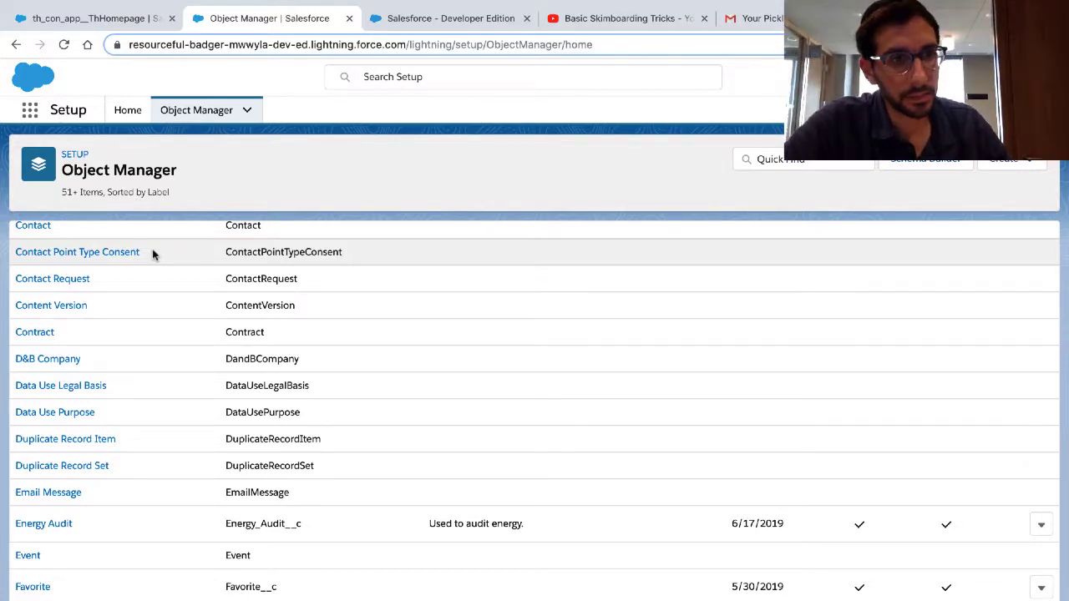
pyautogui.scroll(-4, 174, 402)
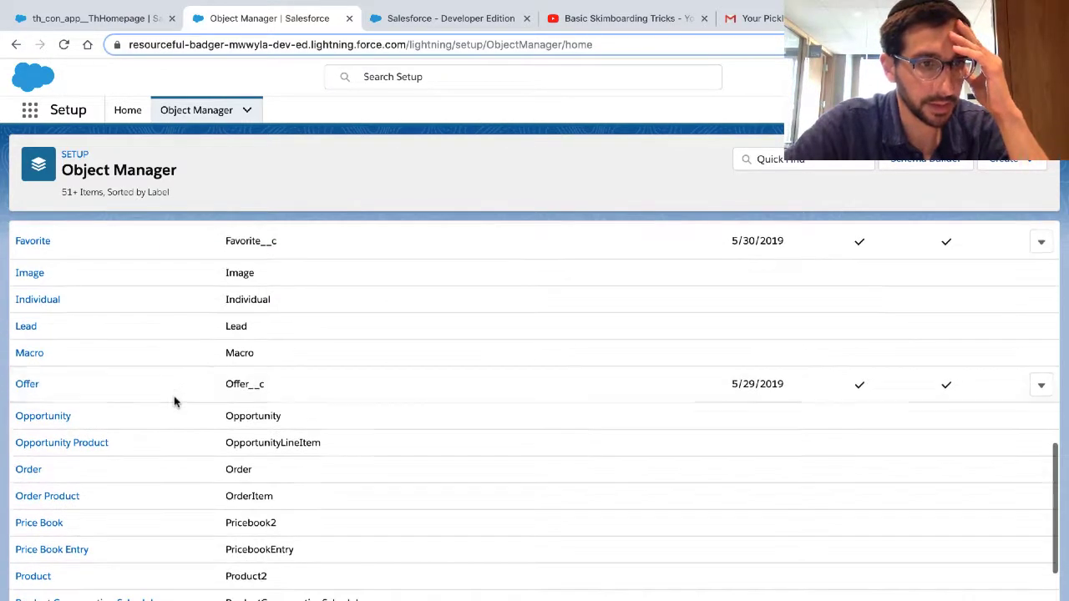
pyautogui.scroll(-3, 174, 403)
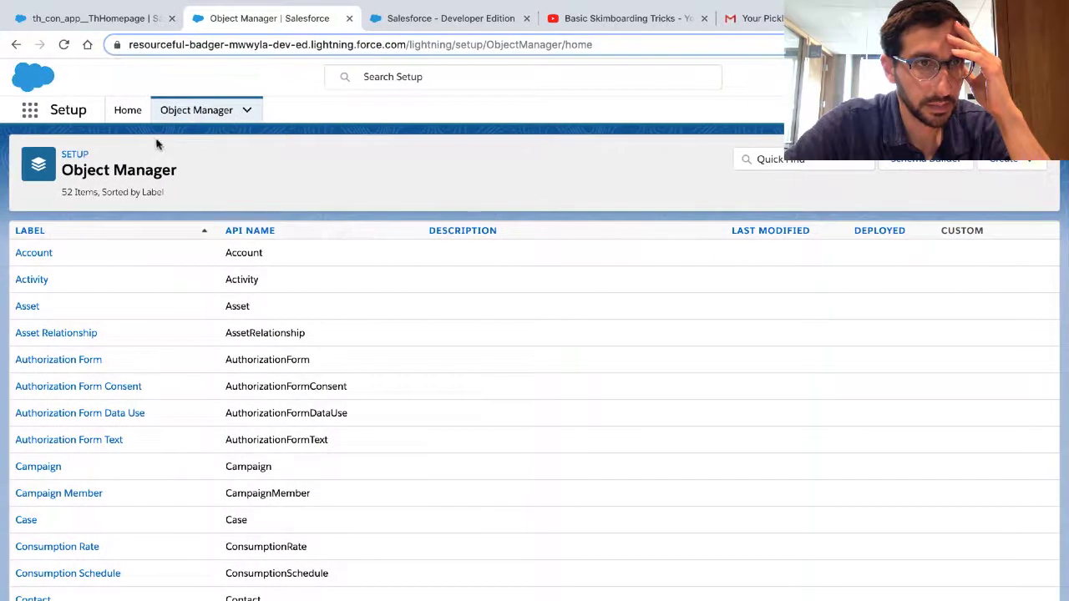
# Step: Open Setup Home and search the setup navigation for "mac"
pyautogui.click(125, 110)
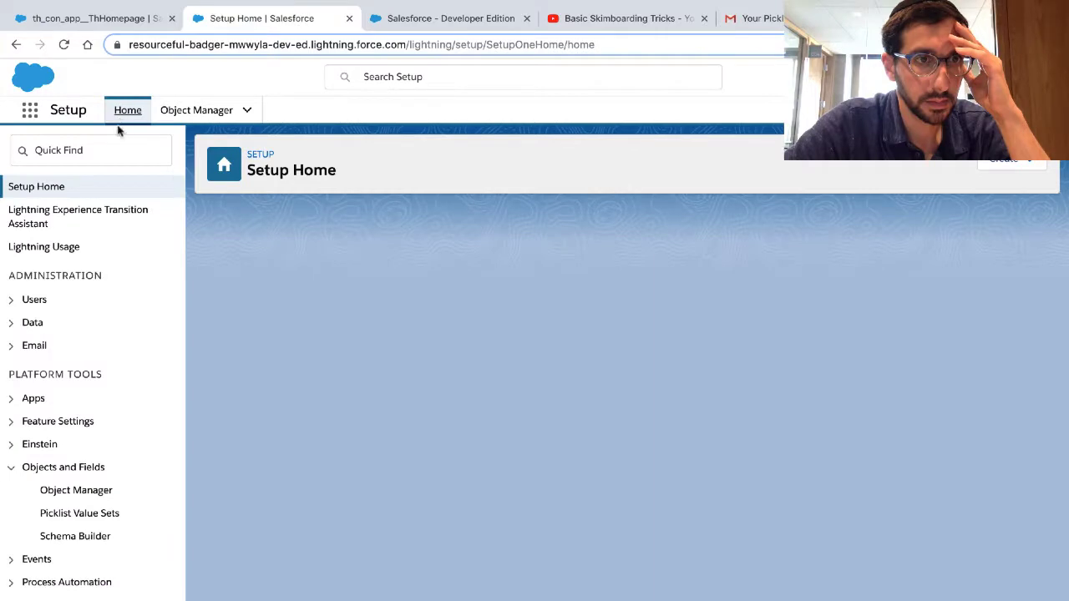
pyautogui.click(105, 148)
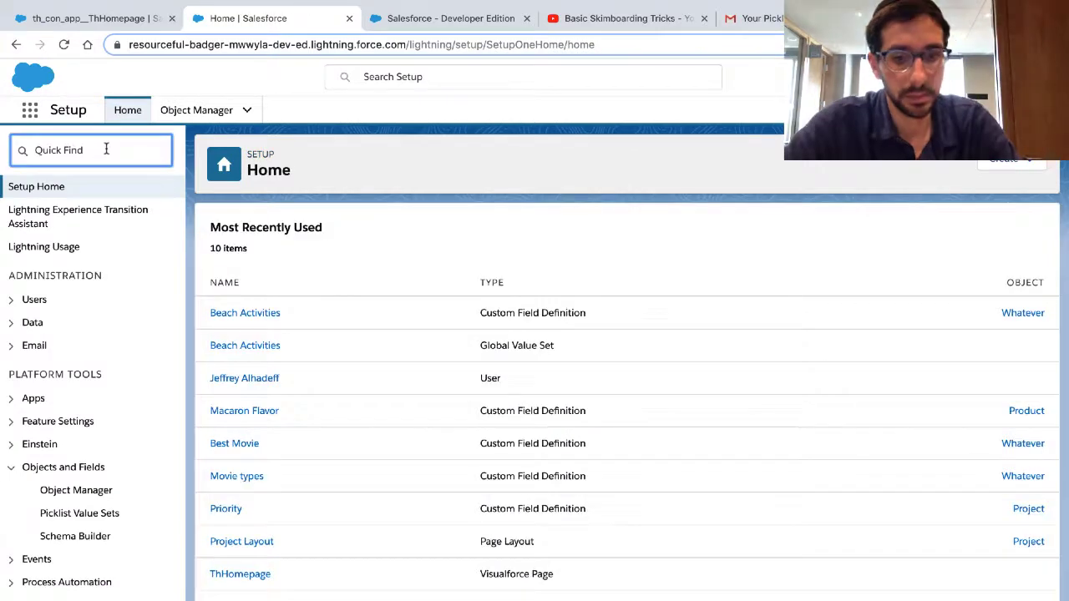
pyautogui.write('mac')
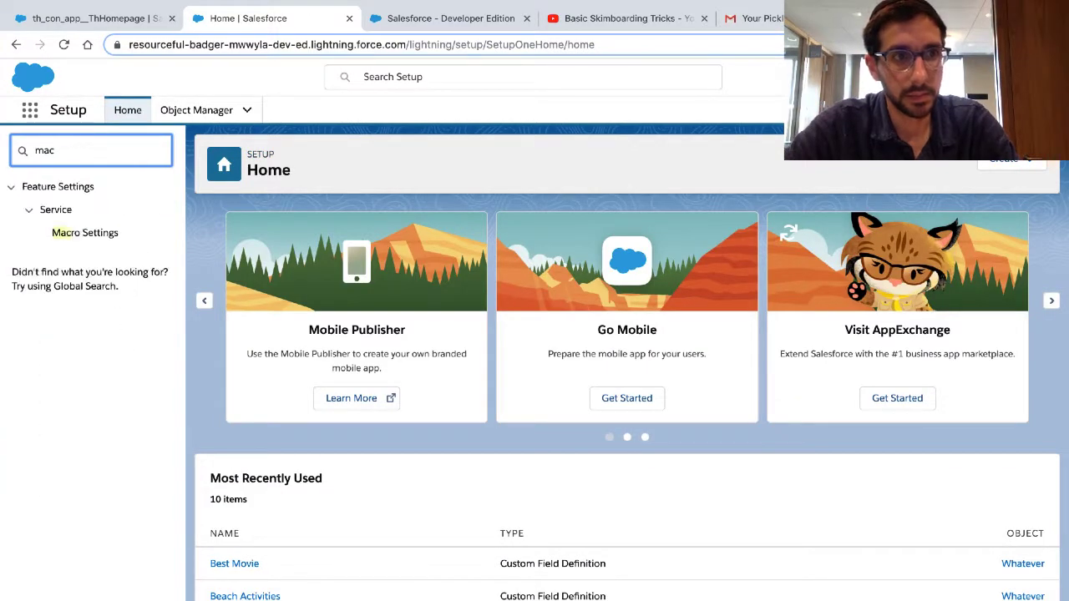
pyautogui.write('ar')
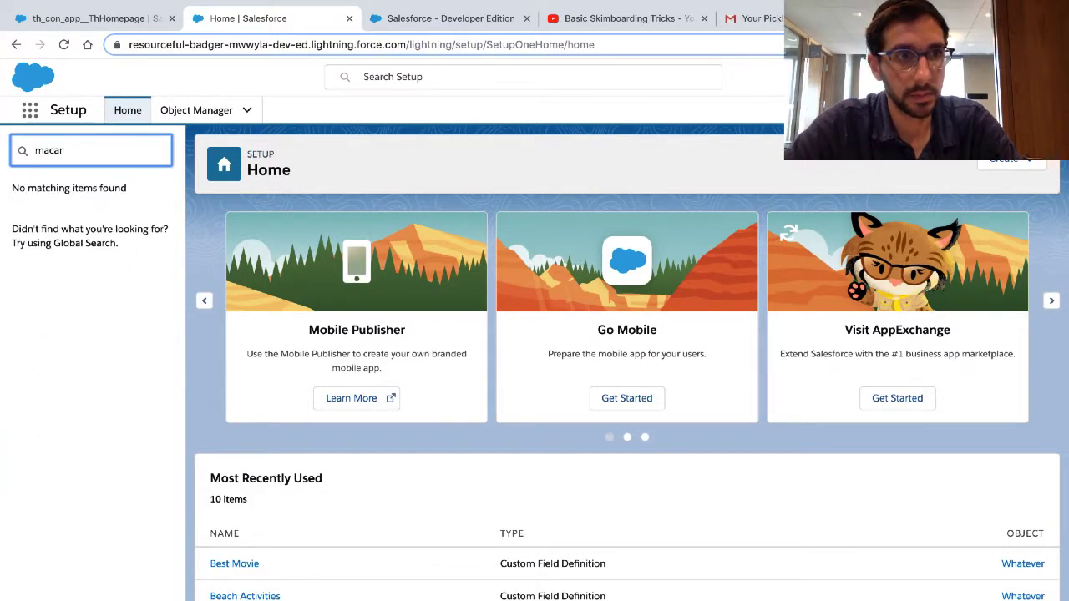
# Step: Extend the setup navigation search to "macar", and clear the search
pyautogui.press('BackSpace')
pyautogui.press('BackSpace')
pyautogui.press('BackSpace')
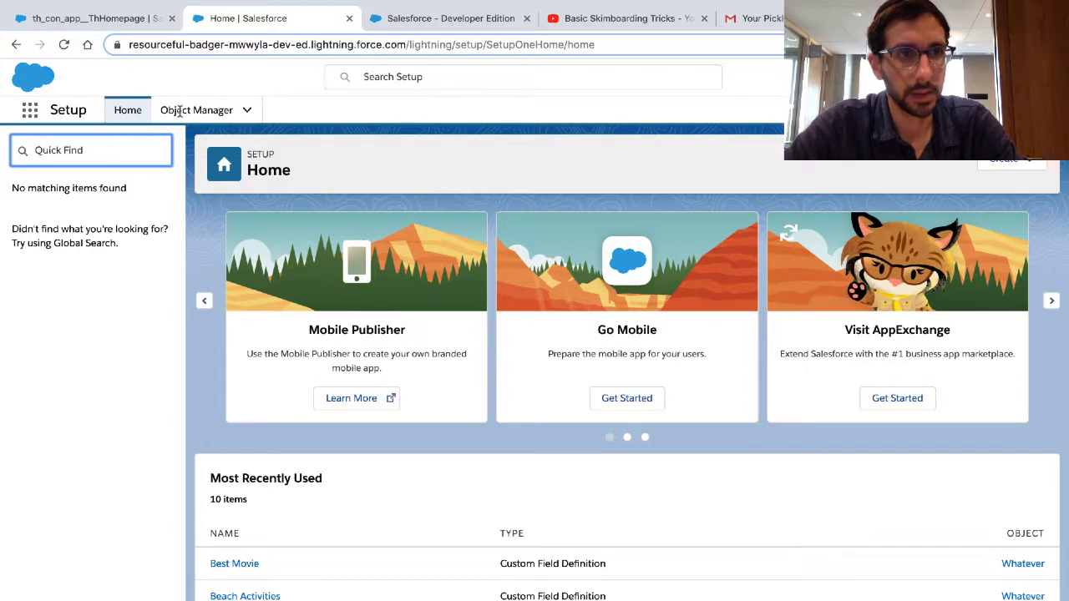
# Step: Look through the object list in Object Manager and open the Whatever object's fields and relationships
pyautogui.click(193, 110)
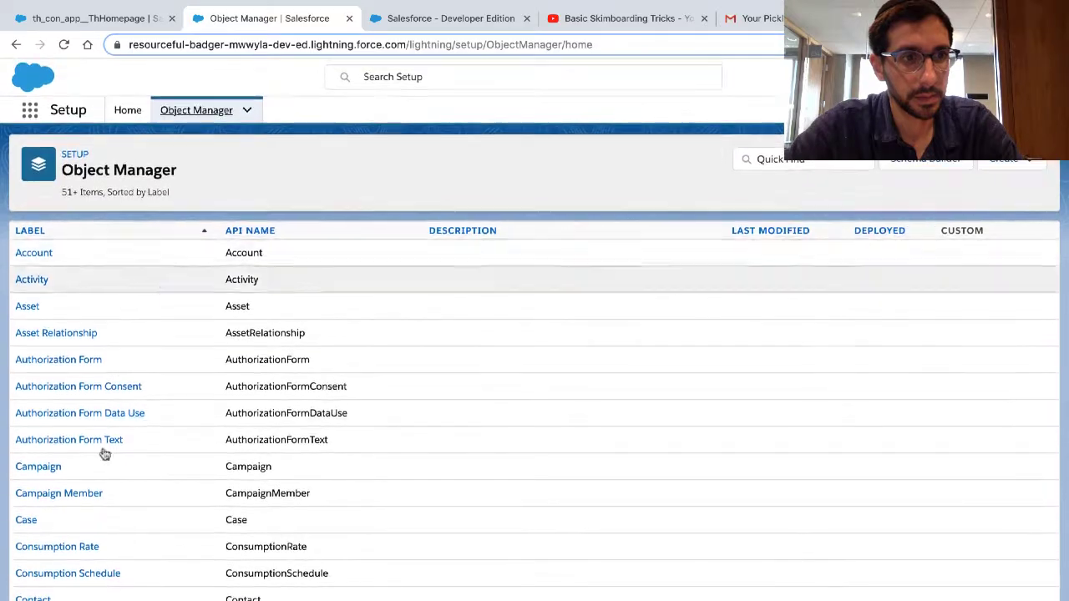
pyautogui.scroll(-3, 103, 453)
pyautogui.scroll(-10, 103, 453)
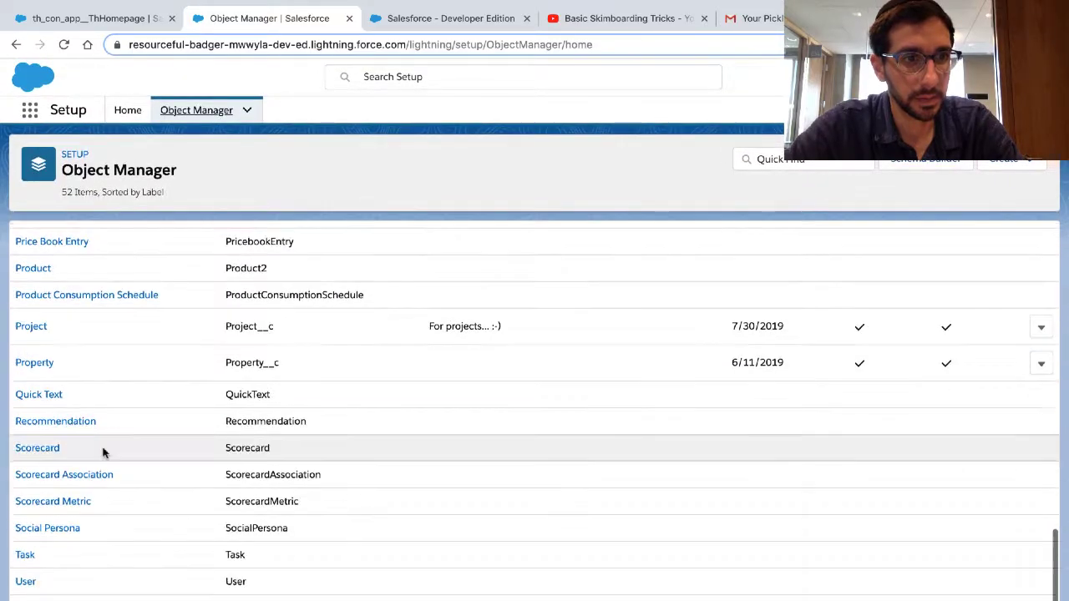
pyautogui.scroll(7, 103, 452)
pyautogui.scroll(-8, 103, 453)
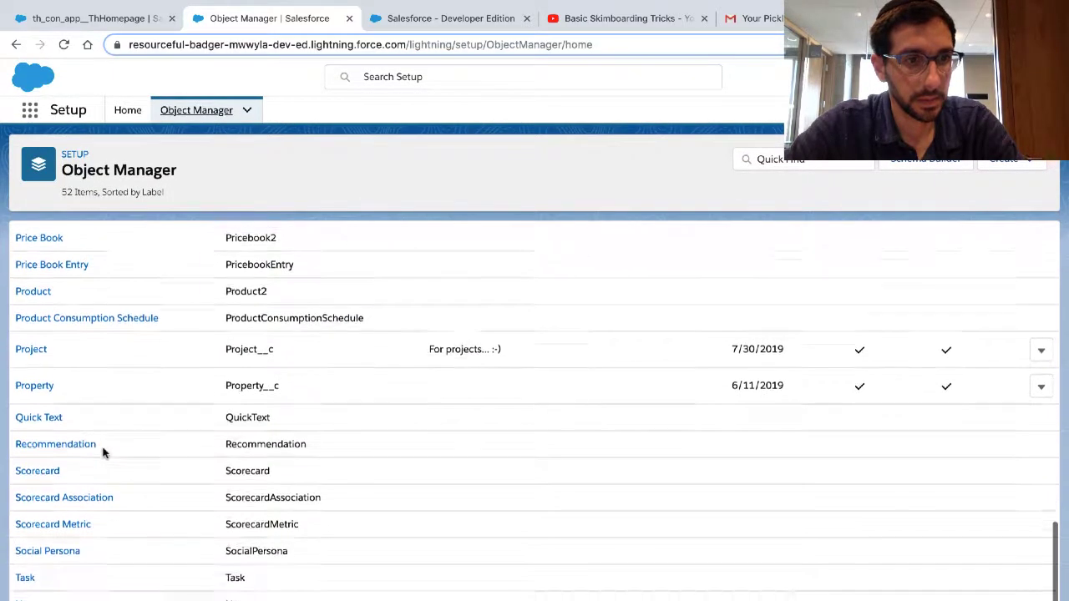
pyautogui.scroll(-1, 80, 505)
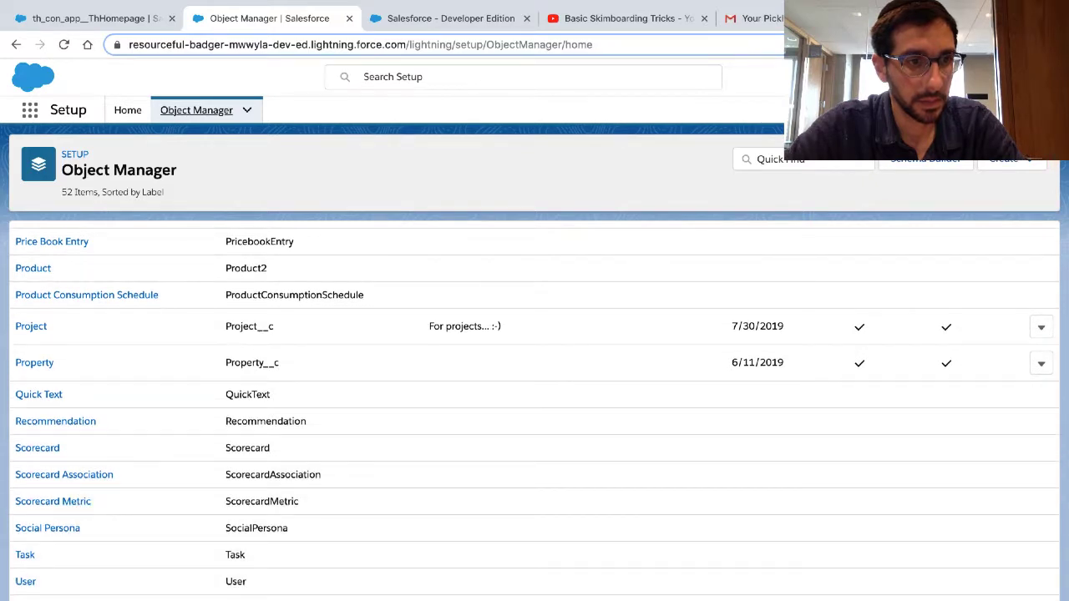
pyautogui.click(35, 600)
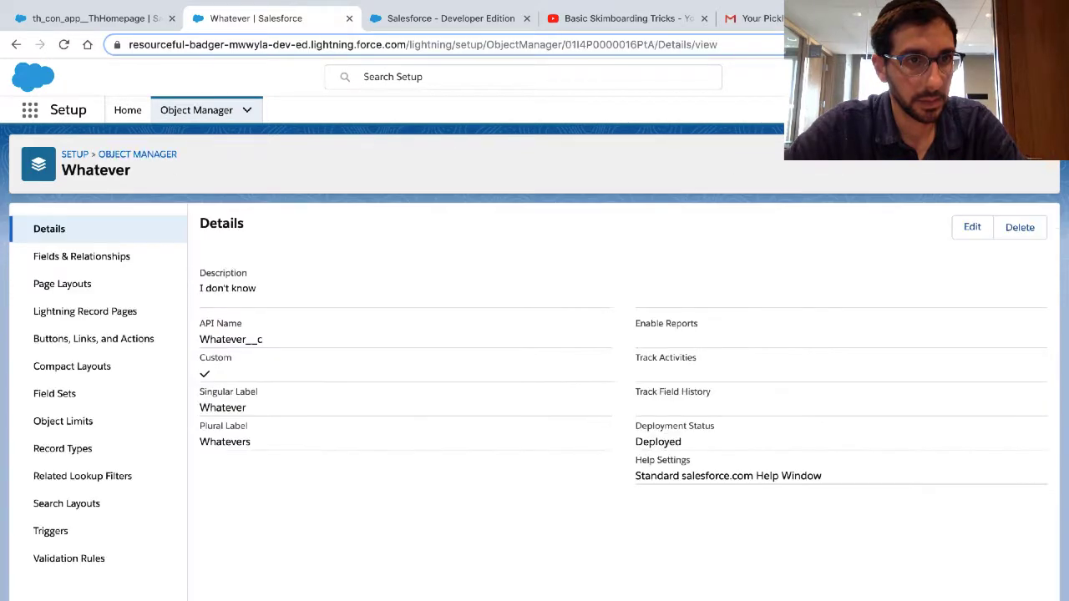
pyautogui.click(71, 266)
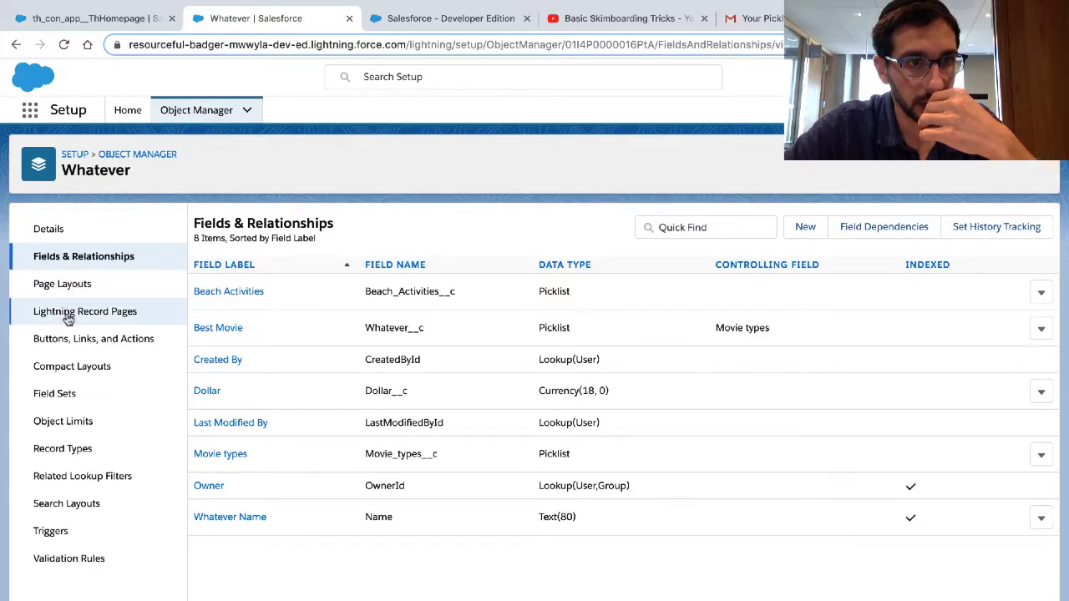
# Step: Check the Trailhead challenge instructions against Setup by opening the Product object's Macaron Flavor field from Object Manager
pyautogui.hotkey('ctrl', 'Right')
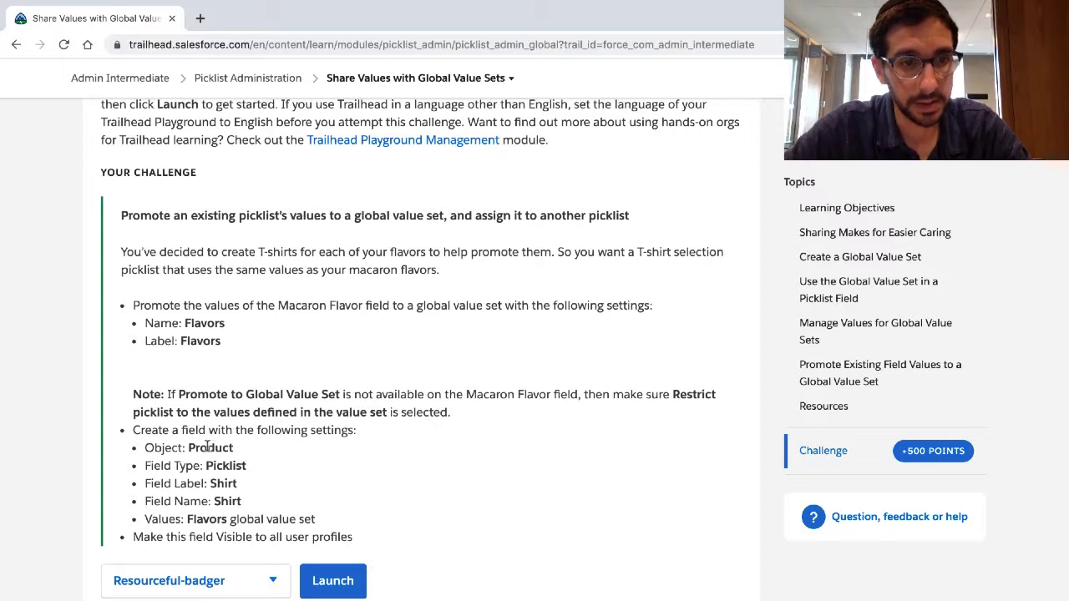
pyautogui.hotkey('ctrl', 'Left')
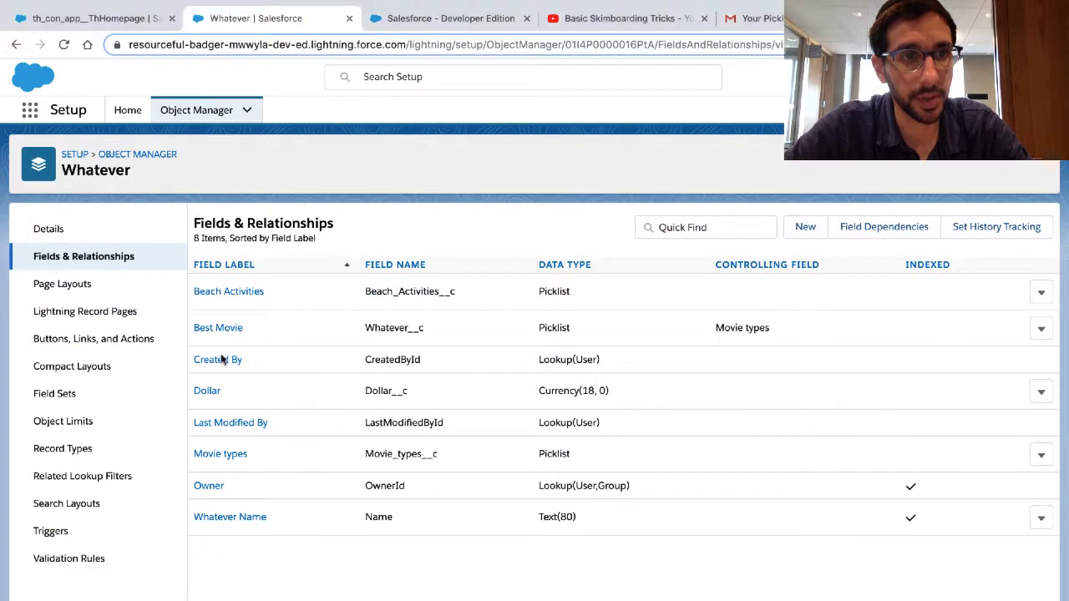
pyautogui.click(142, 155)
pyautogui.scroll(-10, 91, 303)
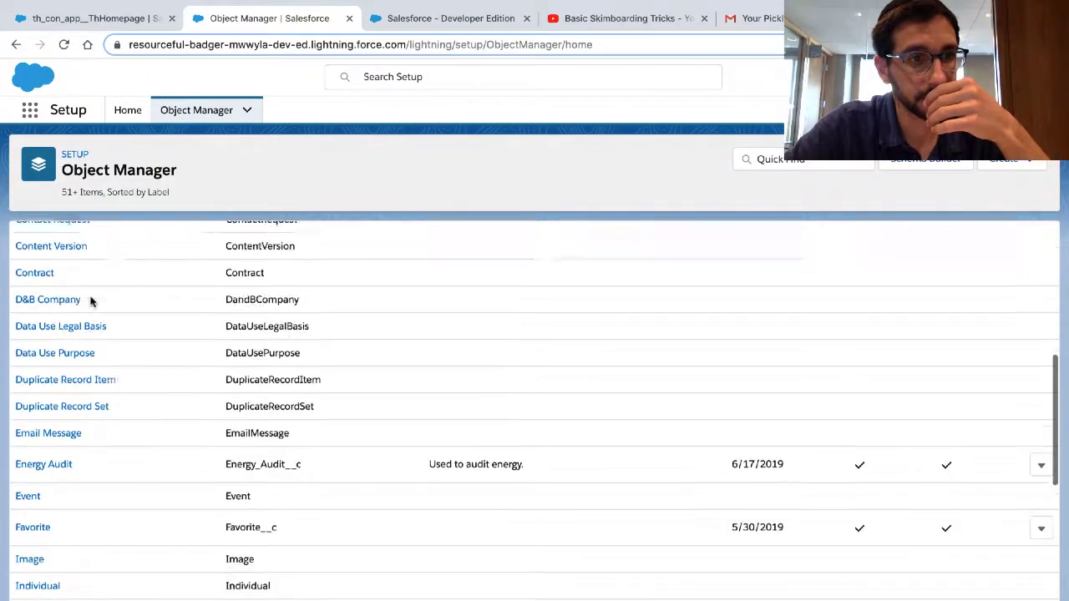
pyautogui.scroll(-3, 91, 301)
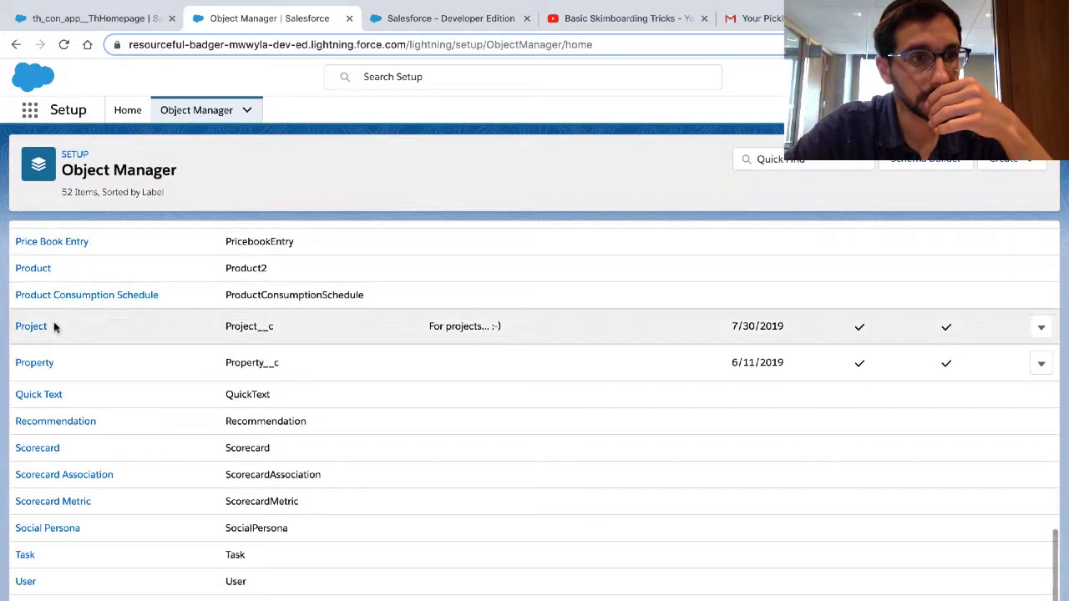
pyautogui.click(36, 268)
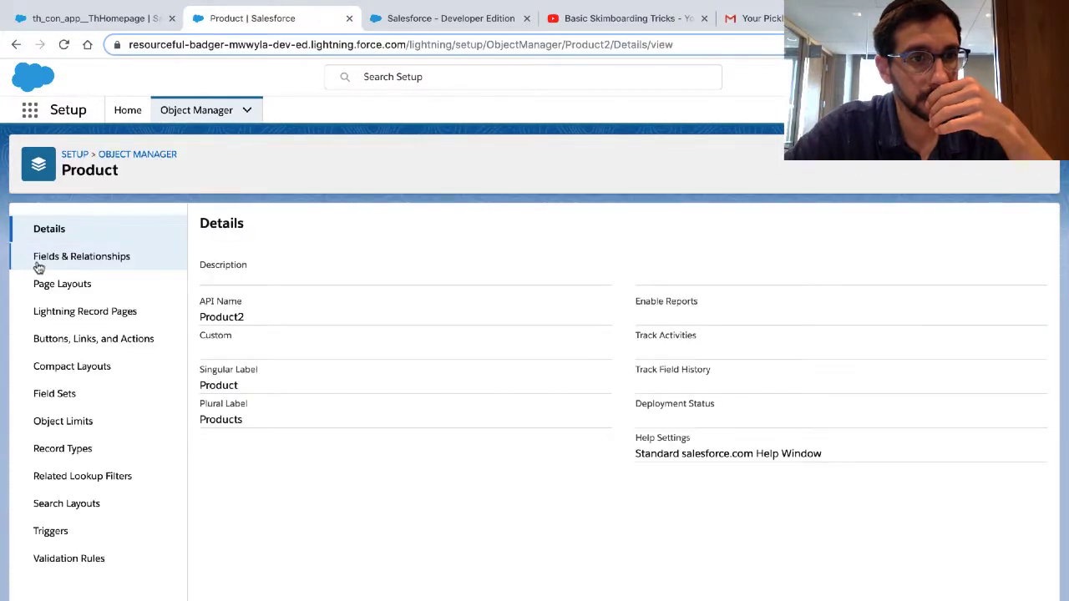
pyautogui.click(55, 259)
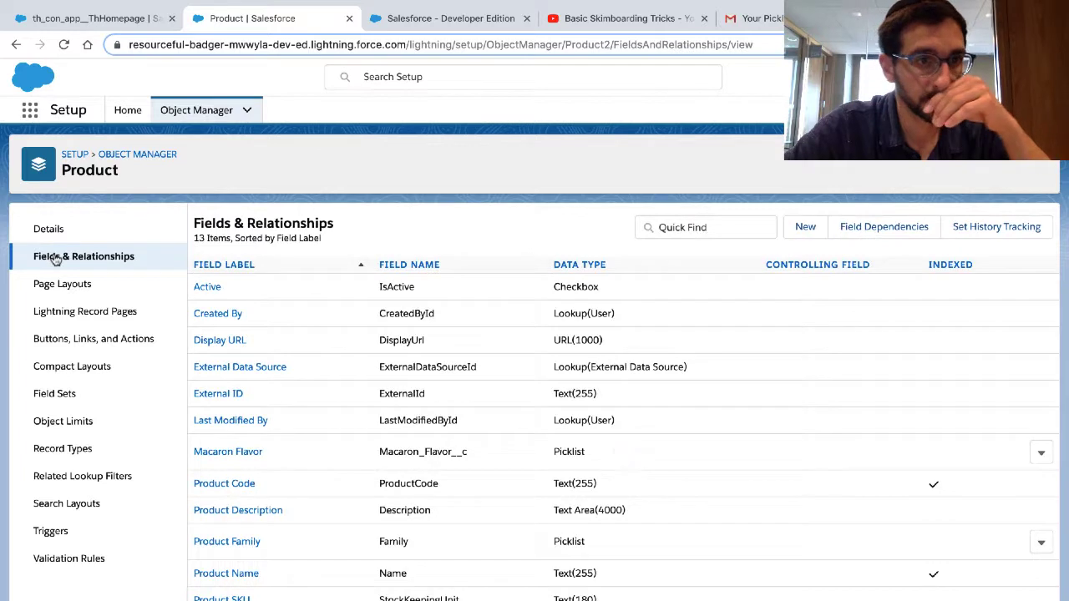
pyautogui.click(241, 453)
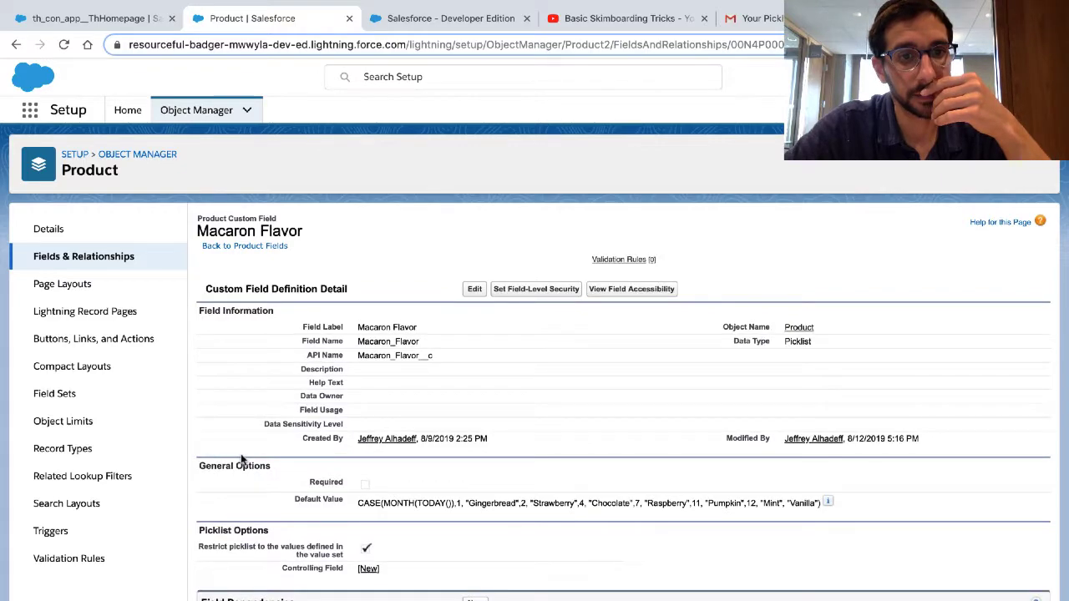
pyautogui.hotkey('ctrl', 'Right')
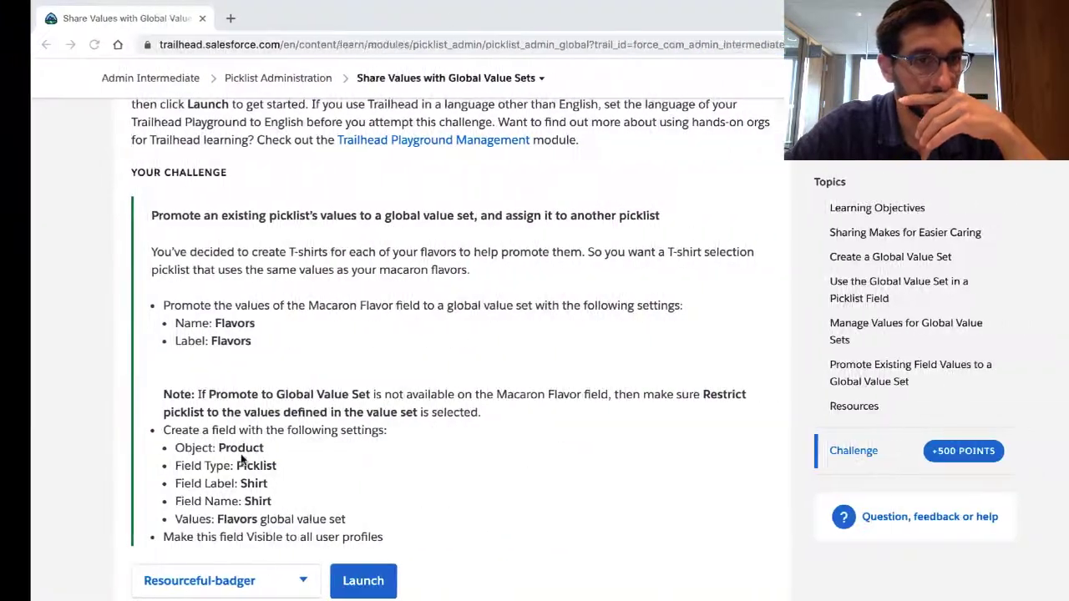
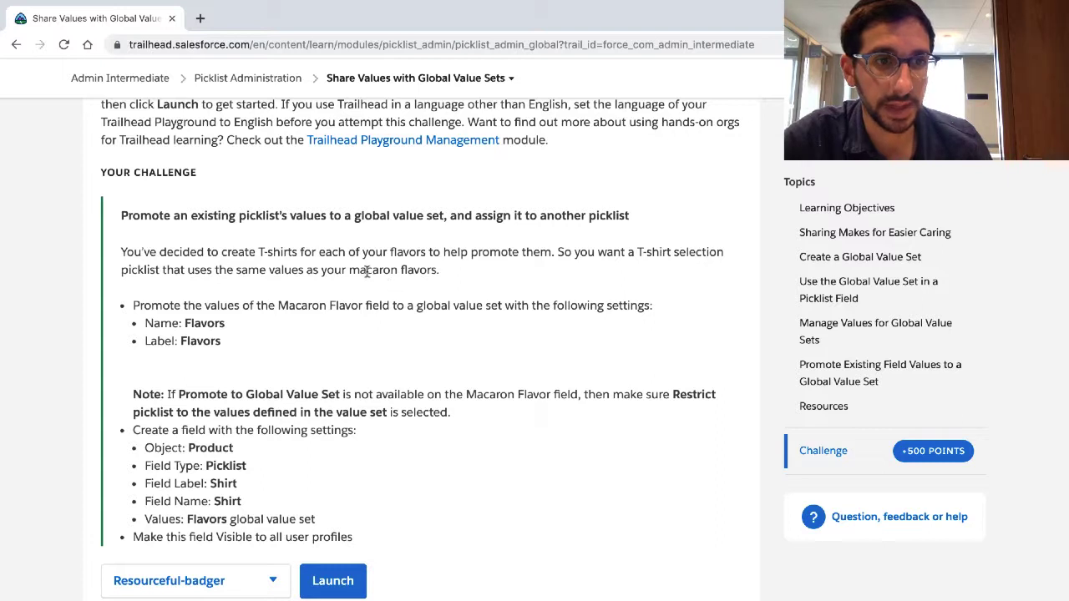
# Step: Review the Trailhead challenge requirements for promoting the Macaron Flavor values and creating the Shirt picklist
pyautogui.tripleClick(324, 302)
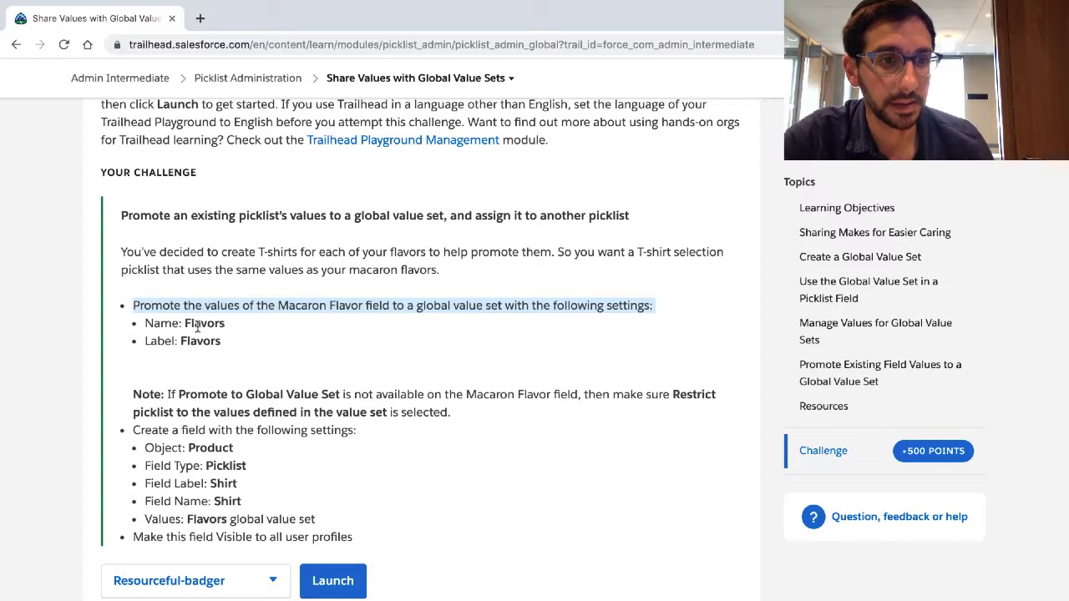
pyautogui.click(227, 502)
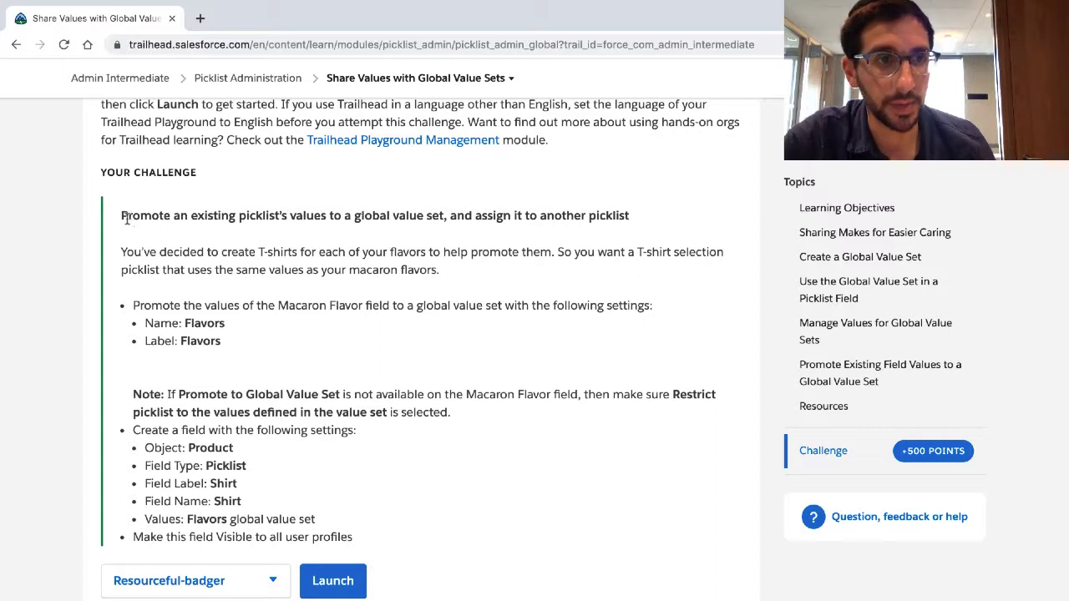
pyautogui.moveTo(123, 215); pyautogui.dragTo(636, 215)
pyautogui.moveTo(770, 7)
pyautogui.click(682, 8)
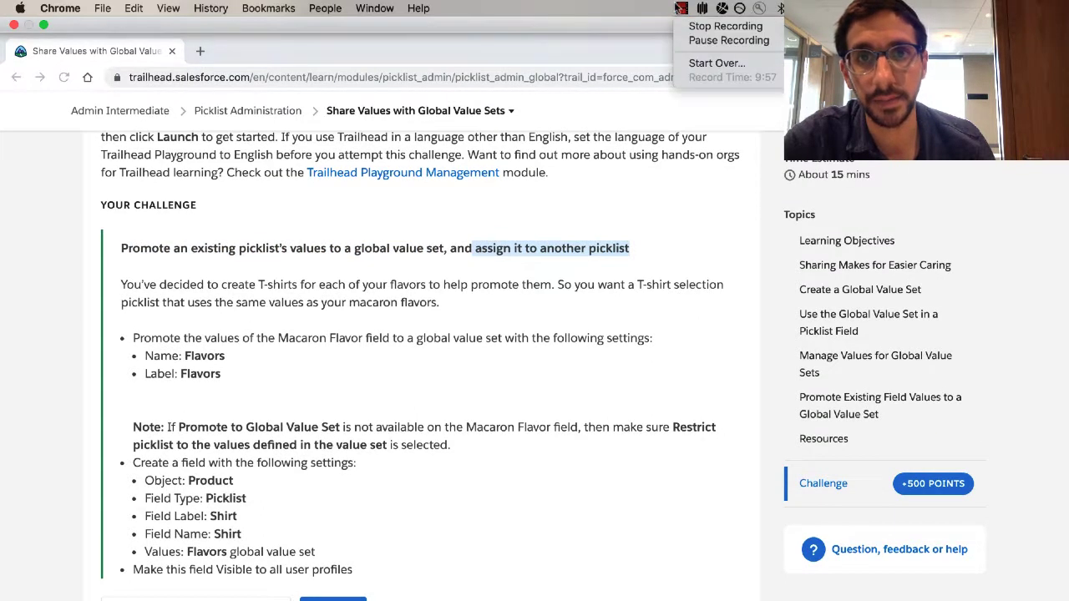
pyautogui.click(710, 40)
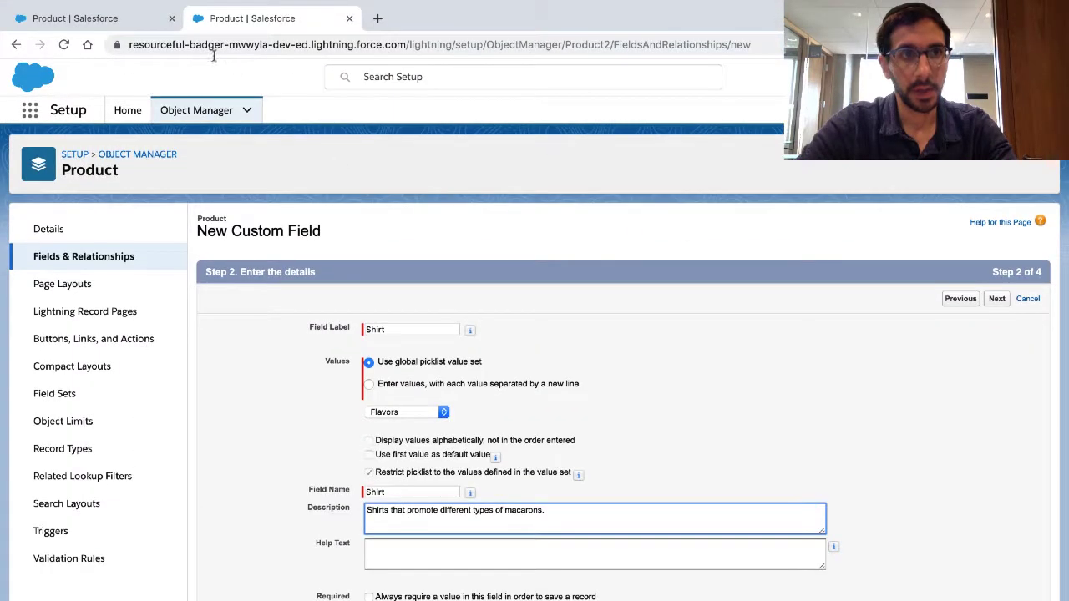
# Step: Compare the Product object's Macaron Flavor field with the challenge instructions, and inspect its edit form without saving any changes
pyautogui.click(132, 19)
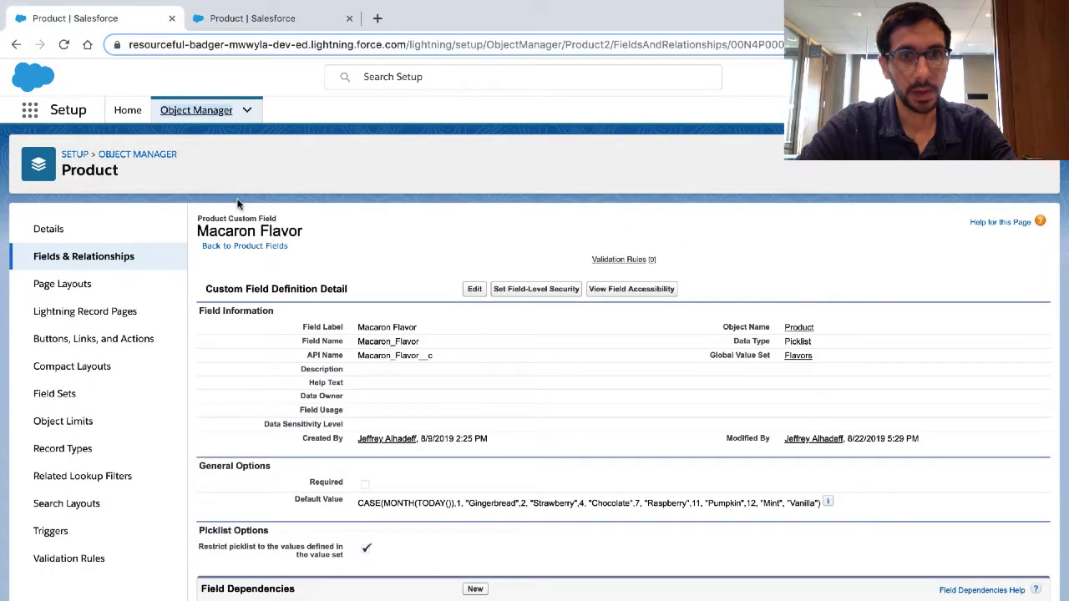
pyautogui.hotkey('ctrl', 'Right')
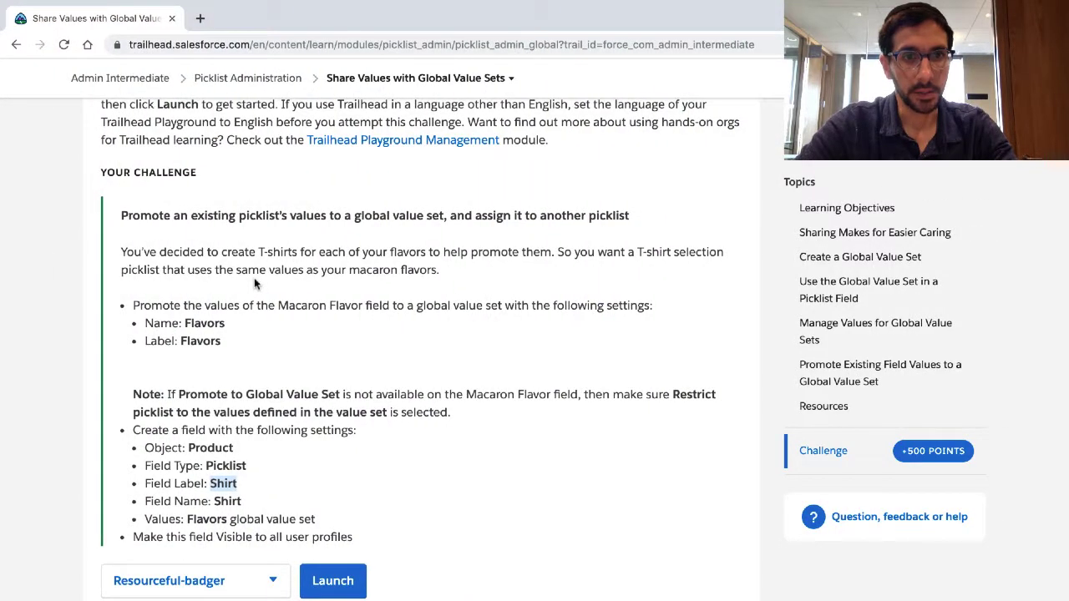
pyautogui.hotkey('ctrl', 'Left')
pyautogui.hotkey('ctrl', 'Right')
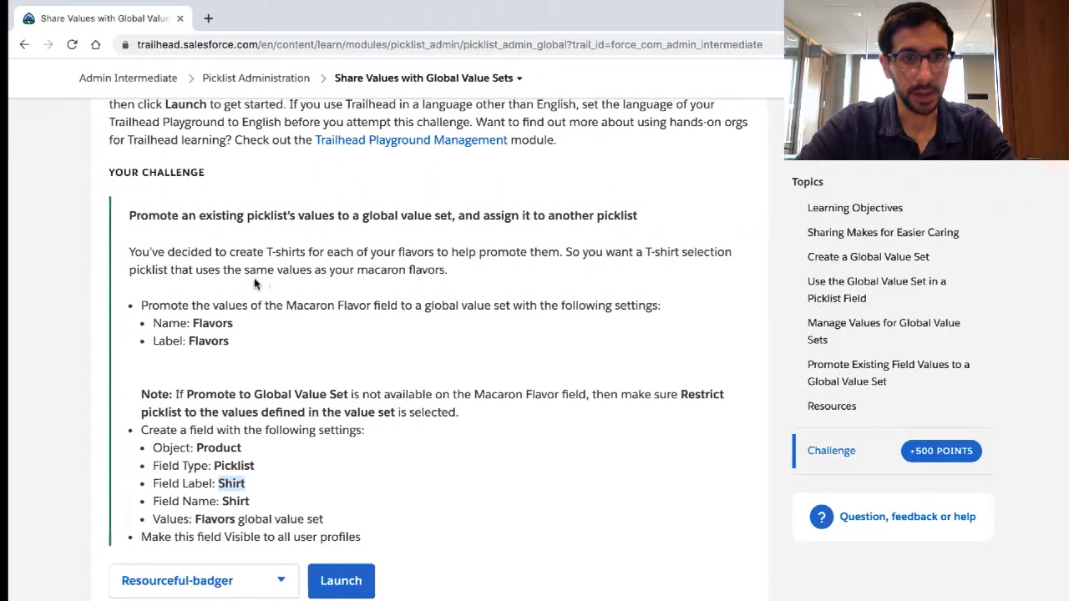
pyautogui.hotkey('ctrl', 'Left')
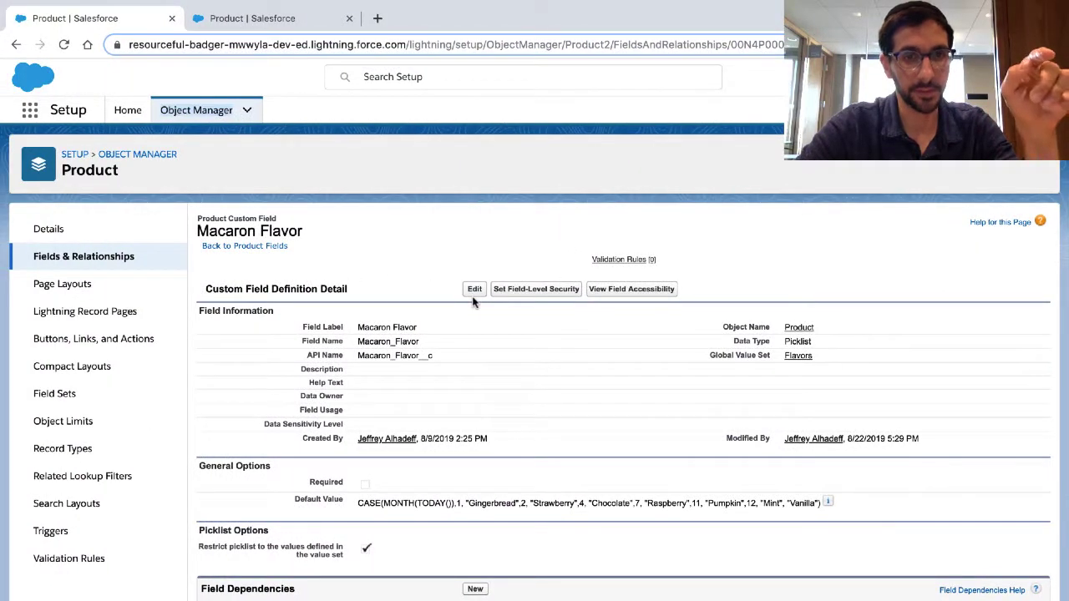
pyautogui.click(474, 289)
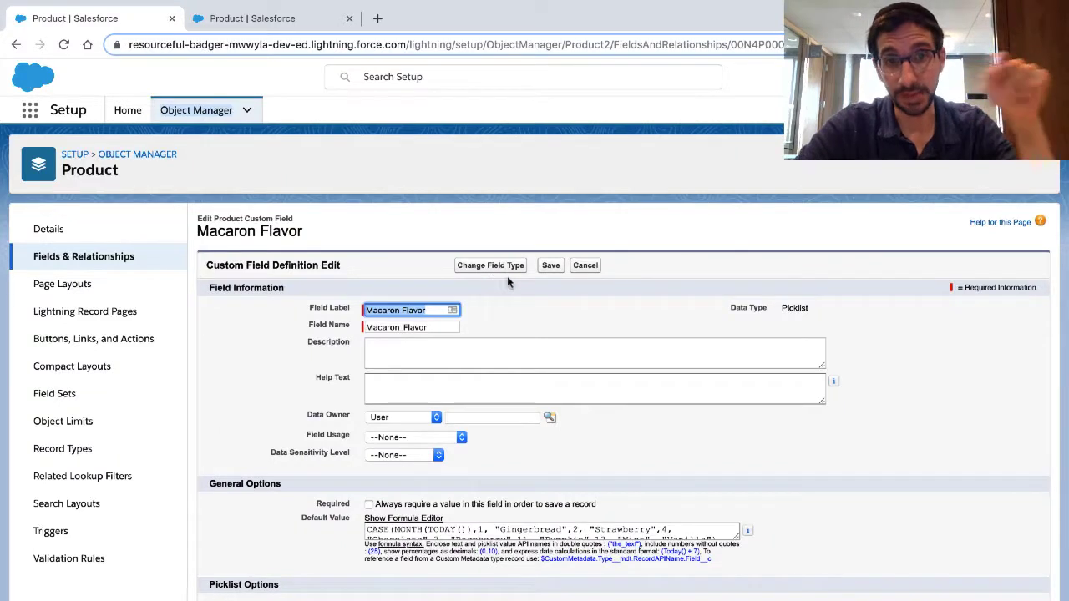
pyautogui.click(583, 267)
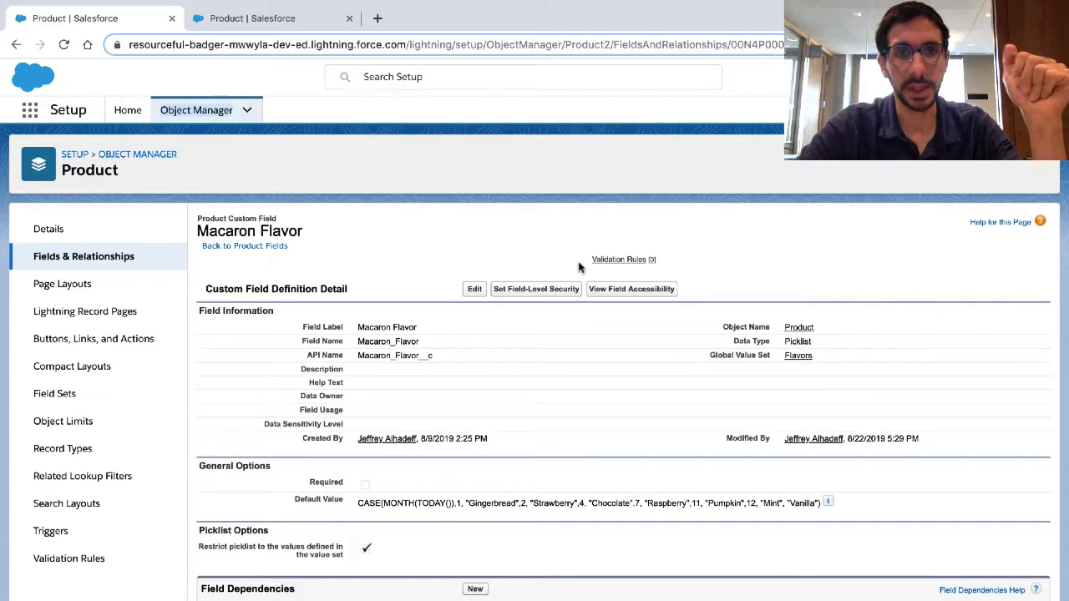
# Step: Confirm Flavors as the new Shirt field's global value set, review its details, and continue to field-level security
pyautogui.click(277, 20)
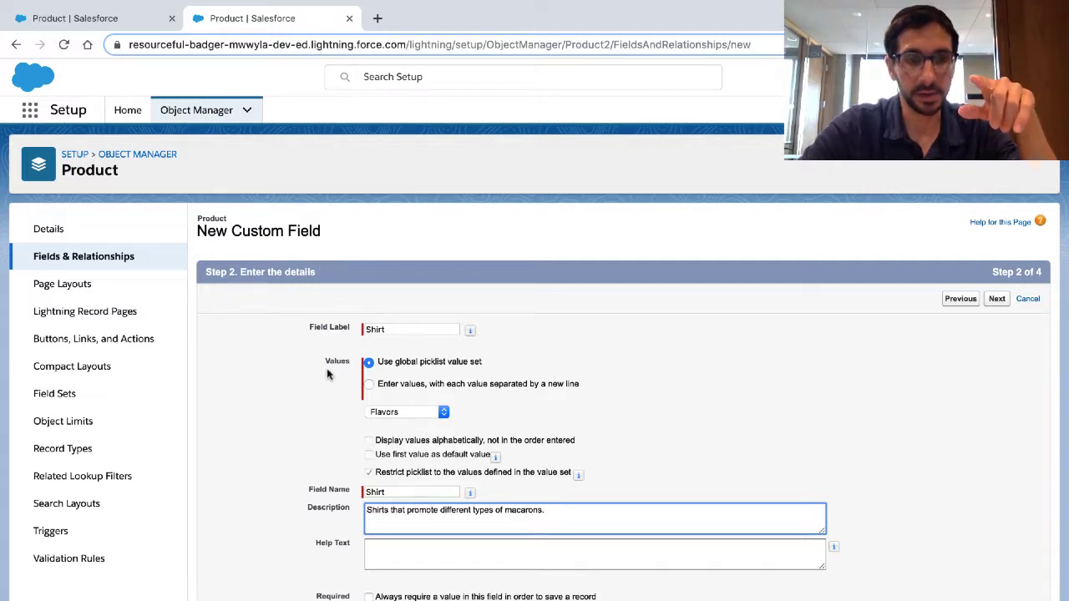
pyautogui.click(401, 411)
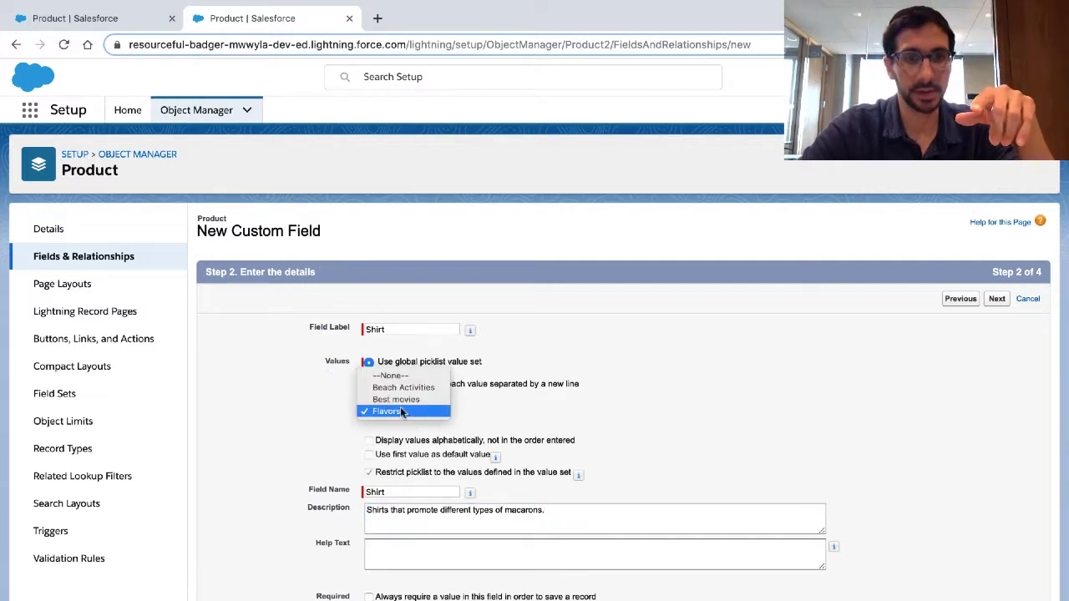
pyautogui.click(401, 411)
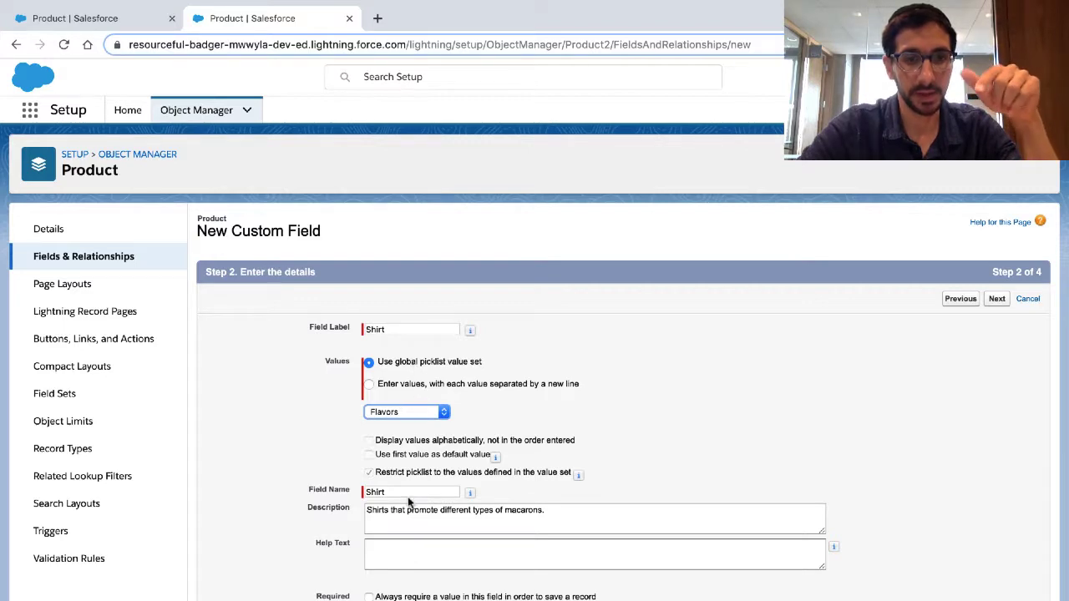
pyautogui.scroll(-1, 404, 518)
pyautogui.scroll(-1, 403, 518)
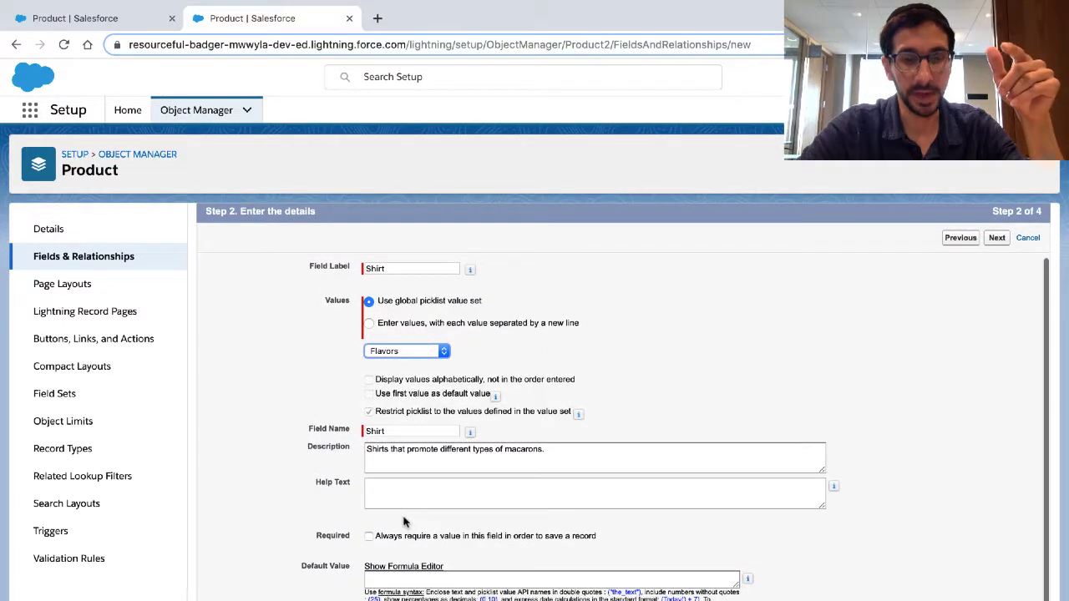
pyautogui.tripleClick(397, 449)
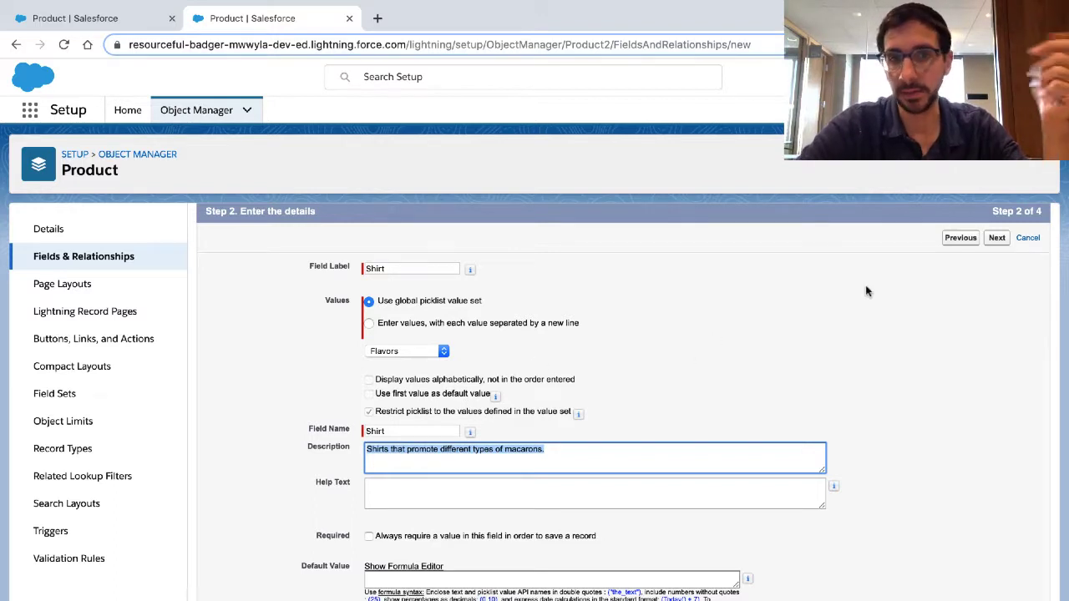
pyautogui.click(996, 242)
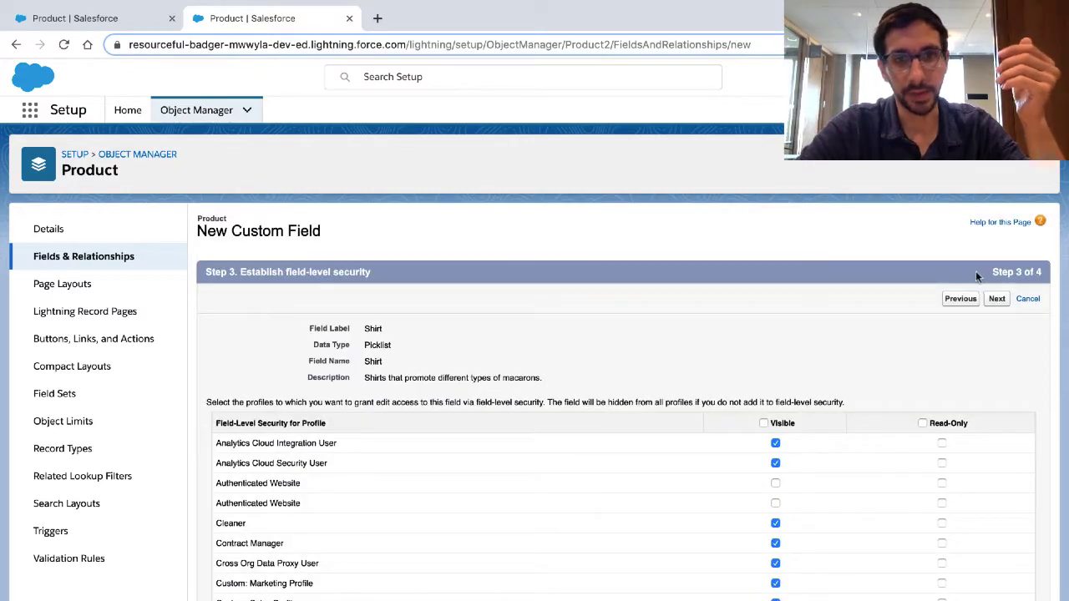
# Step: Make the Shirt field visible to all profiles as the challenge requires, and save it with Product Layout included
pyautogui.click(763, 424)
pyautogui.hotkey('alt', 'Tab')
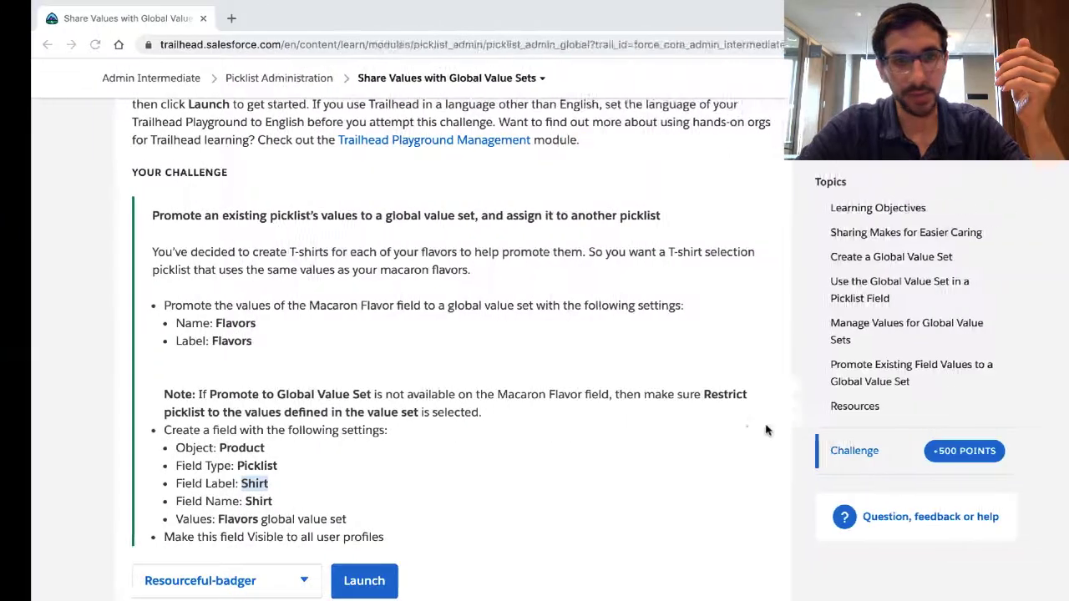
pyautogui.hotkey('alt', 'Tab')
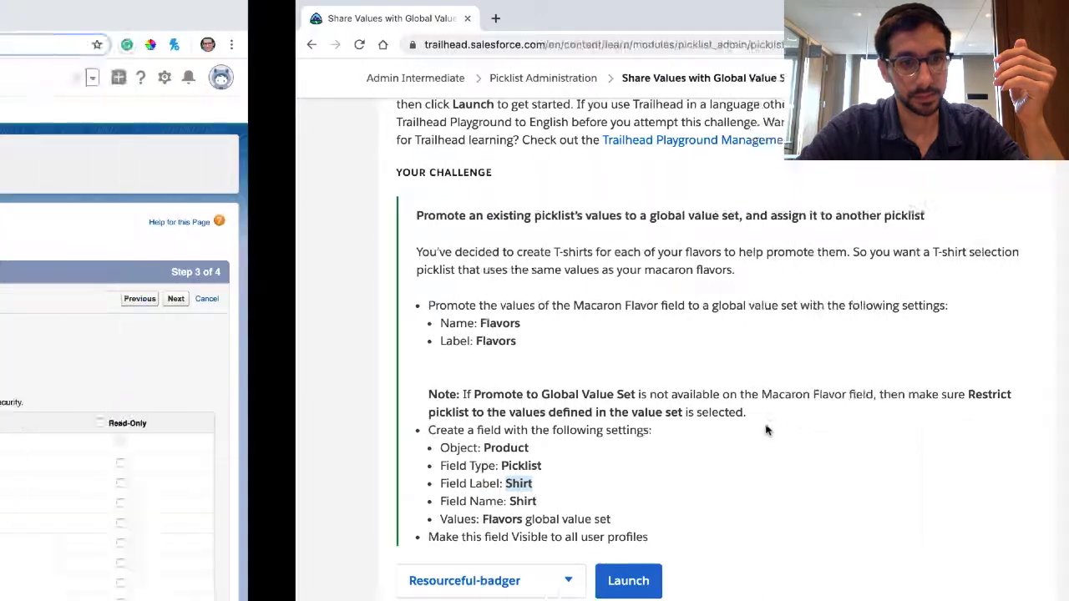
pyautogui.click(997, 300)
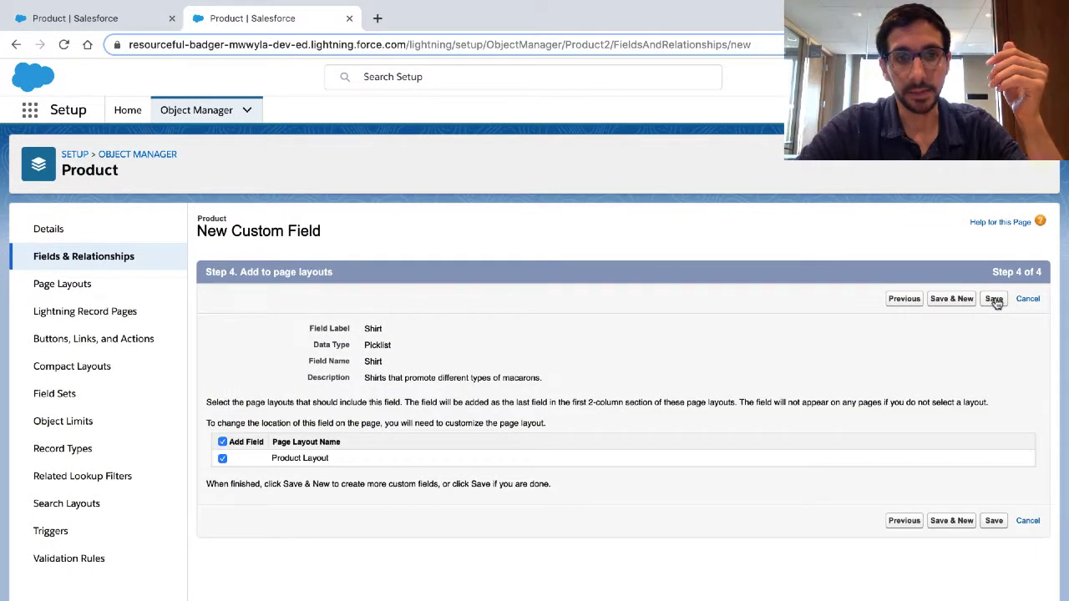
pyautogui.click(995, 299)
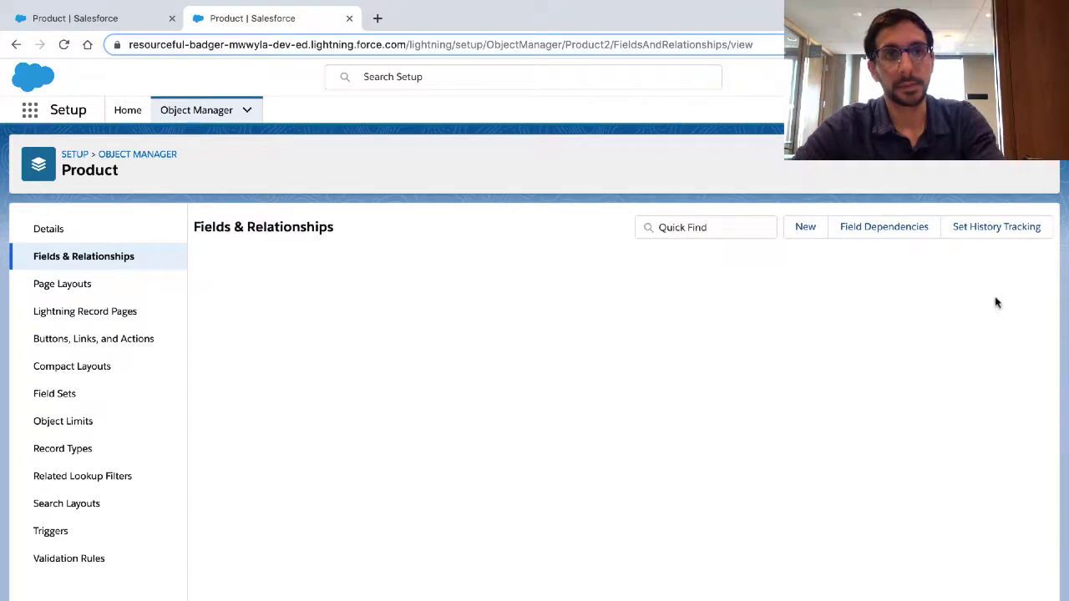
# Step: Switch back to the Trailhead challenge page
pyautogui.hotkey('ctrl', 'Right')
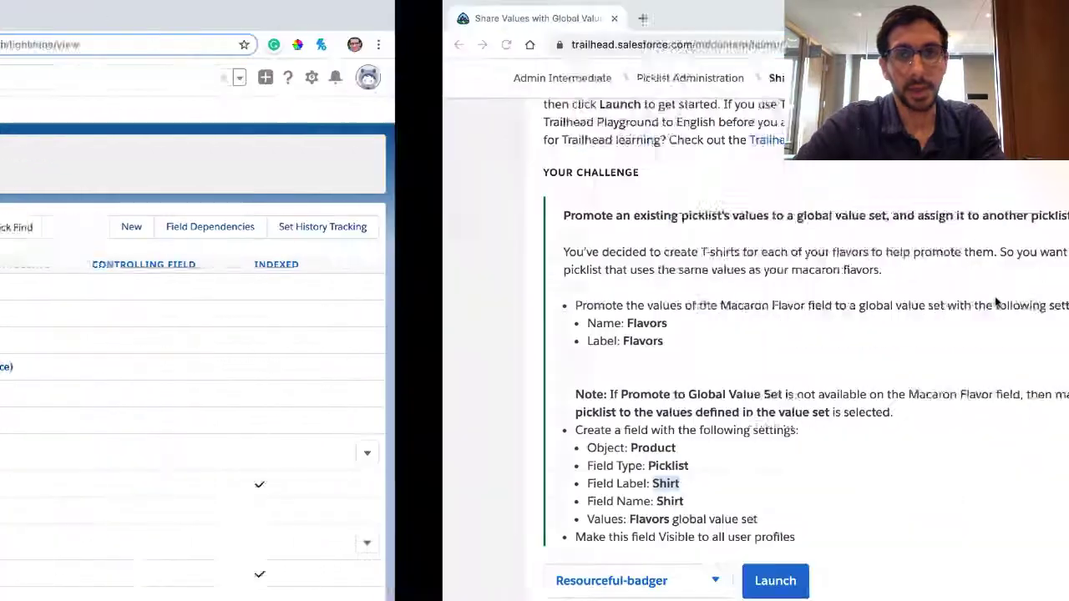